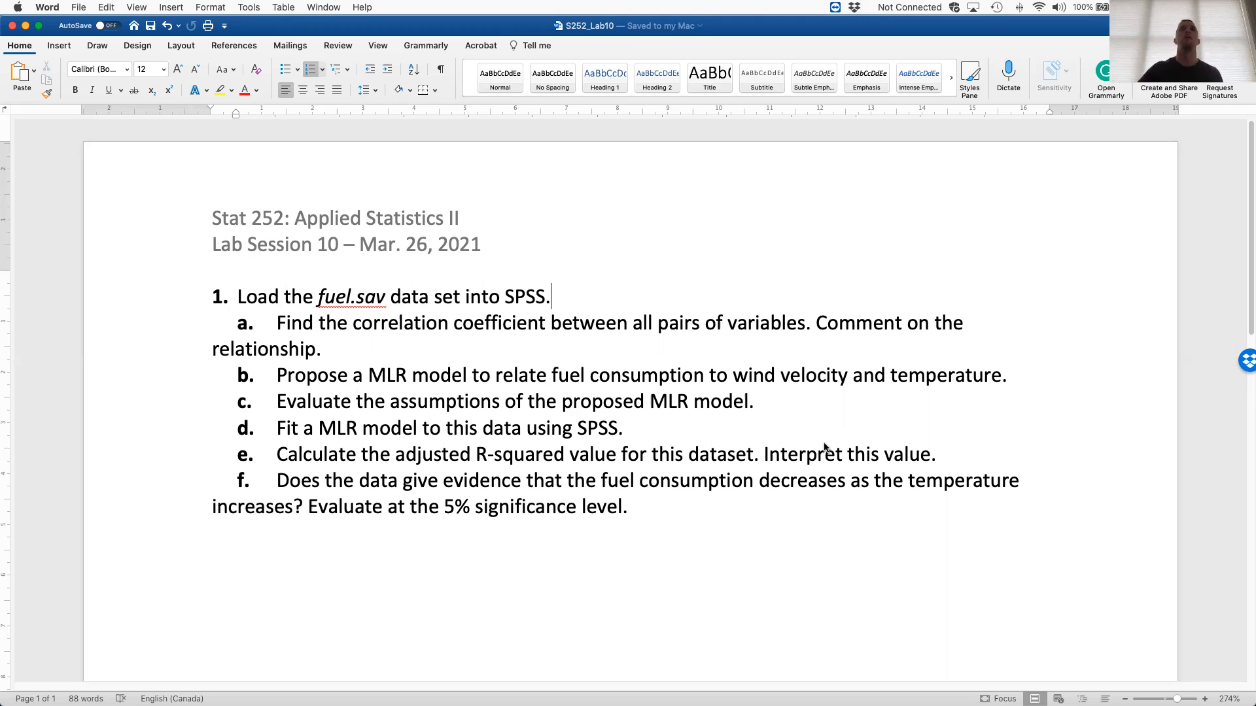
Switch to Chrome and, in the STAT-252-X01L(1) course content on Blackboard, find fuel.sav in the Lab Data folder
key(ctrl+Left)
click(253, 16)
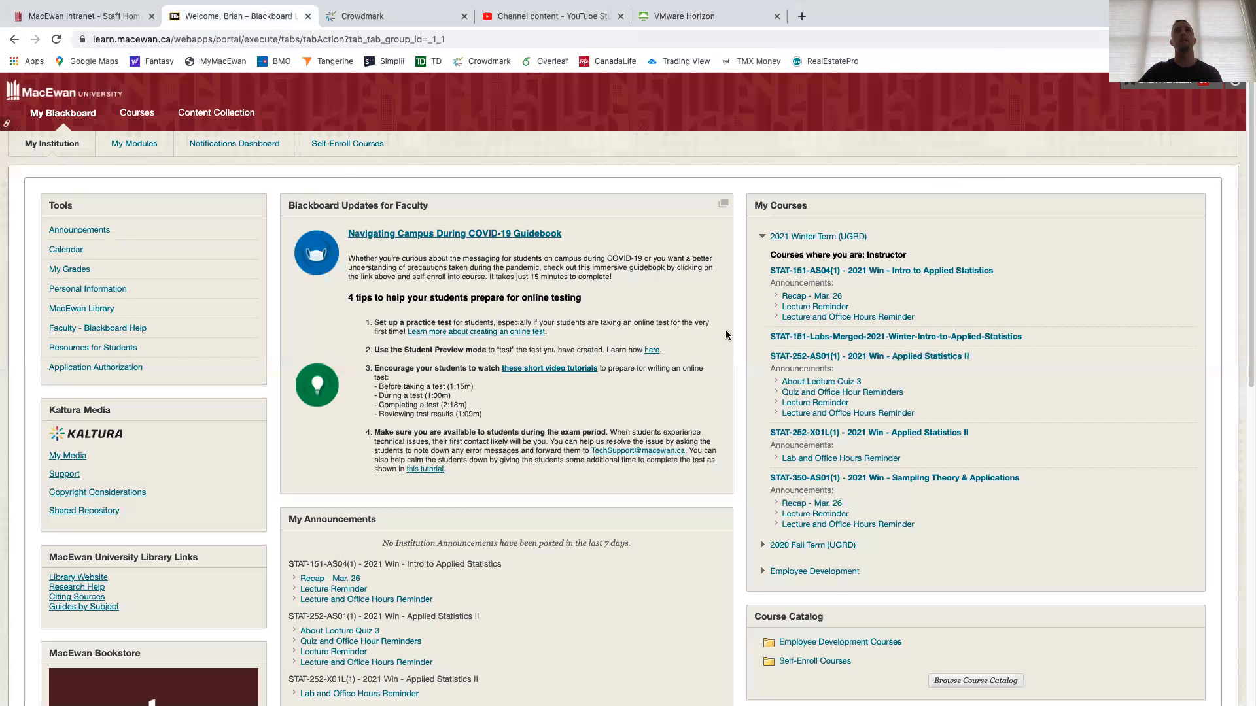
click(826, 433)
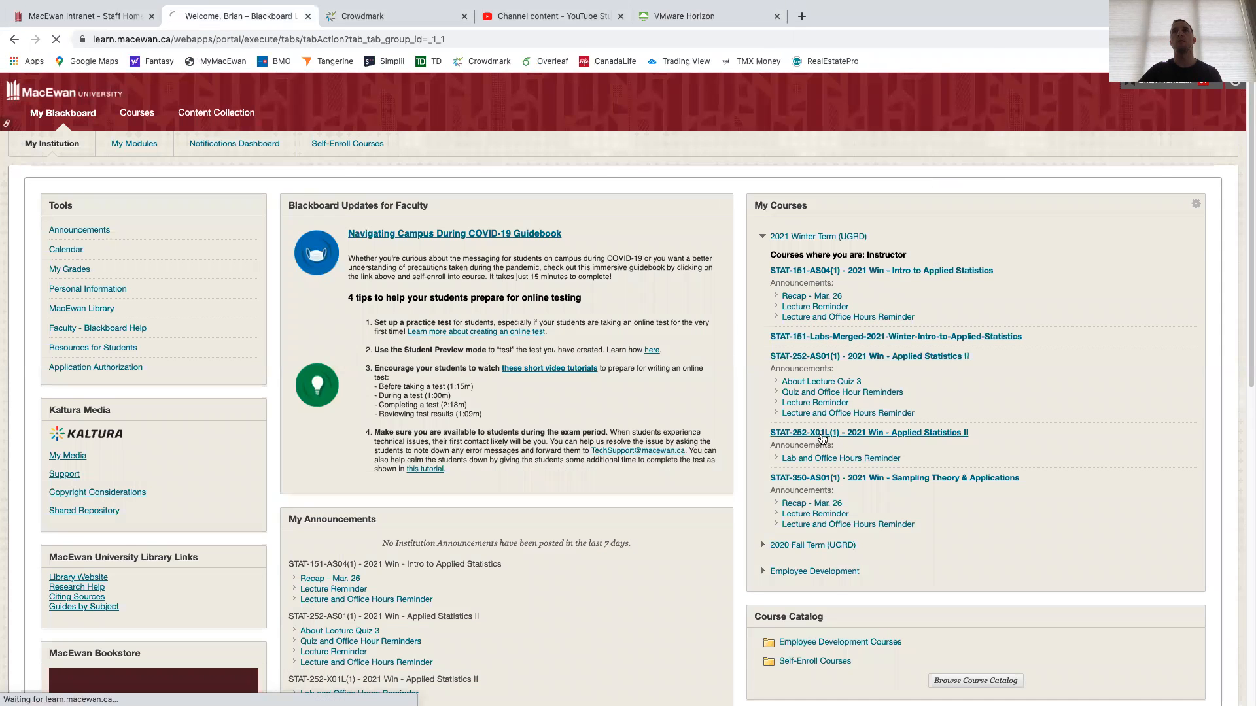
scroll(826, 431, down, 1)
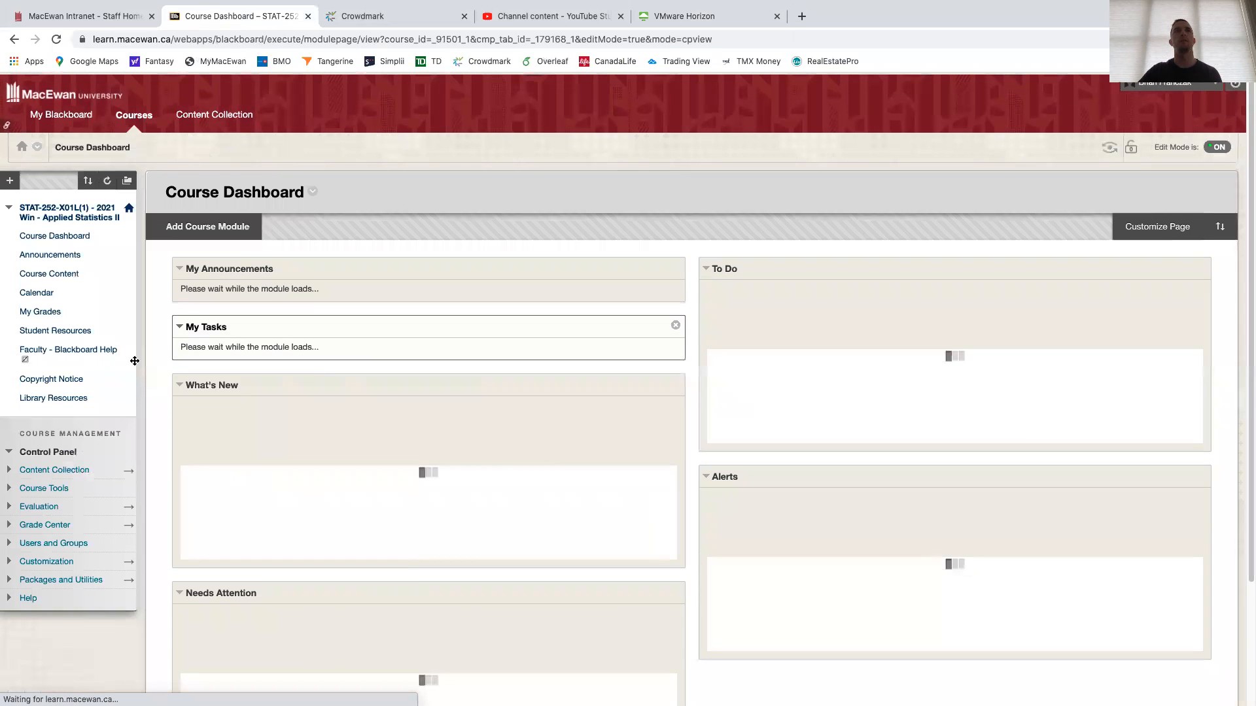
click(74, 274)
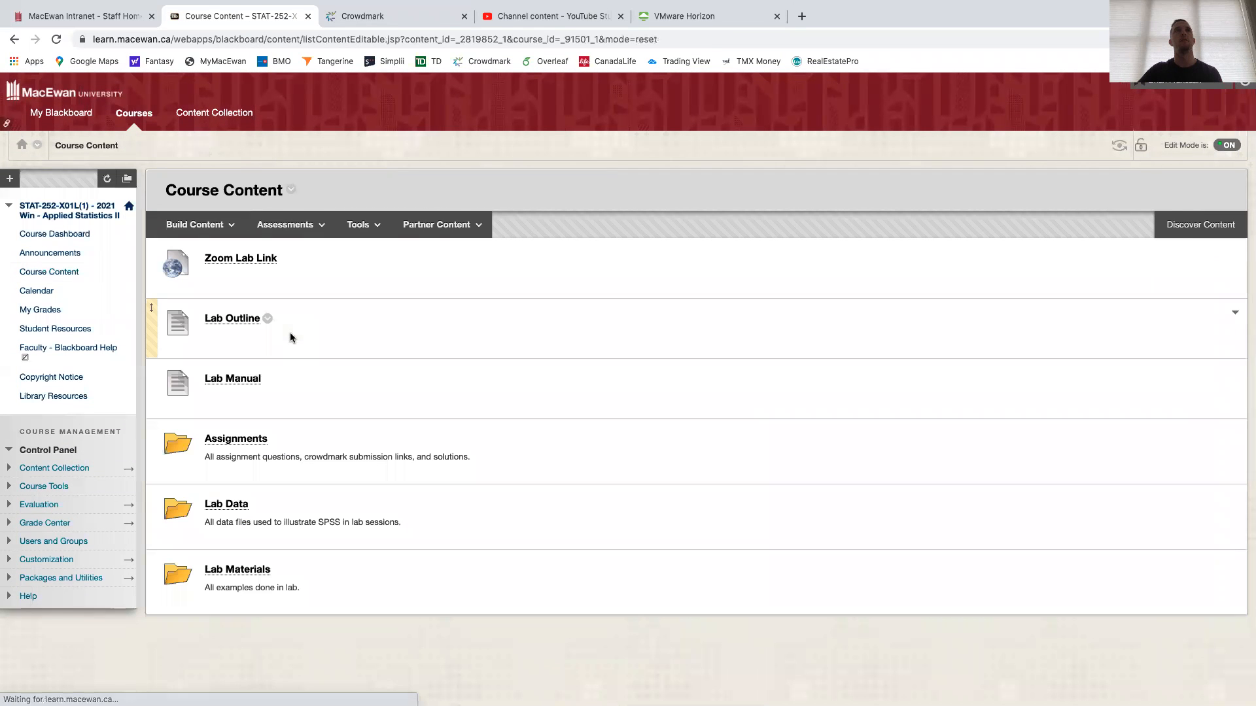
click(229, 507)
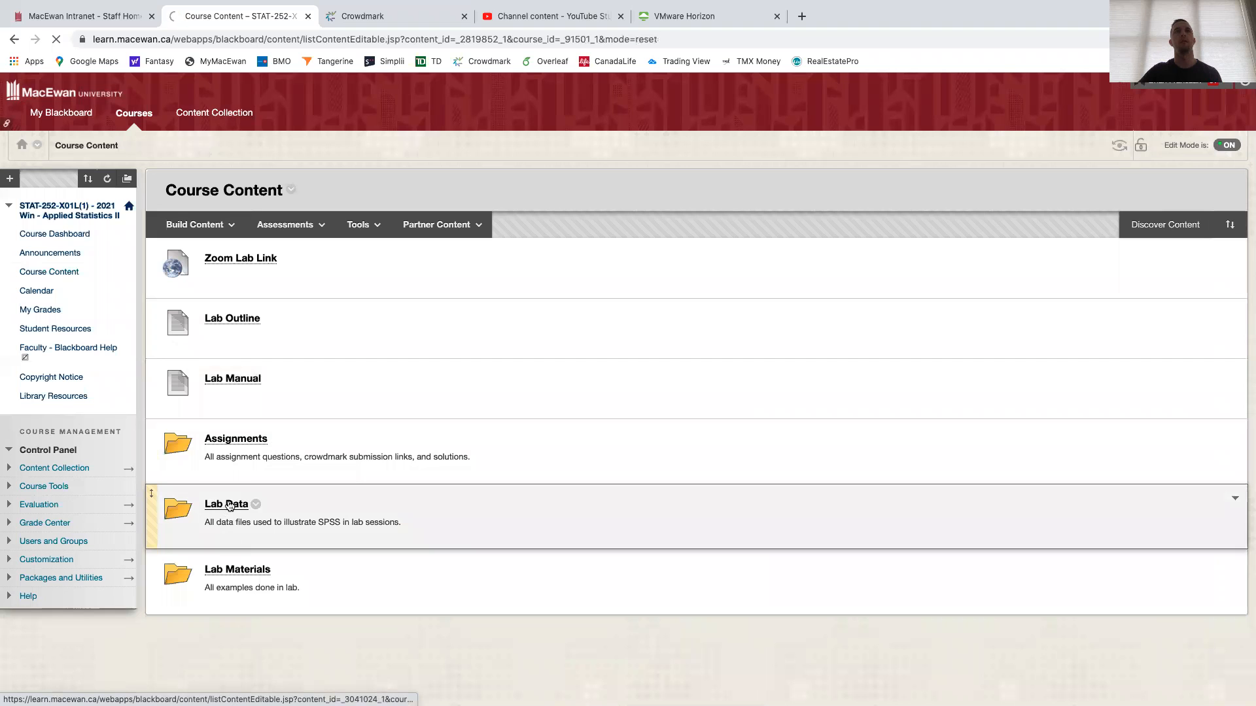
scroll(411, 461, down, 3)
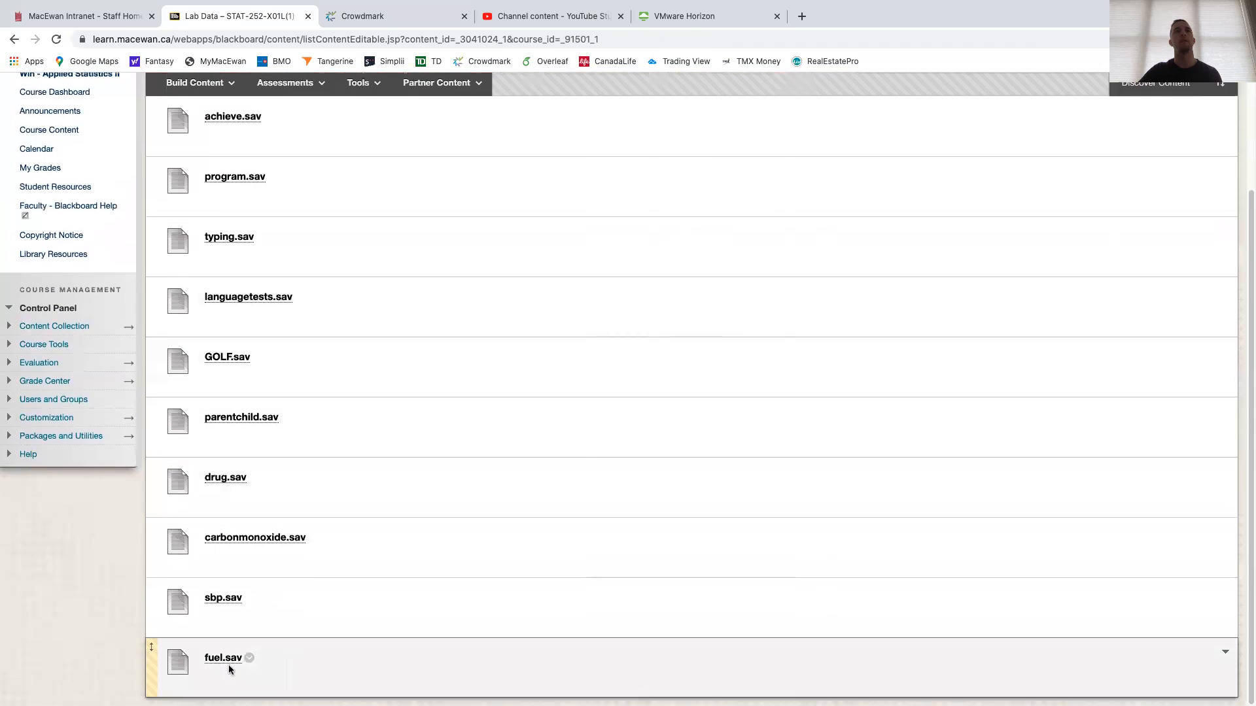
scroll(442, 197, up, 3)
Upload fuel.sav to the remote VMware Horizon session through its file transfer
click(685, 15)
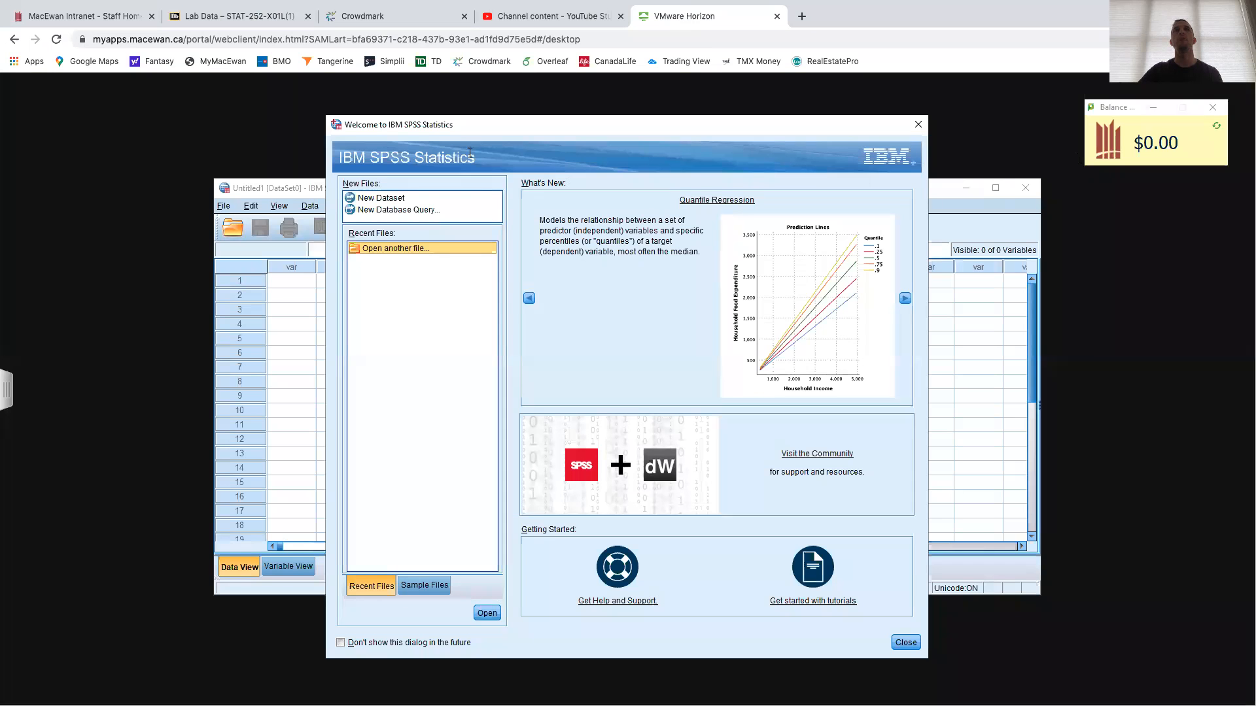
click(8, 390)
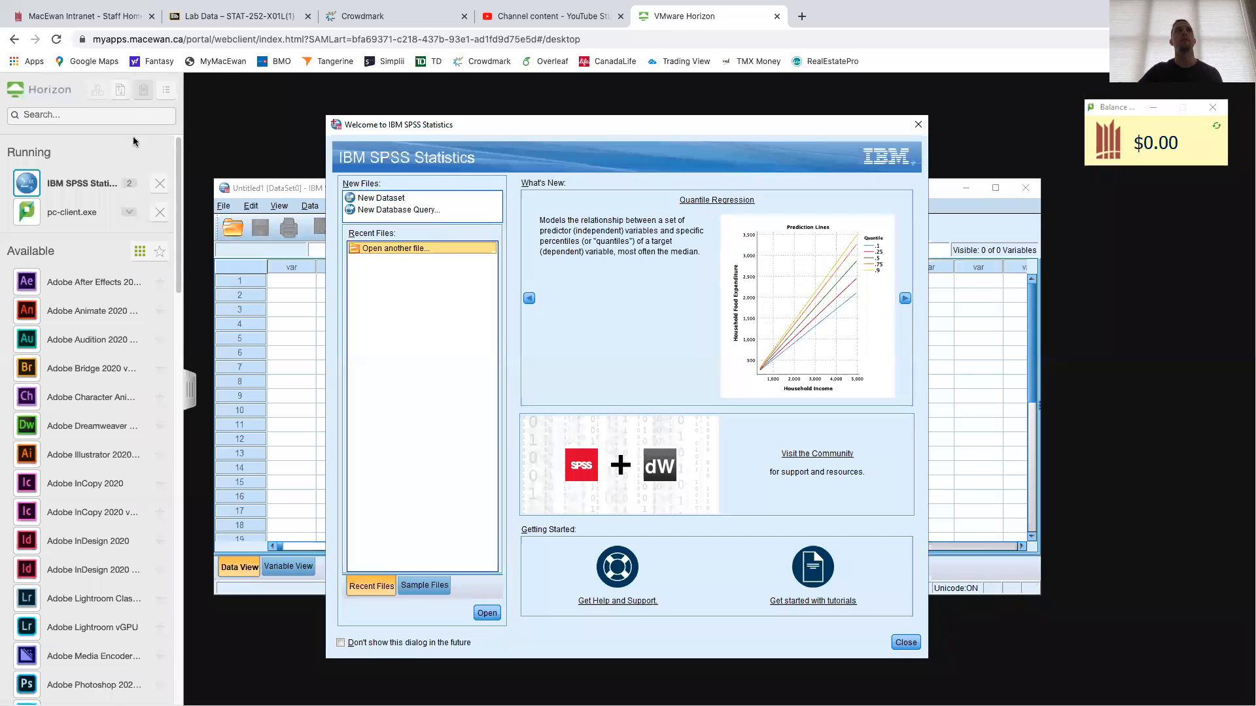
click(123, 96)
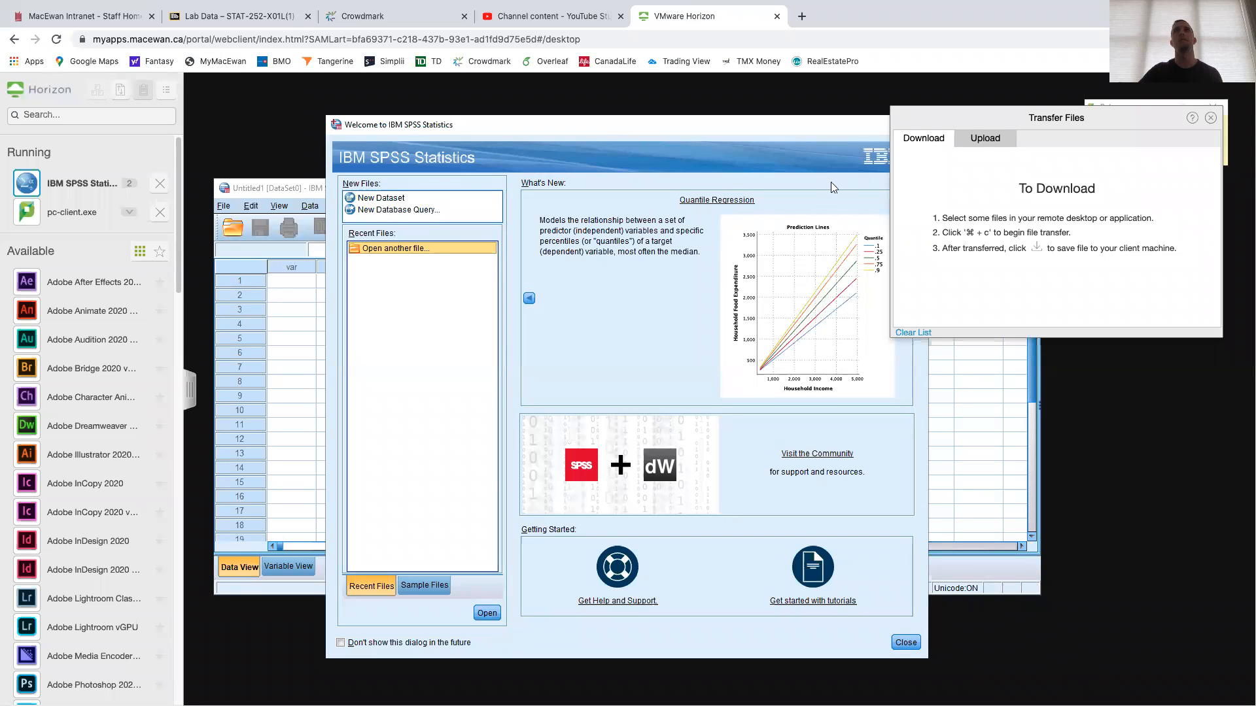
click(979, 140)
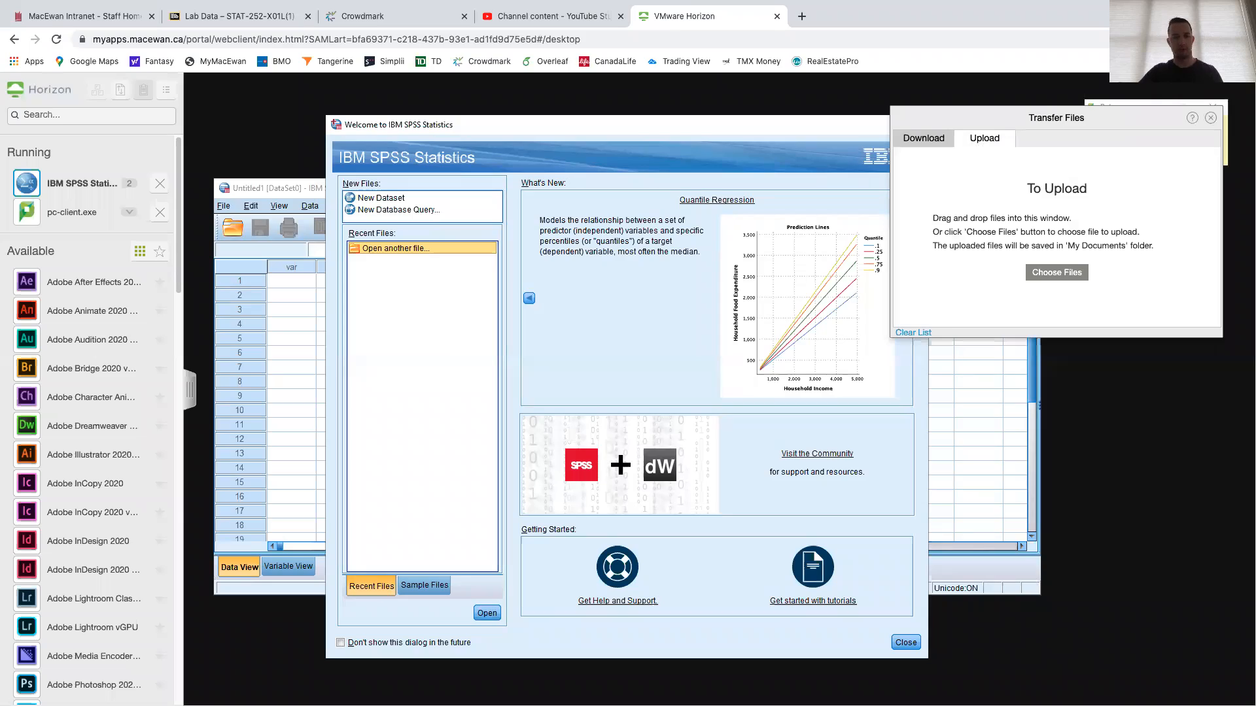
key(ctrl+Up)
key(ctrl+Up)
key(ctrl+Up)
key(ctrl+Up)
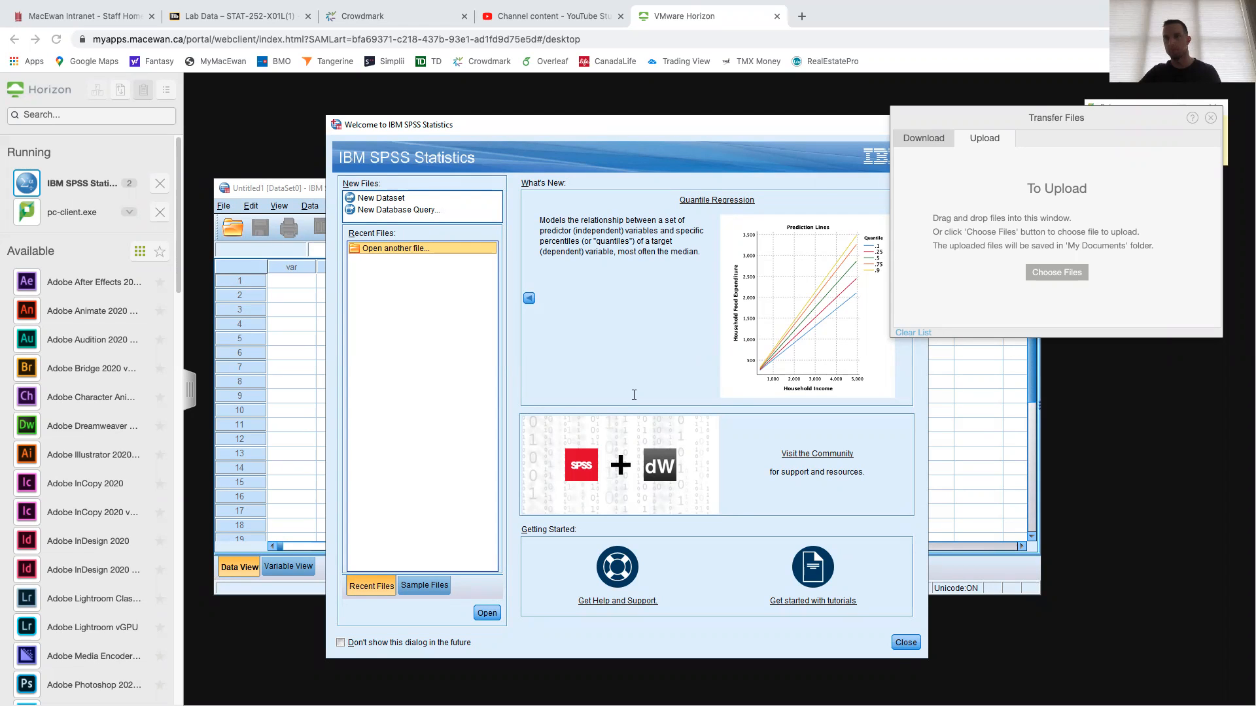
drag(634, 395, 1126, 187)
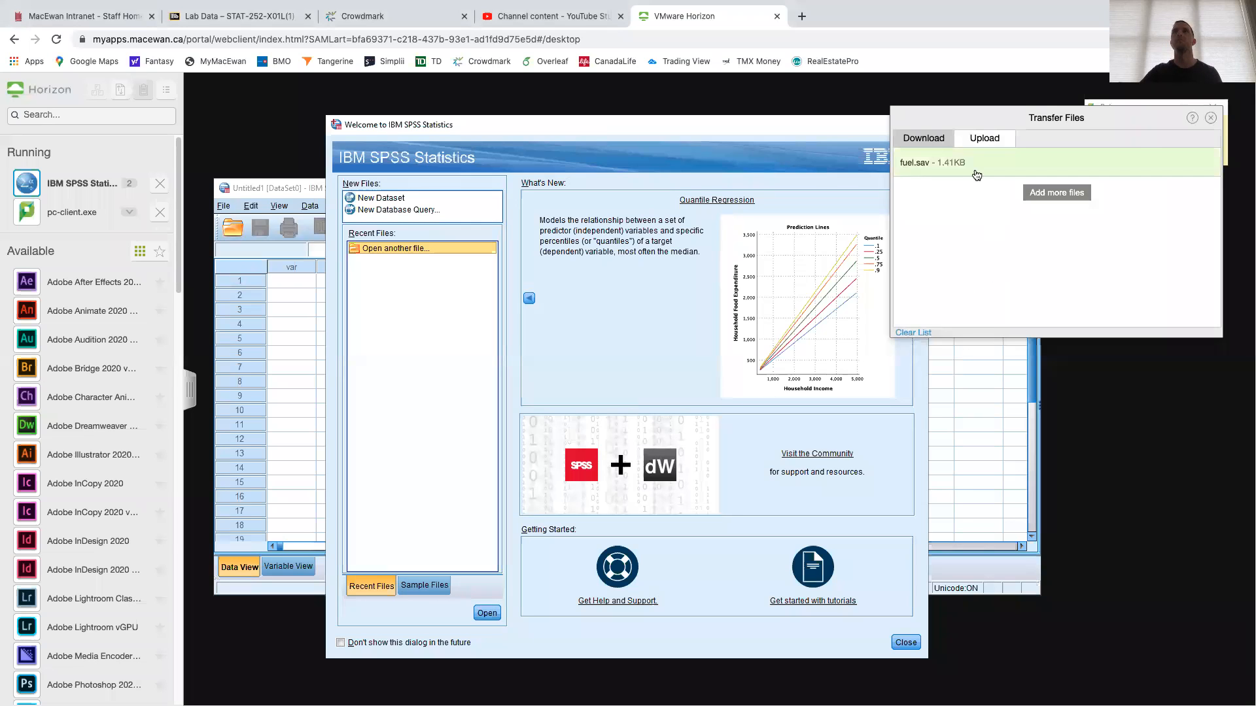
click(1212, 120)
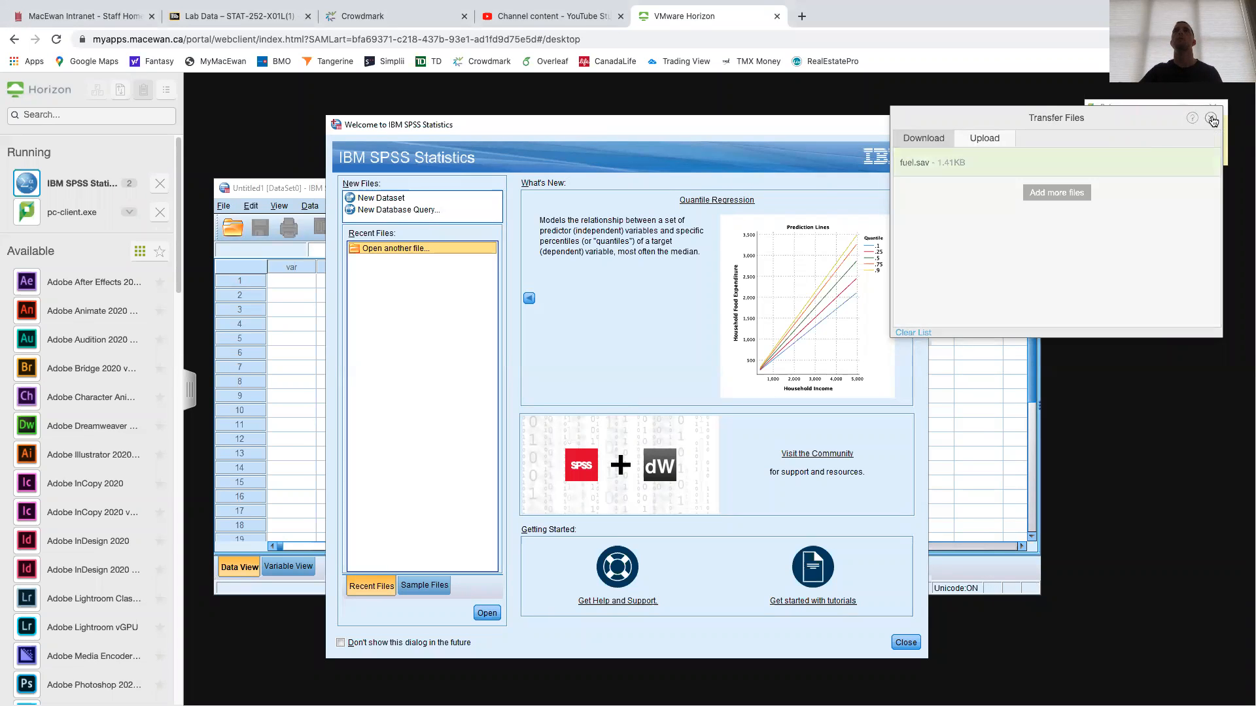
Open the uploaded fuel.sav data file in SPSS Statistics
click(486, 613)
click(477, 348)
click(784, 444)
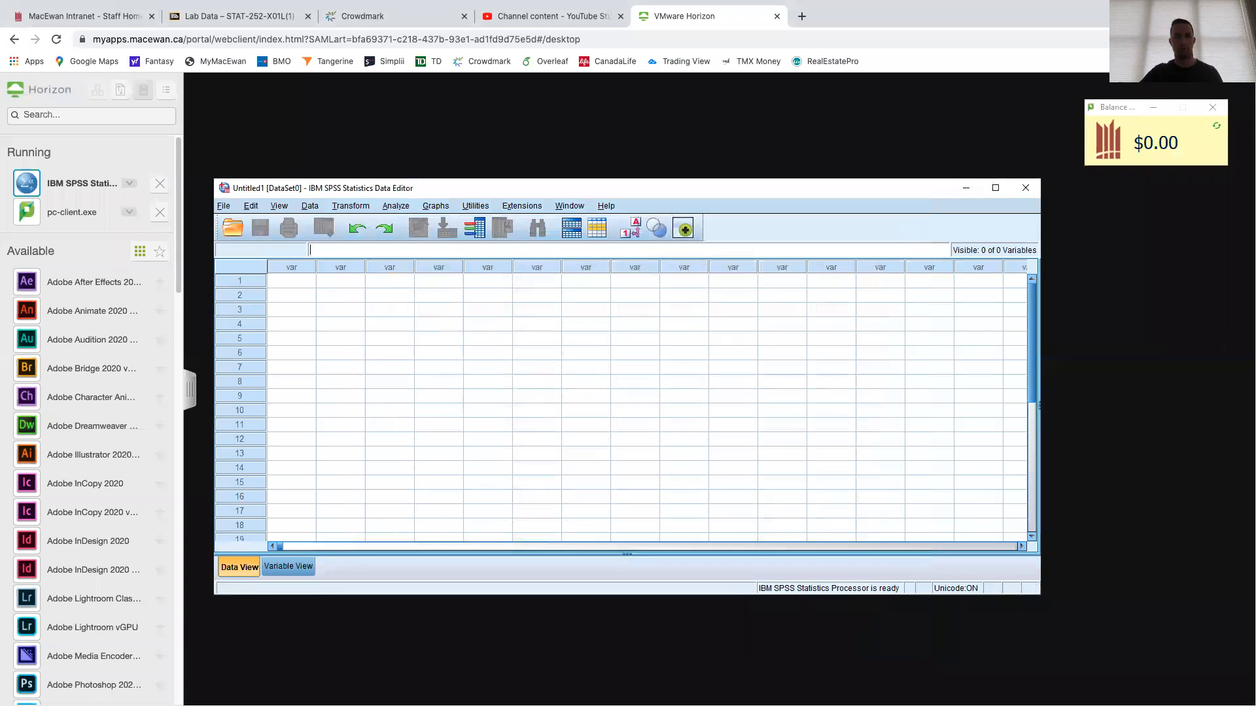
key(ctrl+Up)
click(501, 47)
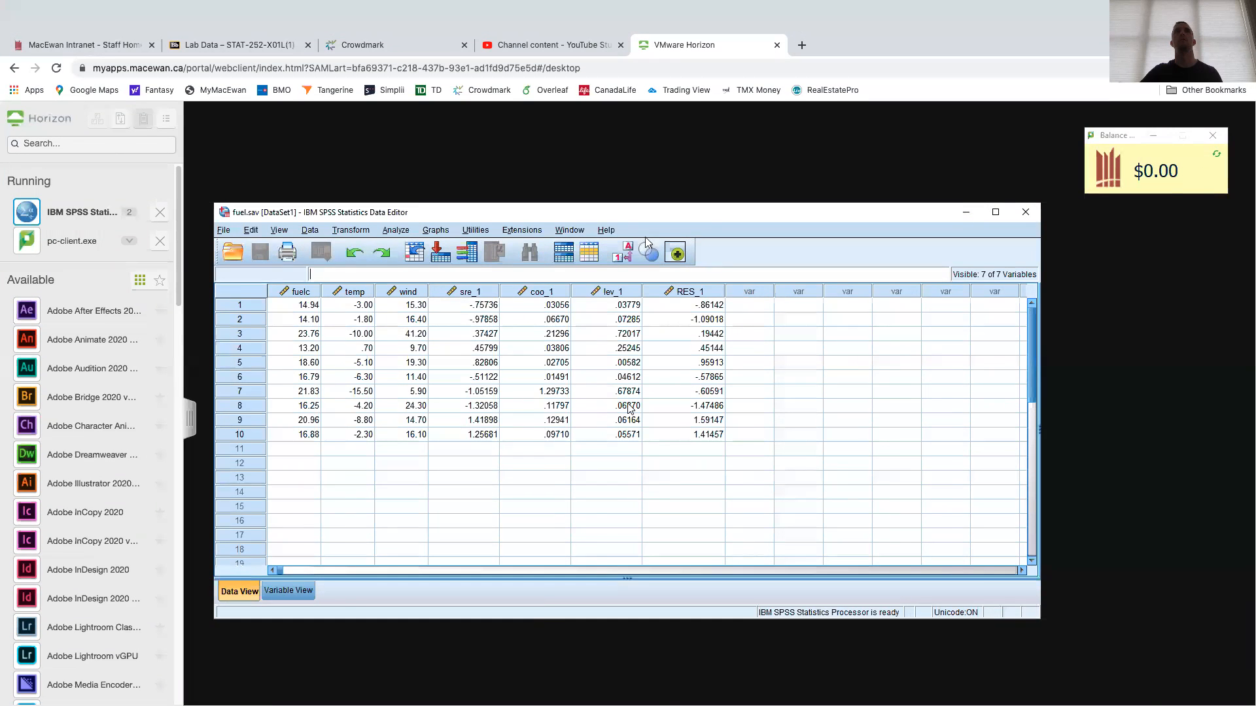
Delete the variables sre_1, coo_1, lev_1 and RES_1 from the fuel.sav dataset
key(ctrl+Right)
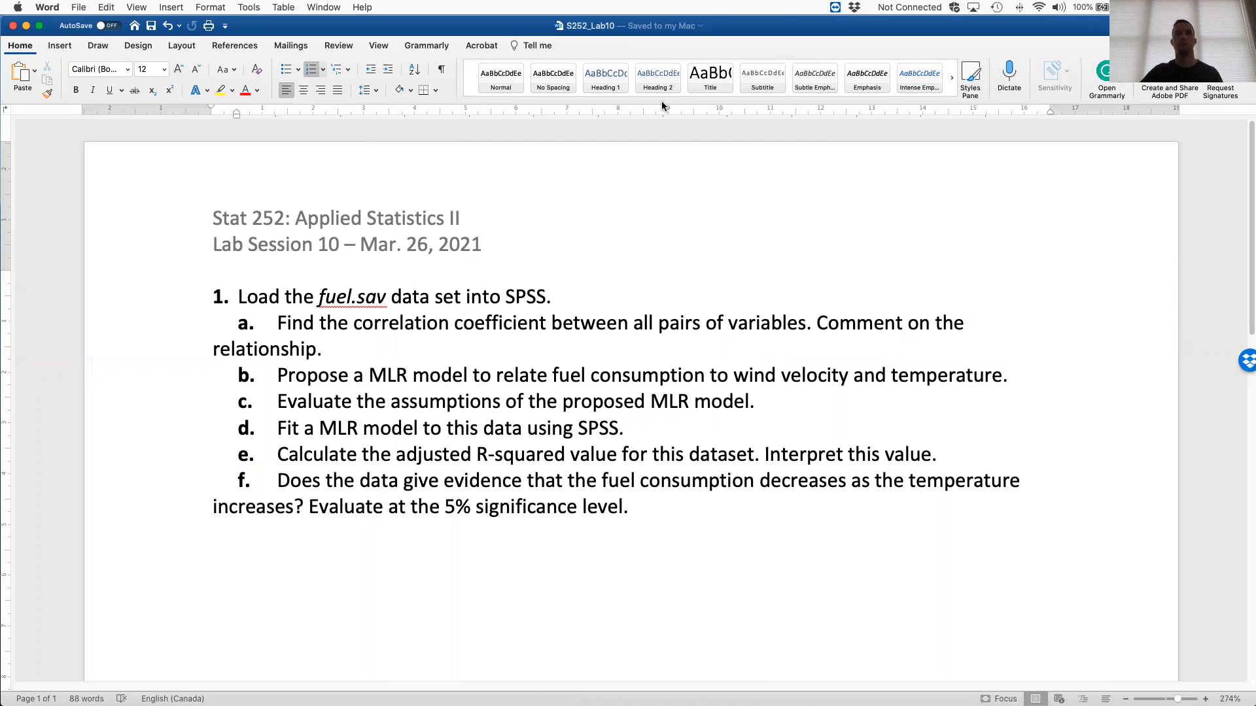
key(ctrl+Left)
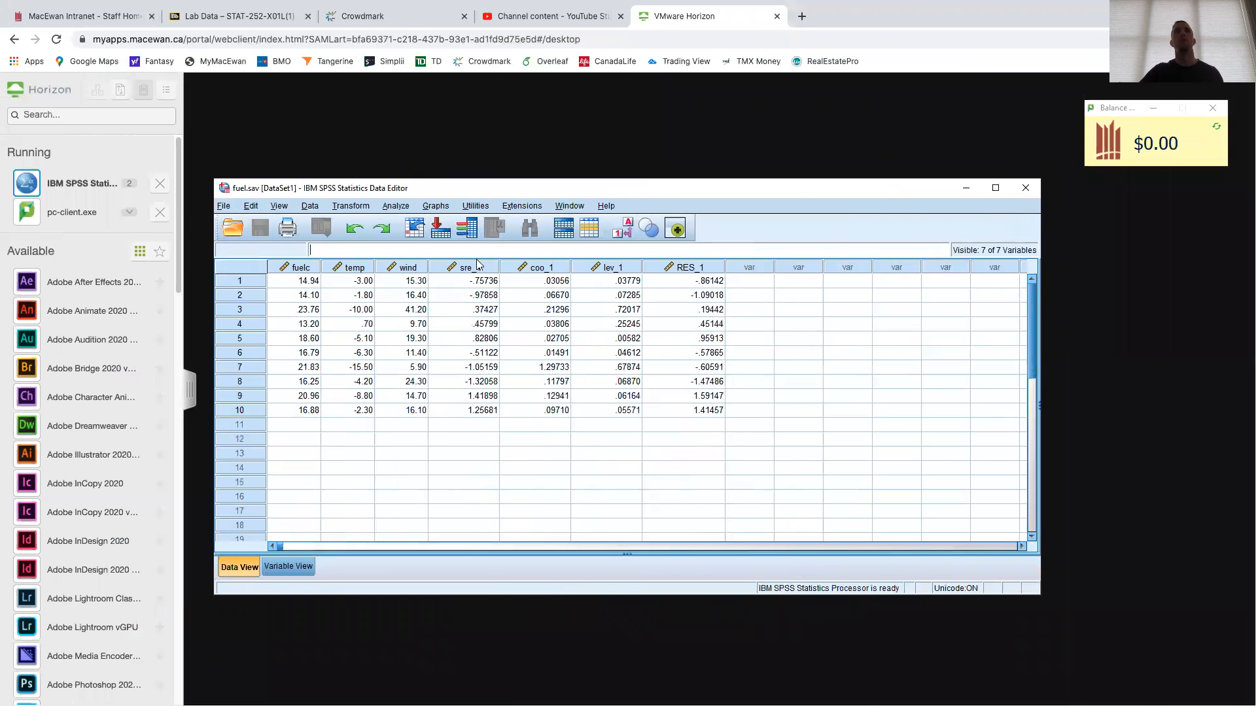
click(479, 267)
shift+click(699, 268)
right_click(698, 268)
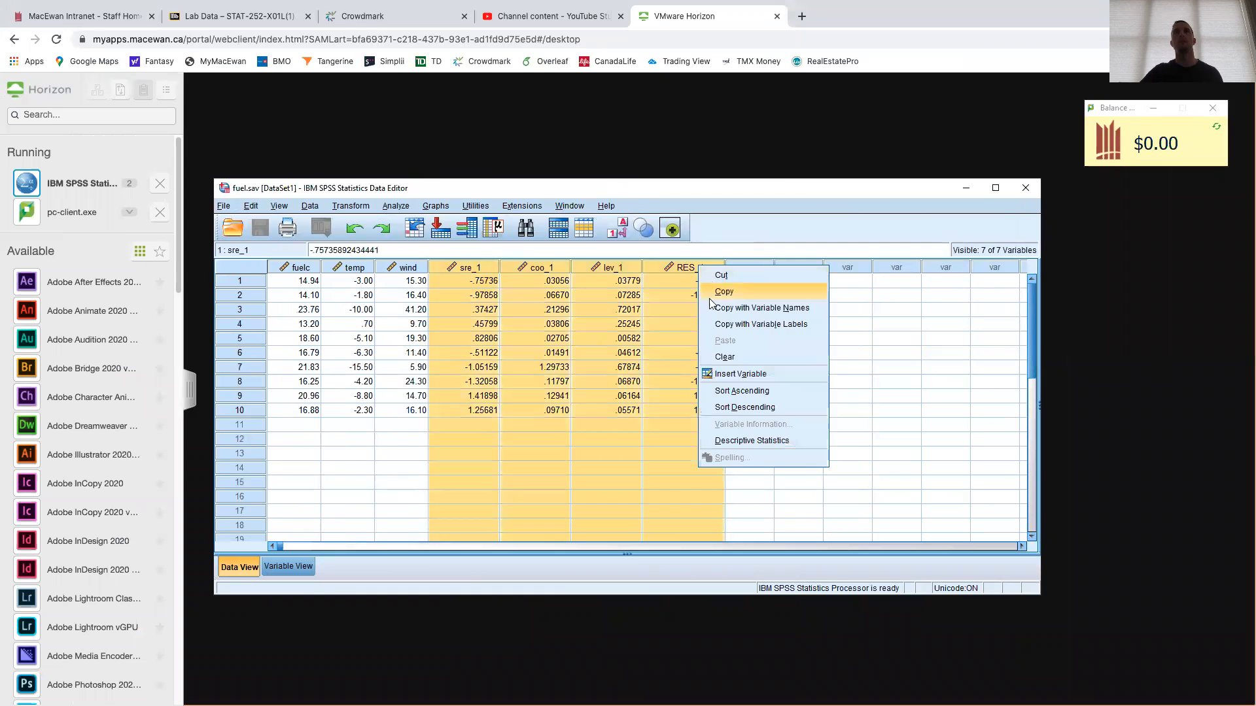
click(732, 356)
Move the Data Editor window up and enlarge it, and close the running pc-client.exe application
drag(764, 190, 768, 106)
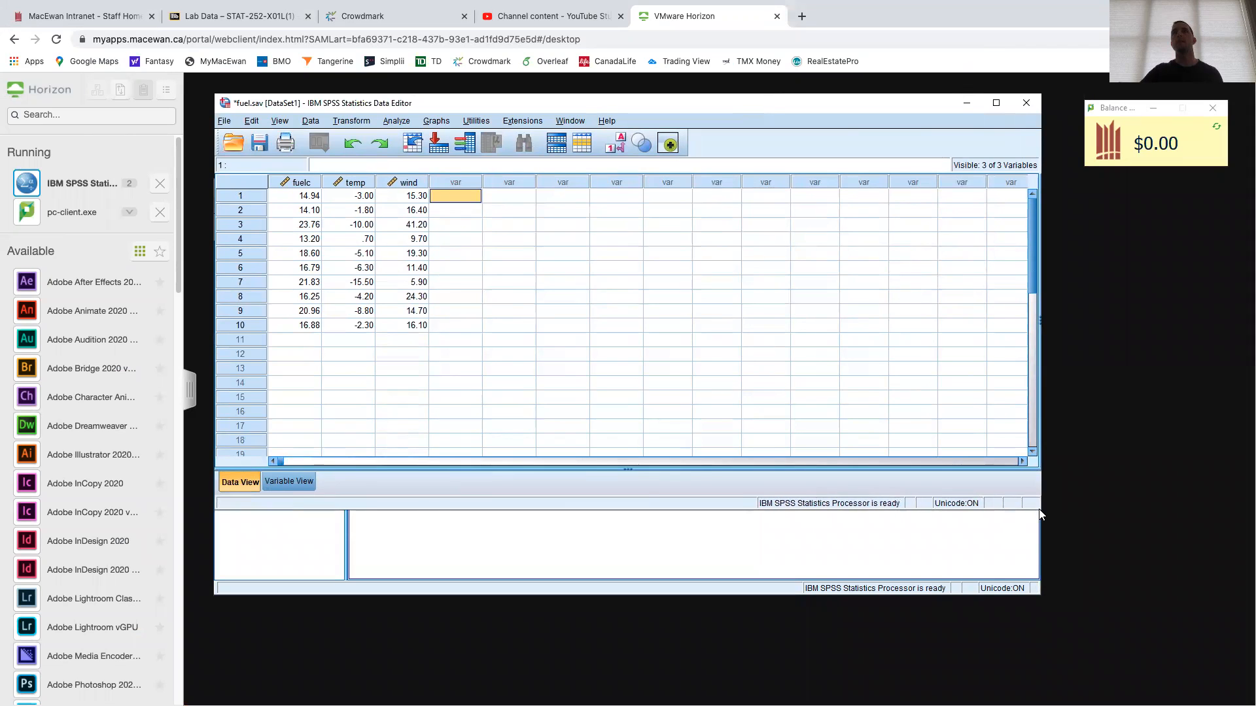
drag(1038, 509, 1126, 655)
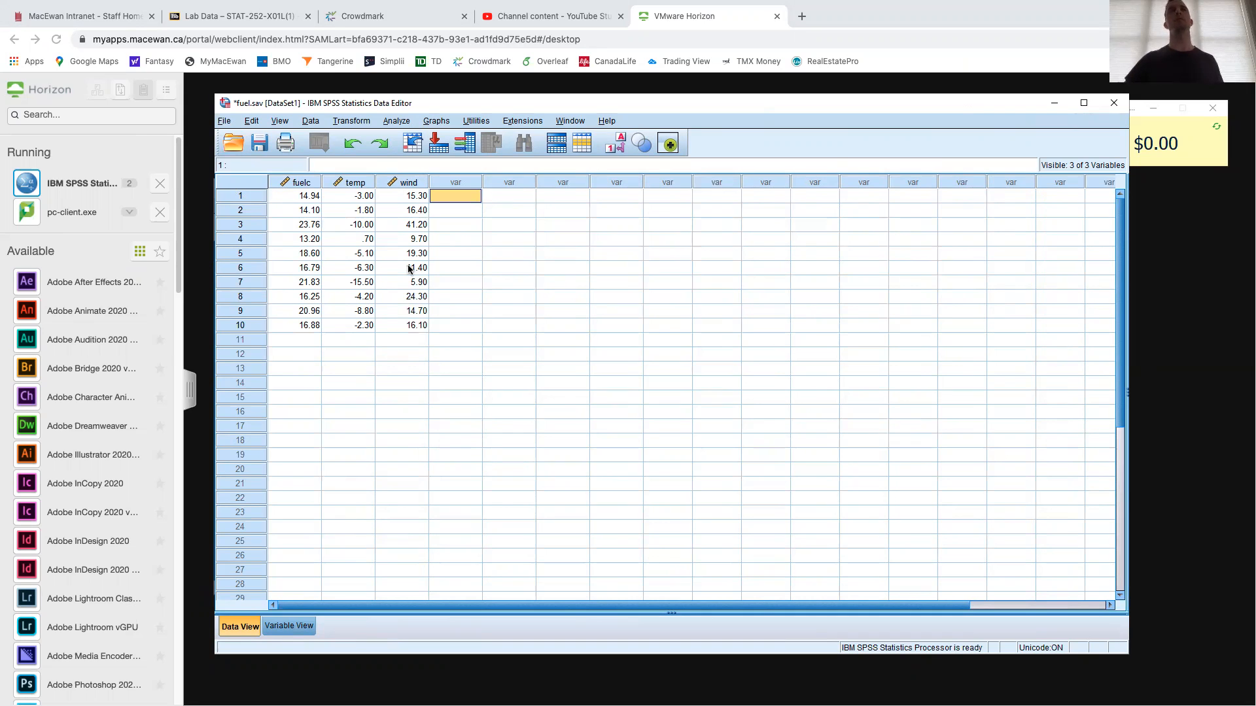
click(160, 215)
Switch to the S252_Lab10 document in Word and insert a blank, unlettered line below question a
key(ctrl+Right)
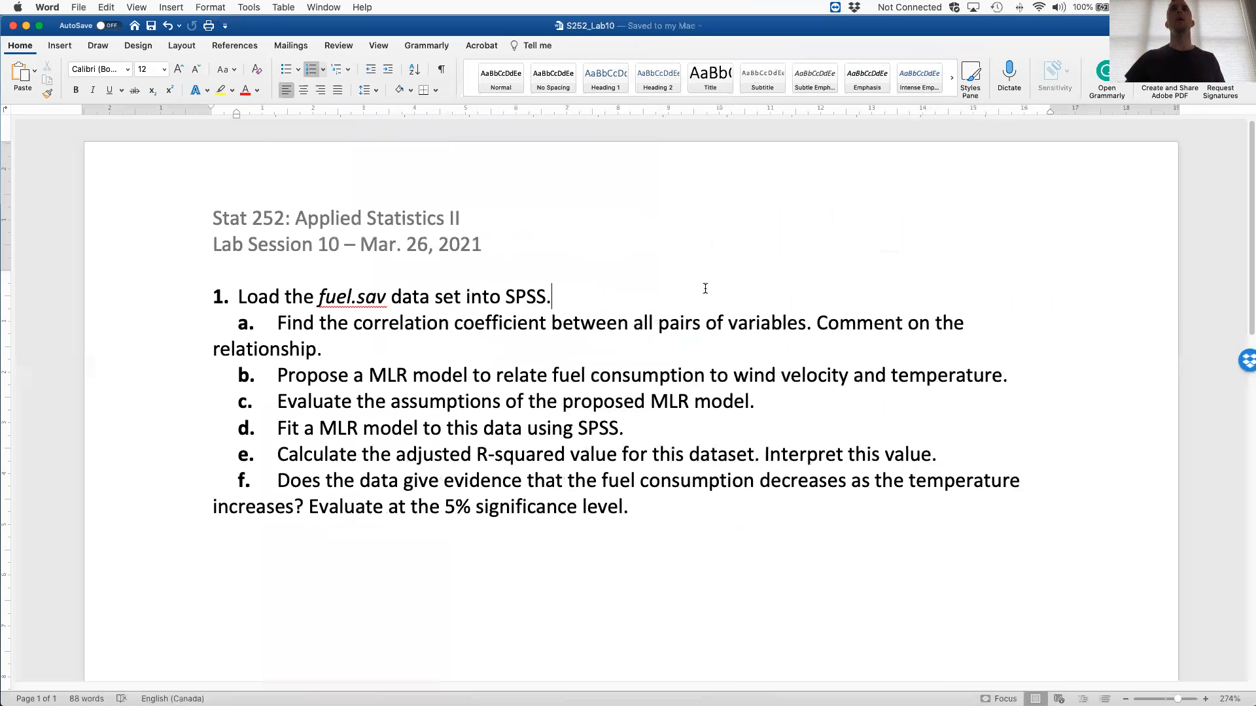
key(ctrl+Left)
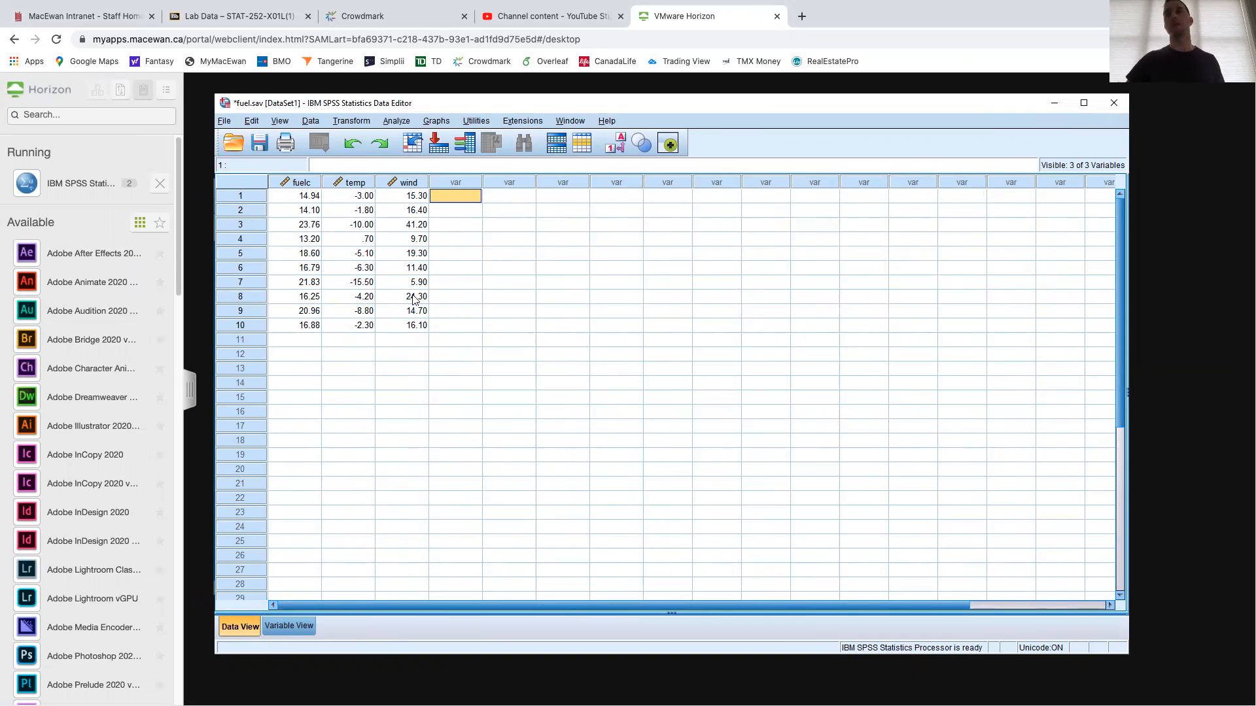
key(ctrl+Right)
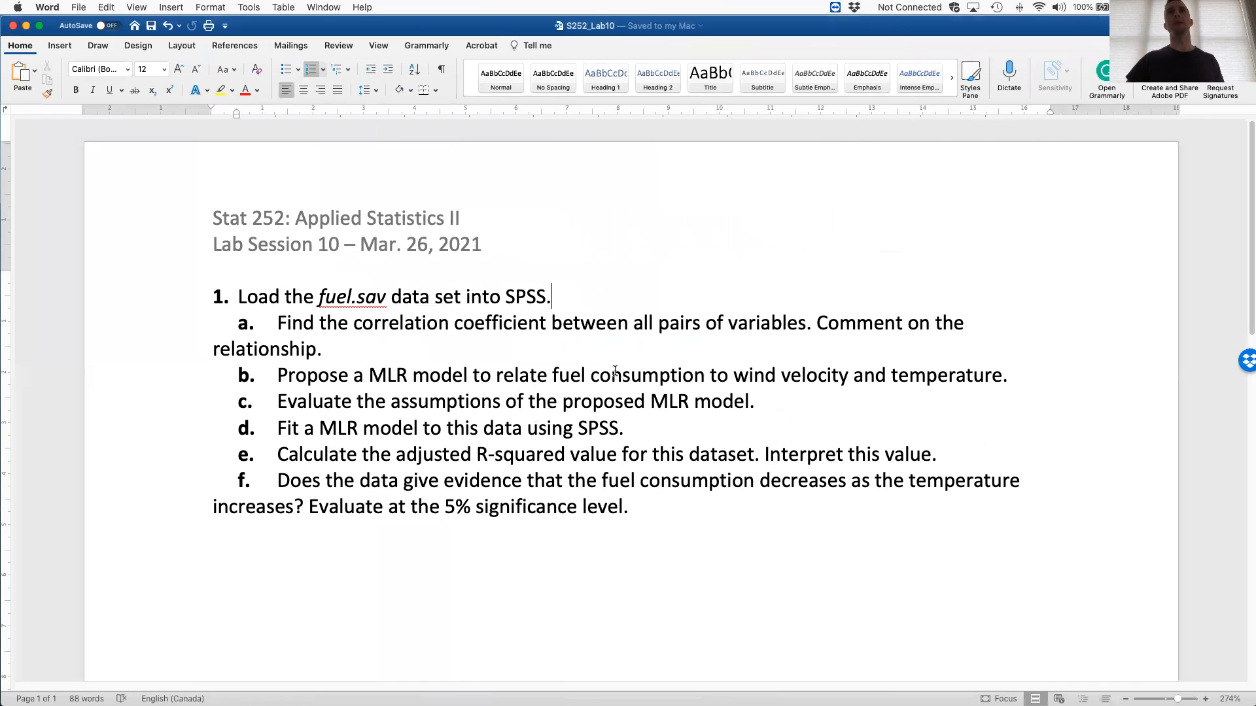
click(379, 350)
key(Return)
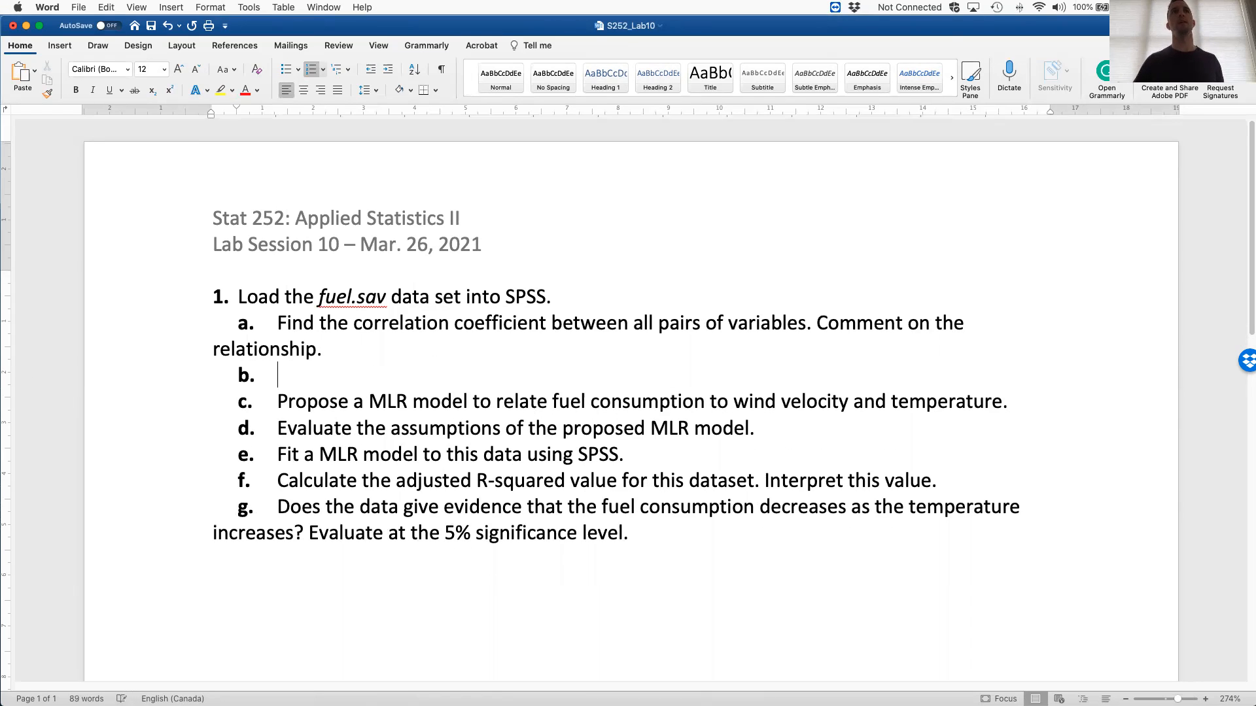
key(BackSpace)
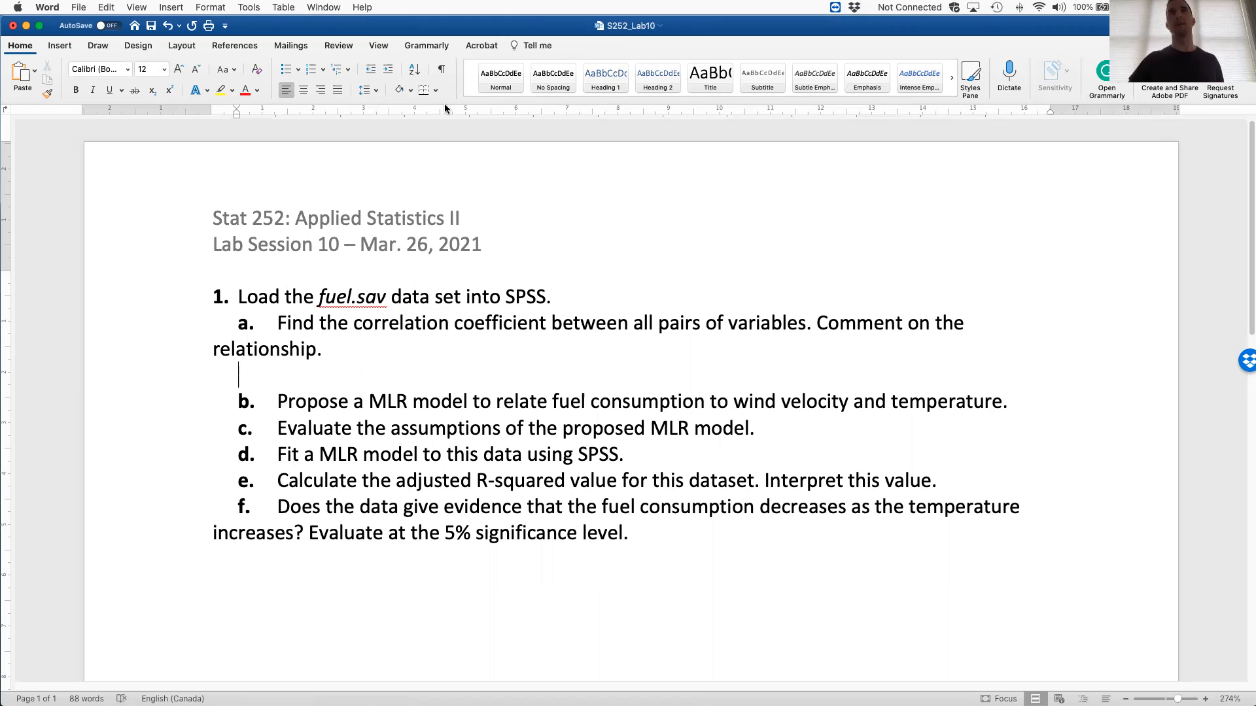
Switch back to the fuel.sav data in SPSS
key(ctrl+Left)
key(ctrl+Right)
key(ctrl+Left)
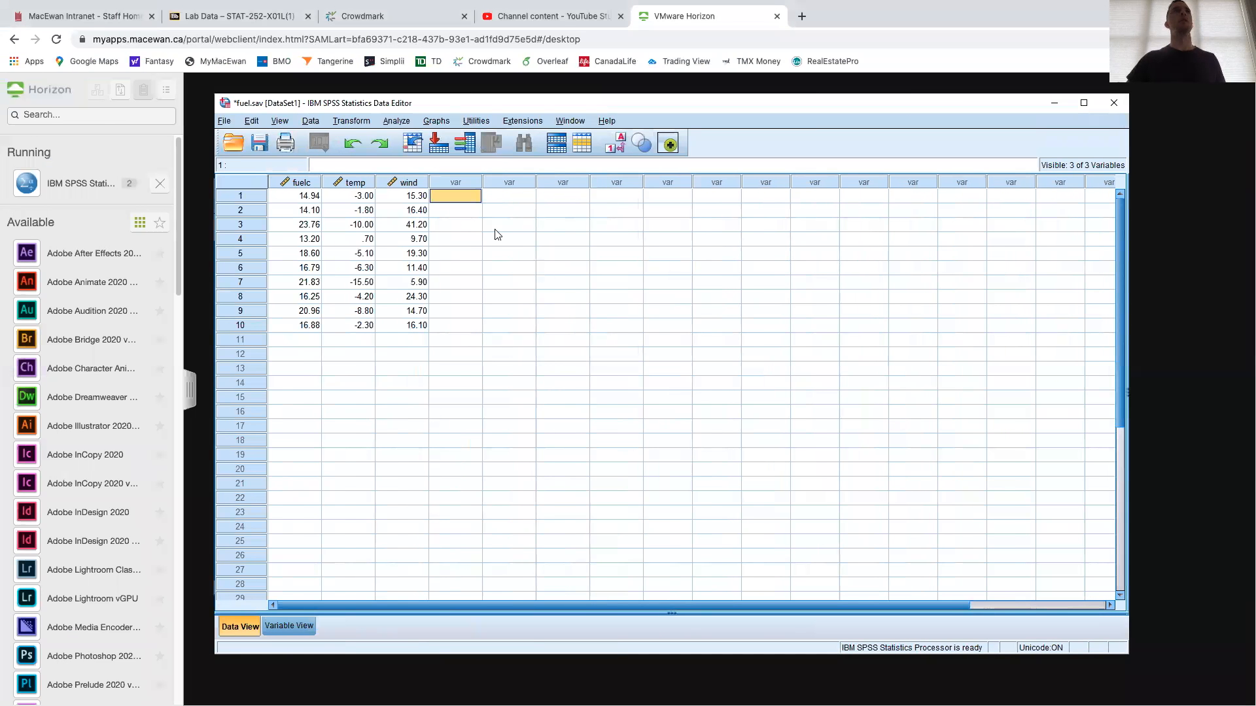
click(396, 121)
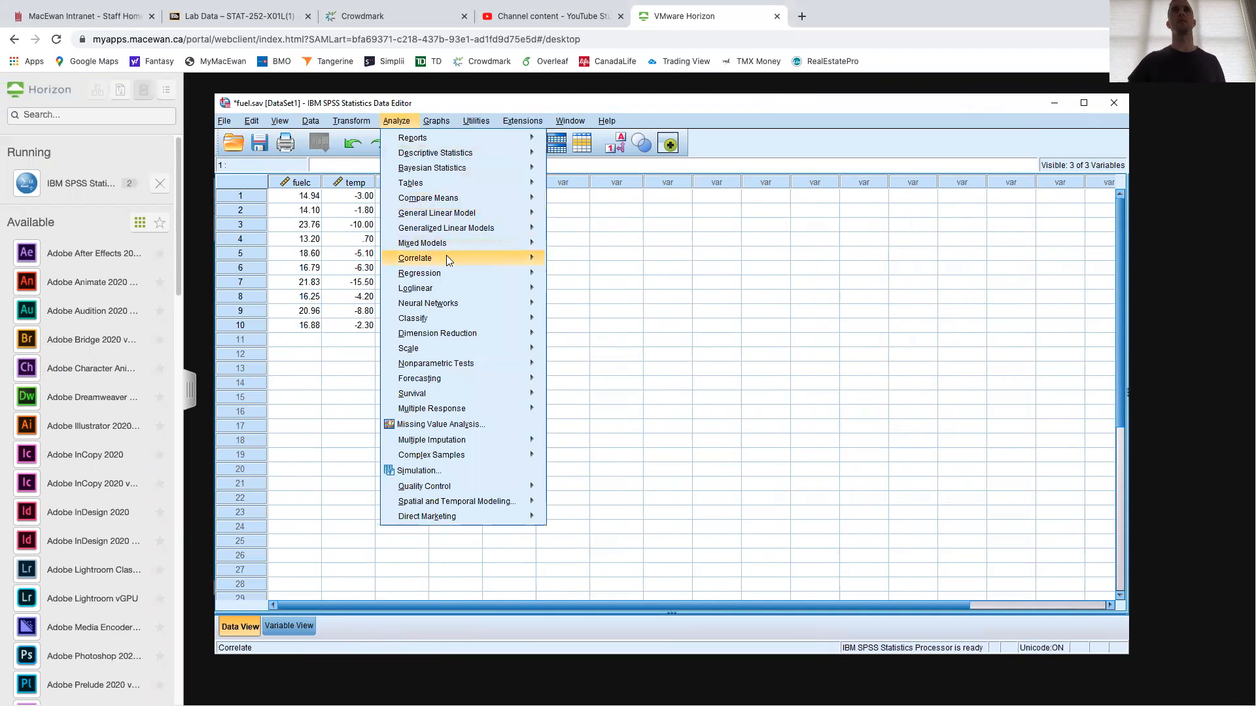
mouse_move(448, 258)
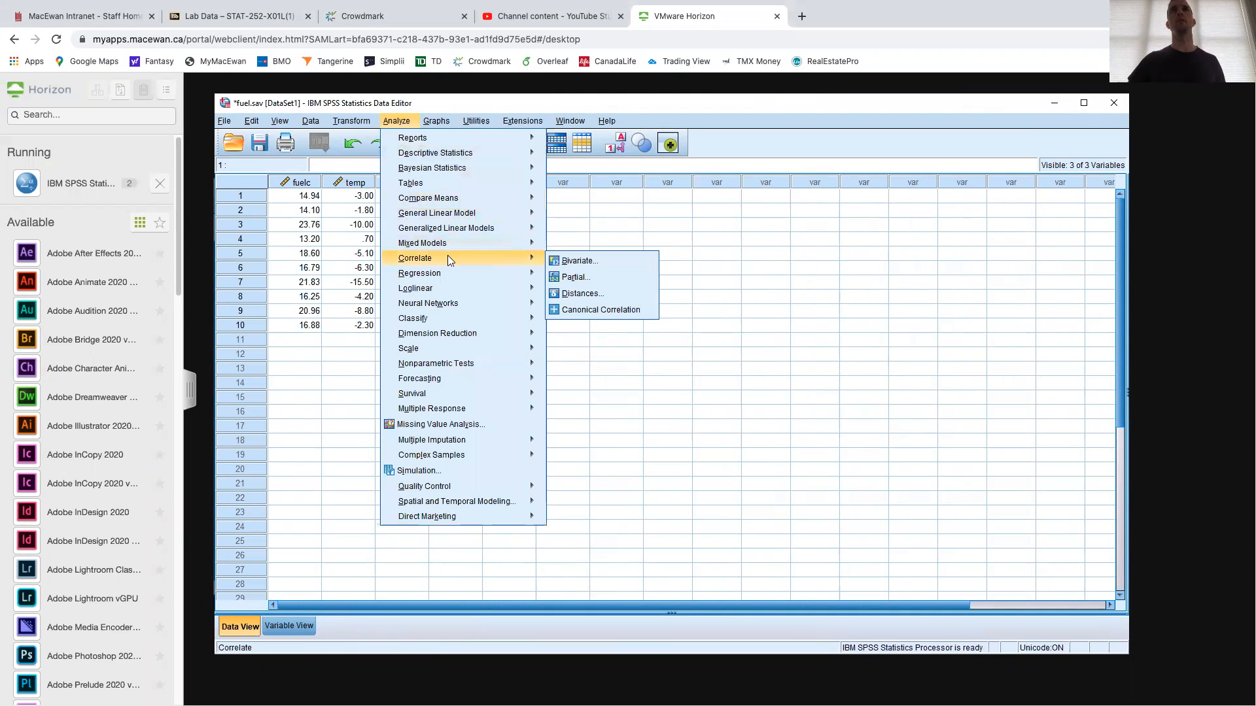
click(601, 261)
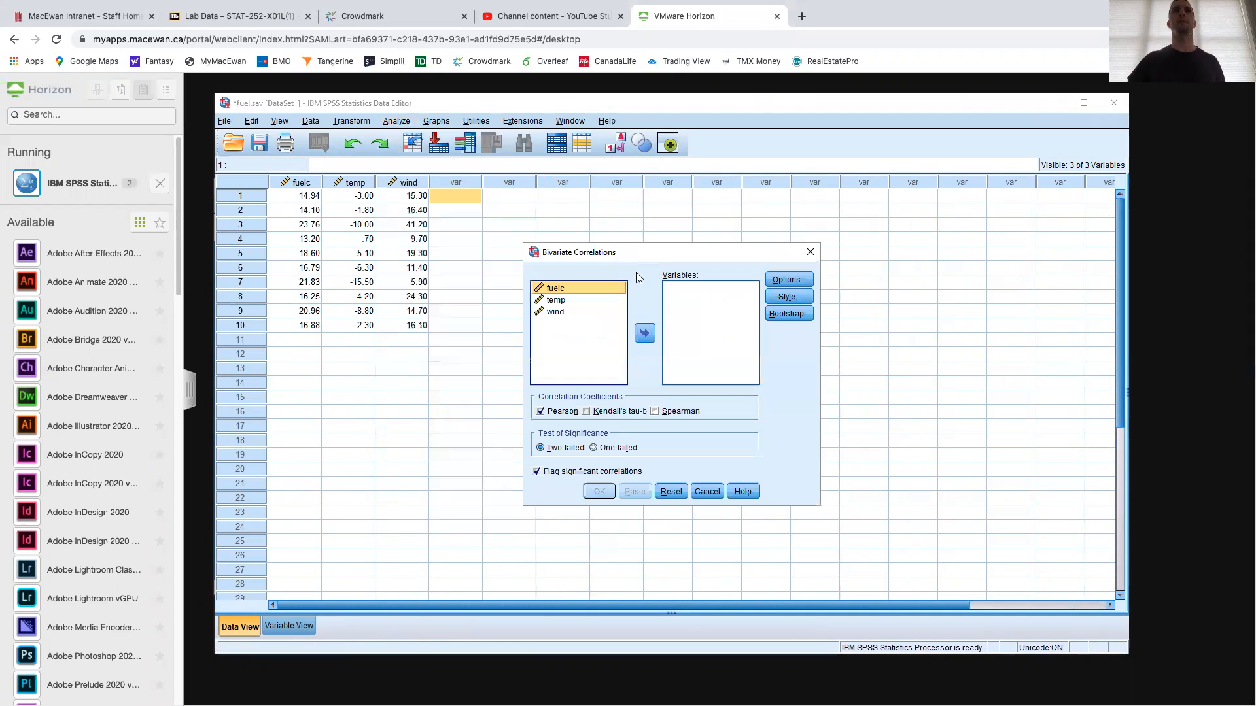
click(809, 252)
Run a two-tailed Pearson bivariate correlation on the variables fuelc, temp and wind
click(396, 122)
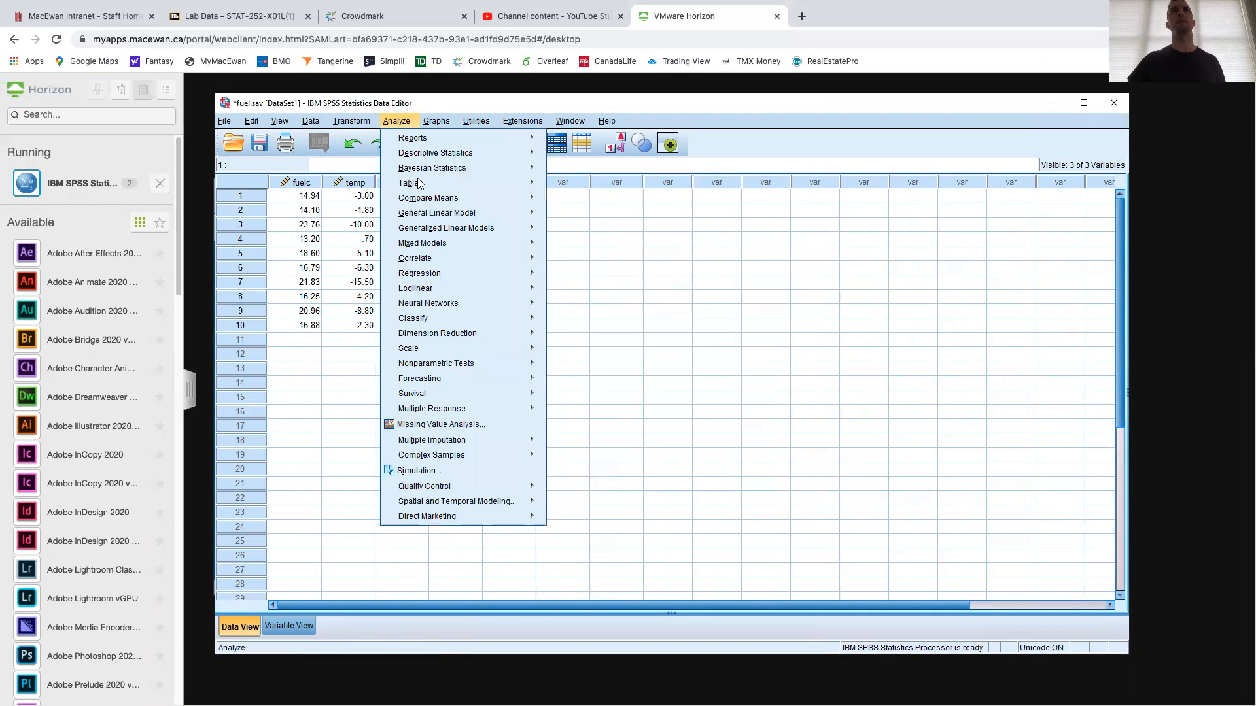
mouse_move(471, 257)
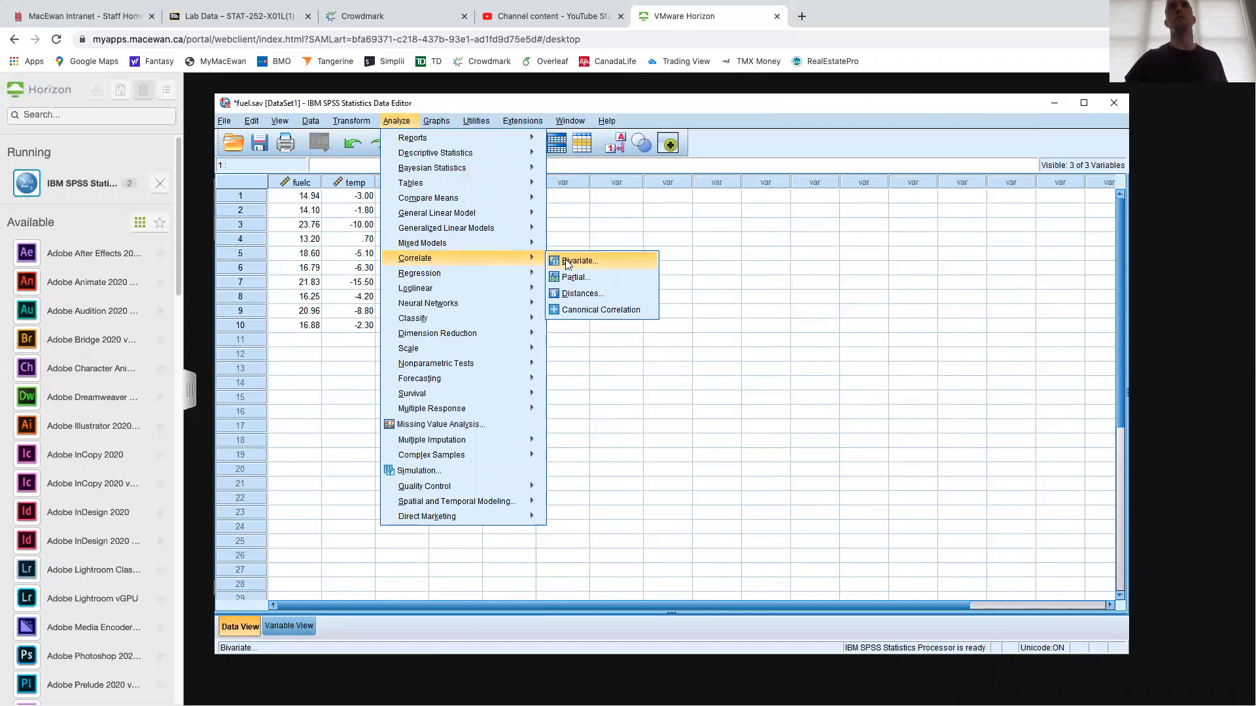
click(568, 262)
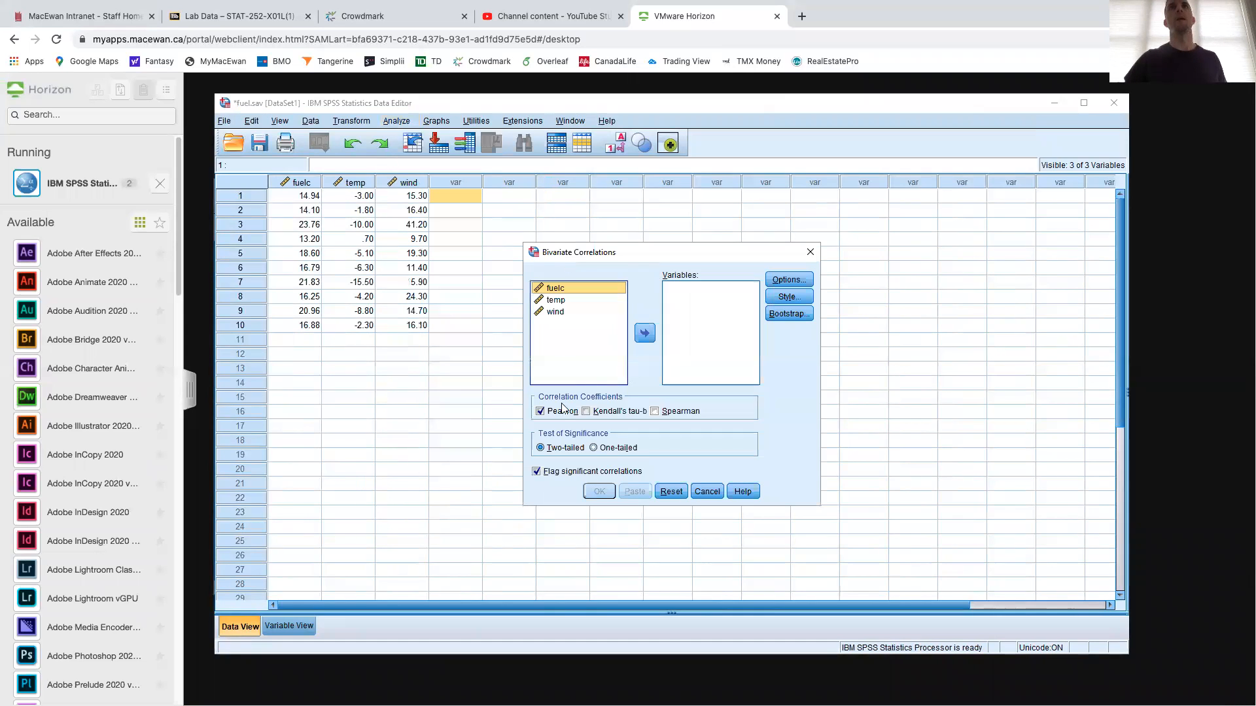
shift+click(594, 314)
click(644, 333)
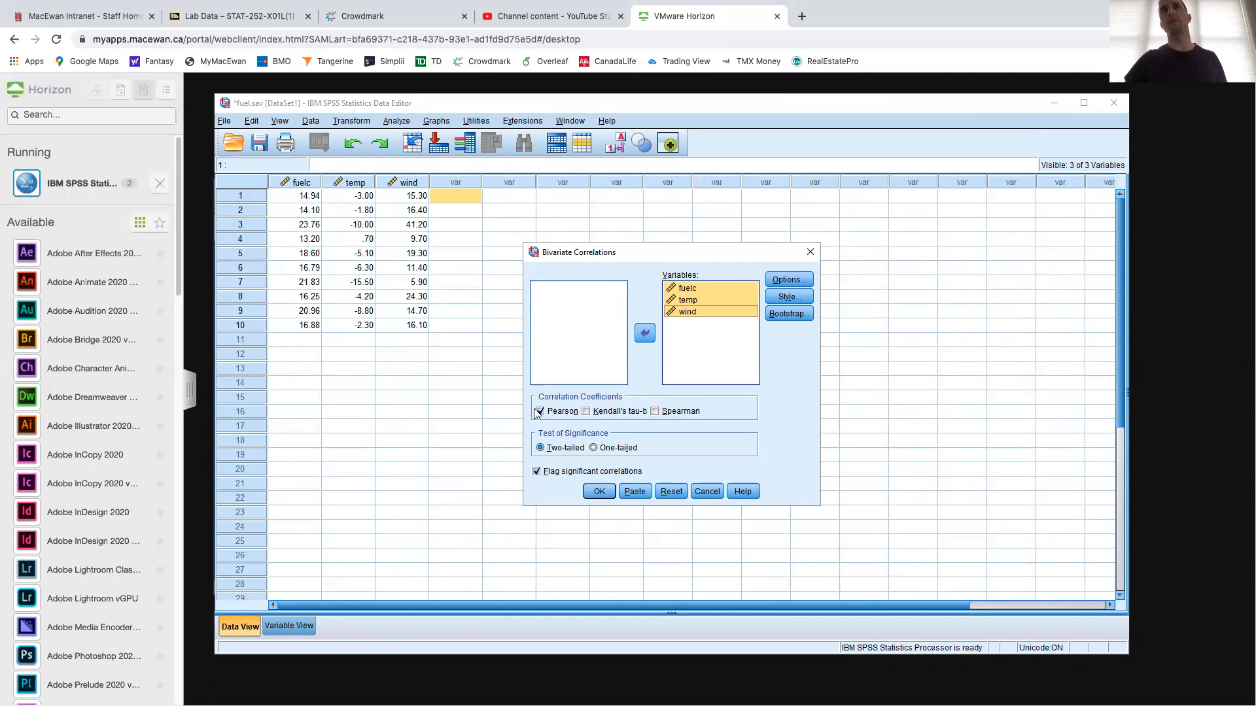
click(191, 391)
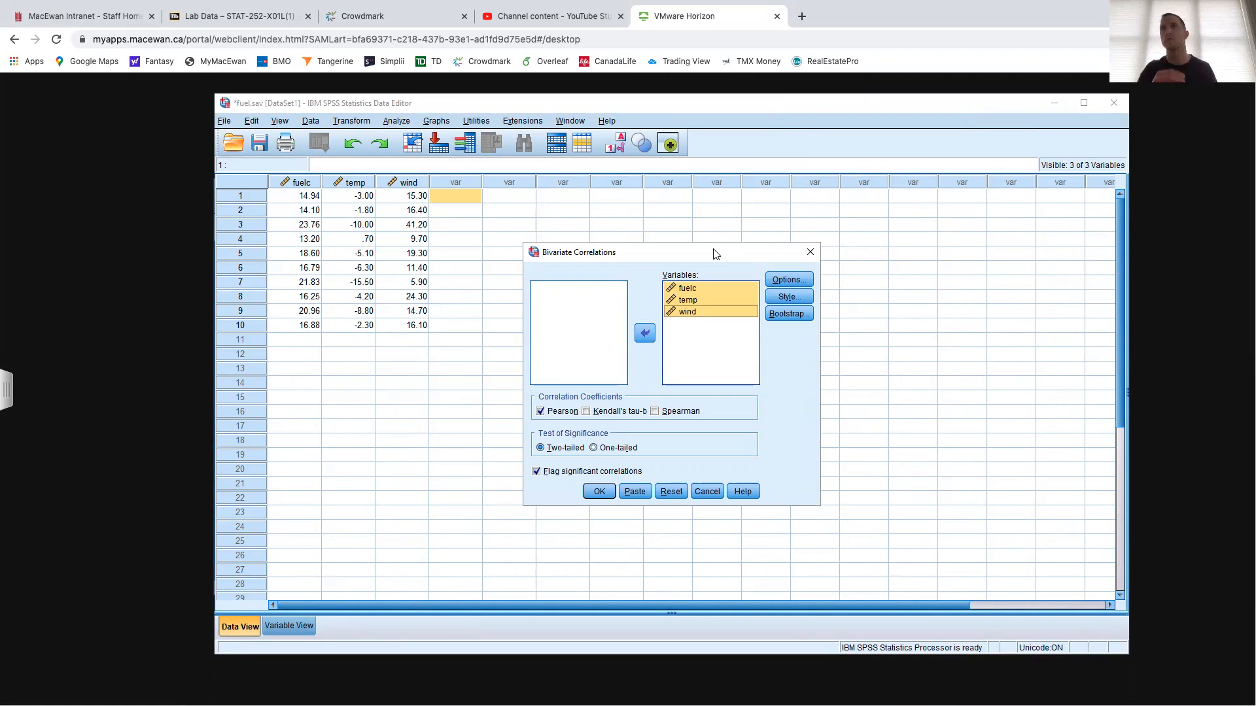
click(599, 492)
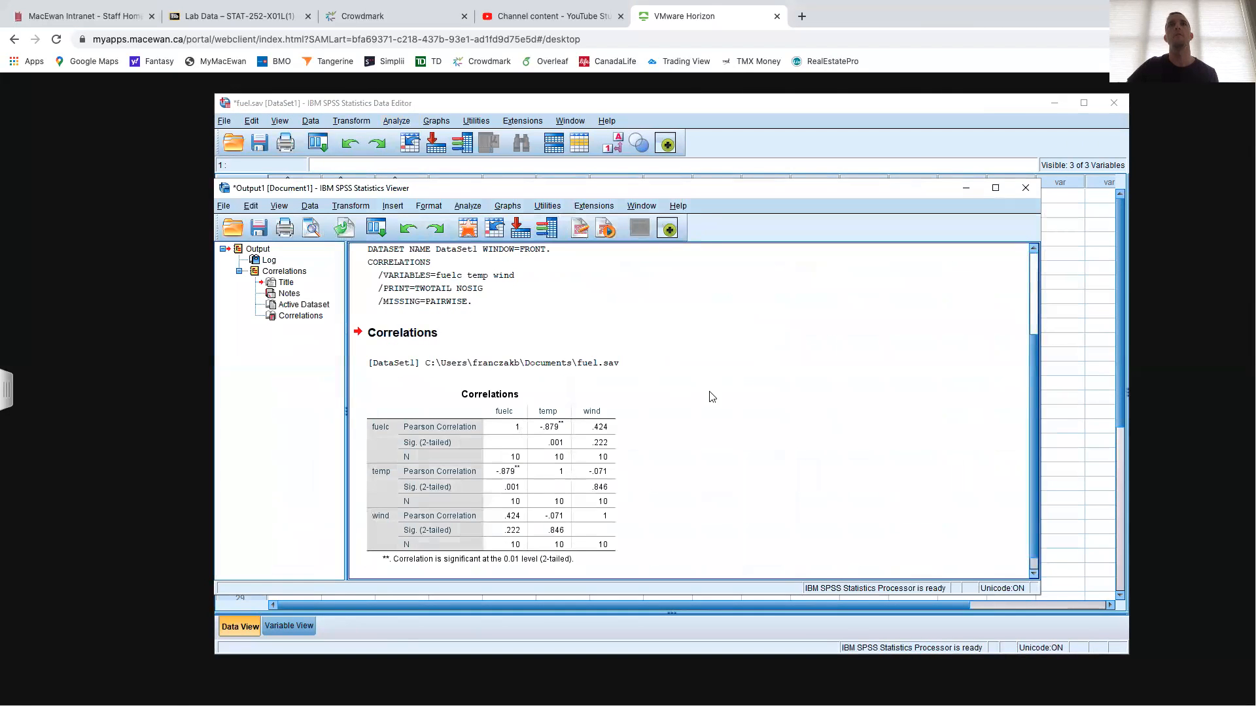
Capture a screenshot of the Correlations table, including its title and significance footnote, from the output viewer
click(499, 397)
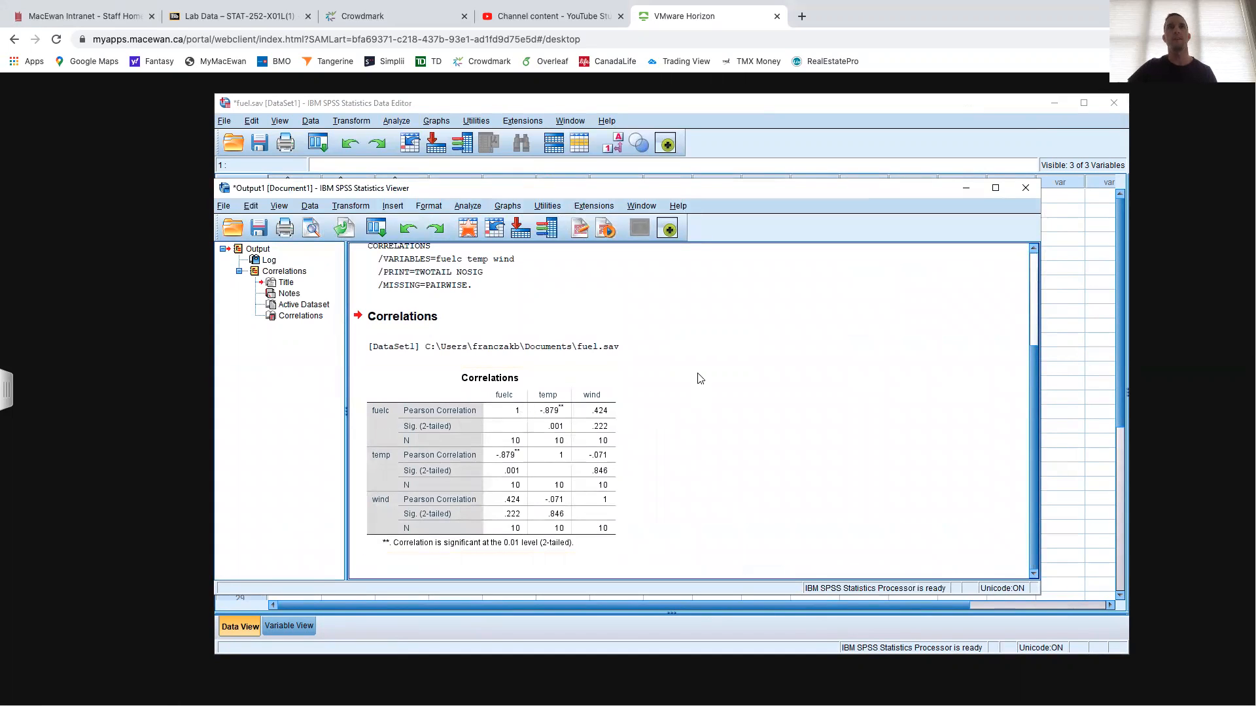
key(shift+super+4)
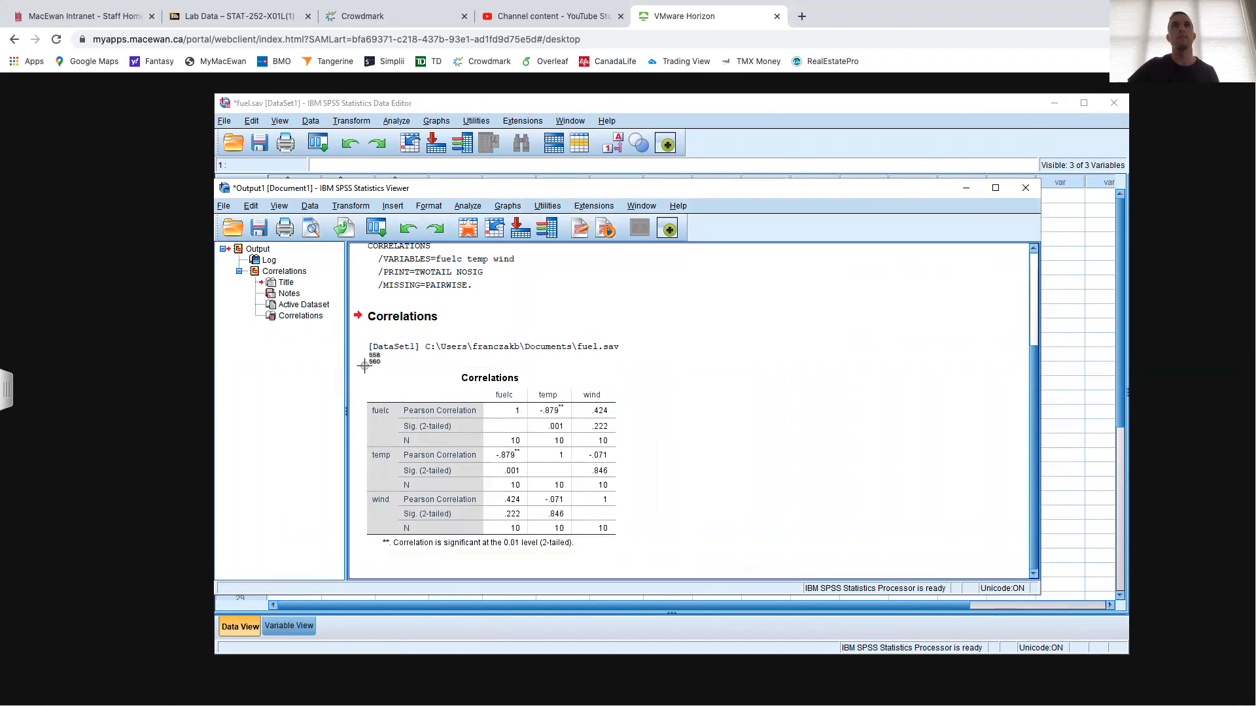
drag(365, 363, 627, 547)
Switch to the S252_Lab10 document in Word and insert the Correlations table screenshot from the Desktop below question a
key(ctrl+Right)
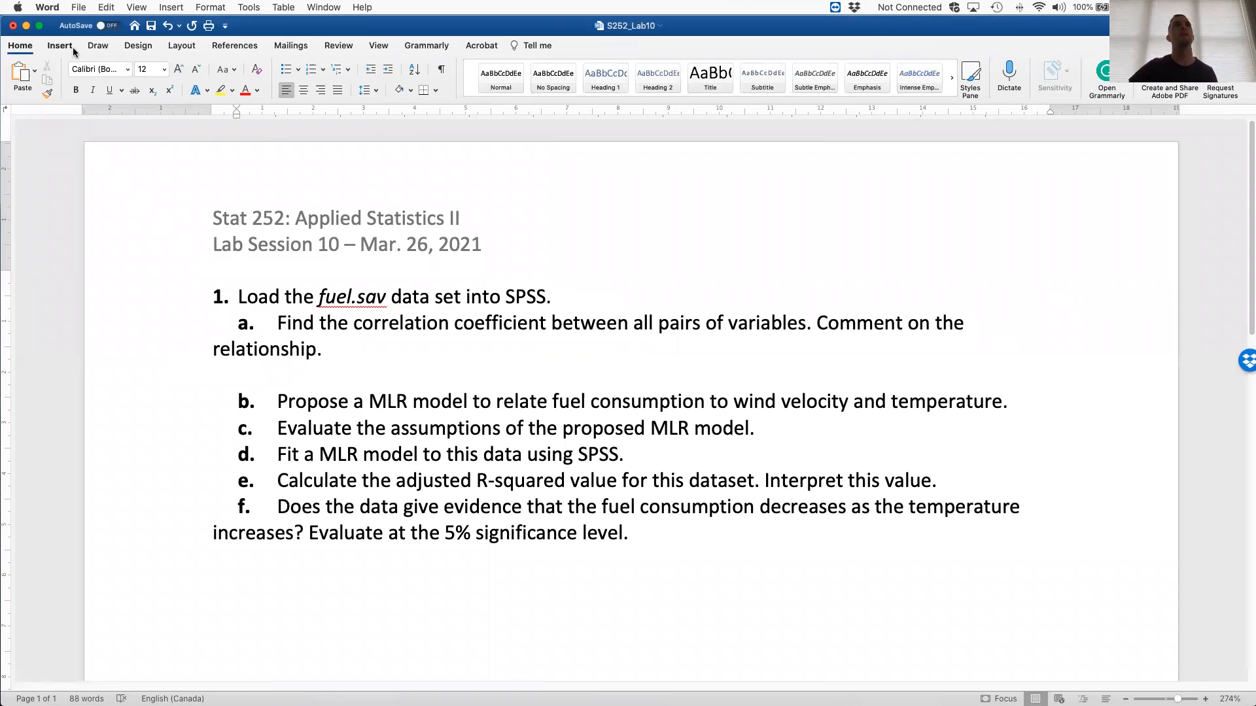
click(59, 45)
click(160, 70)
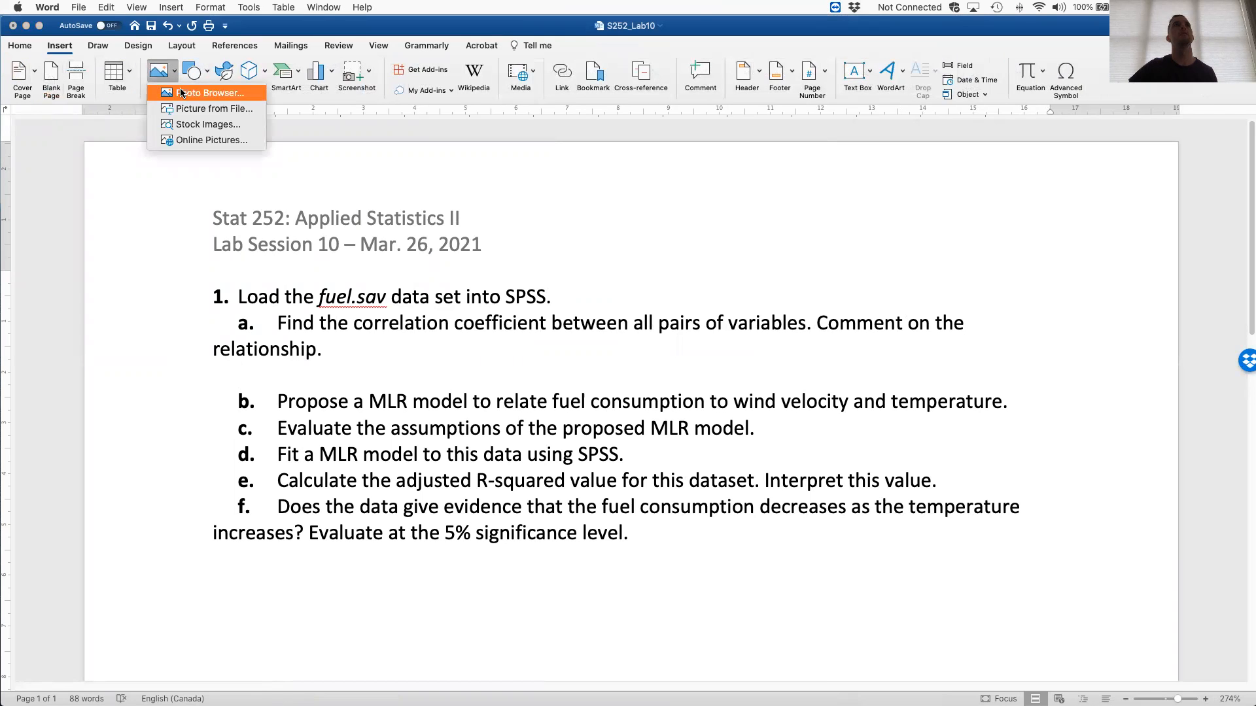
click(198, 109)
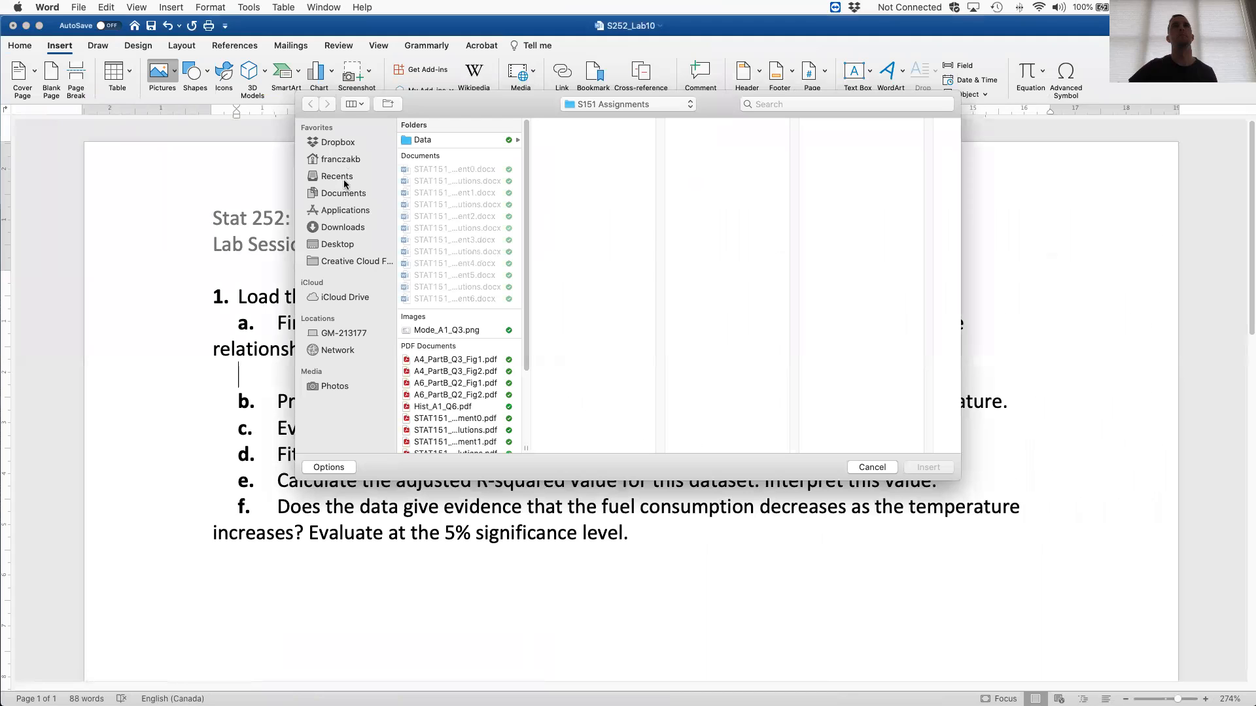
click(338, 244)
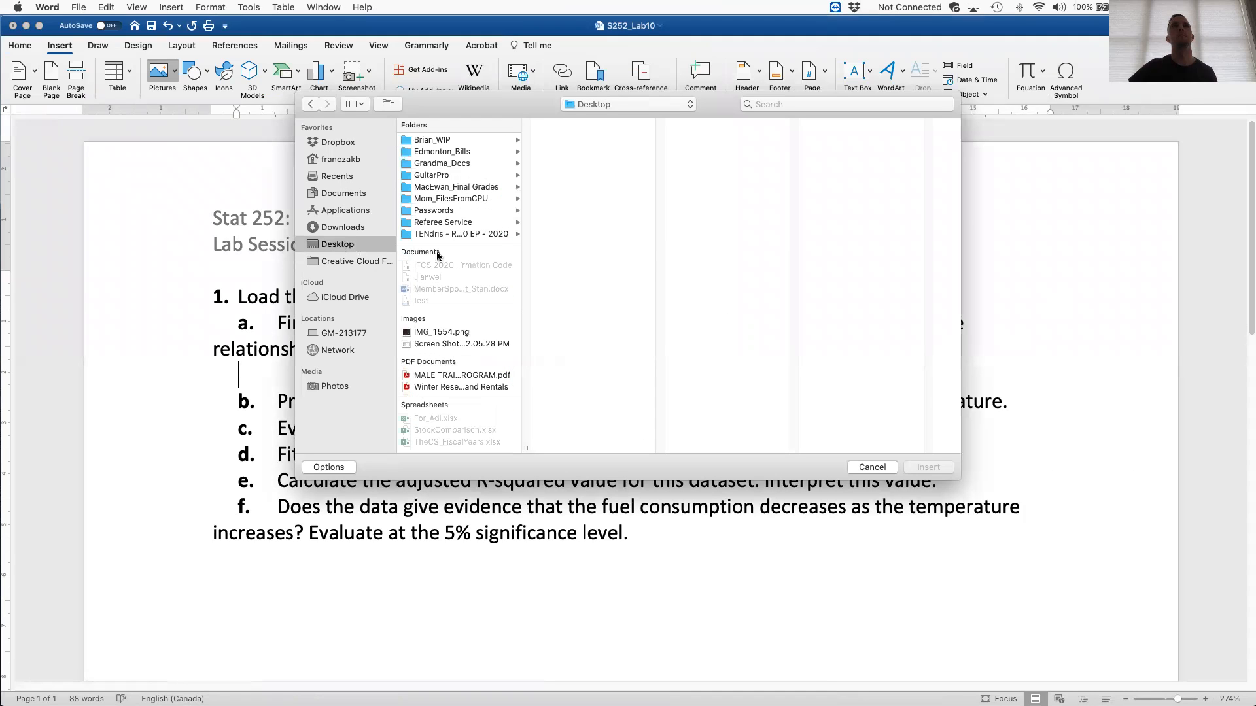
click(467, 344)
key(Return)
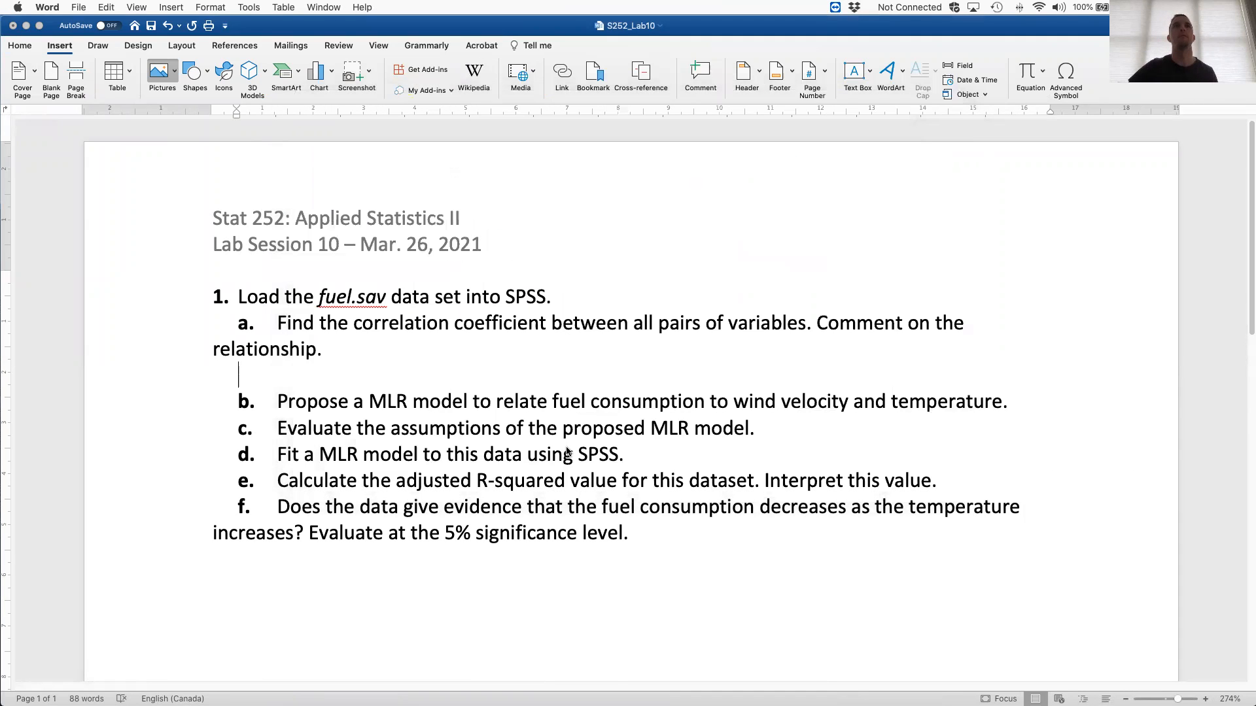
scroll(729, 550, down, 1)
Start a new line below the inserted Correlations table image and turn off bold for its text
click(676, 569)
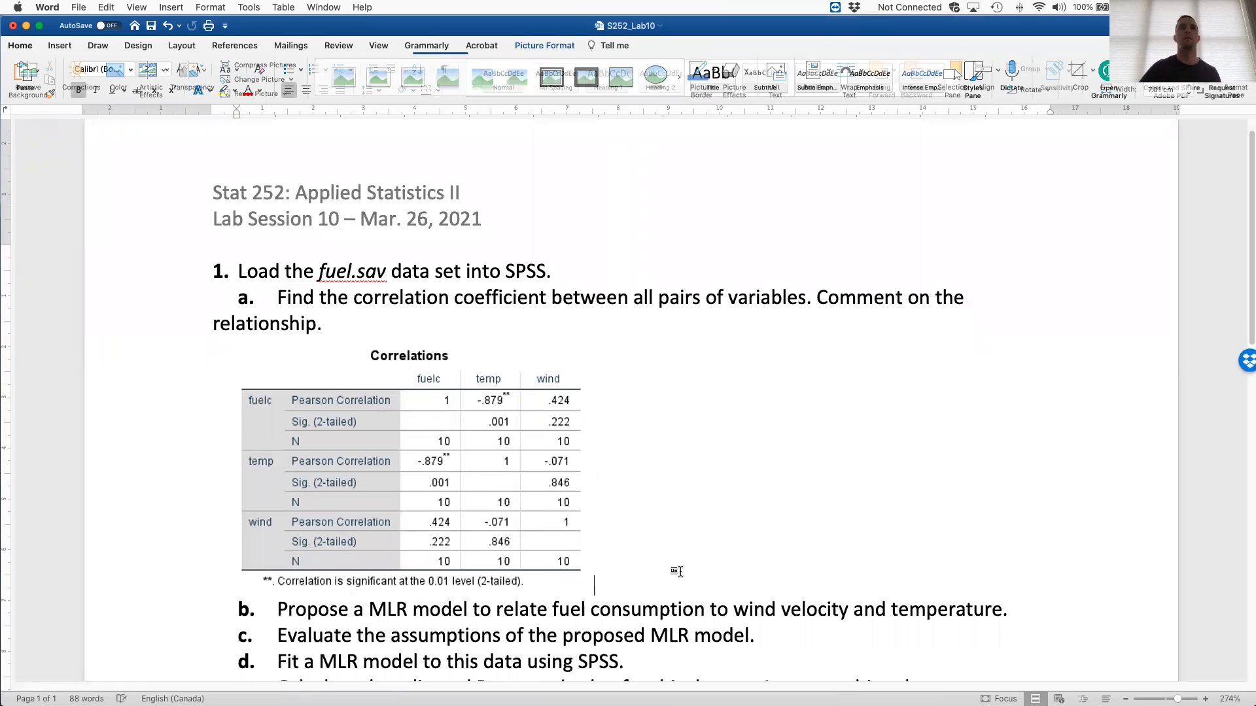
key(Return)
scroll(628, 404, down, 3)
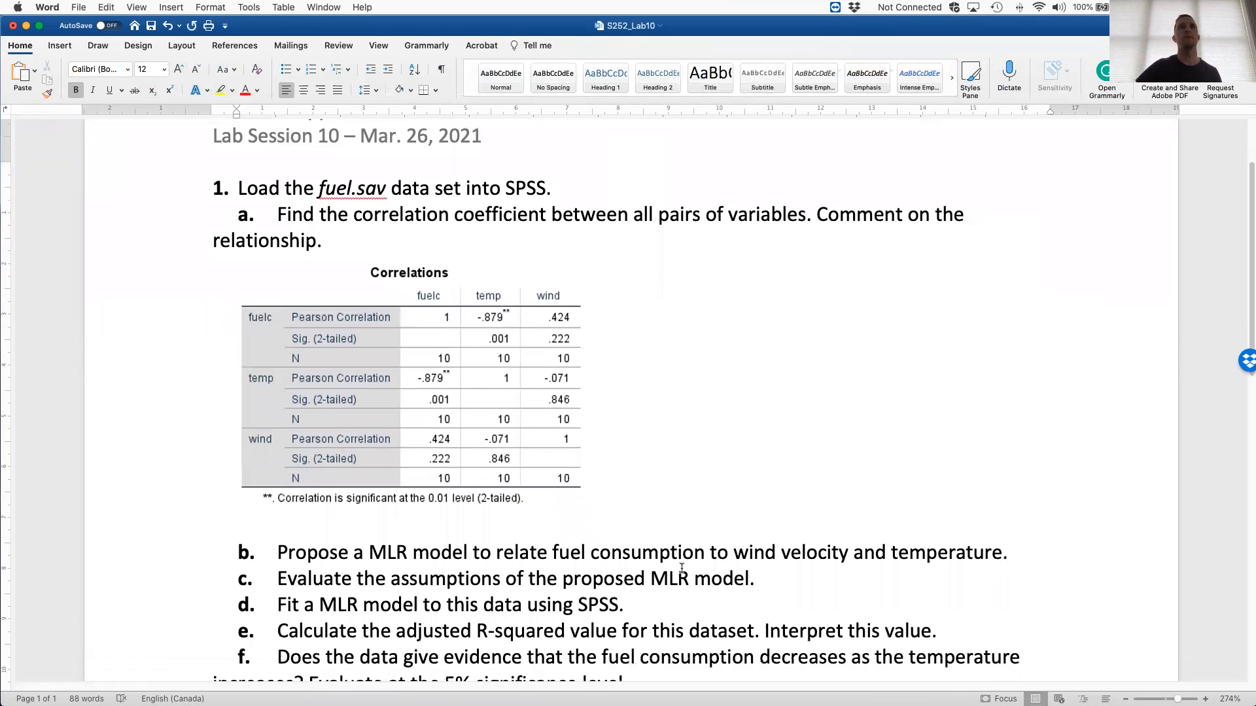
text(The)
key(BackSpace)
key(BackSpace)
key(BackSpace)
key(super+b)
Write "The correlation between Fuel Consumption and Temperature is -0.879." below the table image
text(The correl)
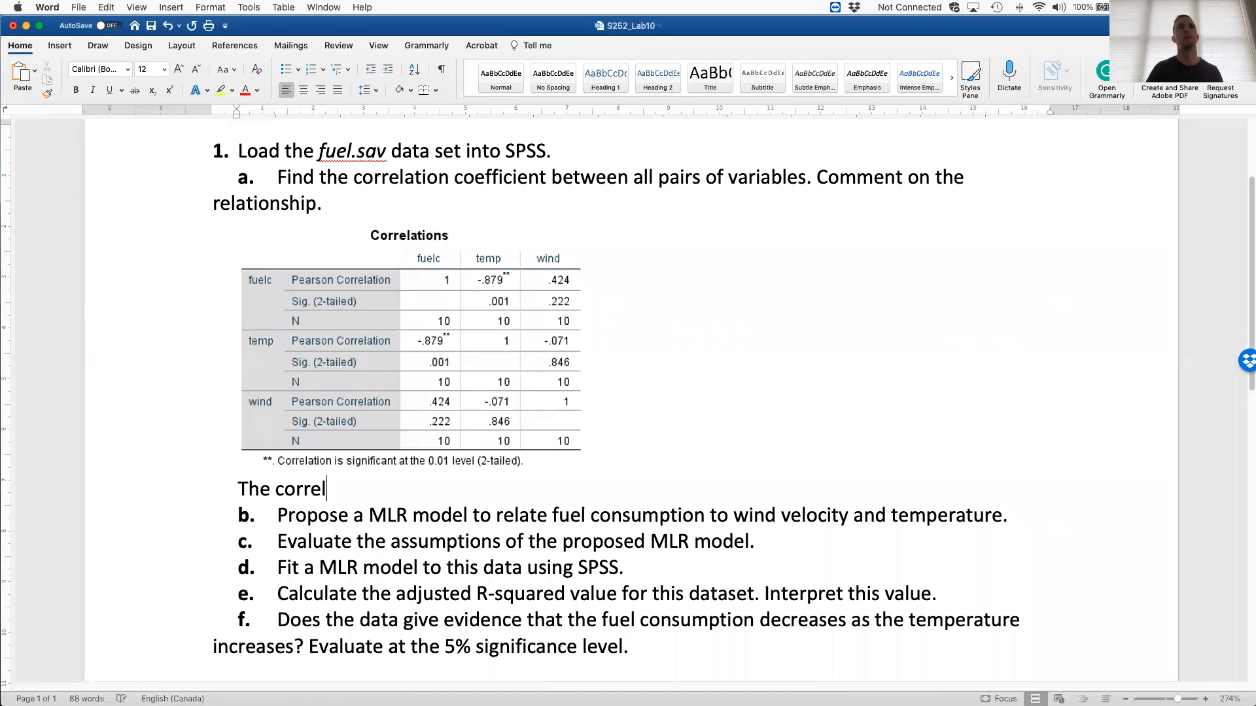
text(ation between Fuec)
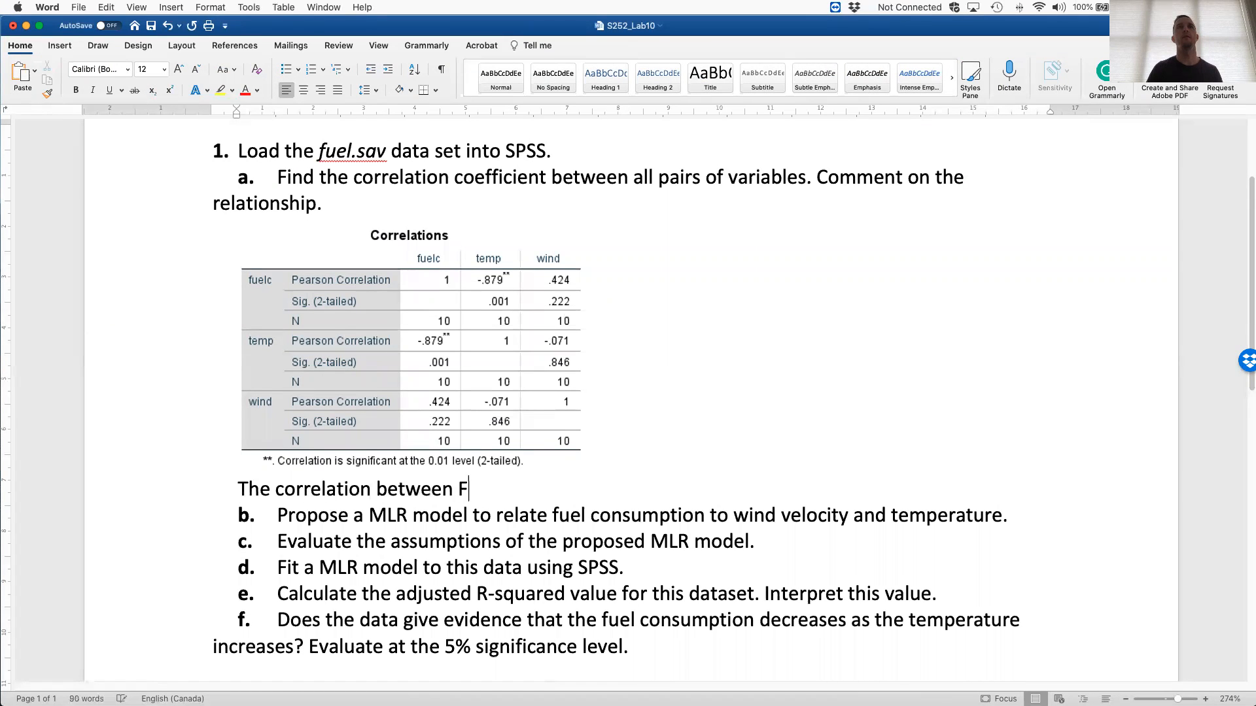
key(BackSpace)
text(l Co)
text(nsim)
key(BackSpace)
key(BackSpace)
text(im)
key(BackSpace)
key(BackSpace)
text(umpt)
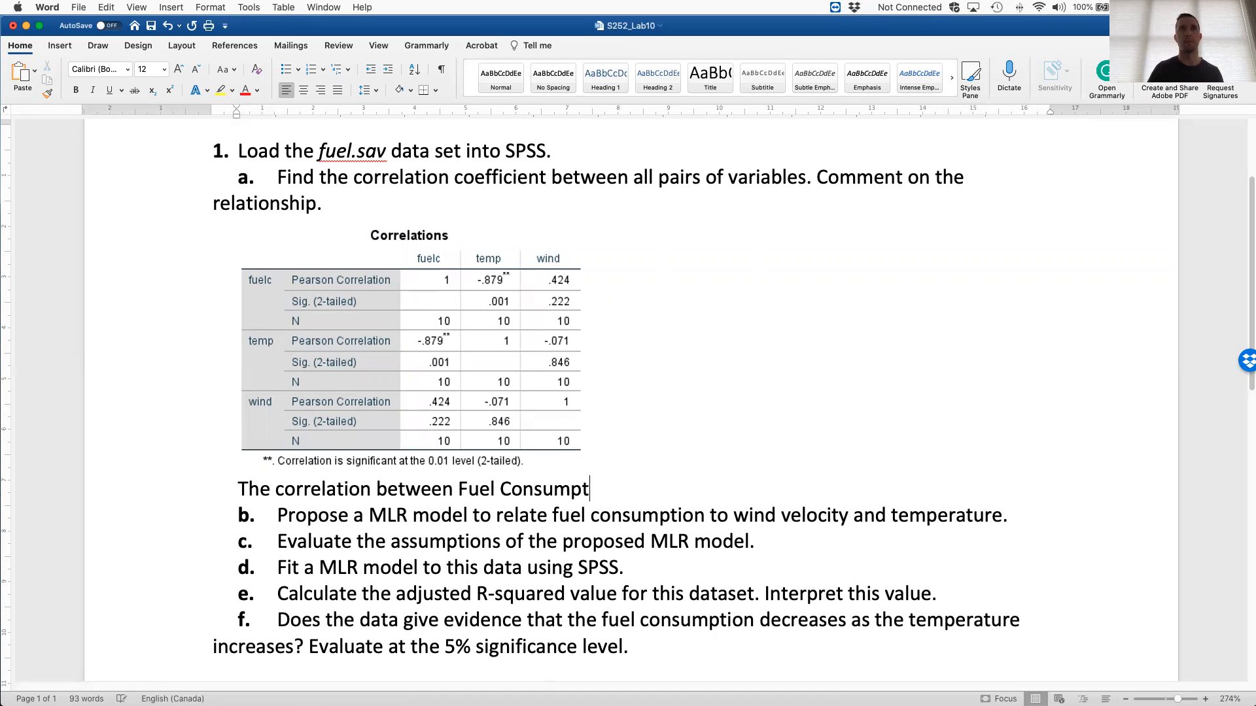
text(ion and Tempreat)
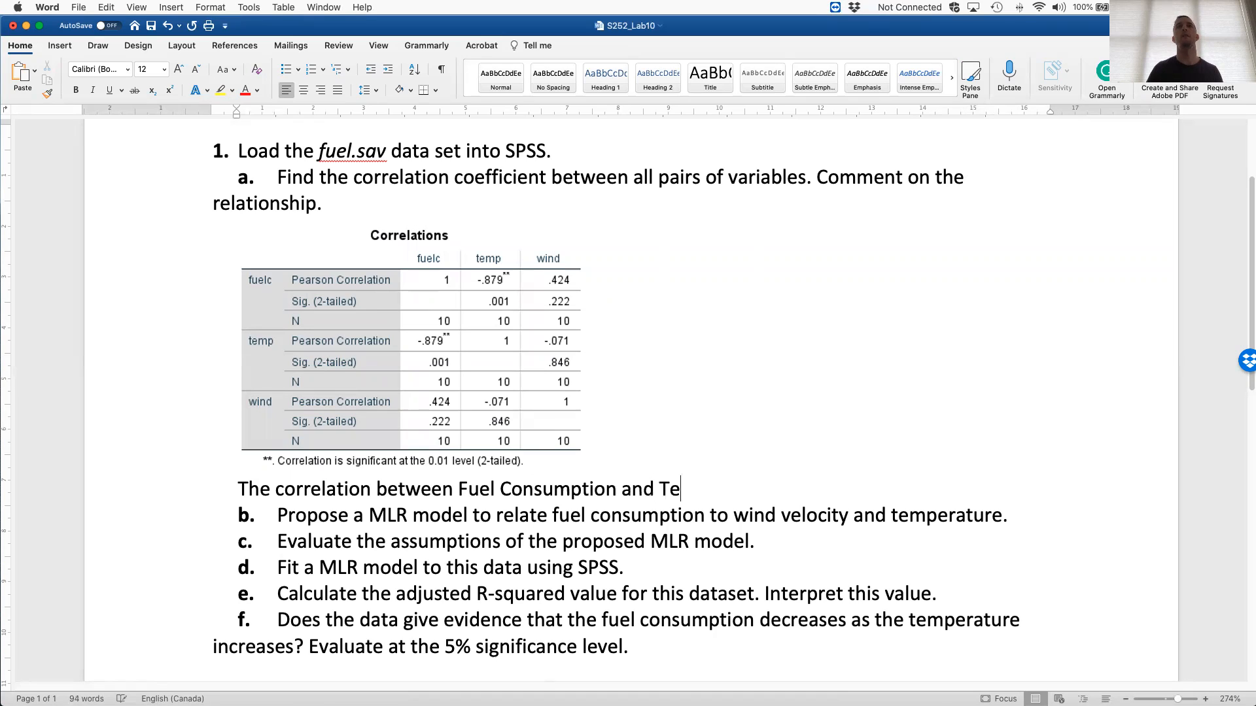
key(BackSpace)
key(BackSpace)
key(BackSpace)
key(BackSpace)
text(eratu)
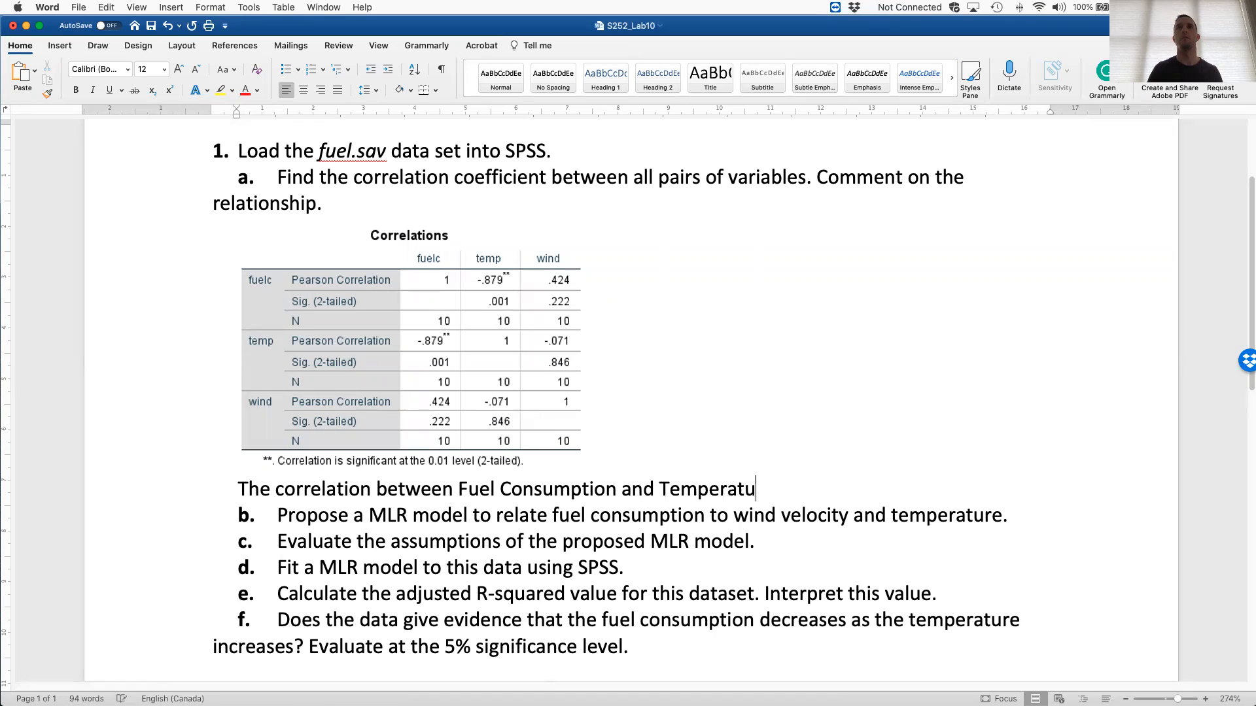
text(re is -=)
key(BackSpace)
text(0.879.)
Add the line "The correlation between Fuel Consumption and Wind Velocity is 0.424." below the temperature sentence
key(Return)
text(The correlation betw)
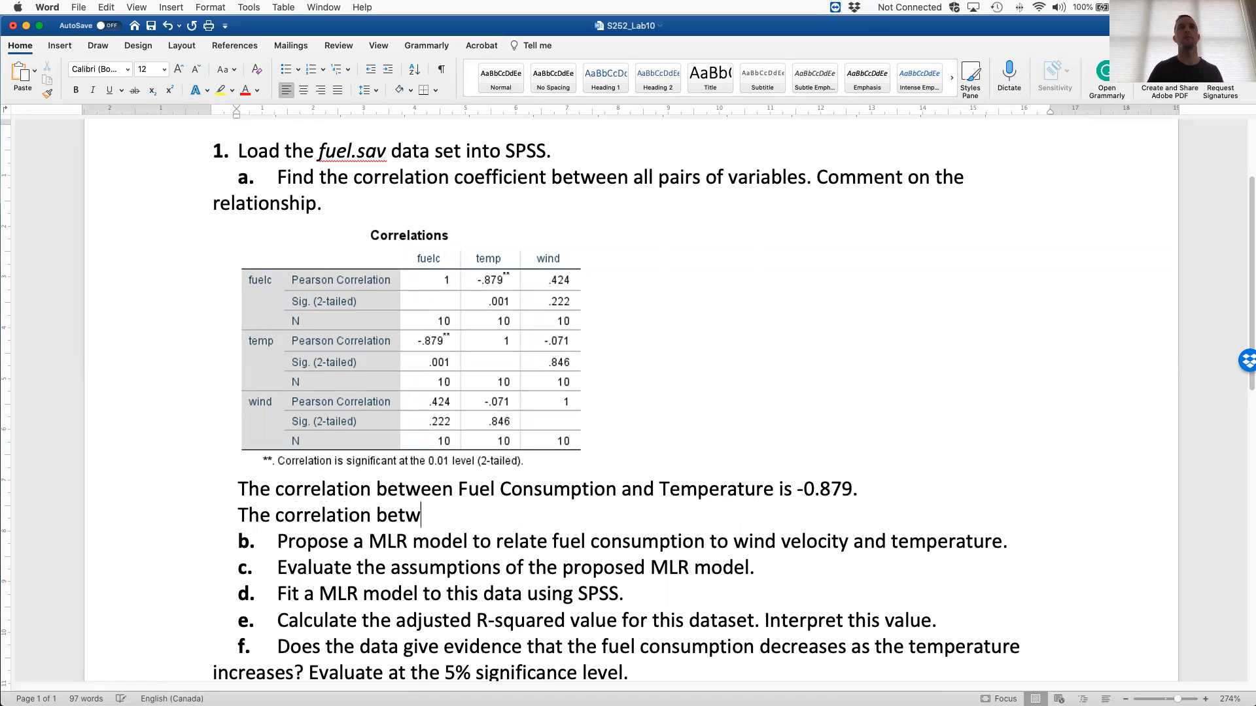
text(een Fuel Consu)
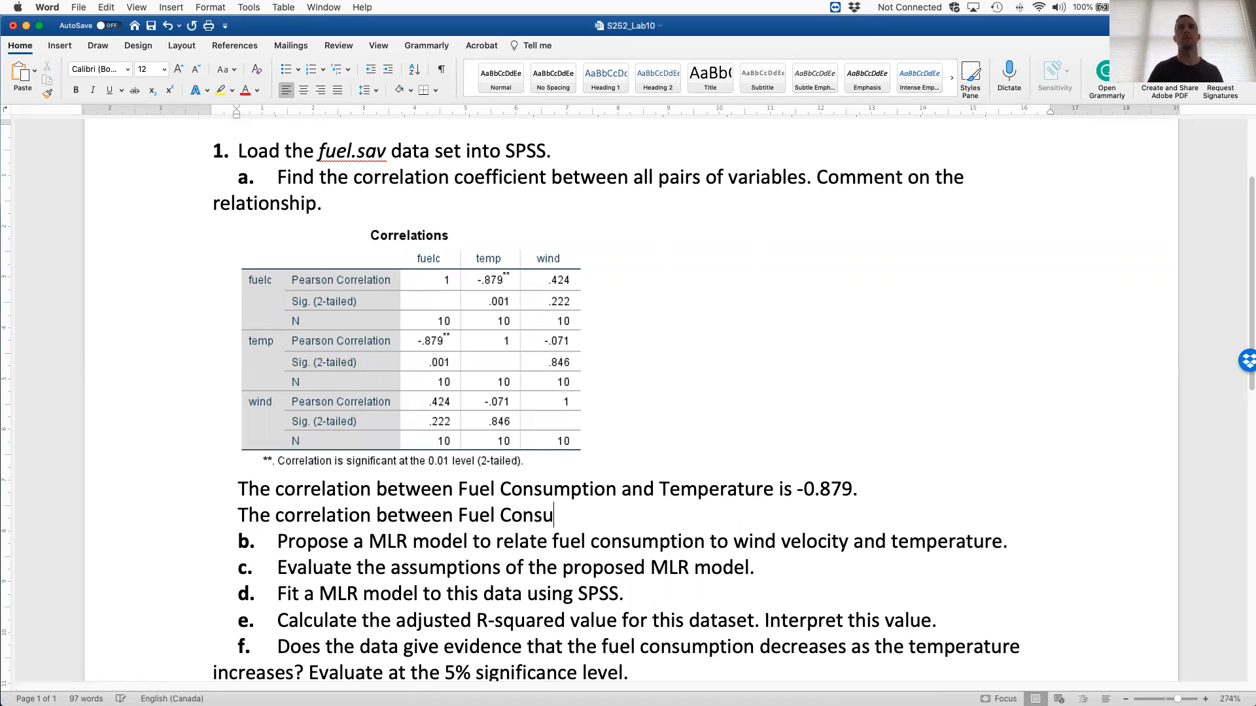
text(mption and Wind)
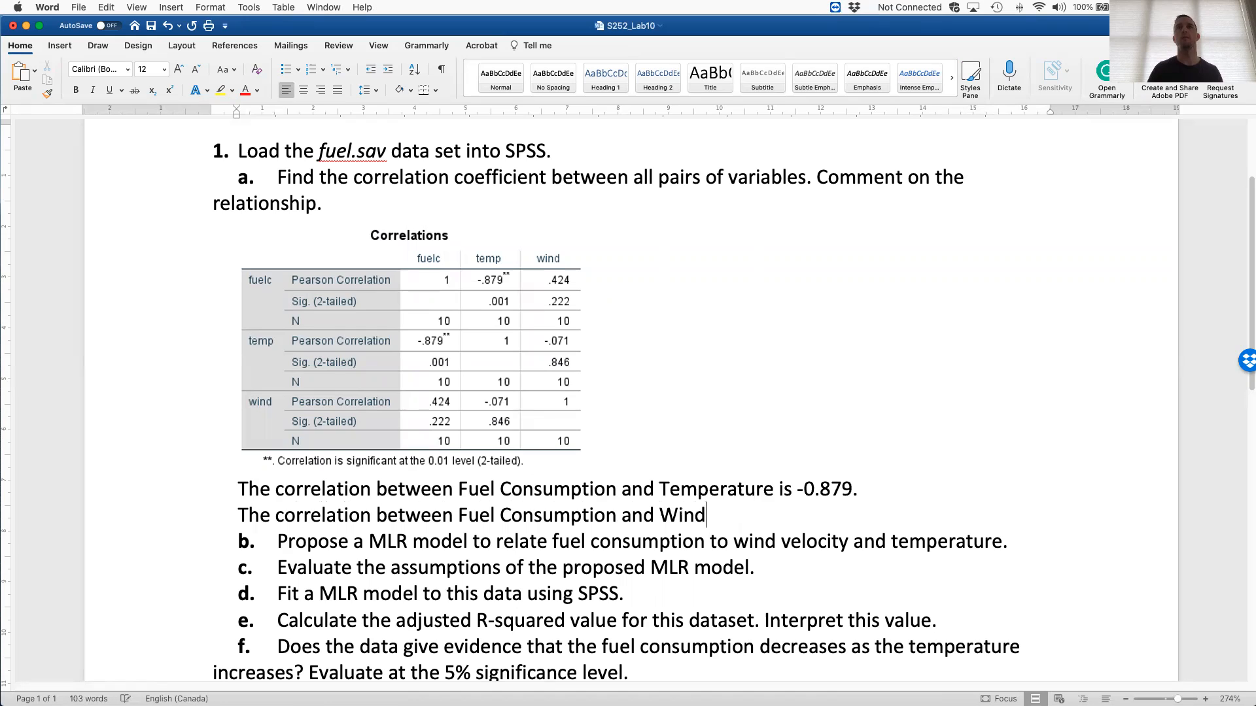
text( Velocity is )
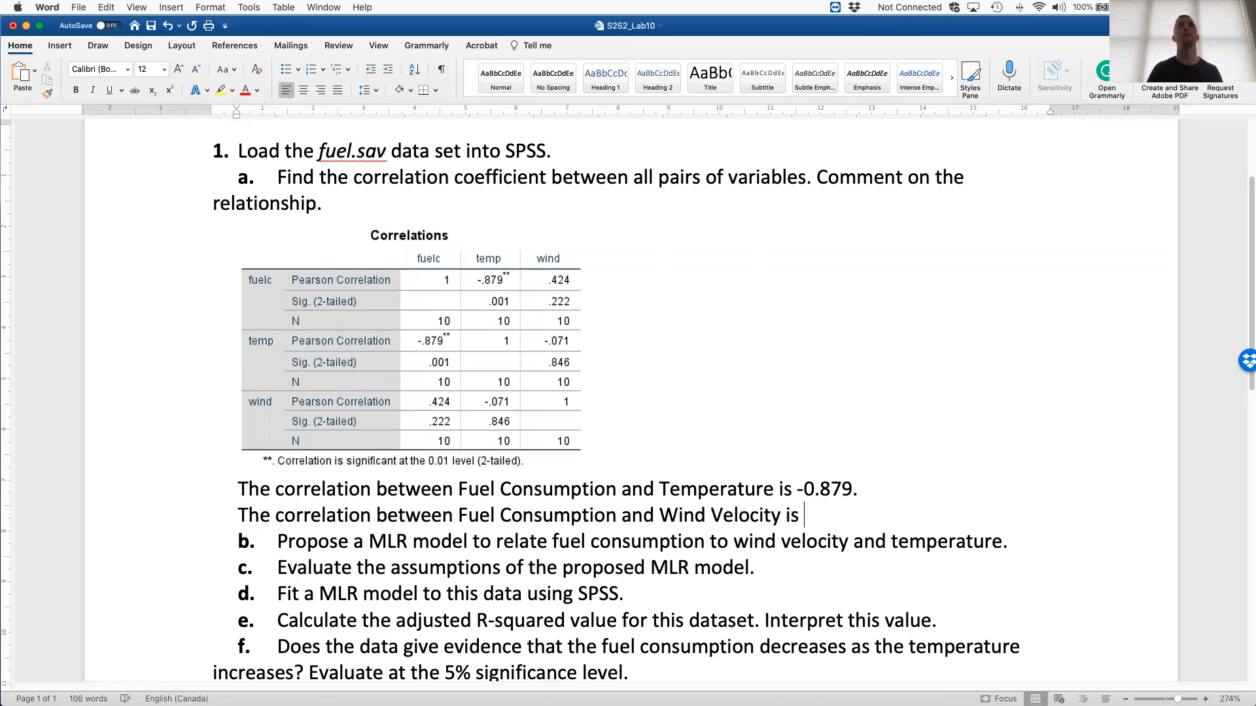
text(0.424)
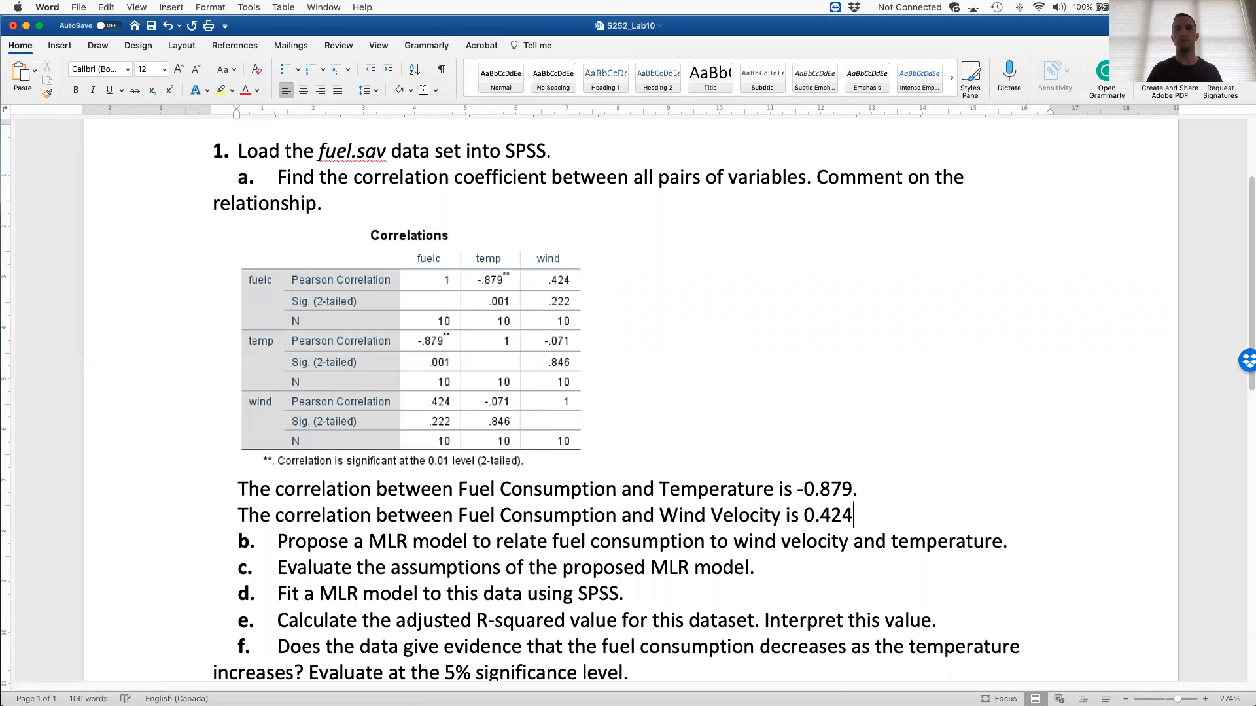
text(/)
key(BackSpace)
text(.)
Add a third line reading "The correlation between Temperature and Wind Velocity is -0.710."
key(Return)
text(The correlation bet)
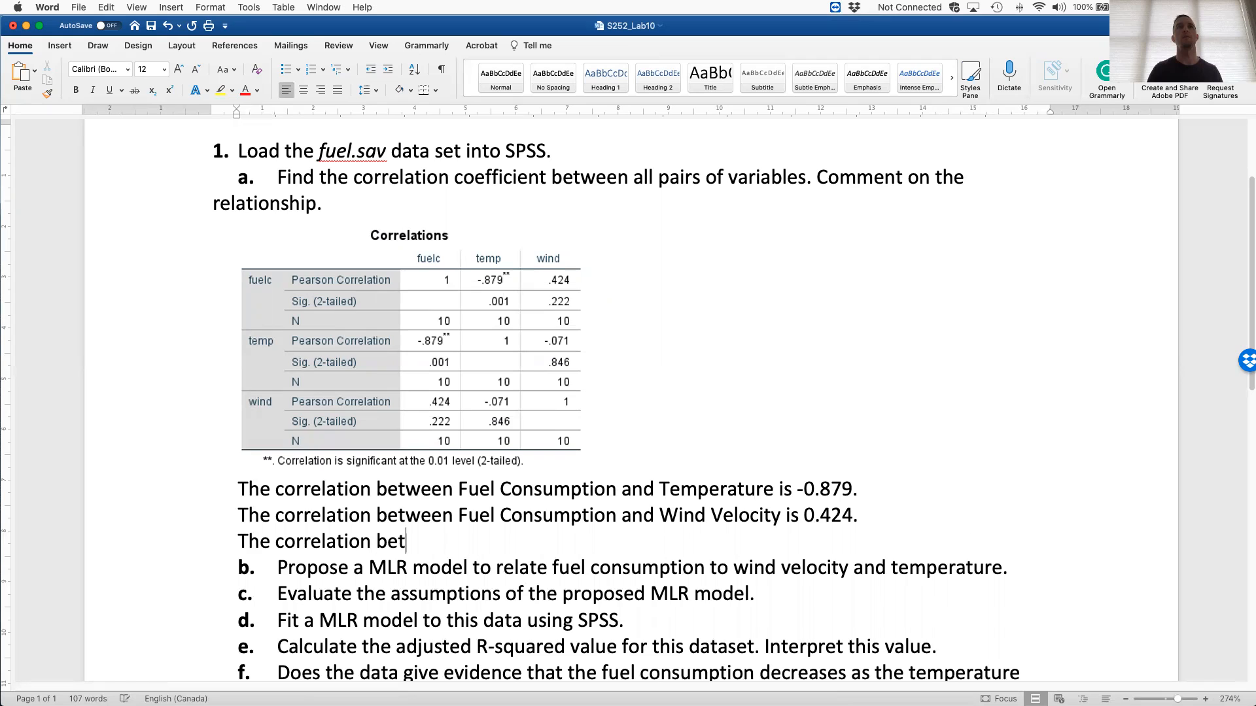
text(ween Tempreature)
key(BackSpace)
key(BackSpace)
key(BackSpace)
key(BackSpace)
key(BackSpace)
key(BackSpace)
key(BackSpace)
text(erature )
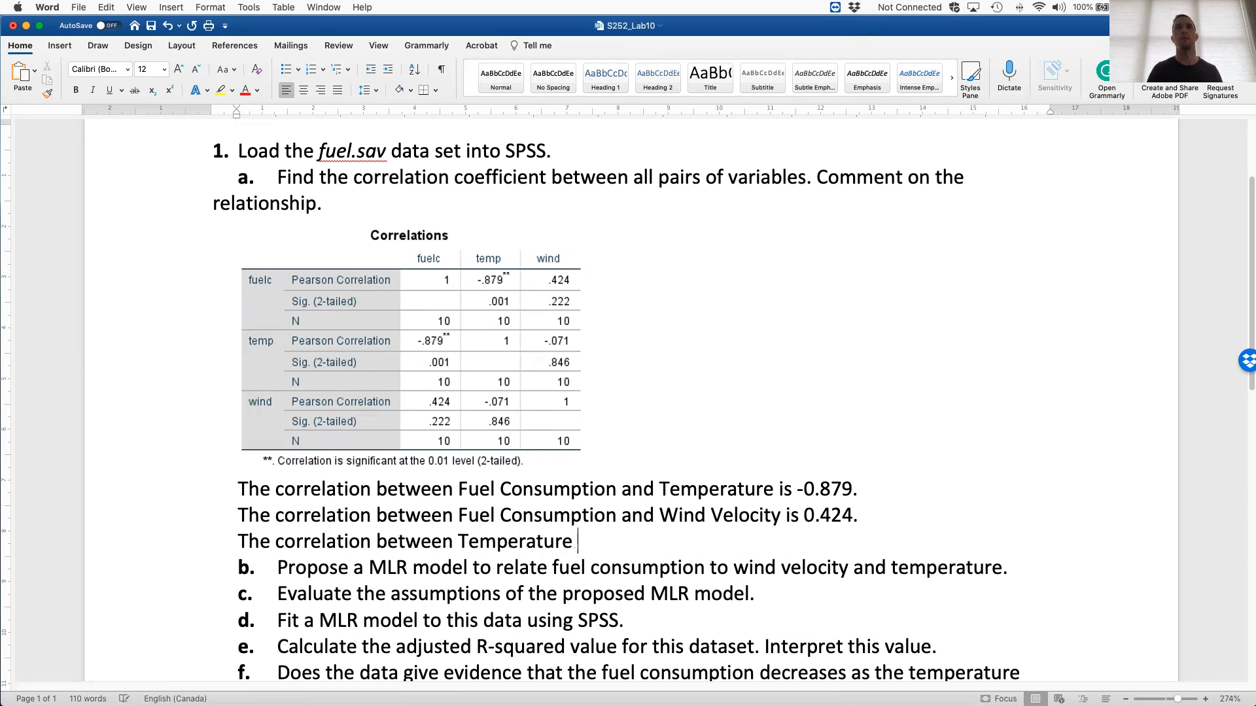
text(and Wind Velocity is )
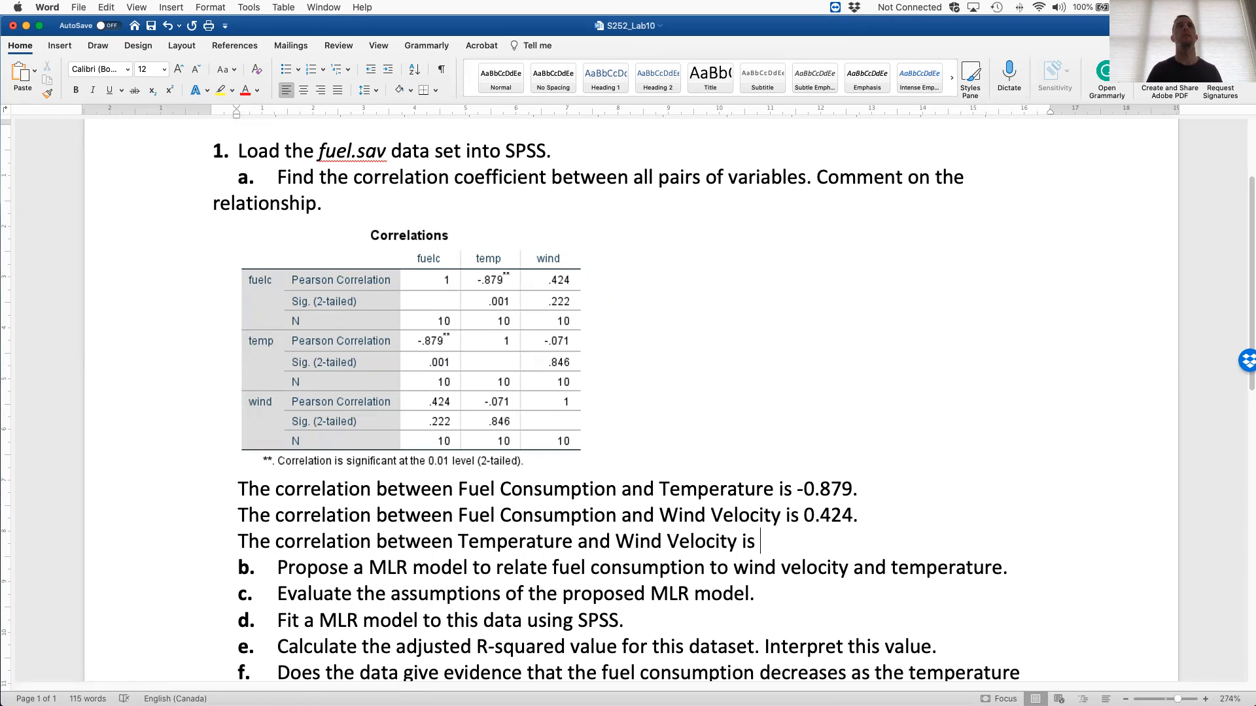
text(-0.71)
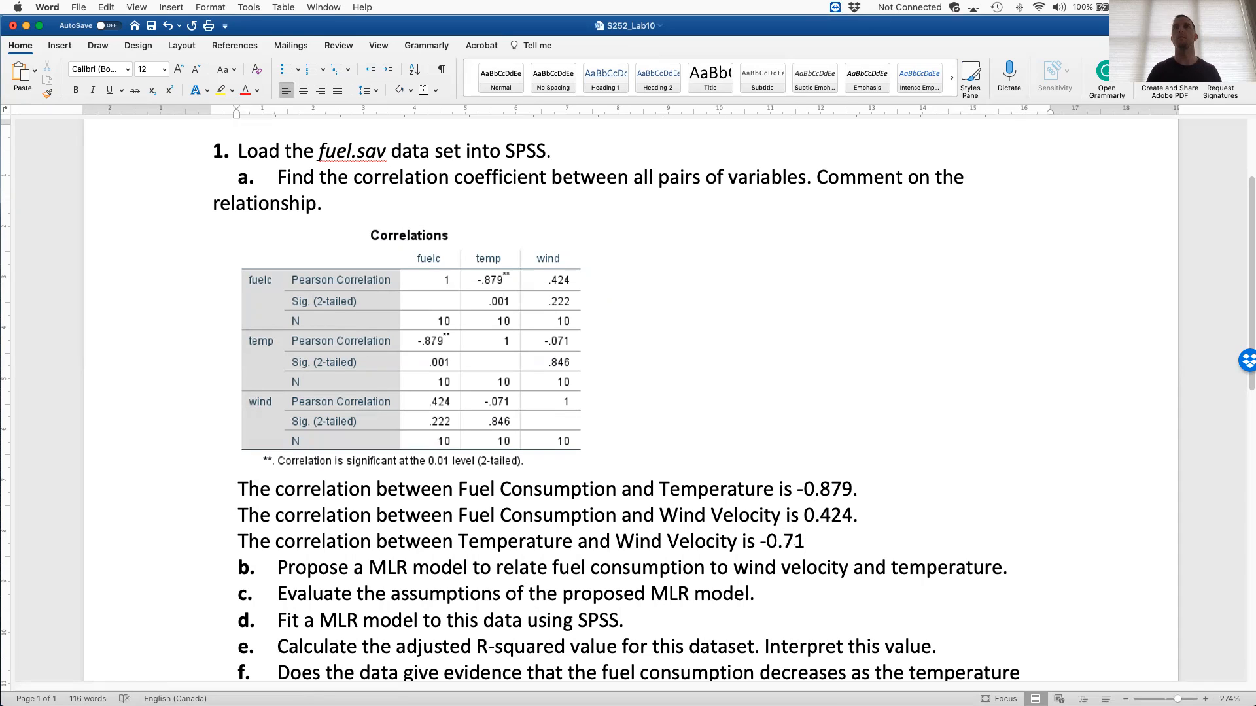
text(0.)
After a blank line, write "The correlation coefficients indicate that there is a strong negative linear correlation between Fuel Consumption and Temperature."
key(Return)
key(Return)
key(Up)
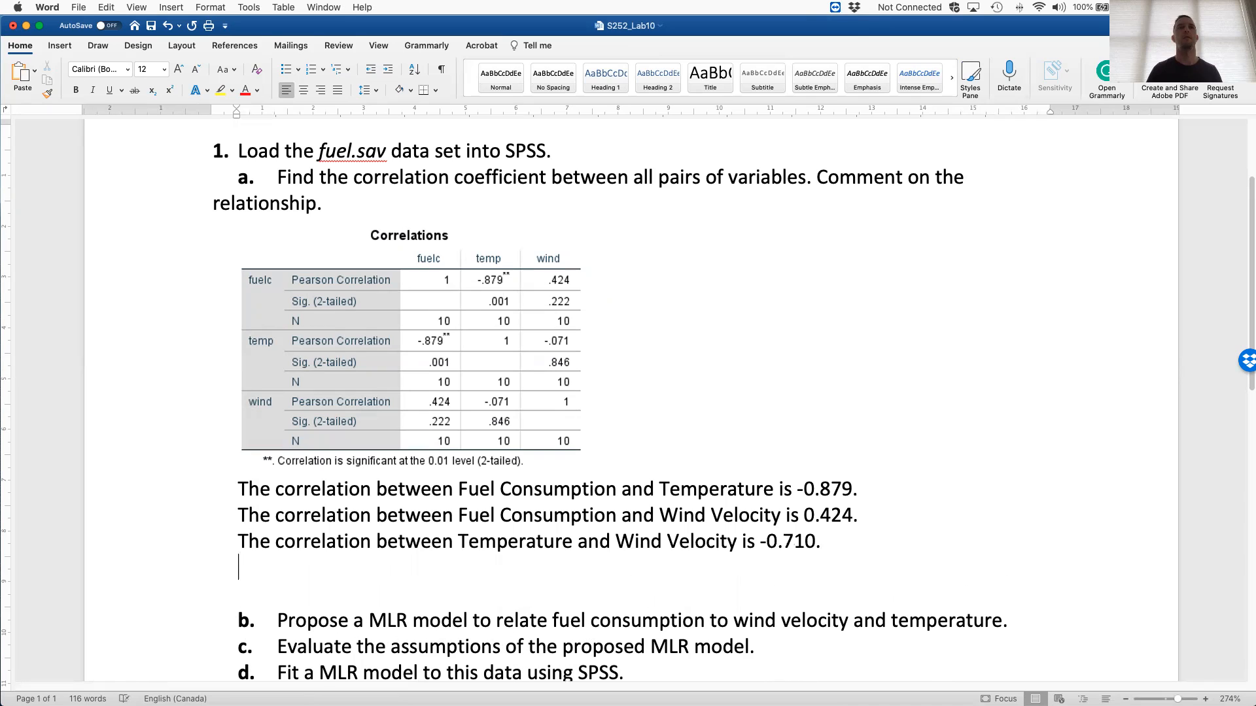
key(Return)
text(The)
key(BackSpace)
key(BackSpace)
key(BackSpace)
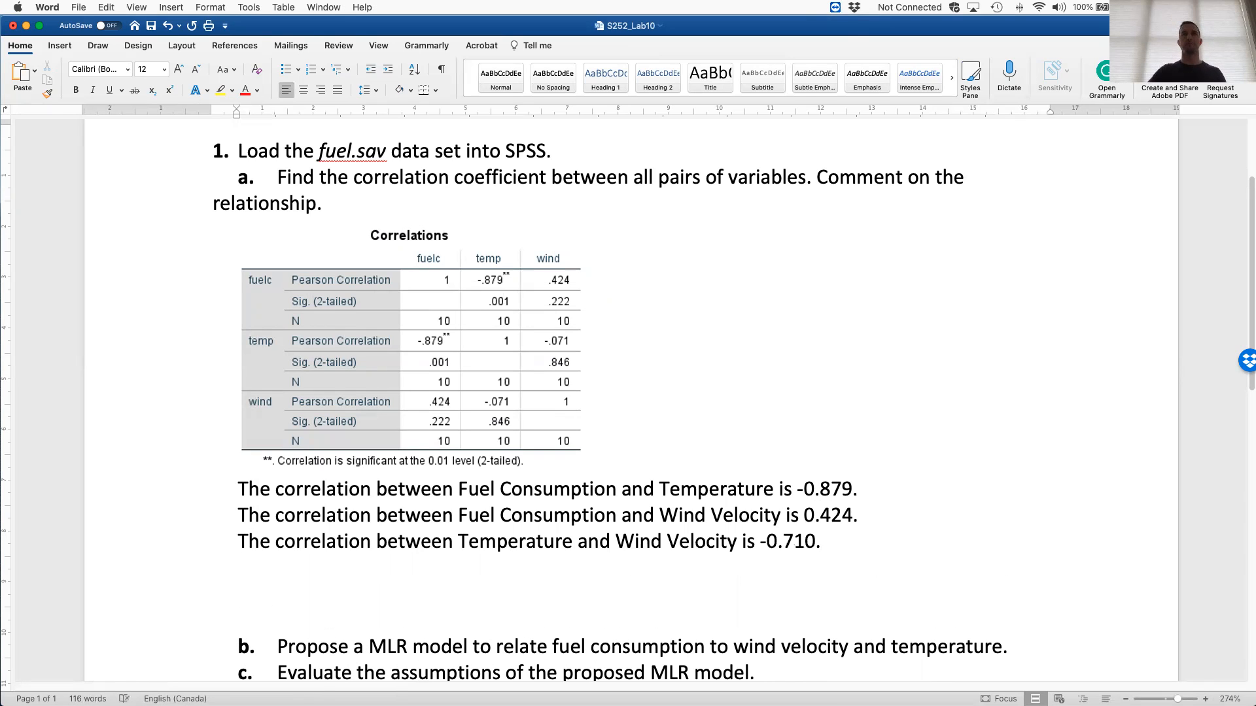
text(The correlation coef)
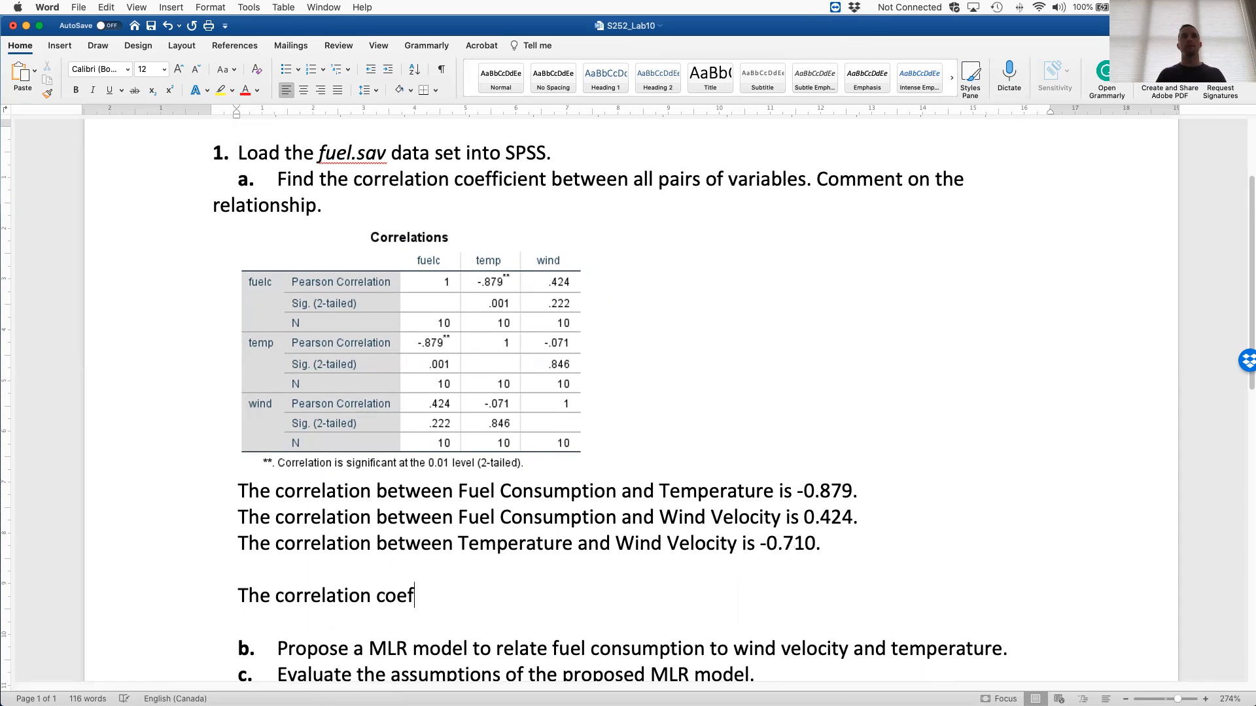
text(ficients indicate th)
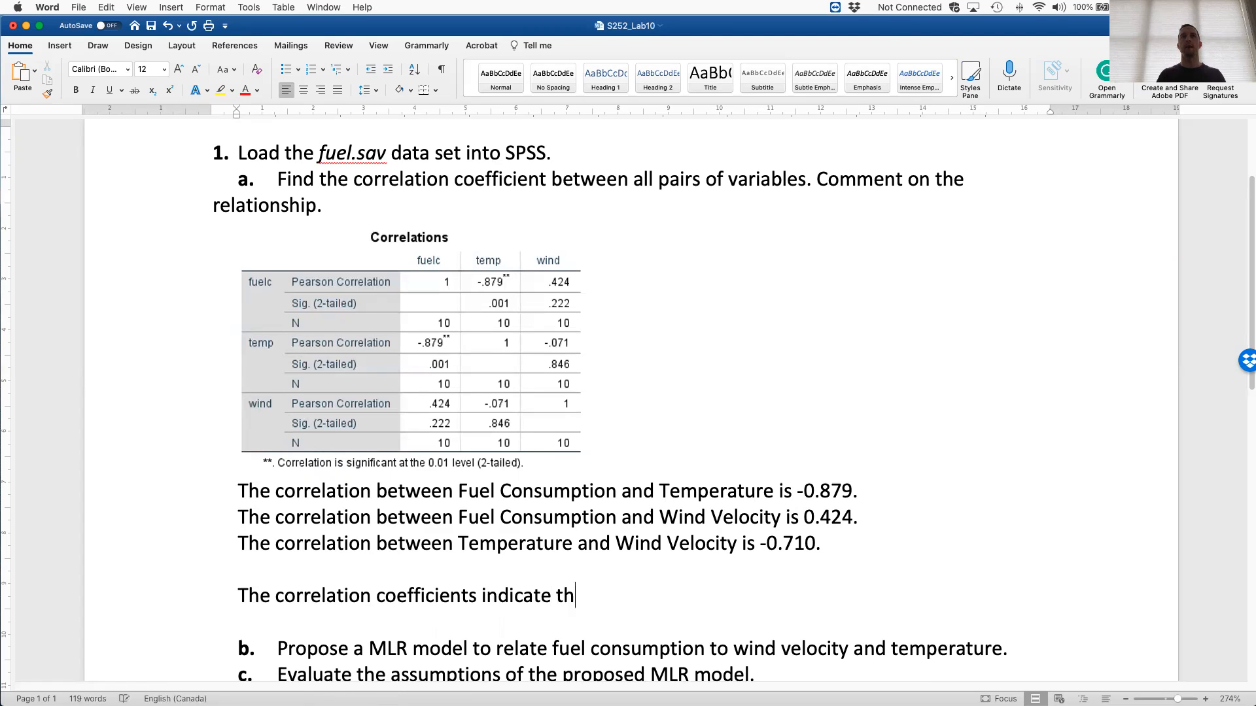
text(at there is a r)
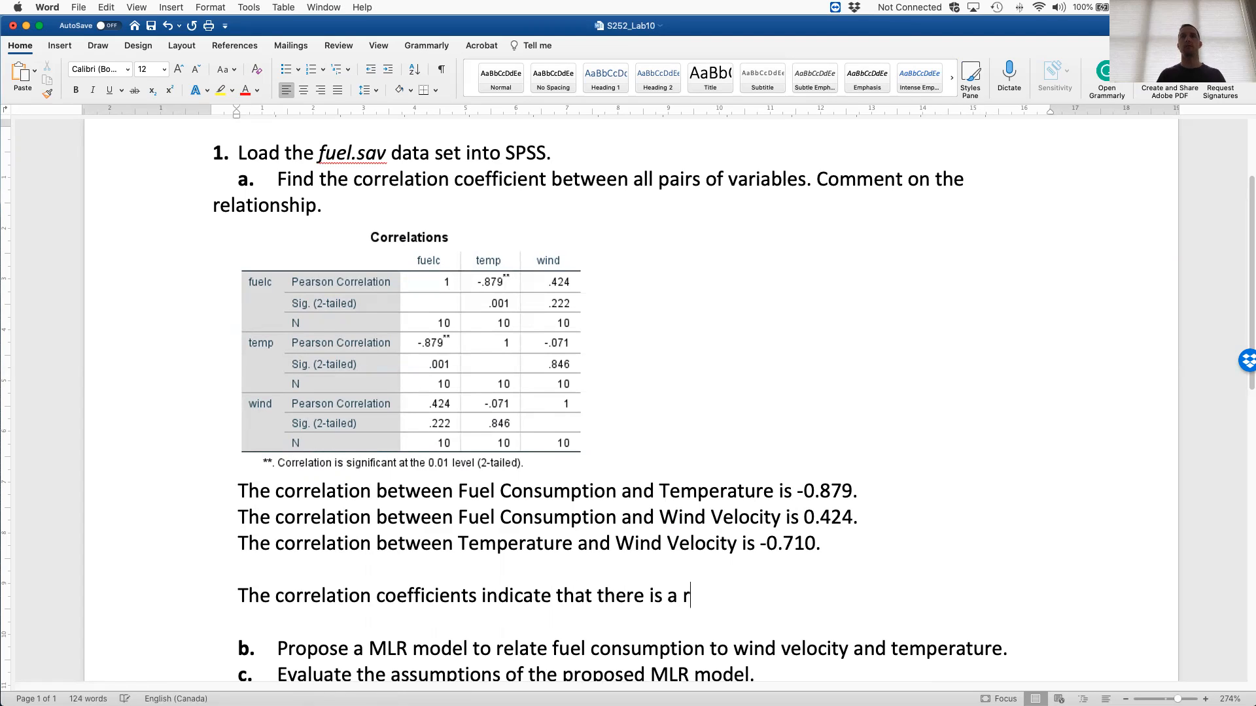
key(BackSpace)
text(strong negat)
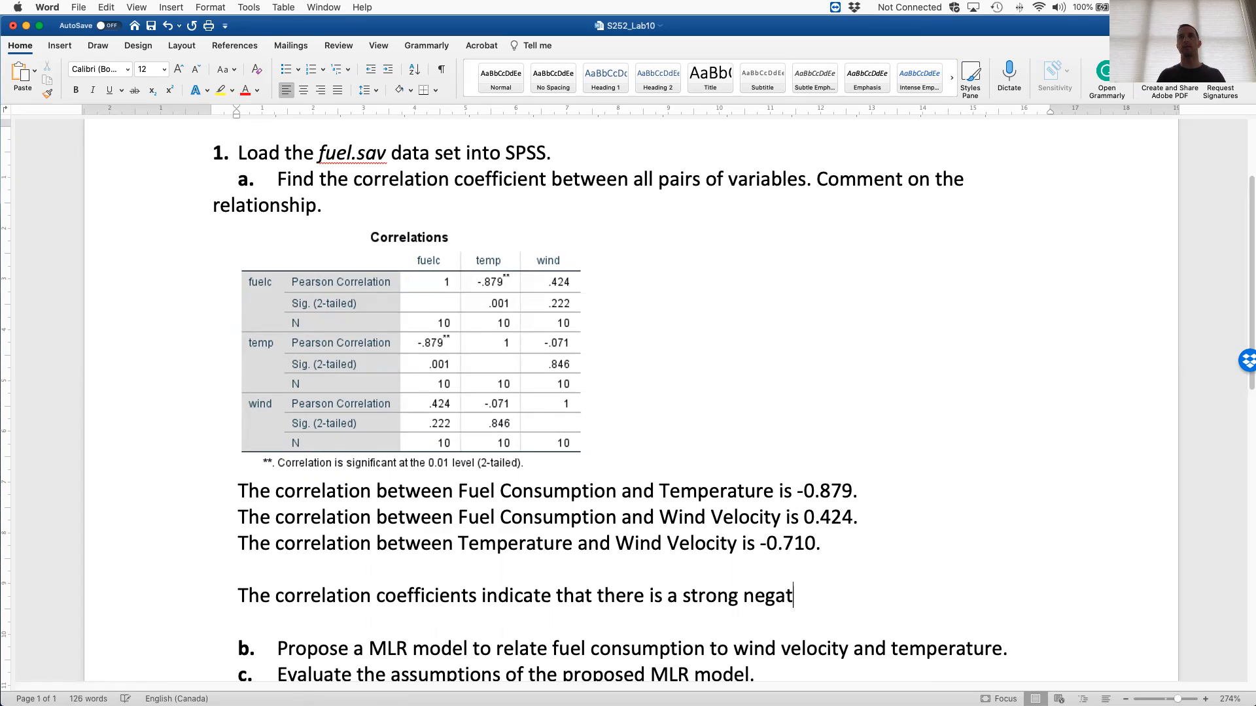
text(ive linear correlation)
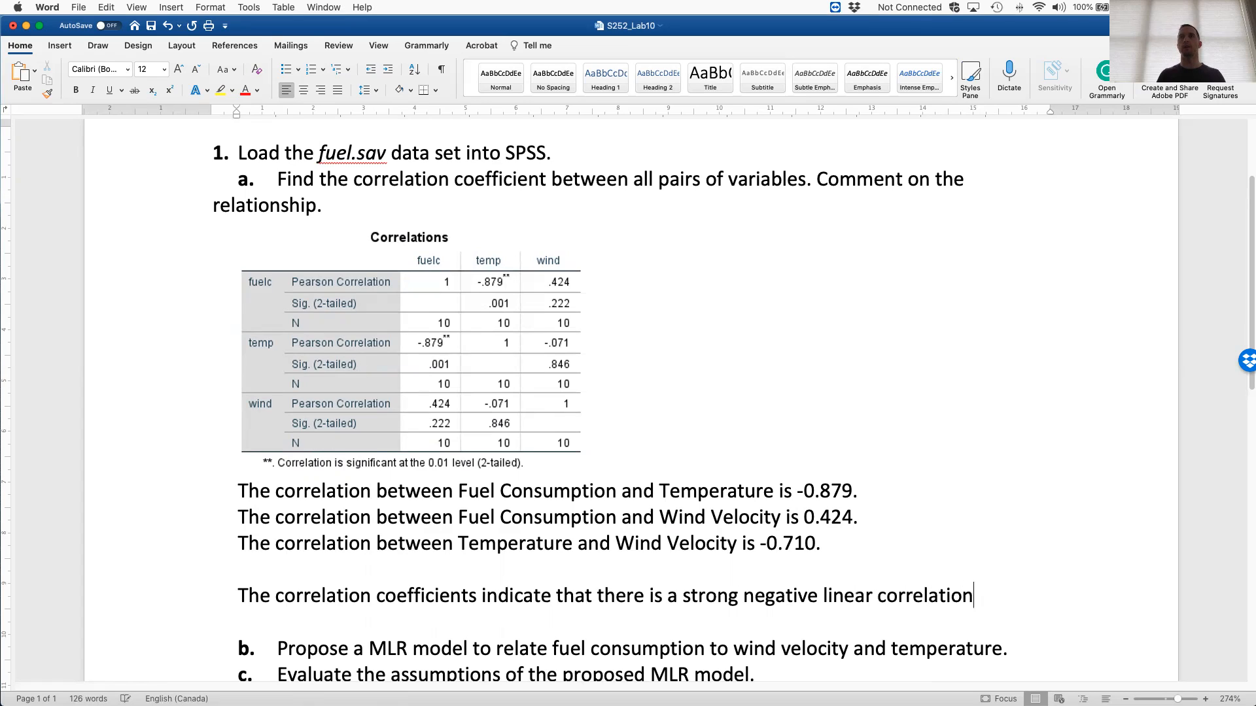
text( between Fuel Con)
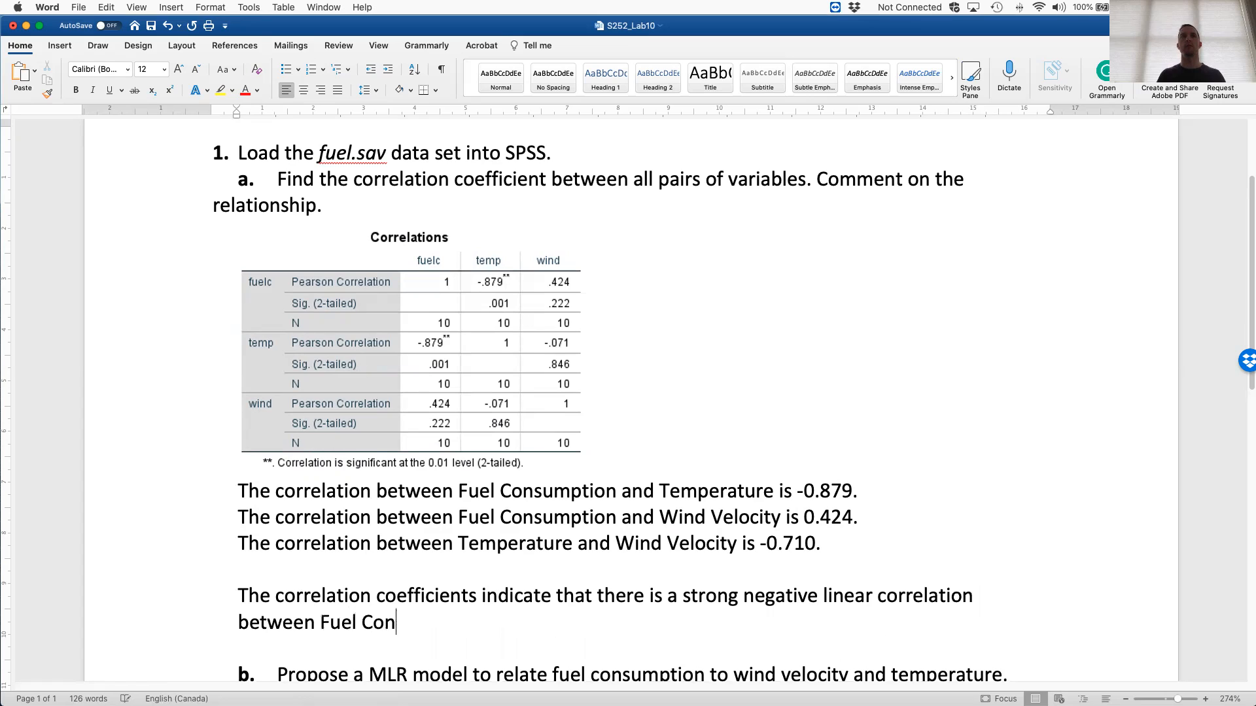
text(sumption and Tem)
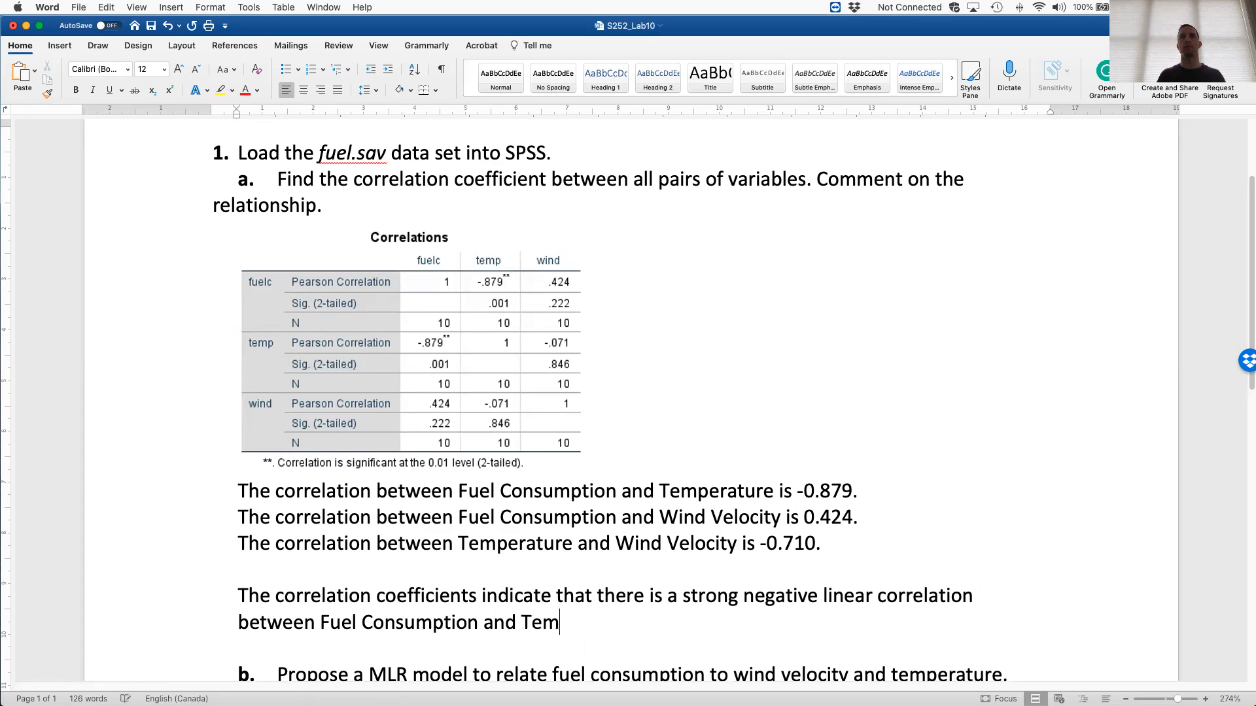
text(perature.)
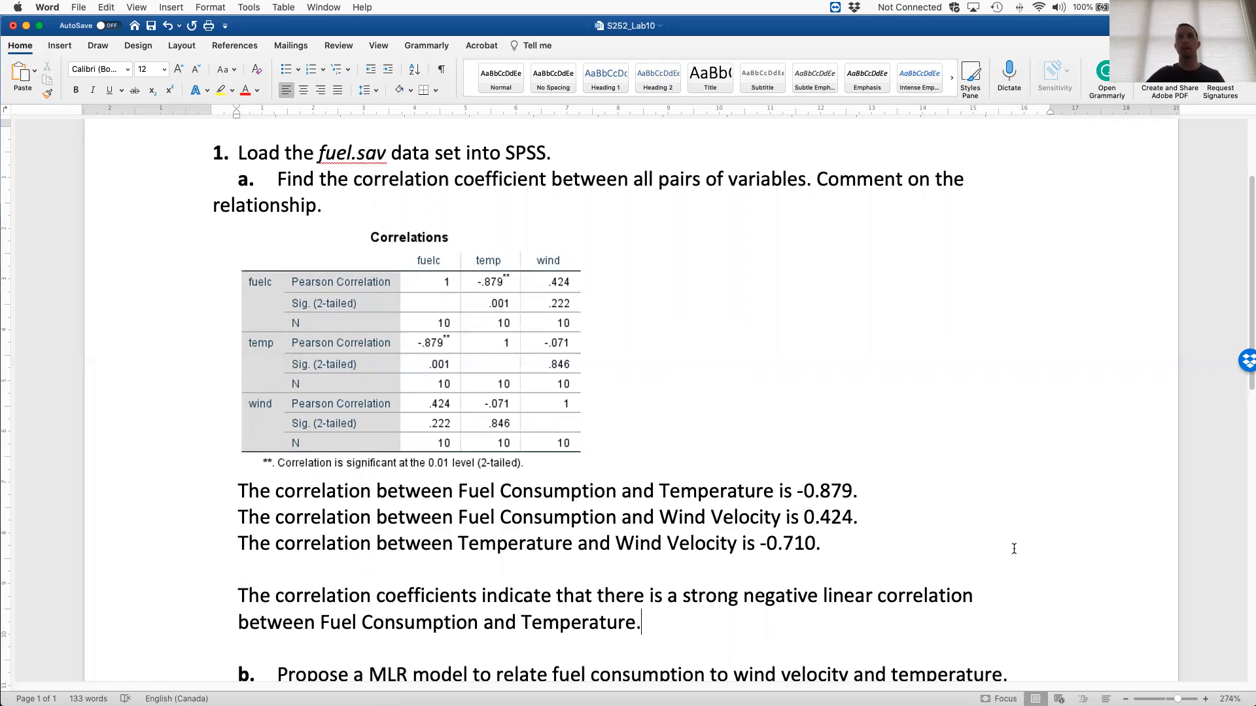
Correct the correlation value between Temperature and Wind Velocity to -0.071 in the third sentence
click(807, 544)
key(BackSpace)
key(BackSpace)
text(71)
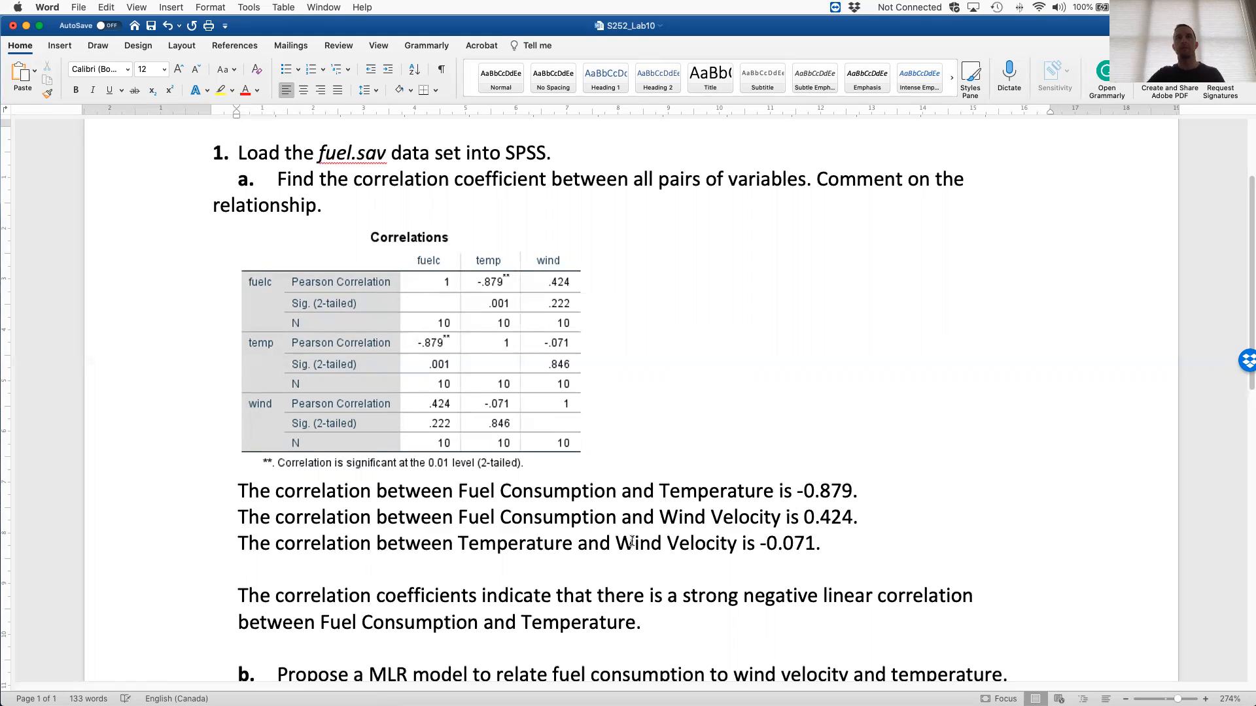
scroll(718, 609, down, 1)
click(718, 609)
key(Return)
key(Return)
text(The correlation coefficnent)
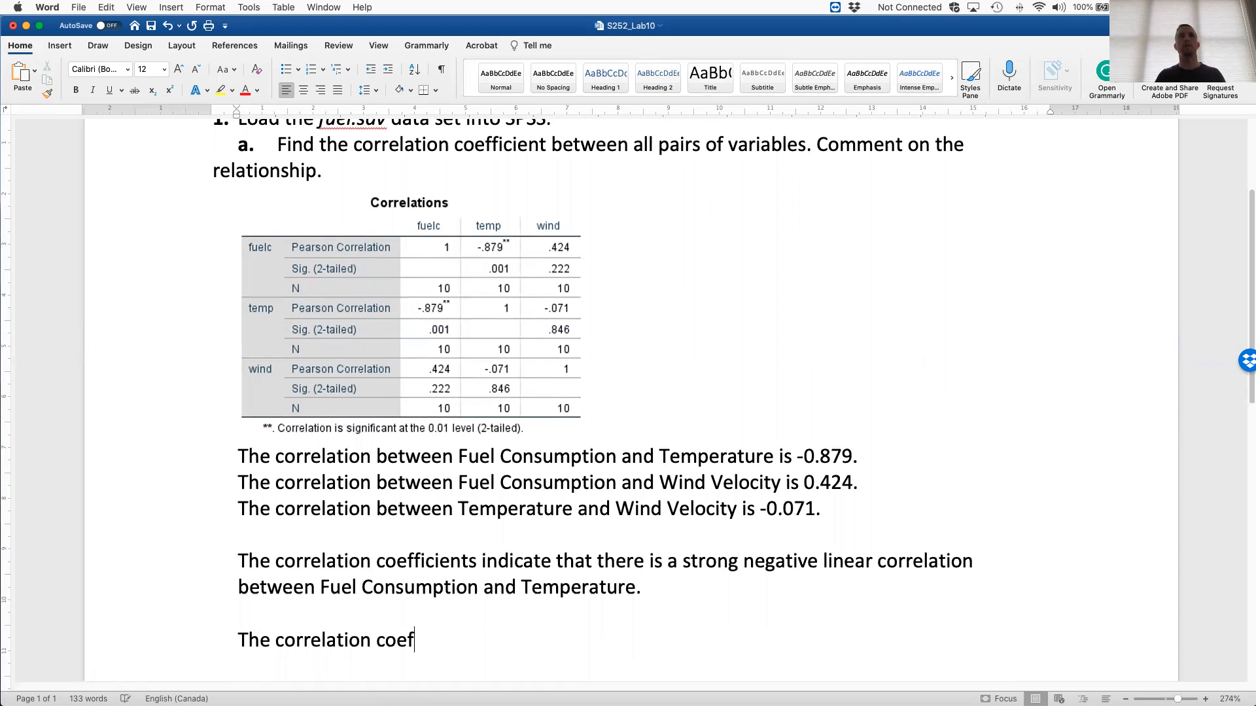
key(Up)
key(BackSpace)
key(Down)
key(Down)
key(Down)
text(s)
key(Down)
key(Down)
key(Down)
key(shift+Home)
key(BackSpace)
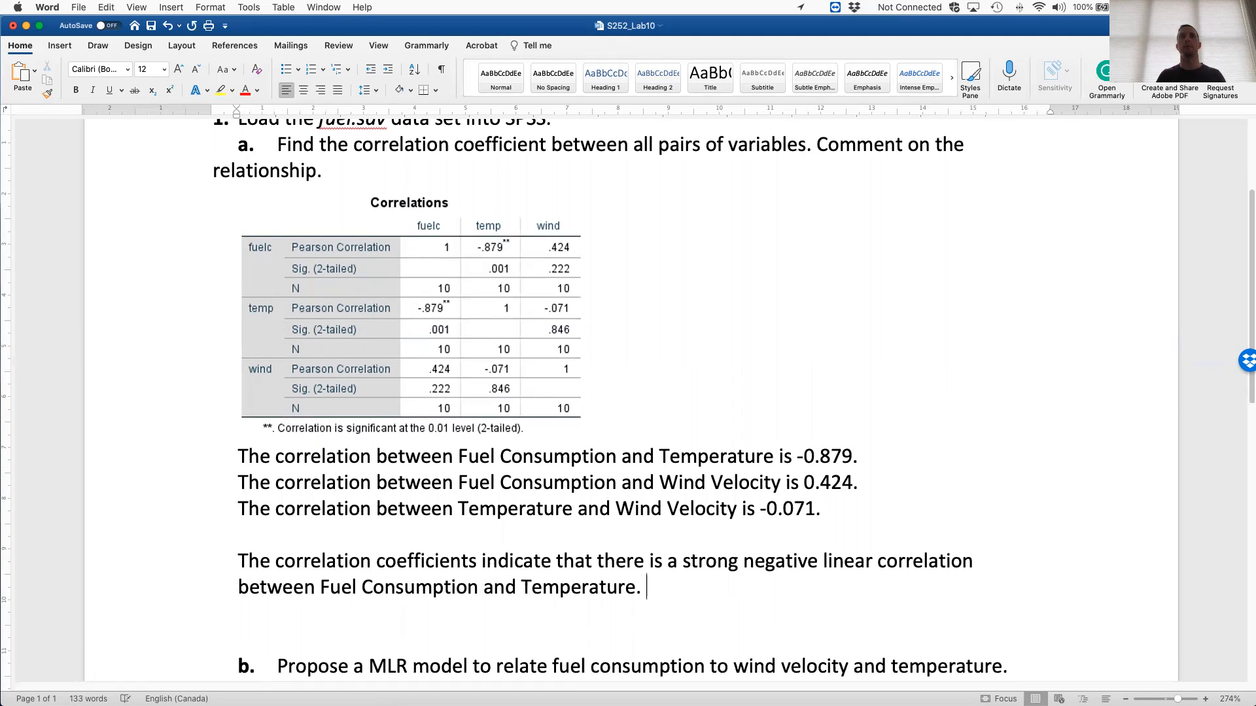
Continue the paragraph after the Temperature sentence with "They also indicate that there is a mild positive"
text(They also indic)
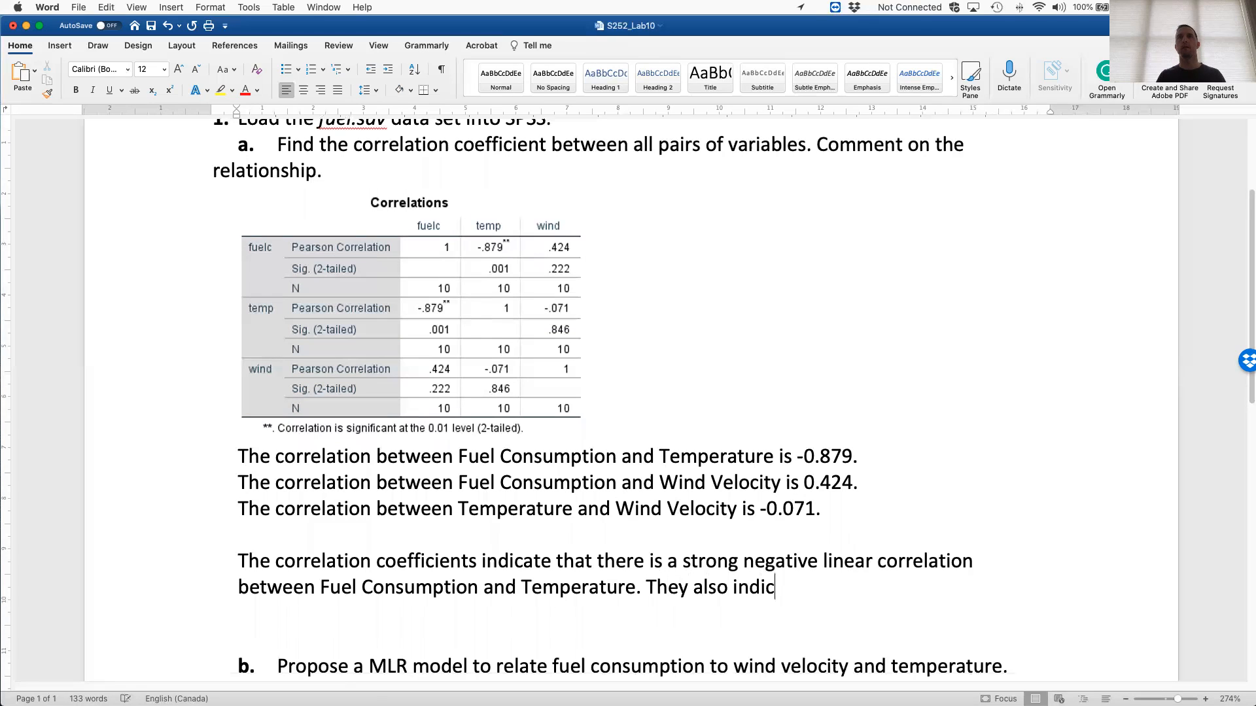
text(ate that there isa m)
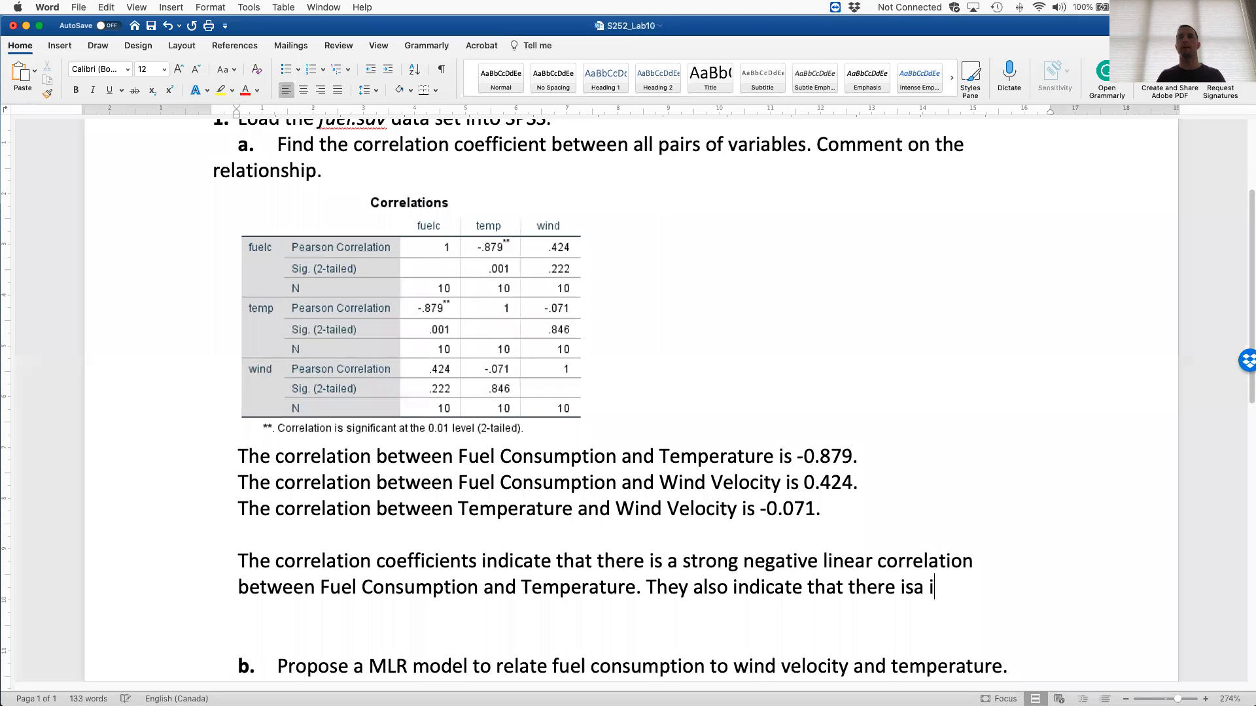
text(i)
key(BackSpace)
key(BackSpace)
key(BackSpace)
key(BackSpace)
text(a mild positive)
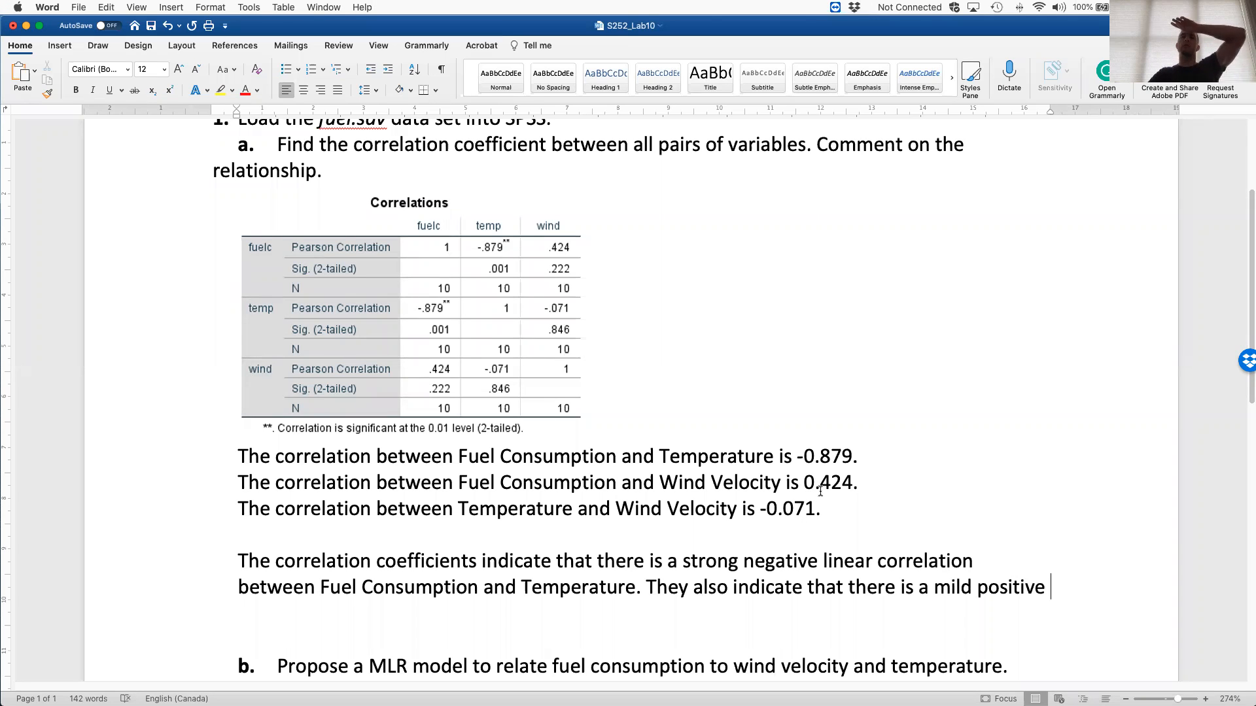
Replace the word "mild" with "weak" in the unfinished second sentence of the comment
scroll(850, 504, down, 2)
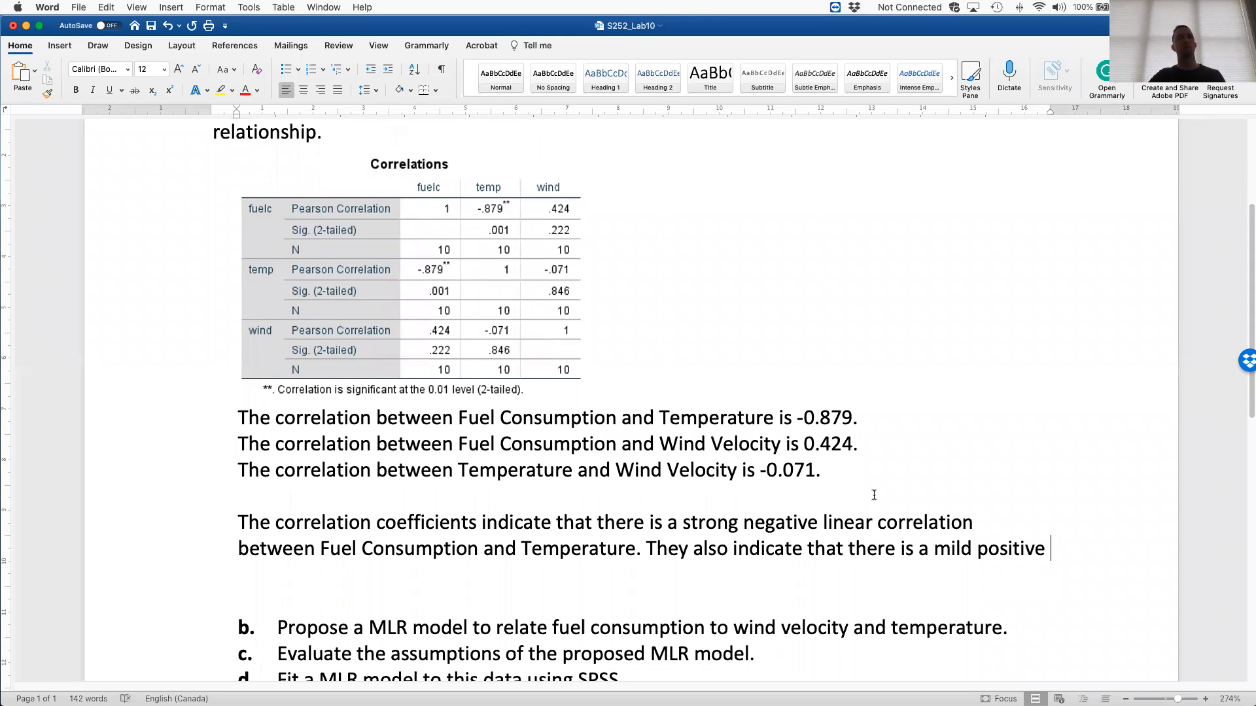
scroll(873, 495, down, 1)
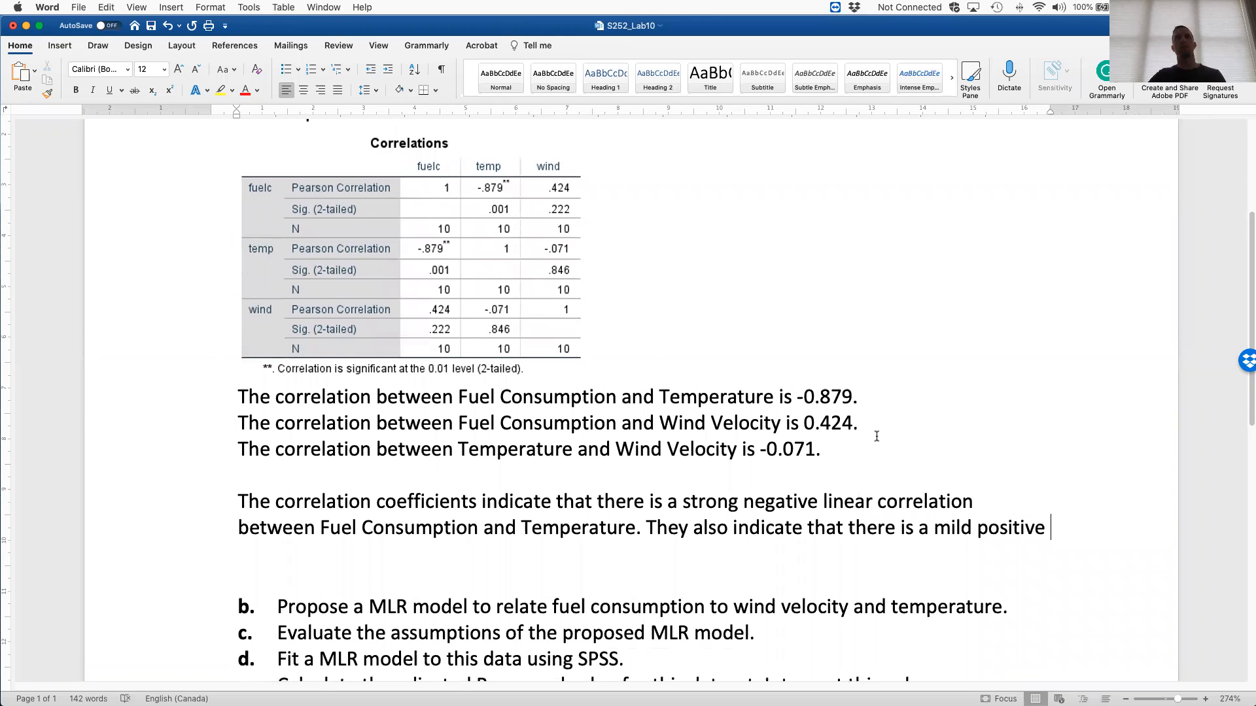
scroll(876, 436, down, 3)
scroll(887, 542, down, 1)
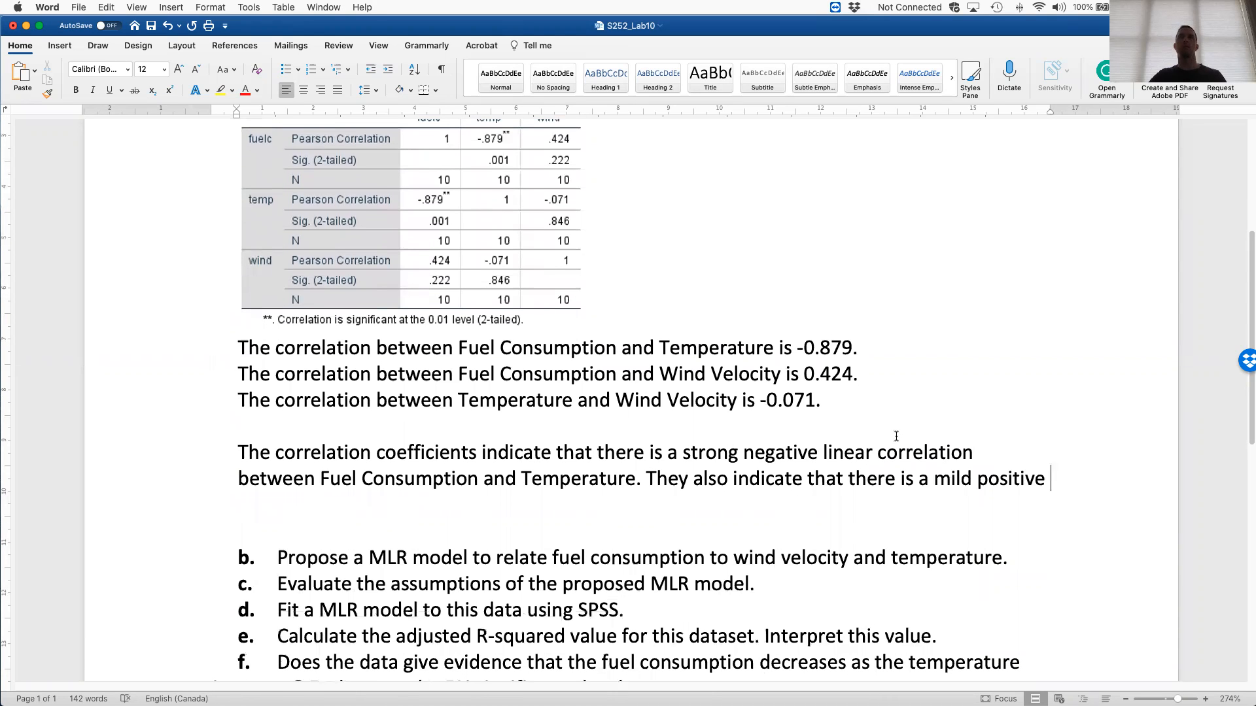
scroll(935, 401, up, 1)
double_click(954, 495)
text(weak)
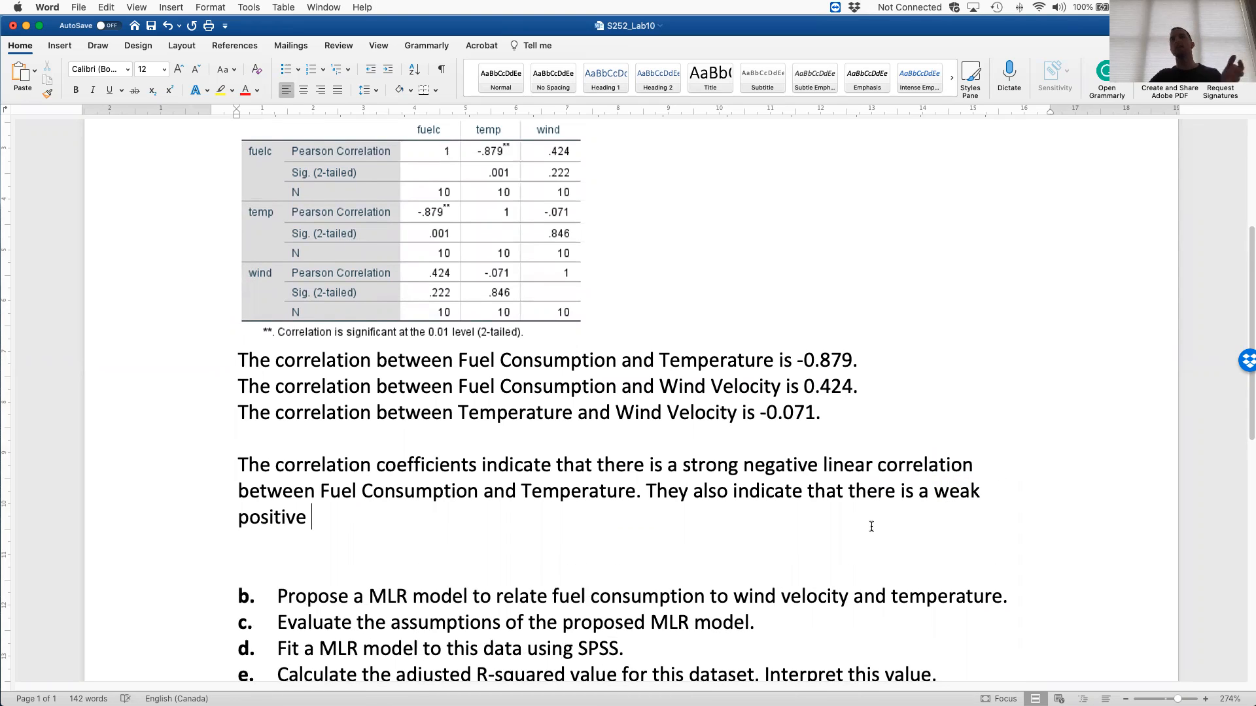
Extend the second sentence after "weak positive" with "linear relationship between Fuel Consumption and Temperature"
text(linear erro)
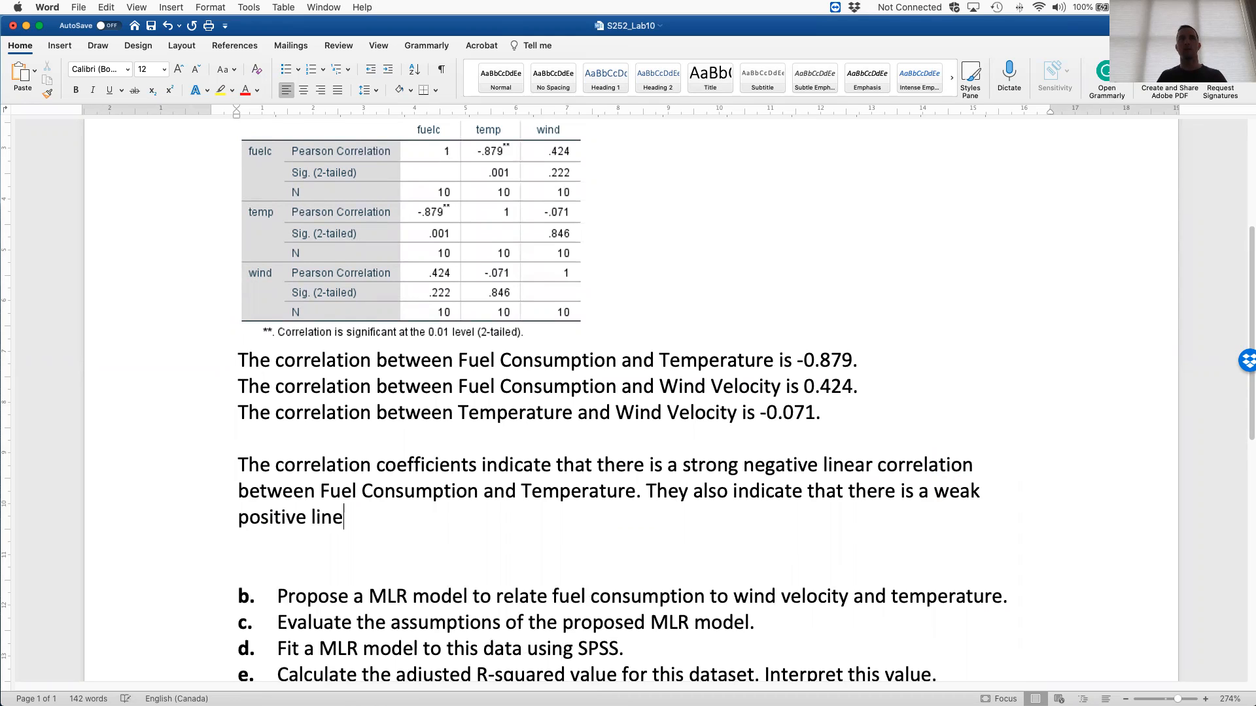
key(BackSpace)
key(BackSpace)
key(BackSpace)
key(BackSpace)
text(relationship)
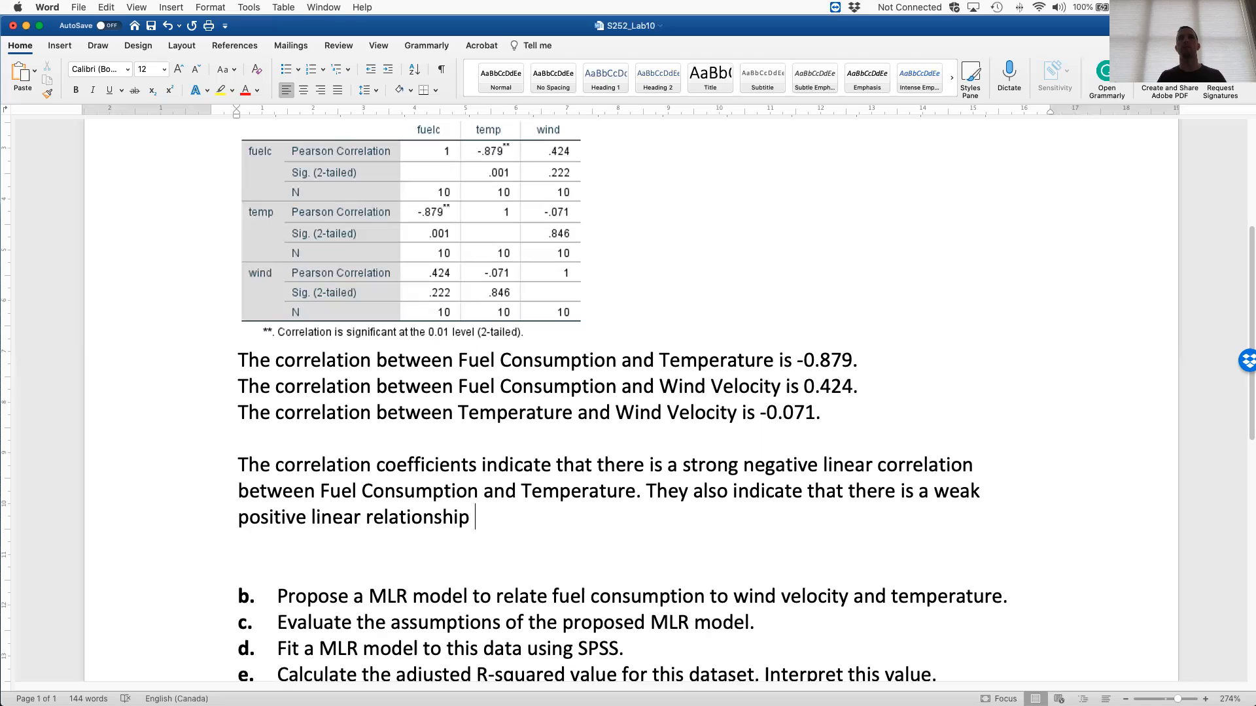
text(between Fuel)
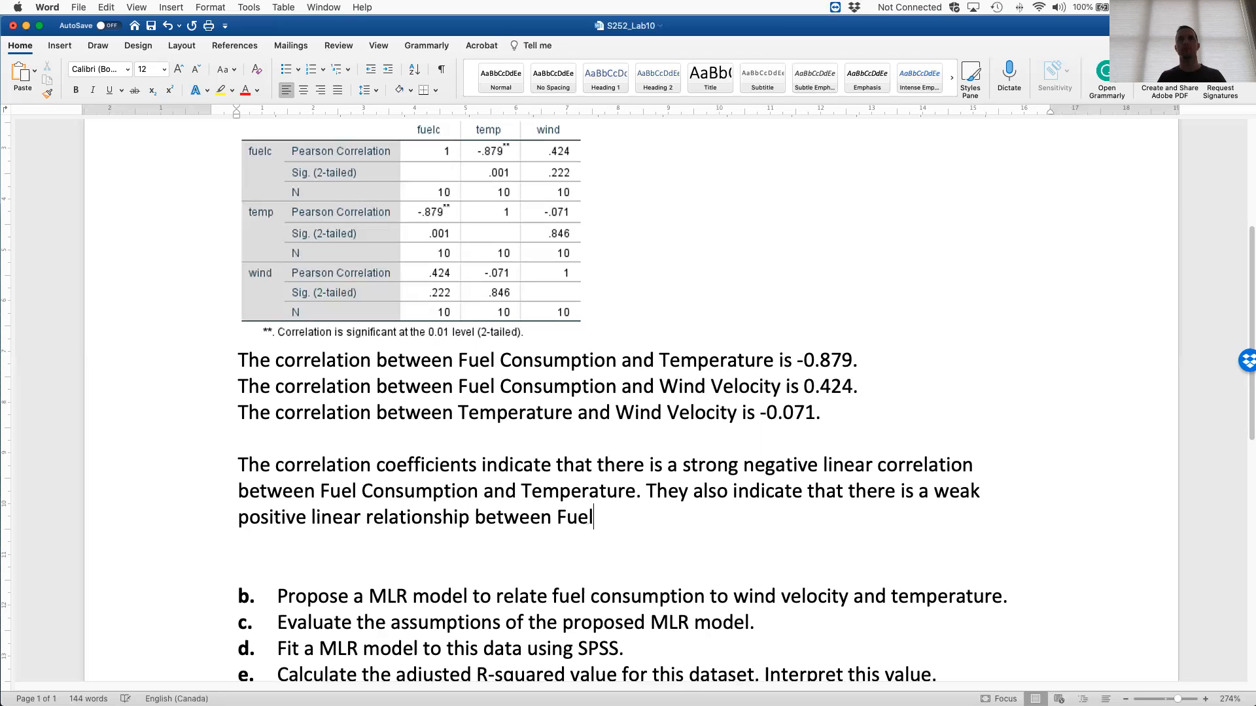
text( Consumption and)
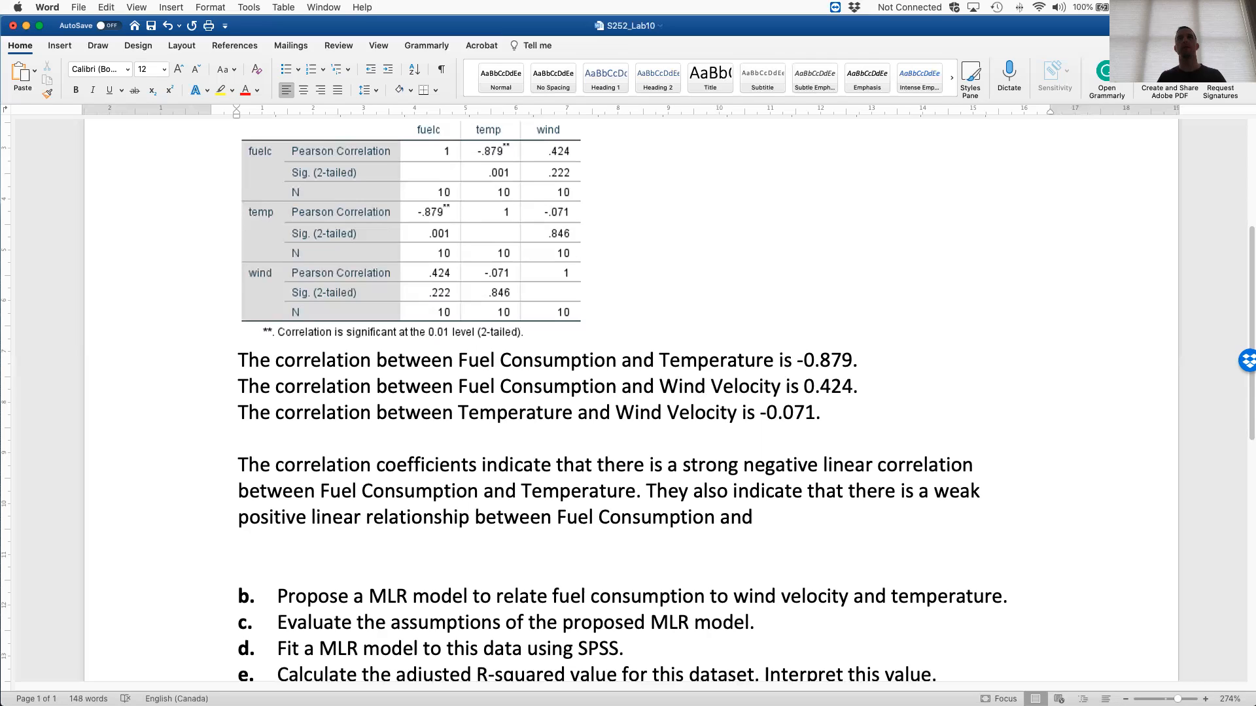
text(empeat)
key(BackSpace)
key(BackSpace)
text(rat)
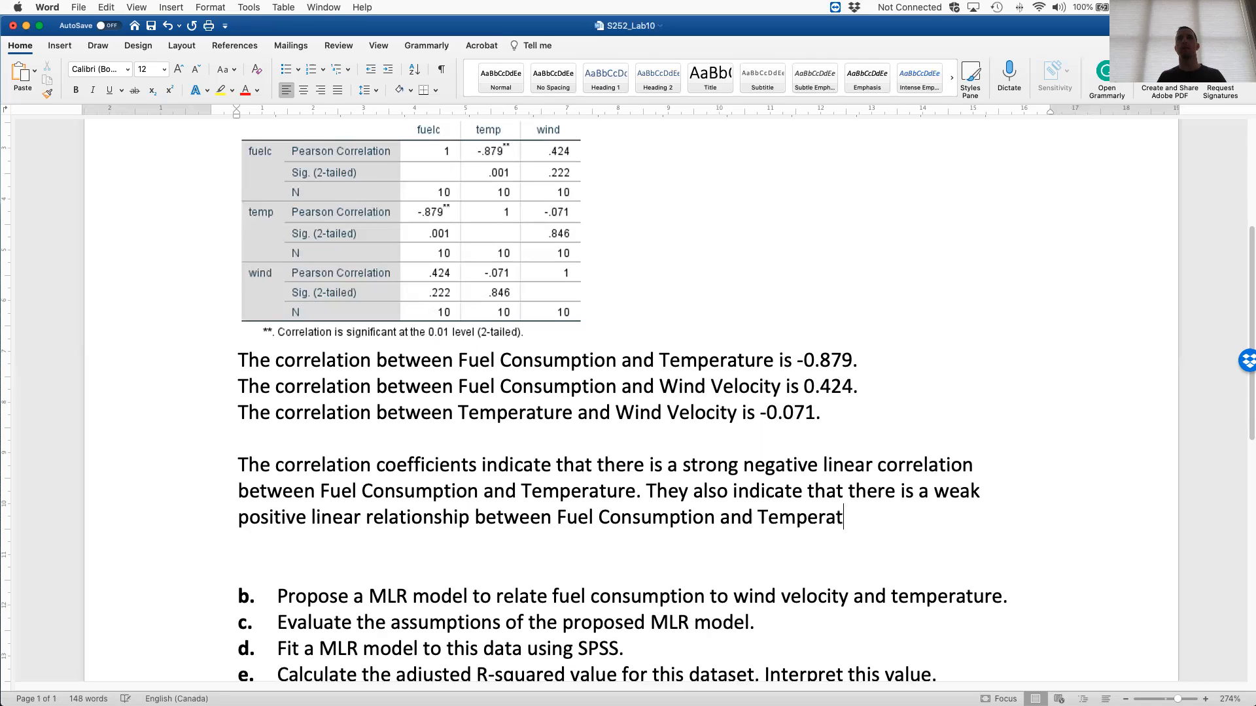
End that sentence and add "Finally, that there is effectively no linear relationship between Temperature and Wind Velocity."
text(ure. Finally, that there is)
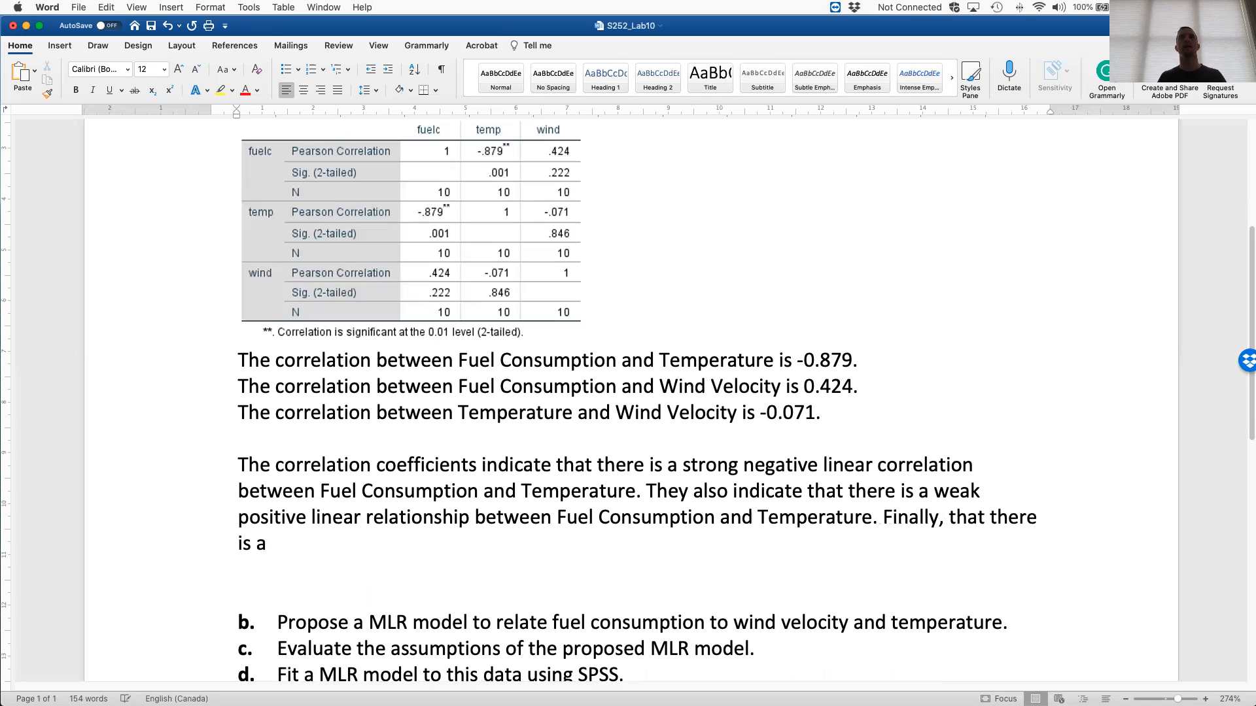
text( effectiev)
key(BackSpace)
key(BackSpace)
text(vely no line)
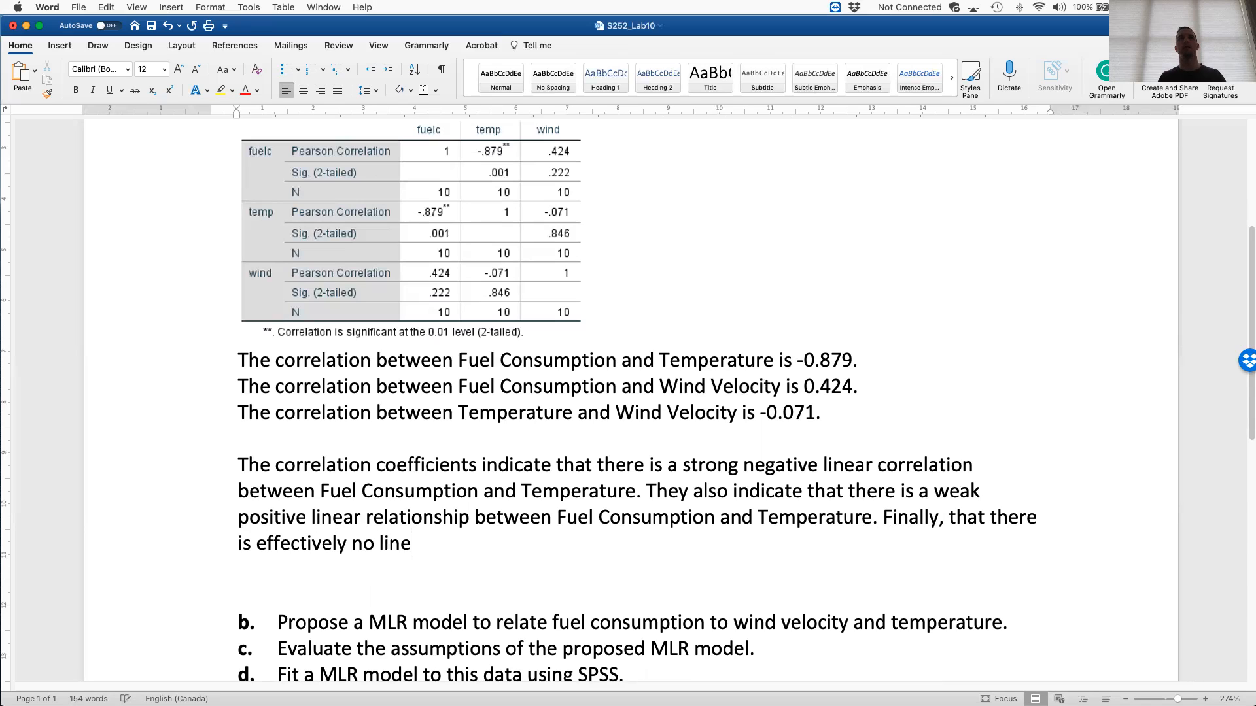
text(ar relationship bet)
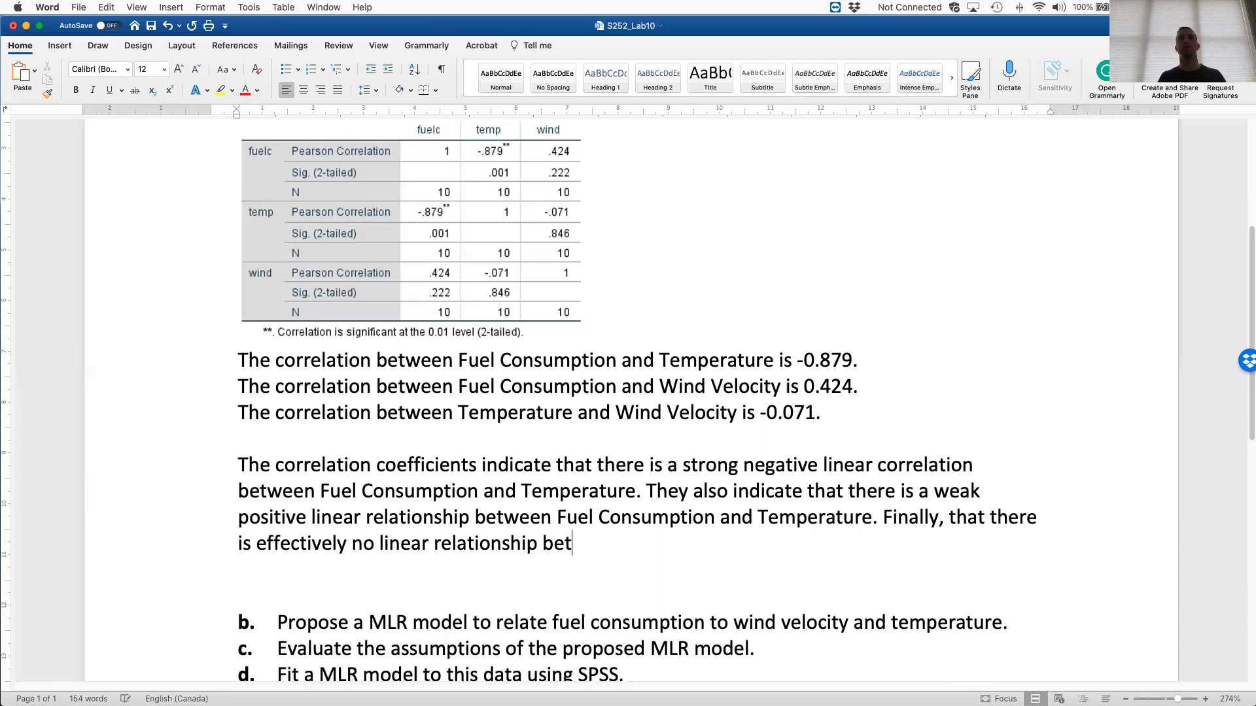
text(ween Temperature and)
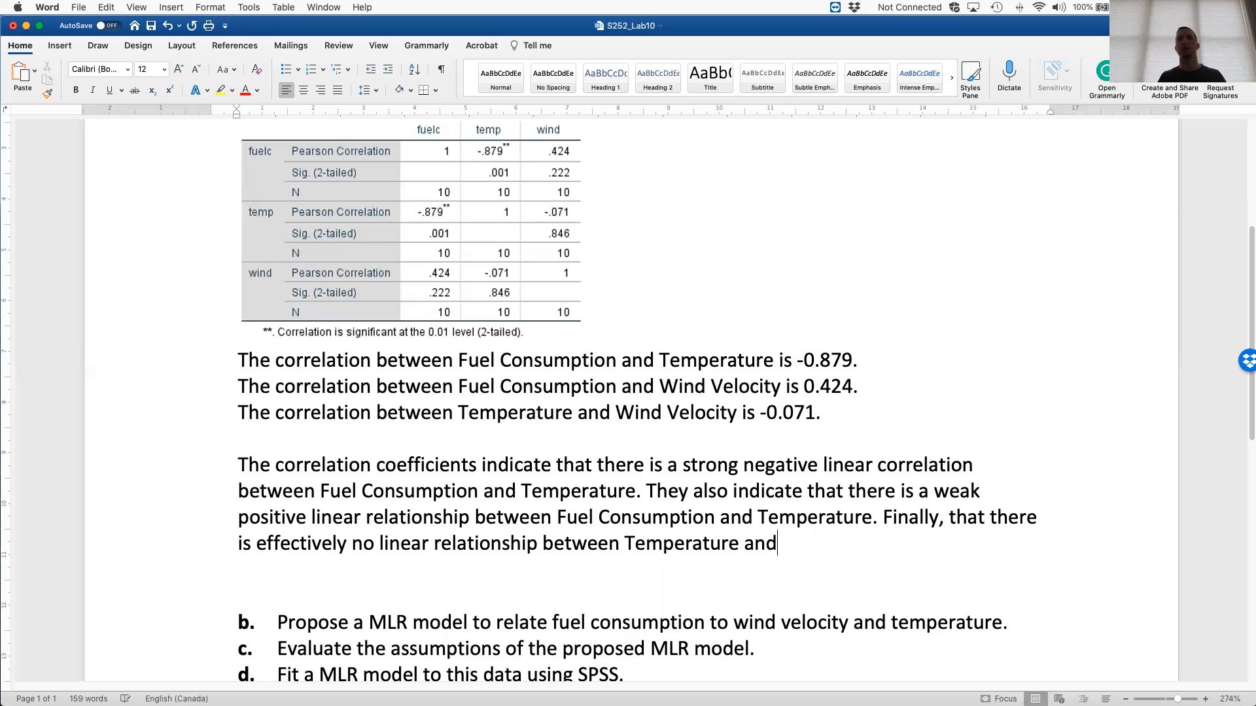
text( Wind Velocity.)
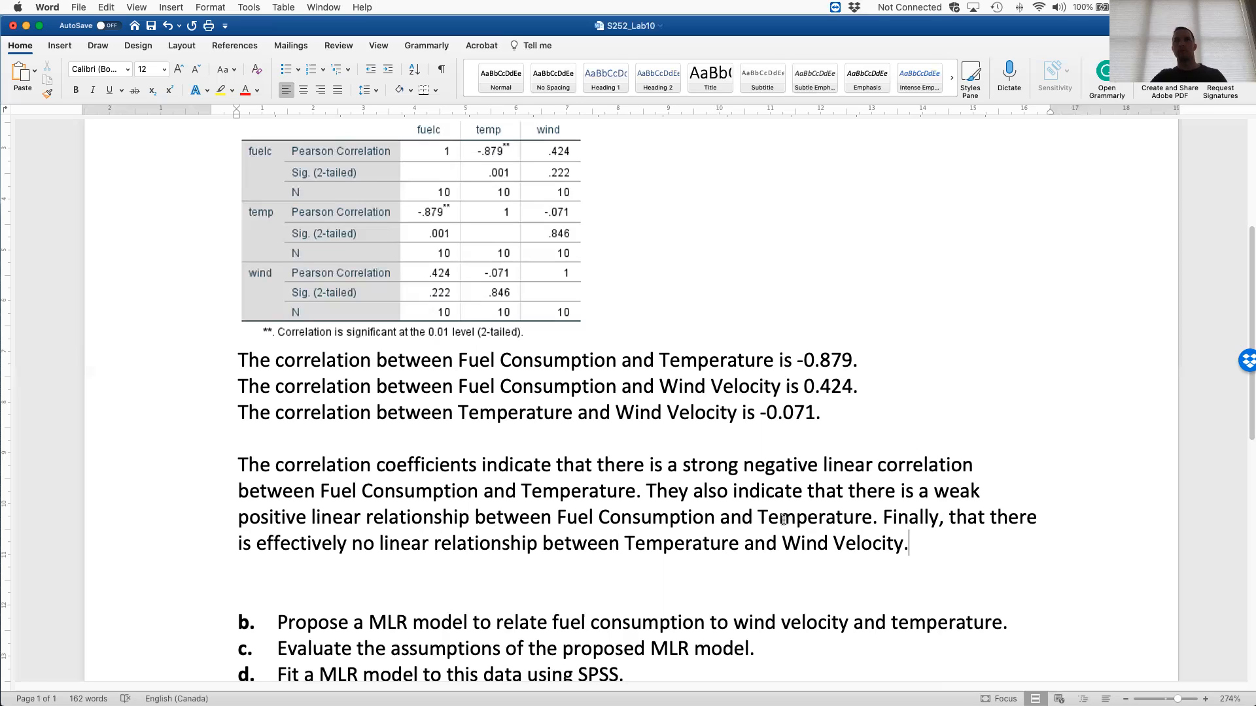
Correct "Temperature" to "Wind Velocity" in the sentence about the weak positive relationship
double_click(811, 516)
text(Wind Vel)
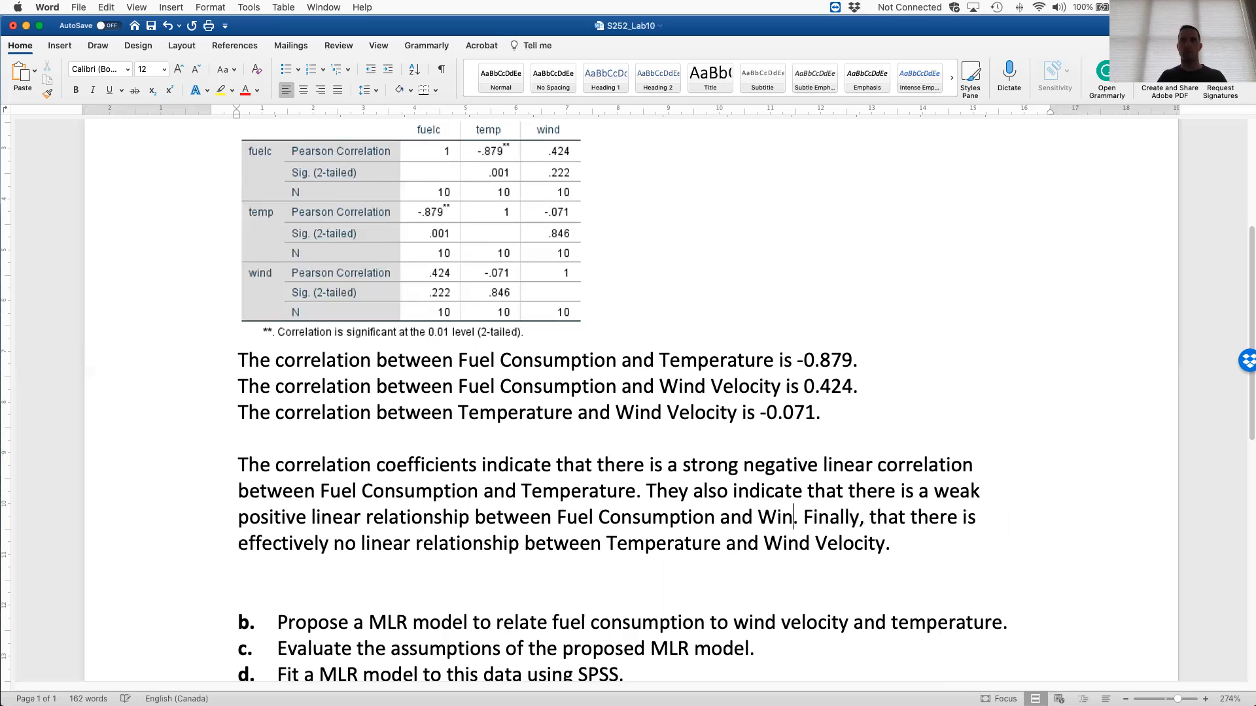
text(ocity)
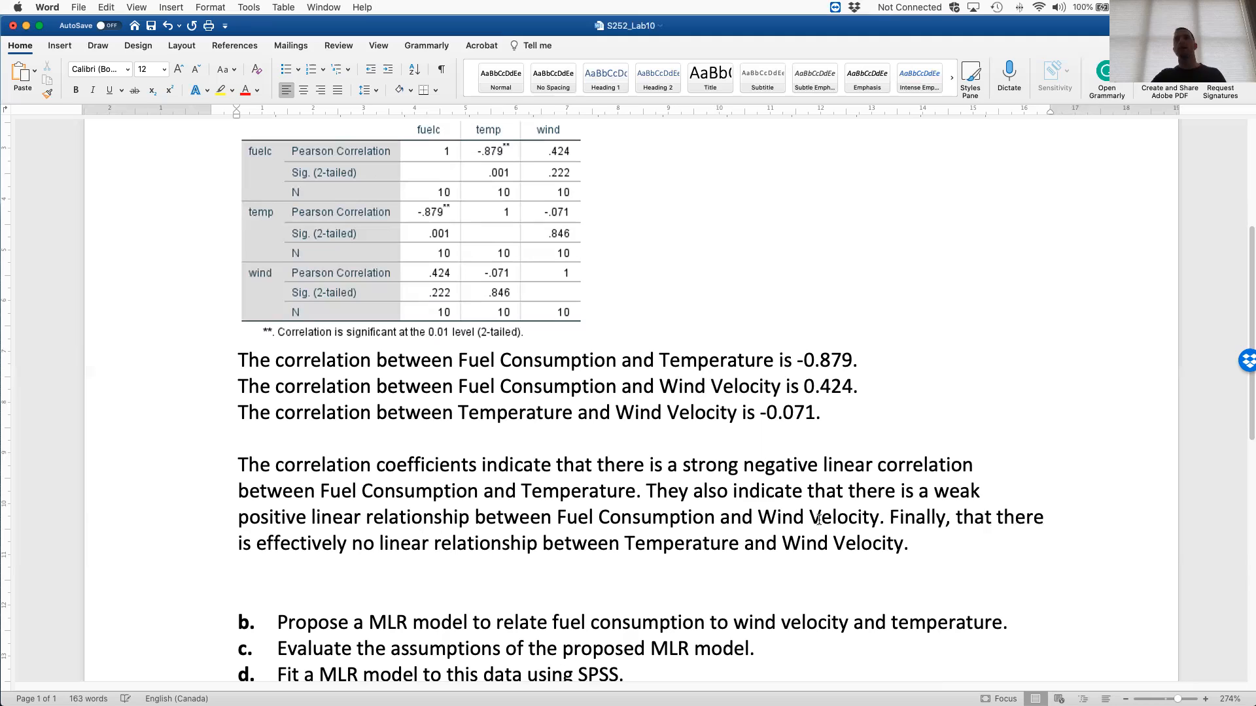
Replace "that" after "Finally," with "the values indicate" in the last sentence
double_click(978, 519)
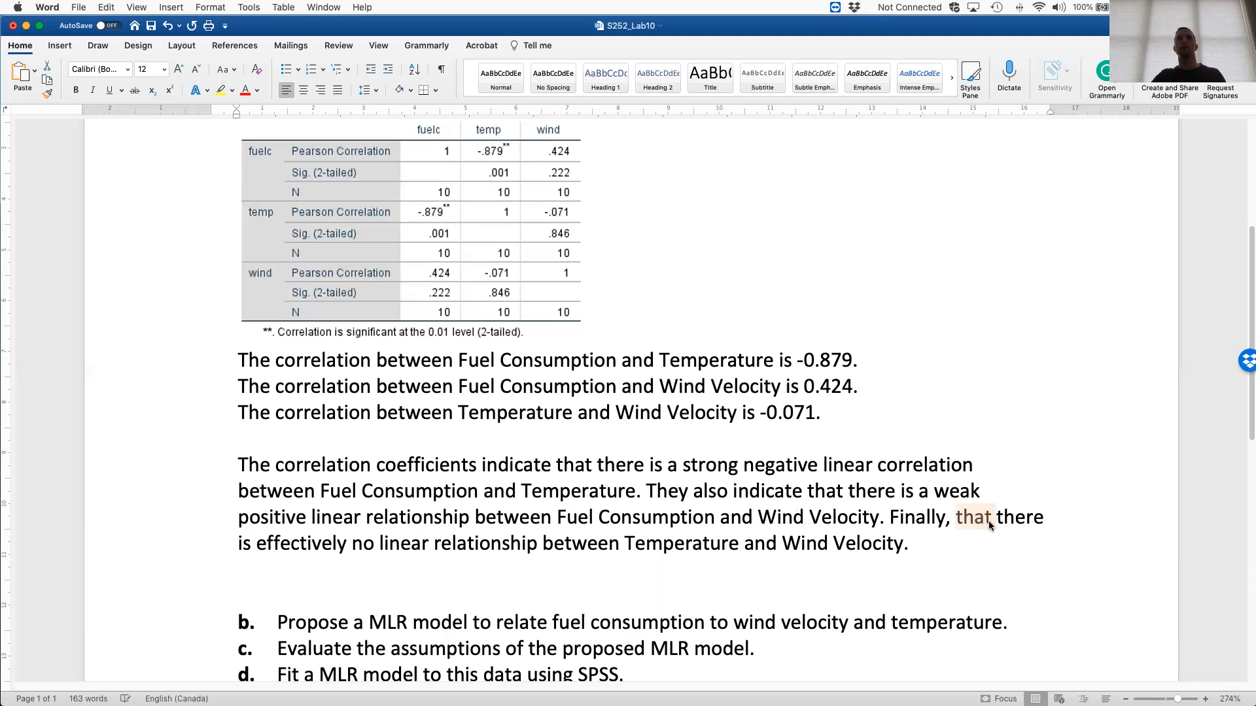
text(the values indicat)
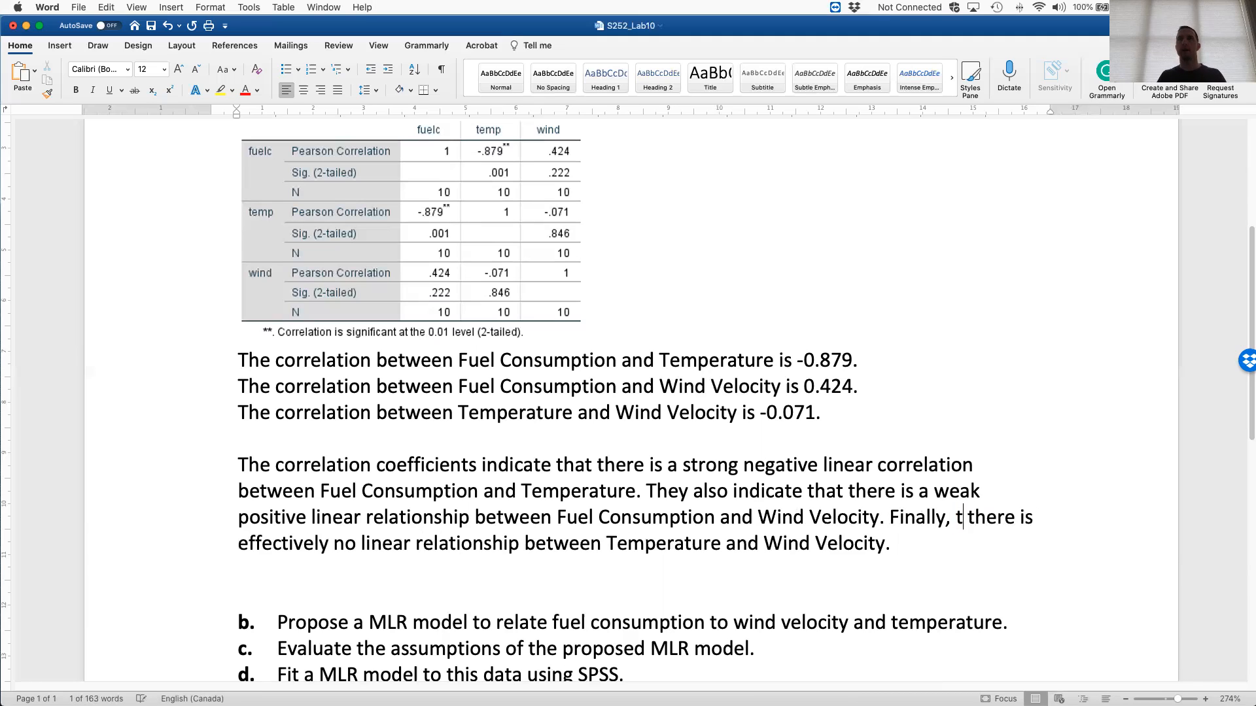
text(e)
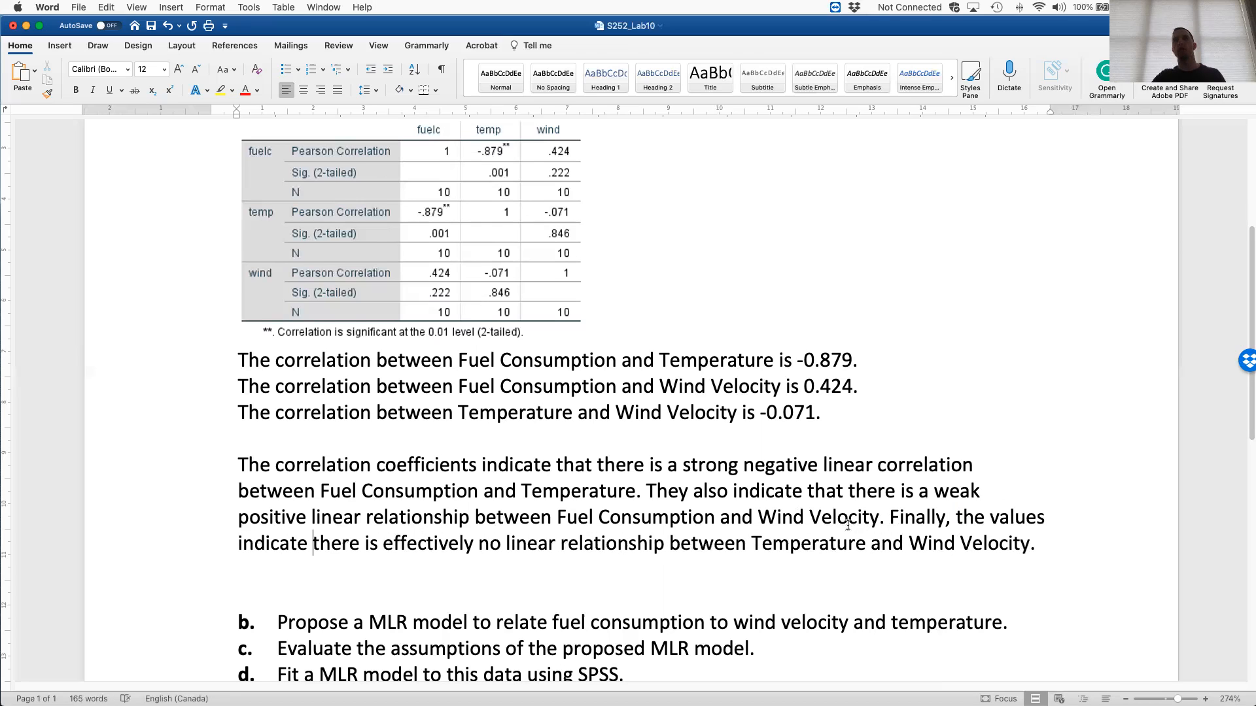
Remove the extra blank line between the correlation comment and question b
scroll(847, 526, down, 1)
click(812, 563)
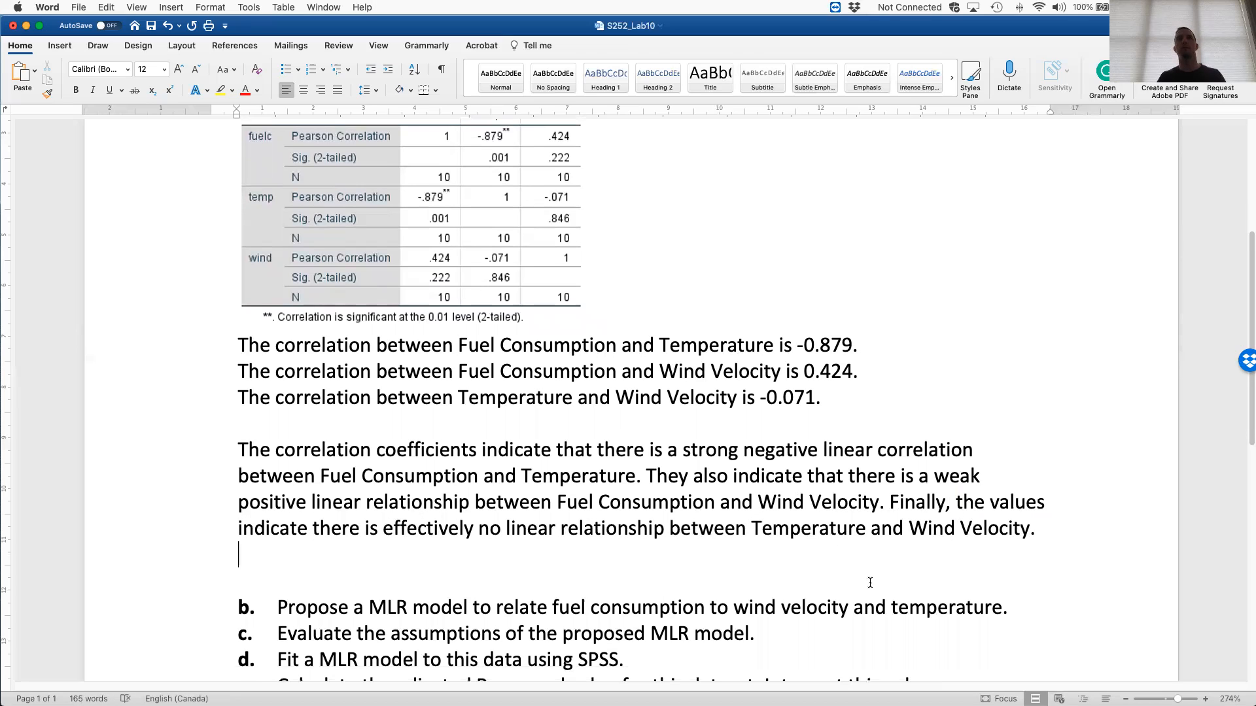
key(BackSpace)
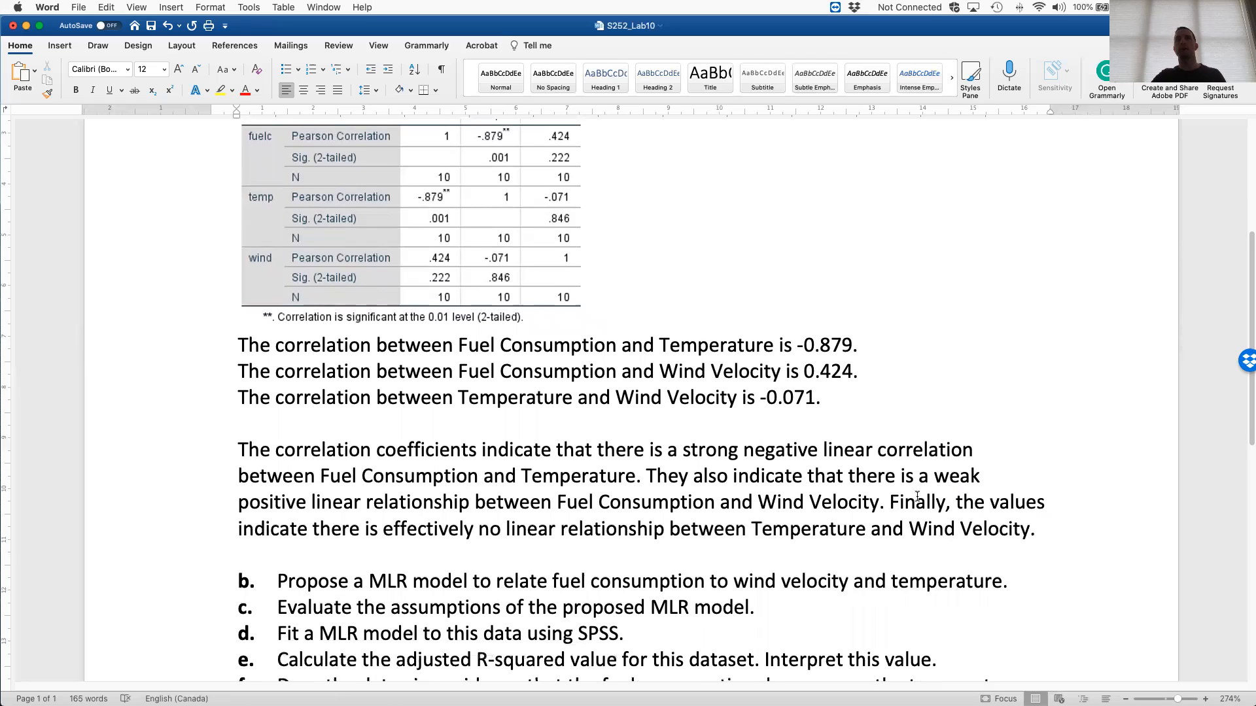
Review the correlation table, the three correlation sentences and the written comment on the relationships in question a
scroll(917, 495, up, 2)
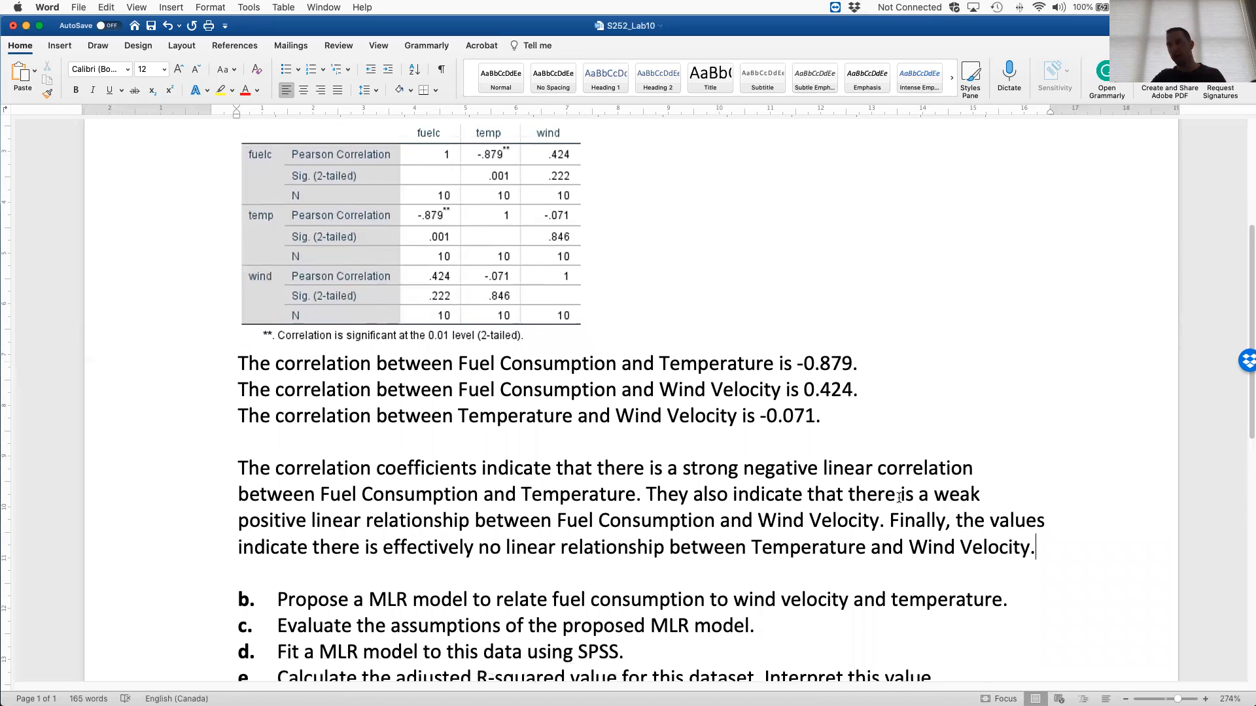
scroll(889, 500, down, 1)
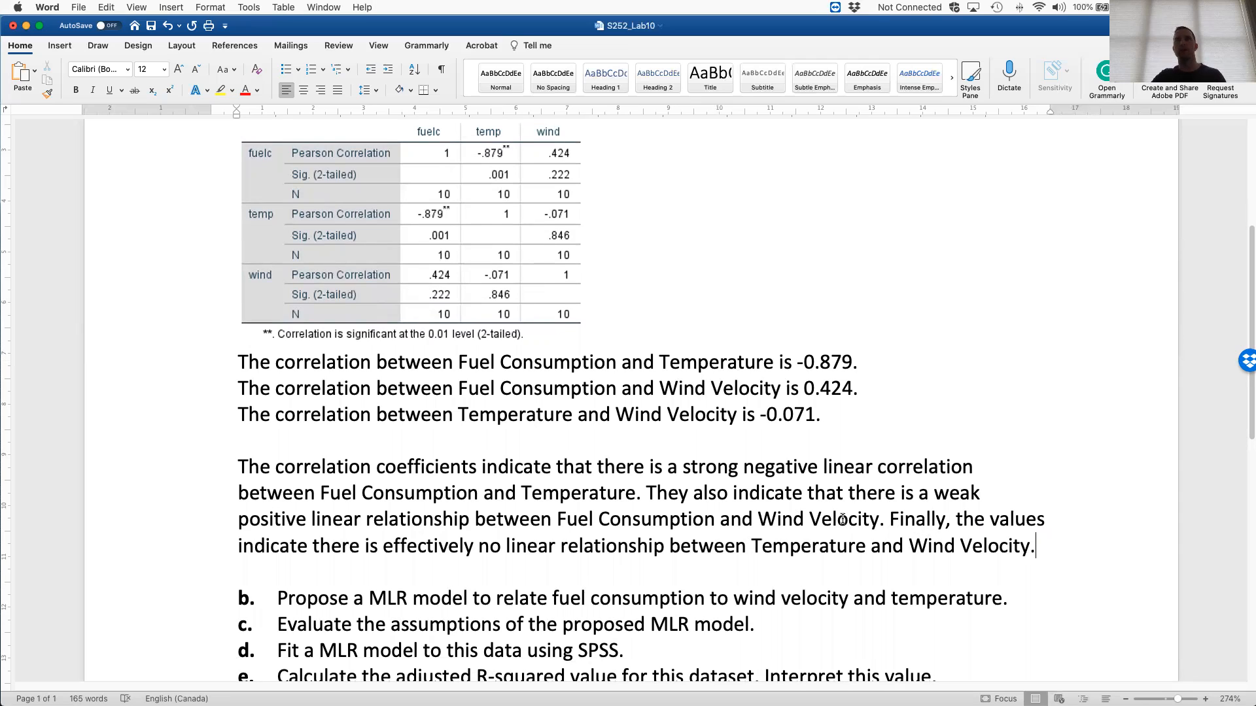
scroll(842, 520, up, 5)
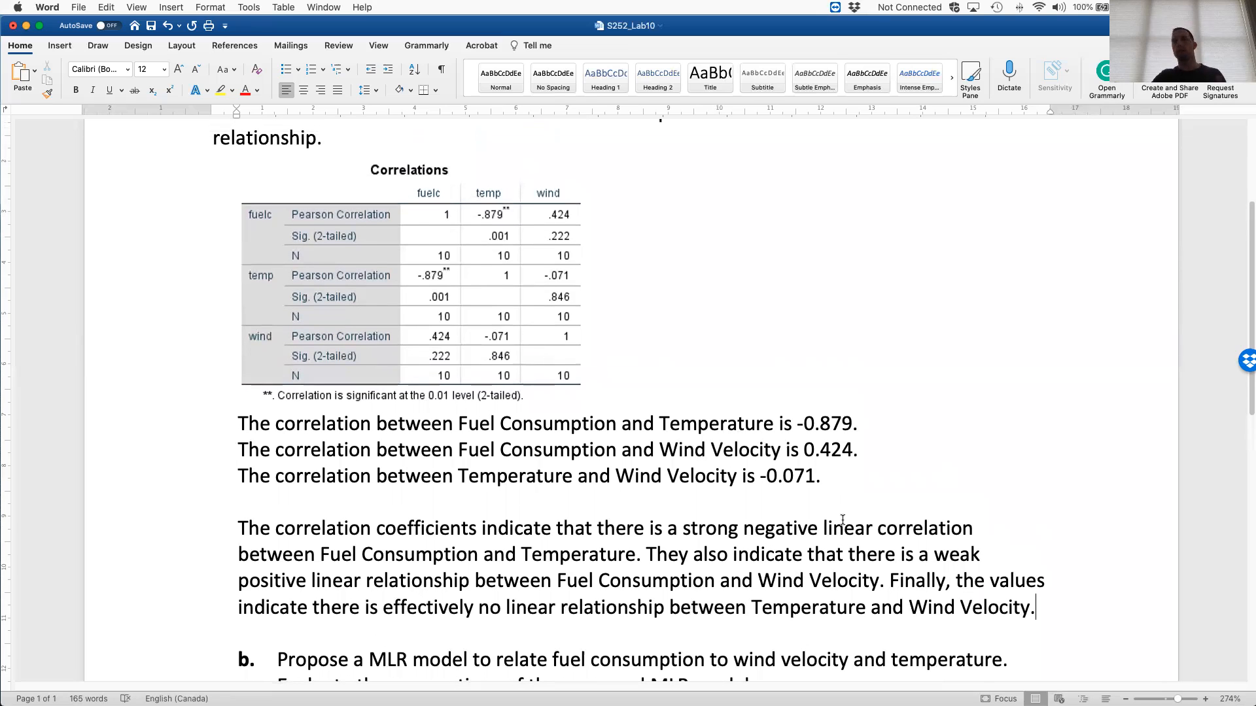
scroll(816, 525, down, 10)
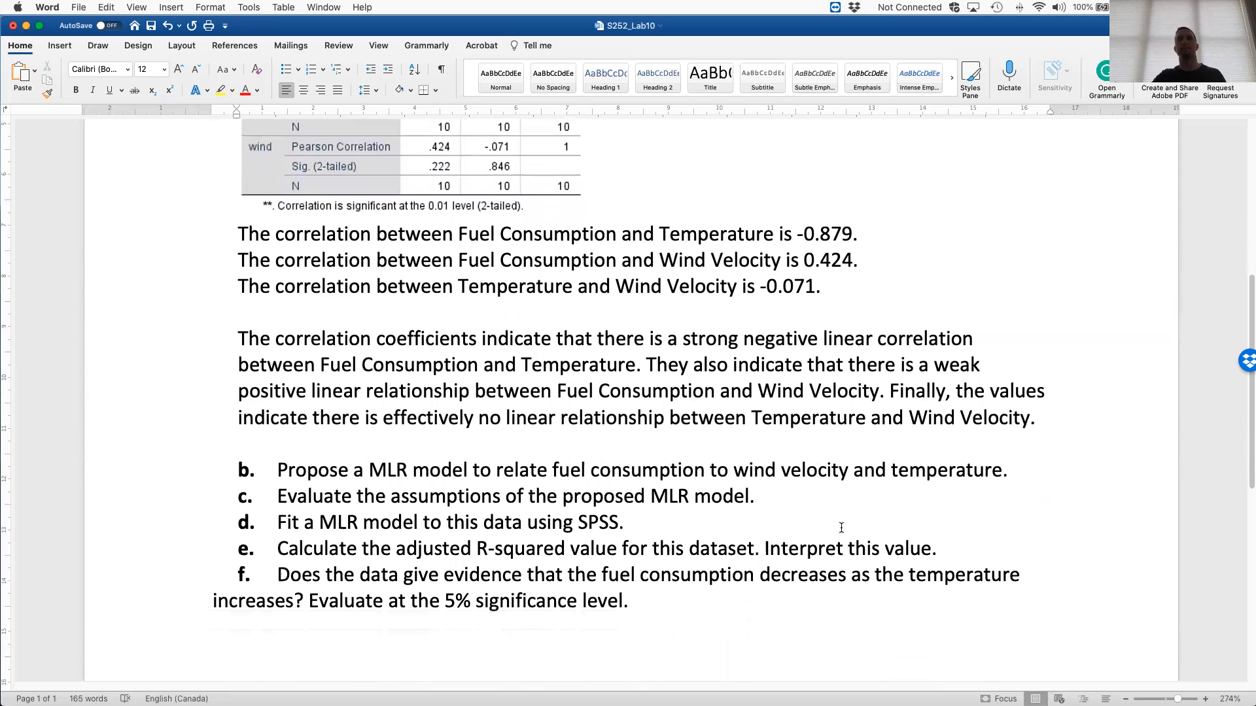
scroll(884, 448, up, 5)
scroll(884, 449, up, 5)
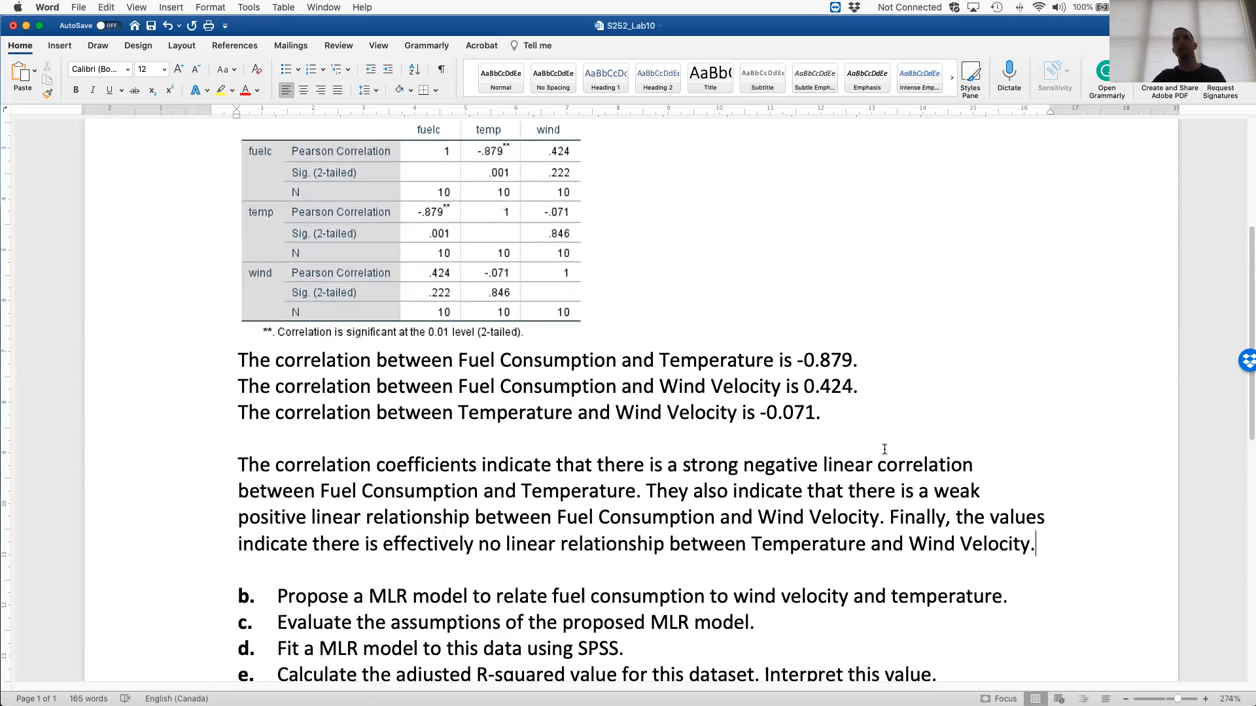
scroll(861, 467, down, 1)
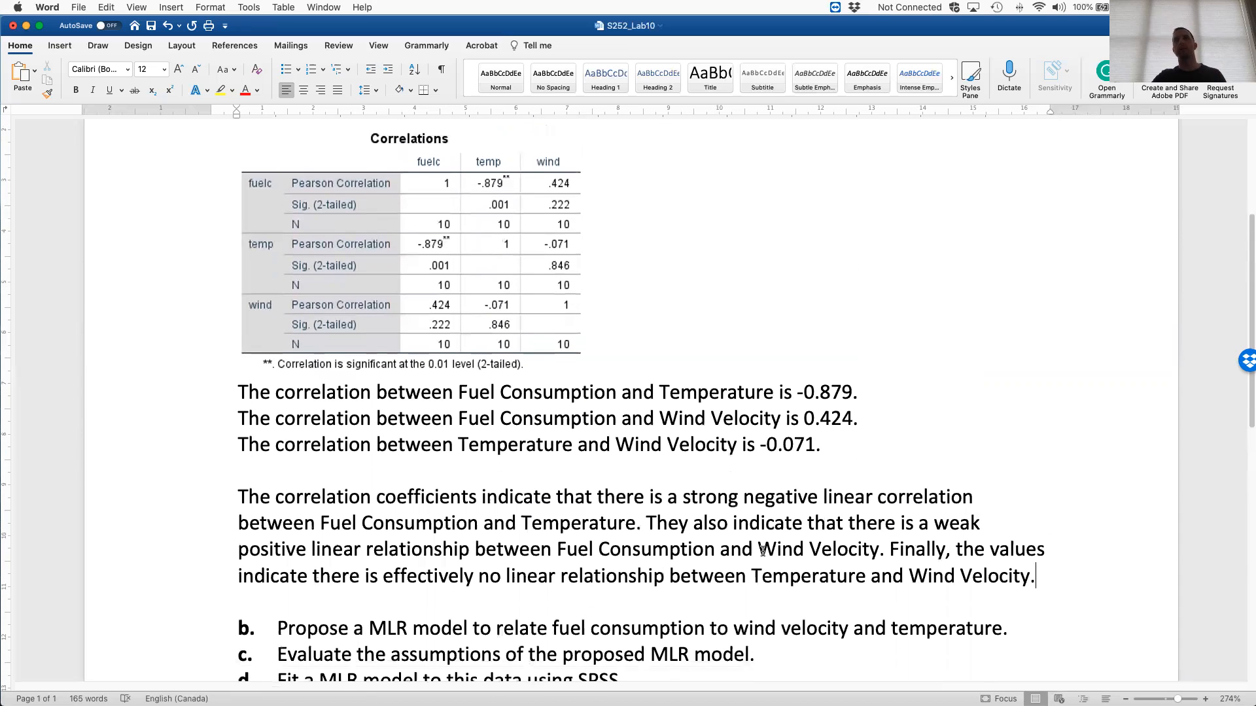
scroll(539, 545, down, 2)
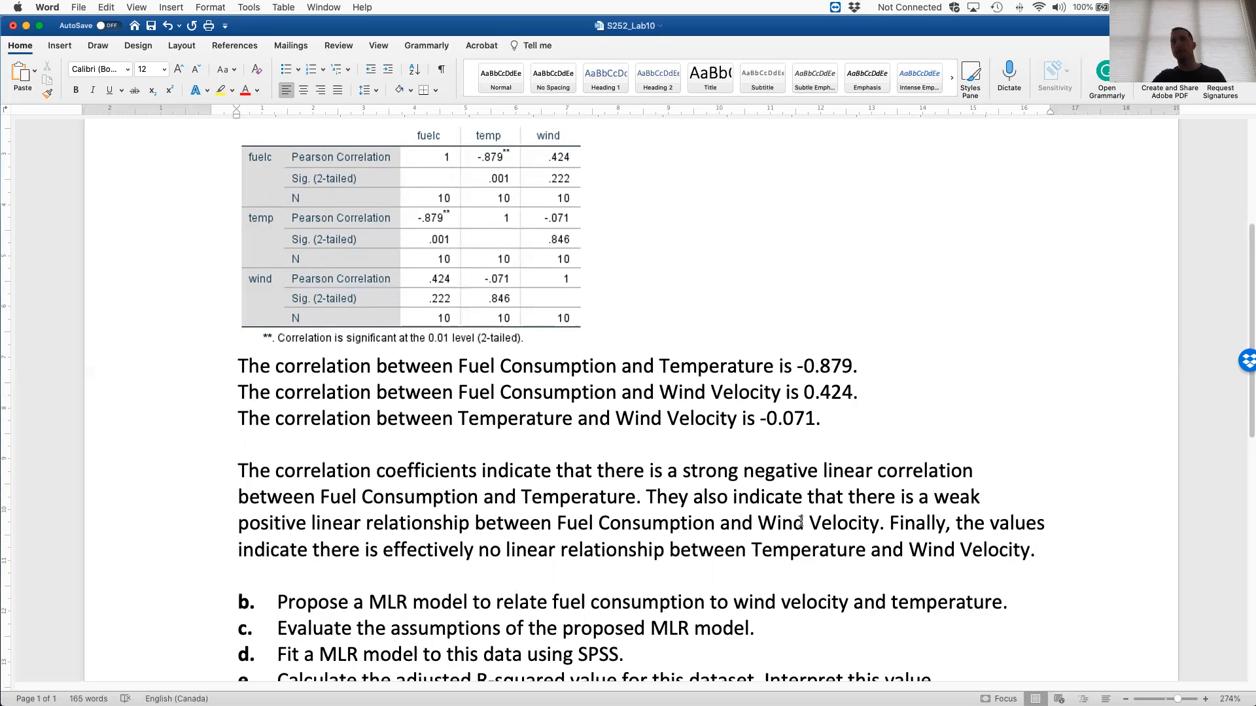
scroll(799, 521, down, 1)
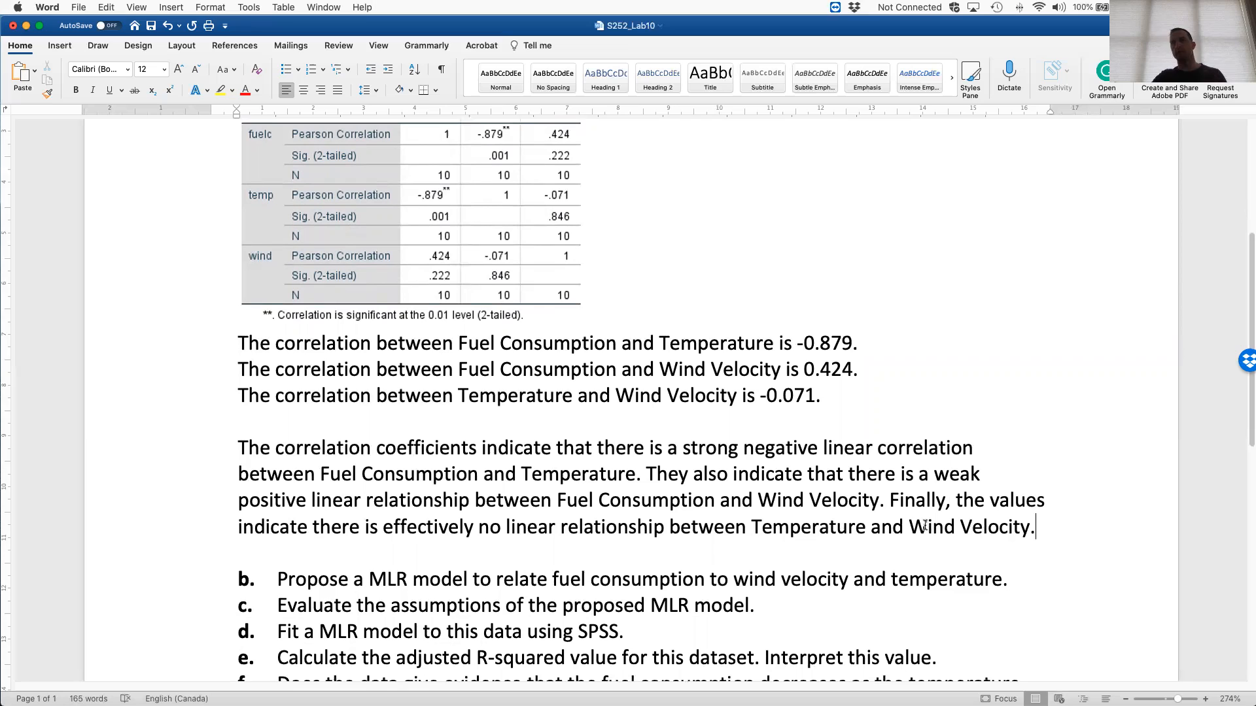
Open up an unnumbered blank answer line between questions b and c
scroll(994, 544, down, 2)
click(1020, 544)
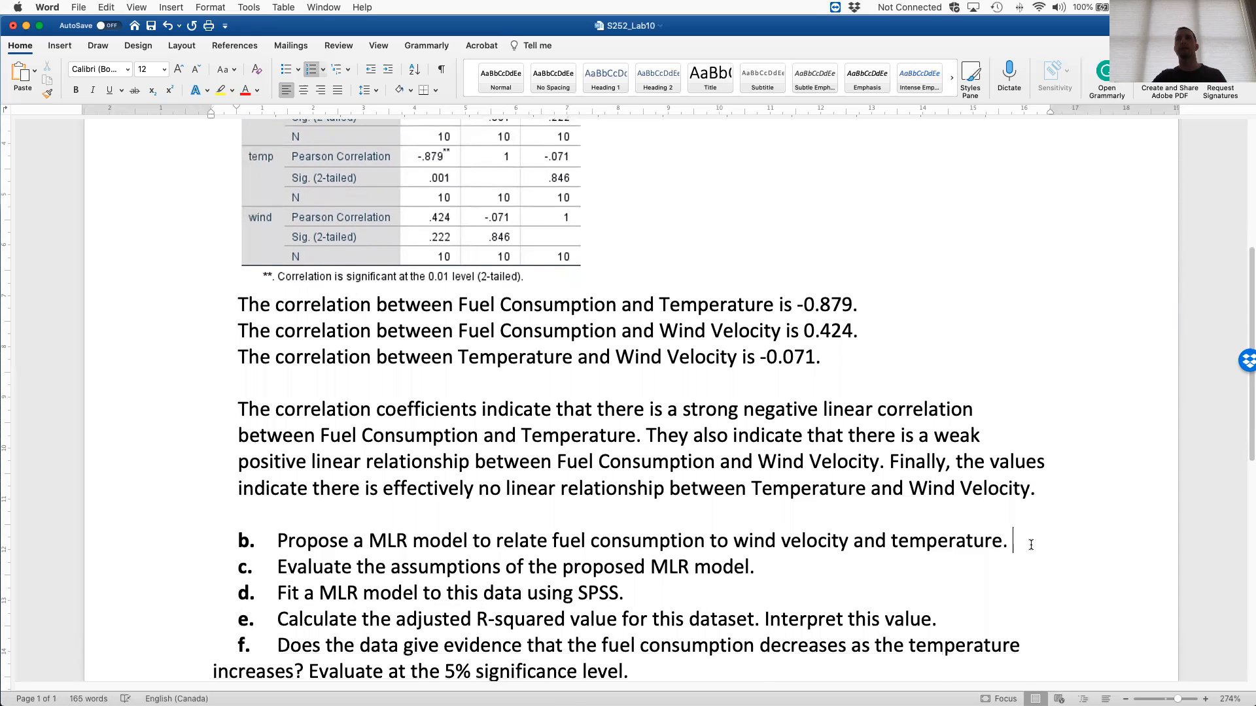
scroll(1023, 544, down, 1)
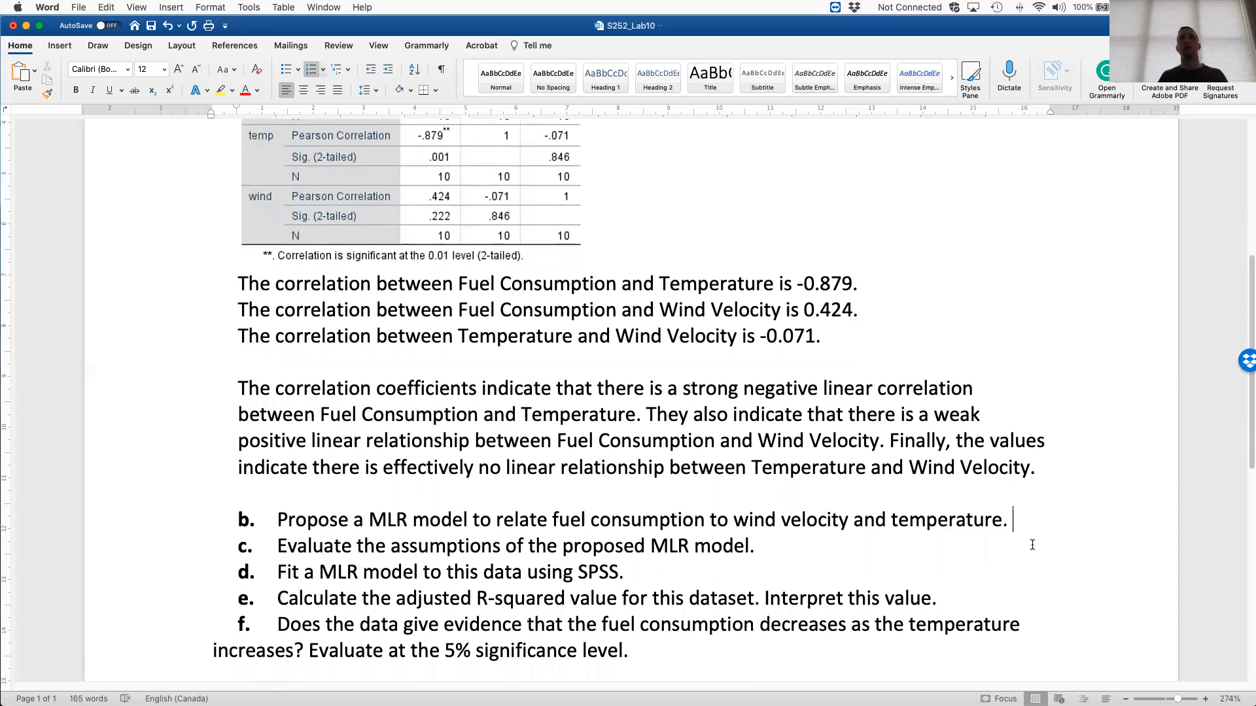
key(Return)
key(BackSpace)
key(Return)
key(BackSpace)
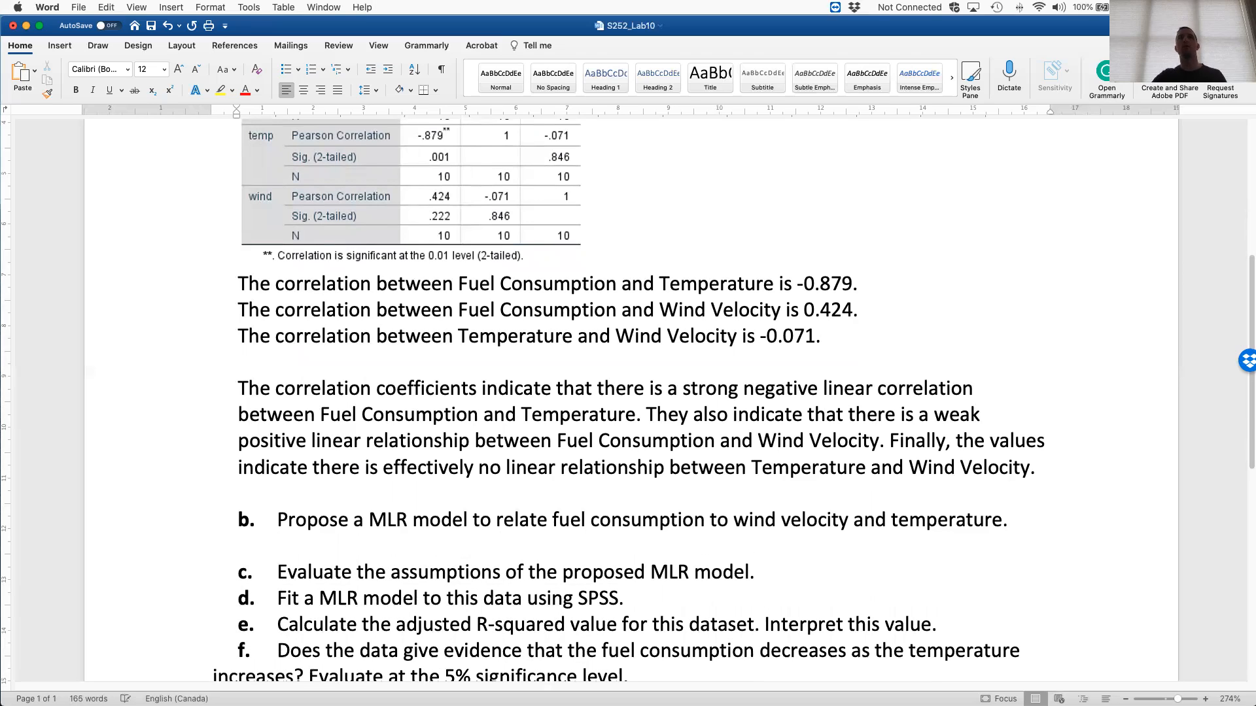
scroll(885, 339, down, 1)
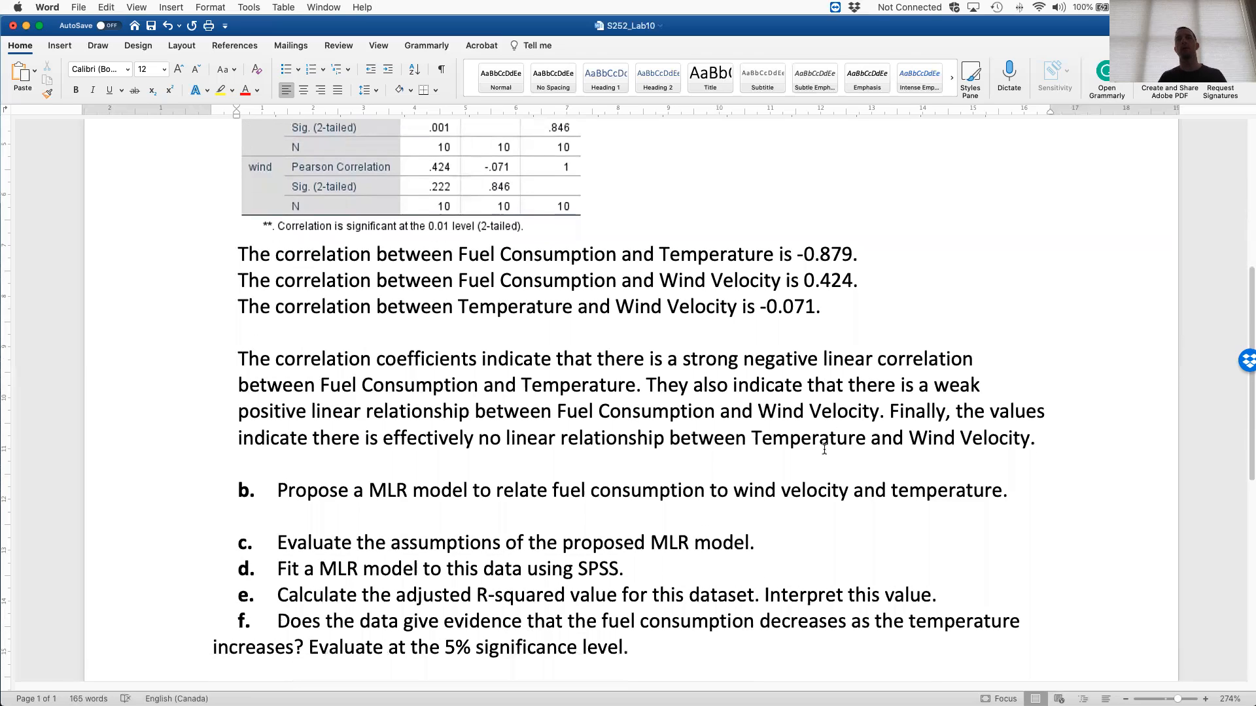
key(Return)
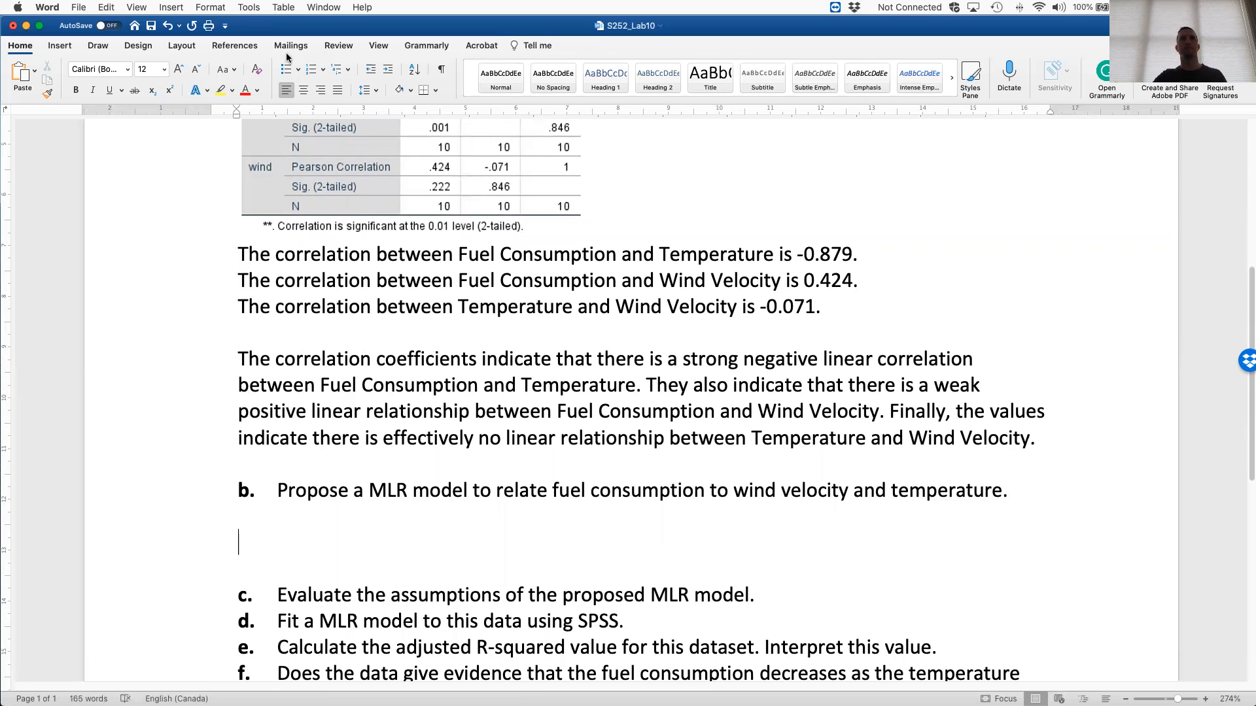
Insert a new equation on the answer line under question b and start it with Y
click(66, 48)
text(e)
key(BackSpace)
click(1029, 81)
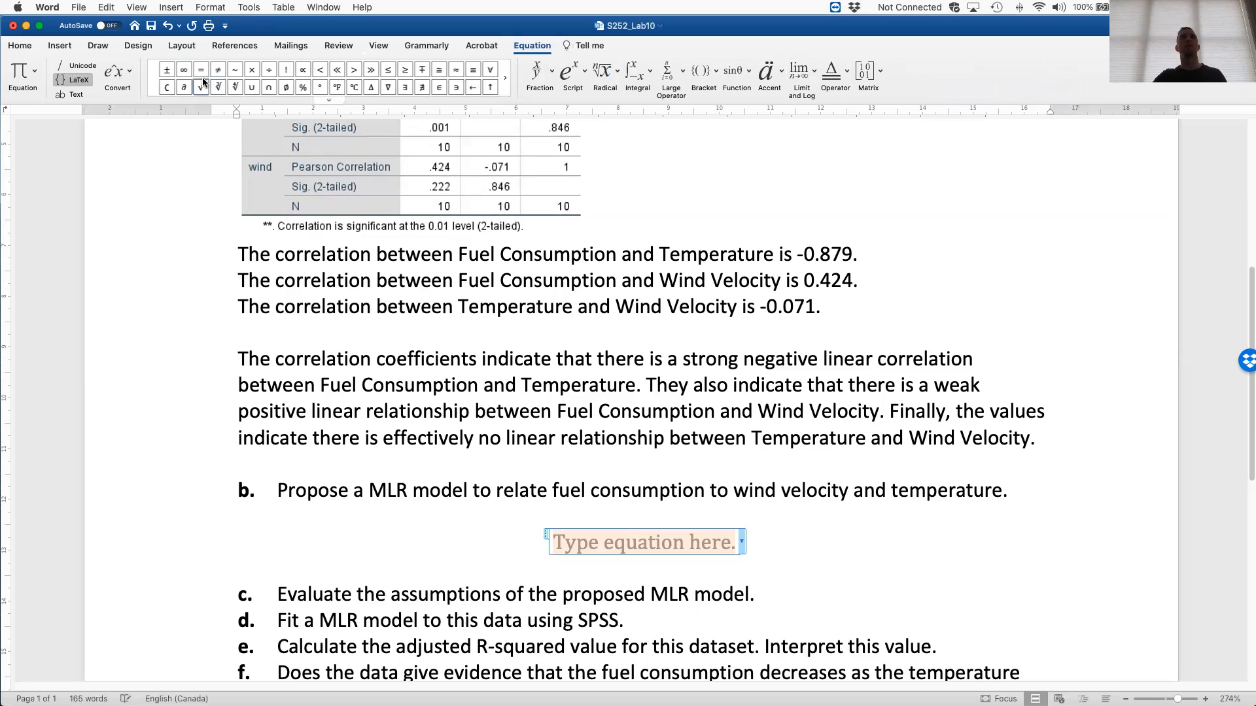
click(506, 79)
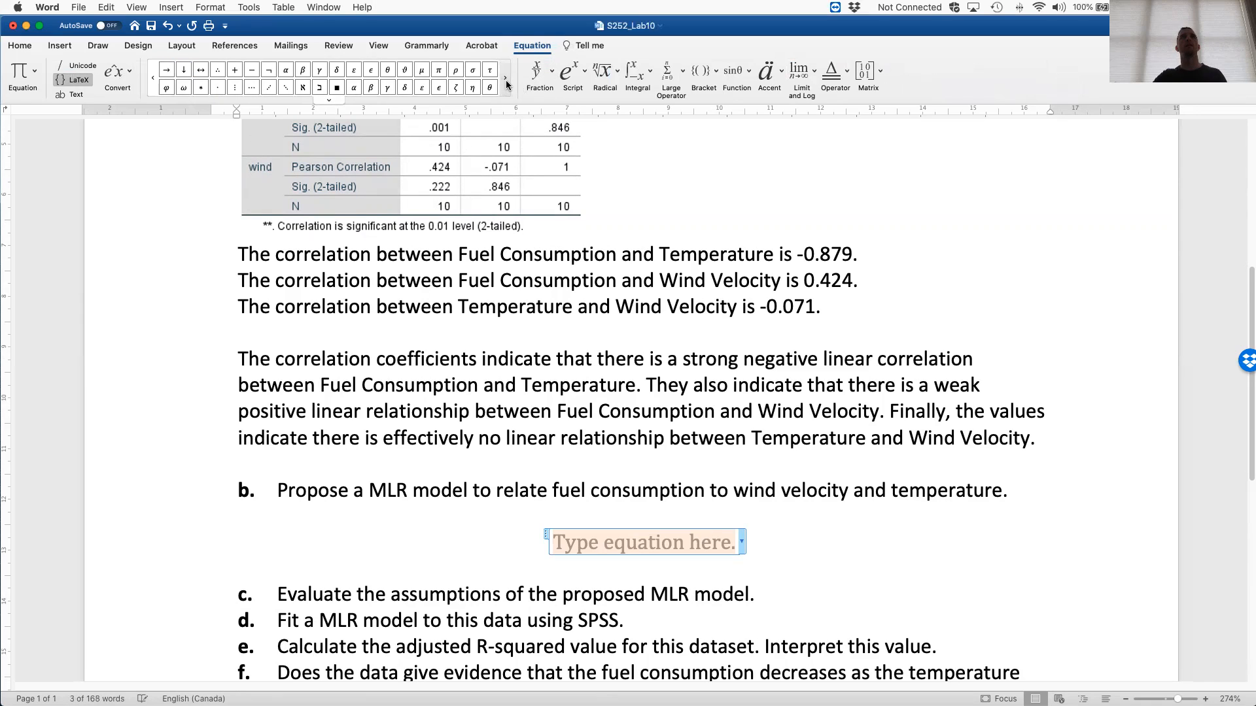
click(370, 90)
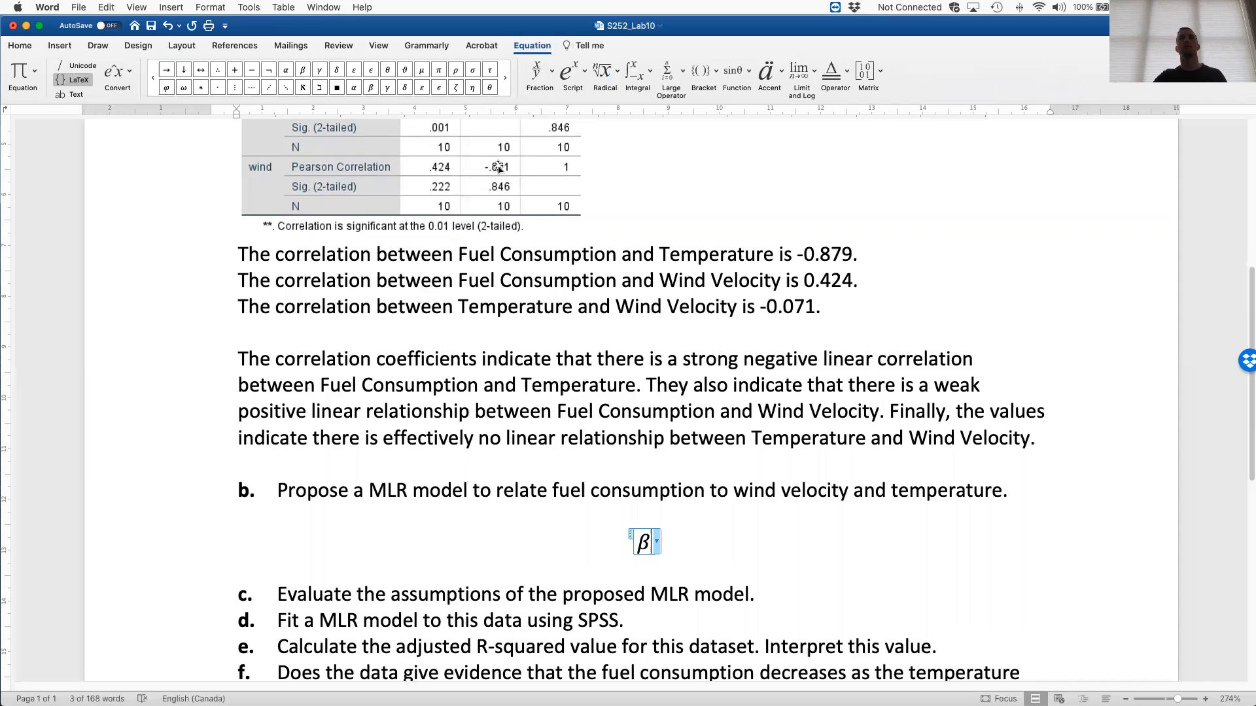
key(BackSpace)
text(Y)
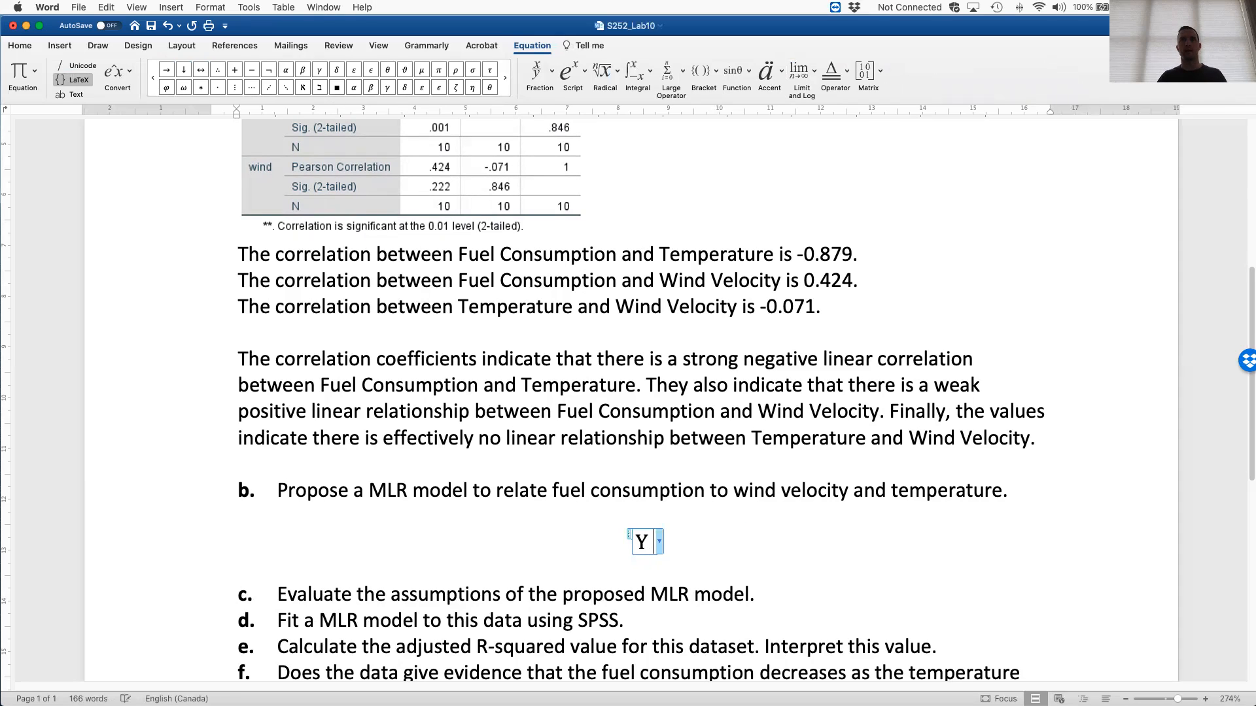
Give the Y in the equation a subscript i and follow it with an equals sign
scroll(581, 281, up, 3)
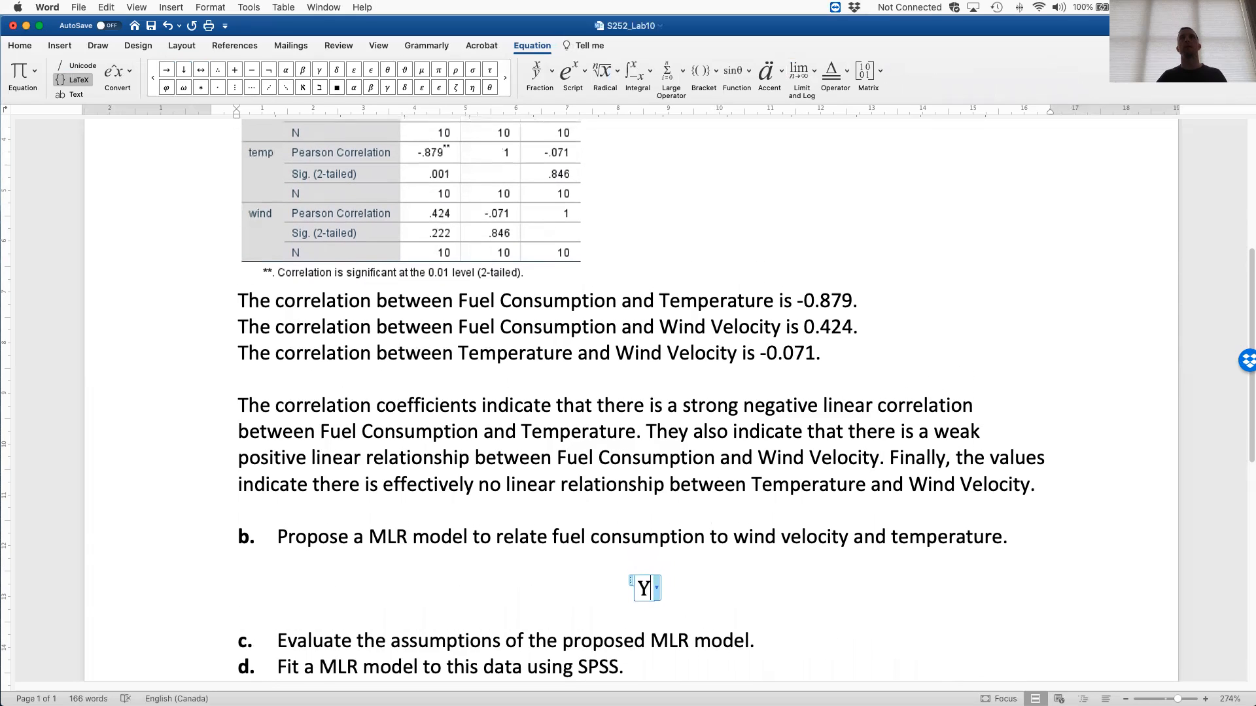
click(572, 73)
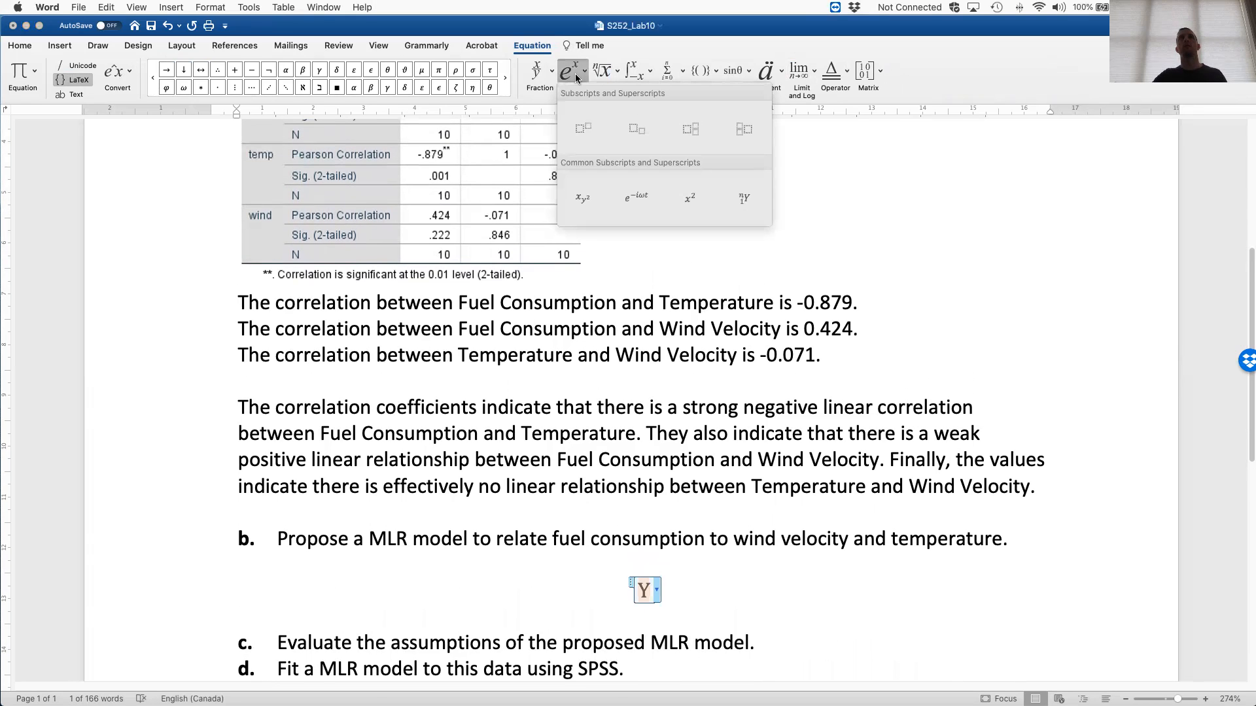
click(629, 140)
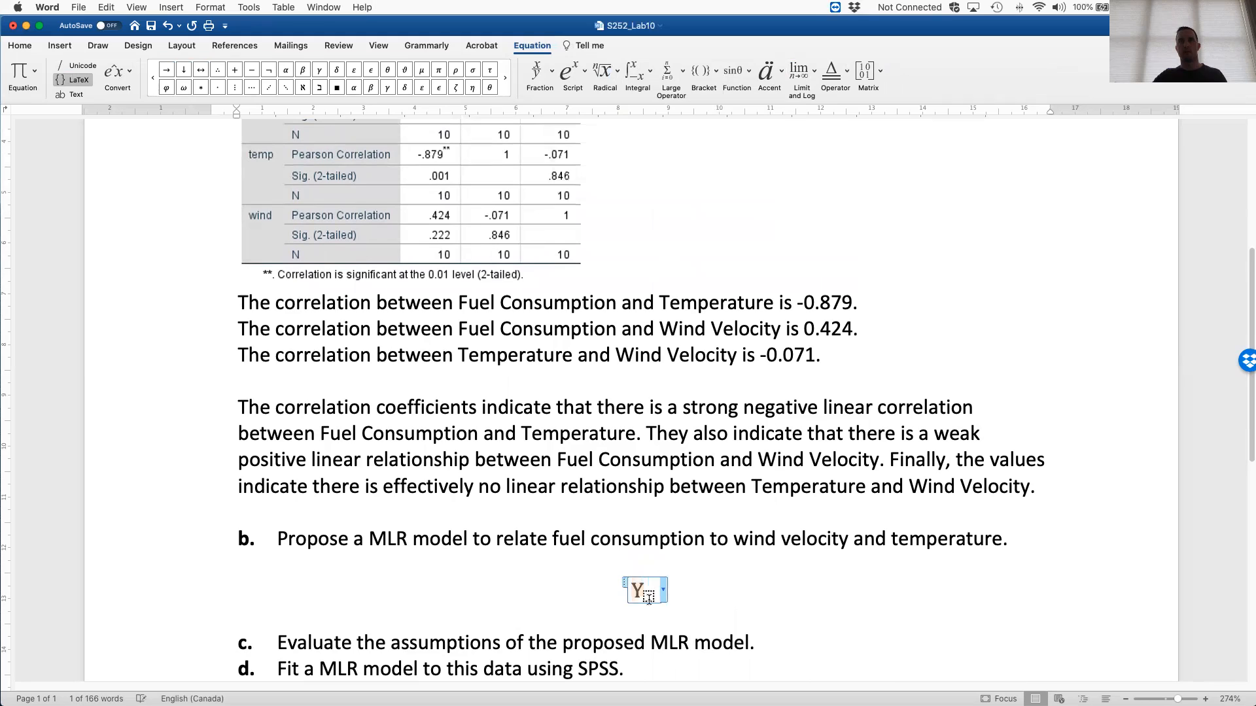
text(i)
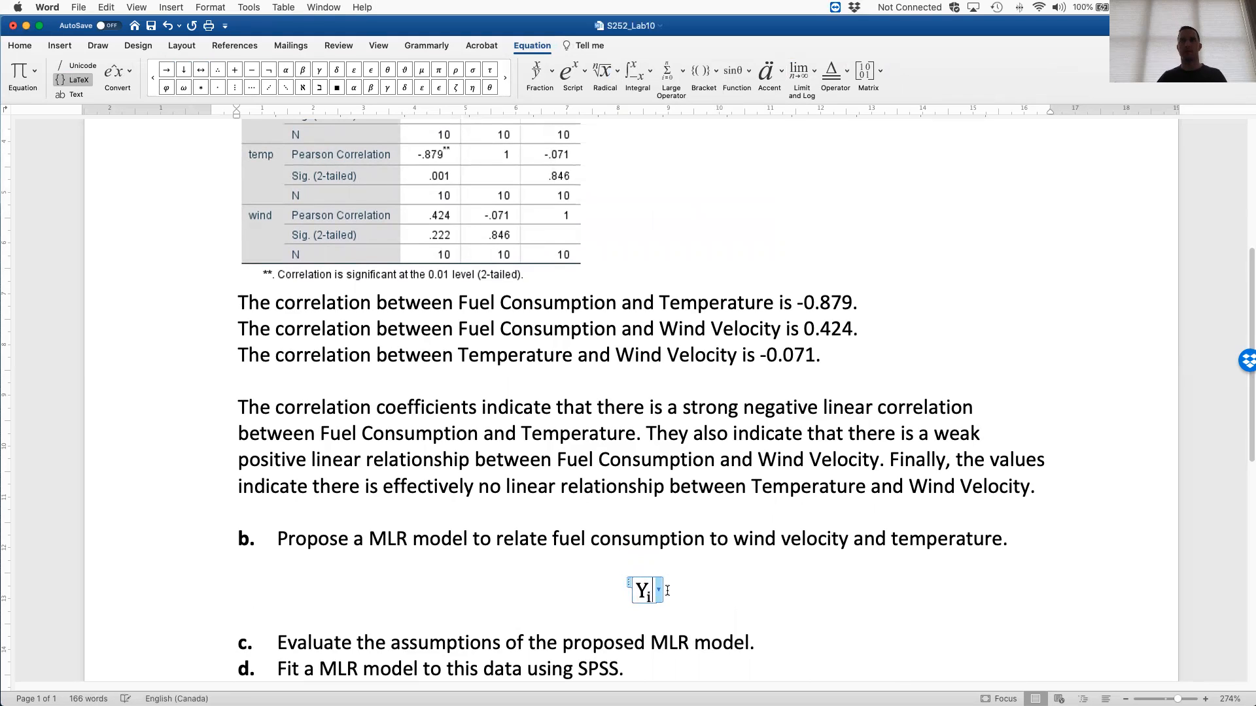
click(667, 590)
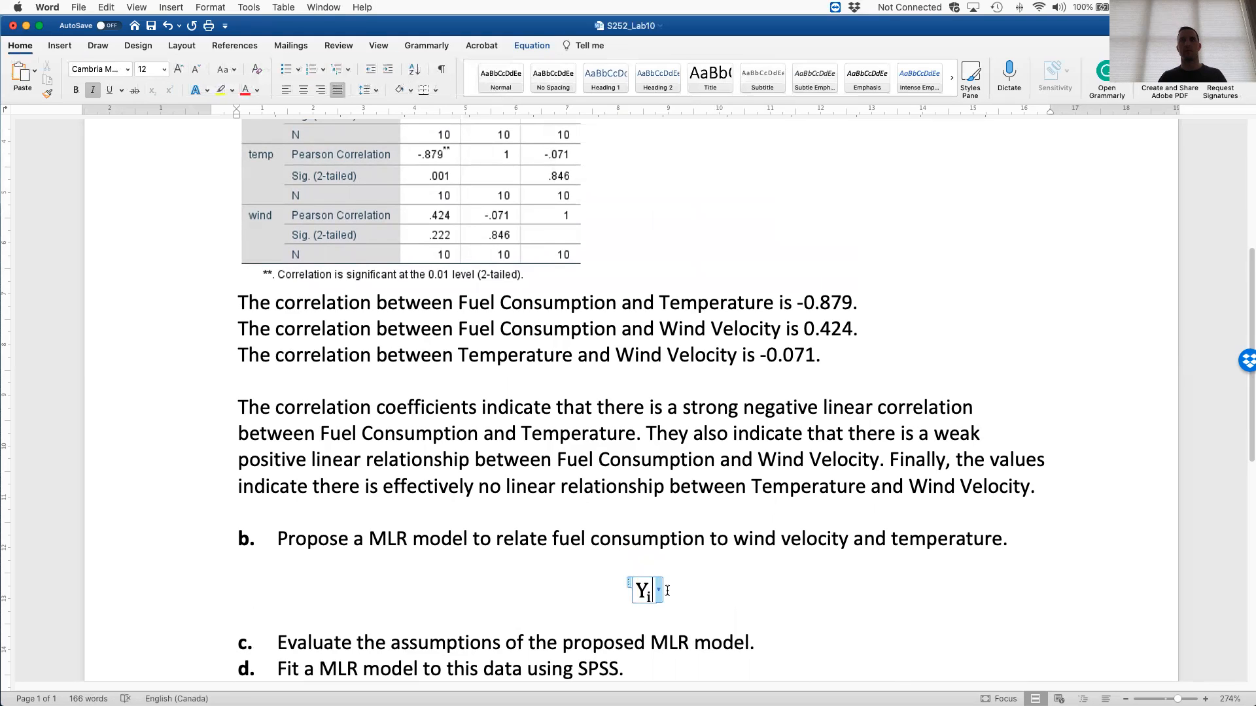
text(=)
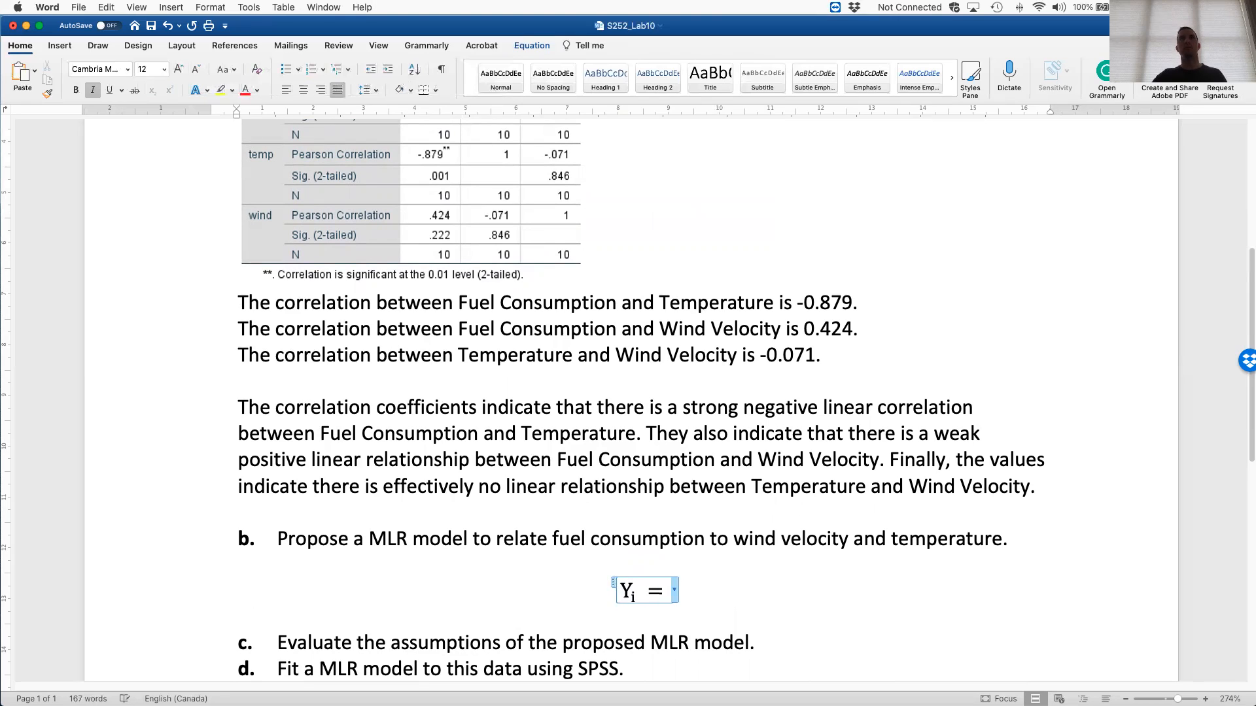
Add the symbol β after the equals sign in the equation
click(57, 47)
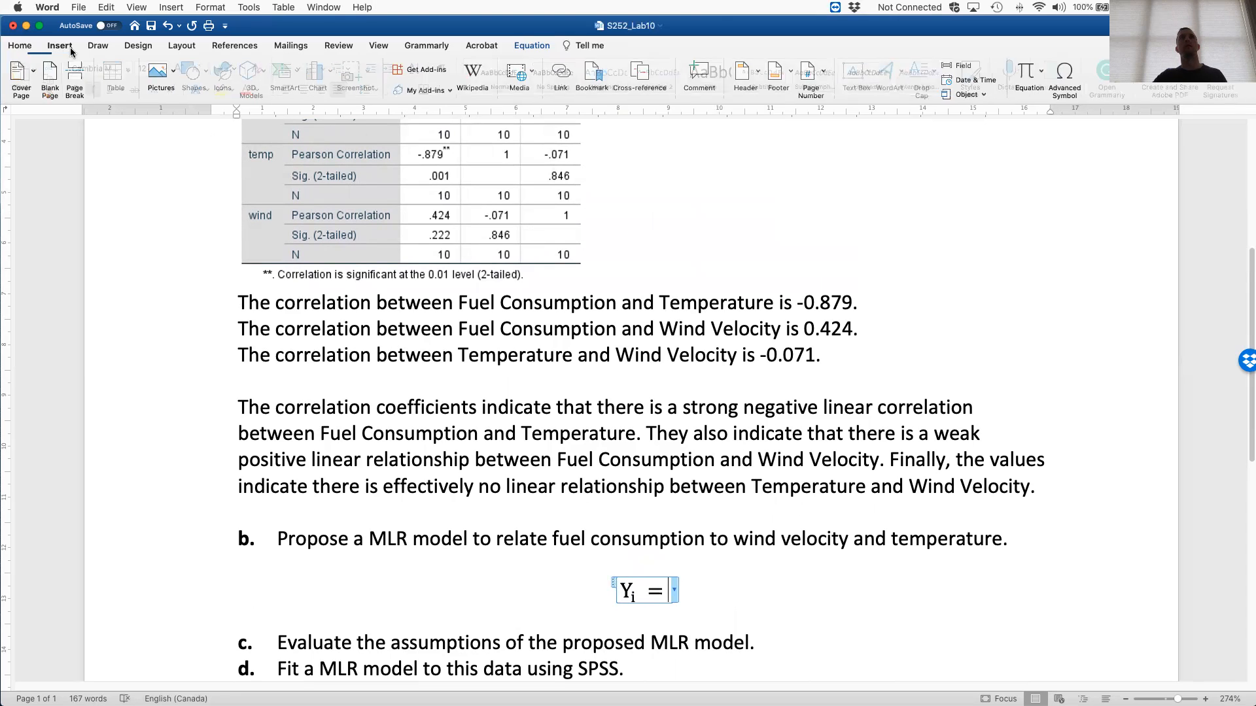
click(1027, 79)
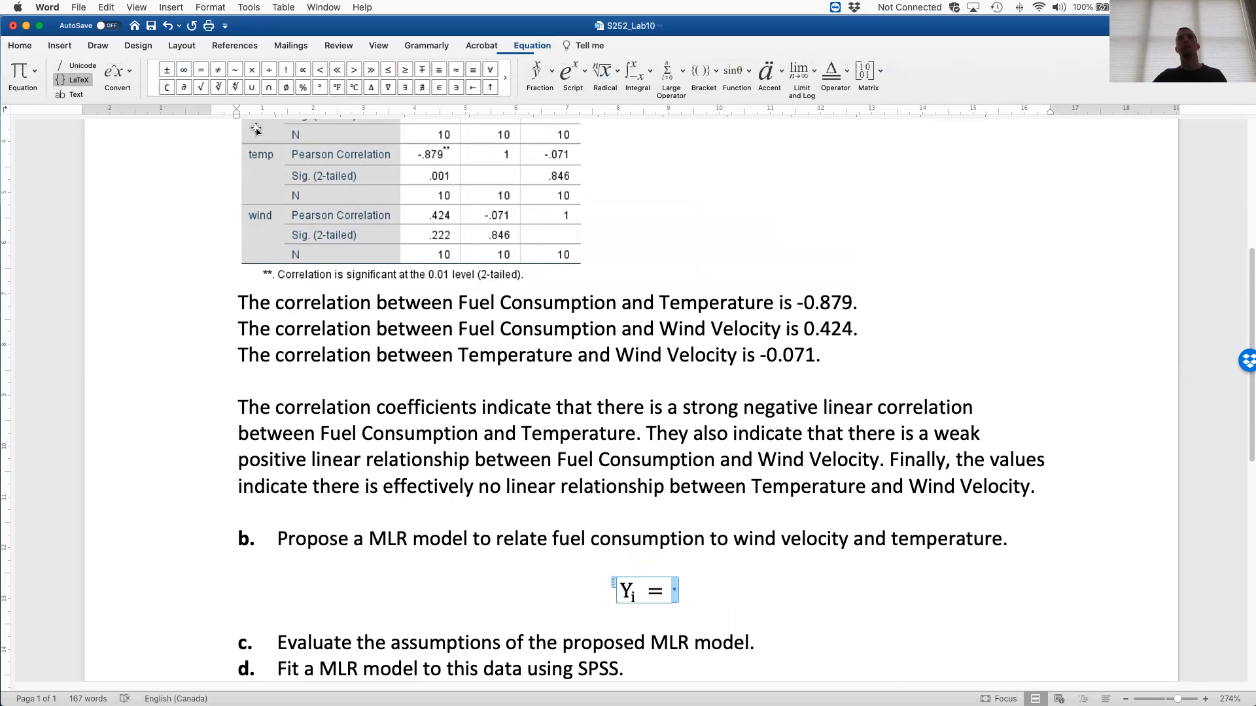
click(504, 77)
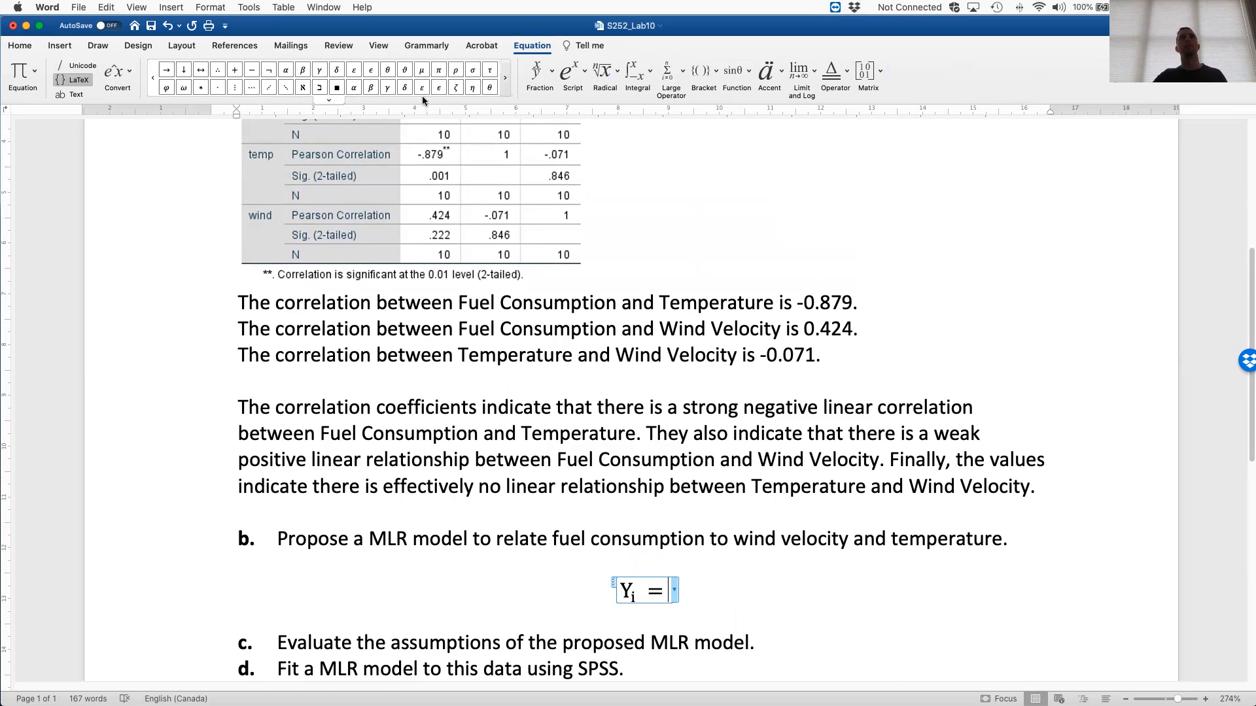
click(371, 88)
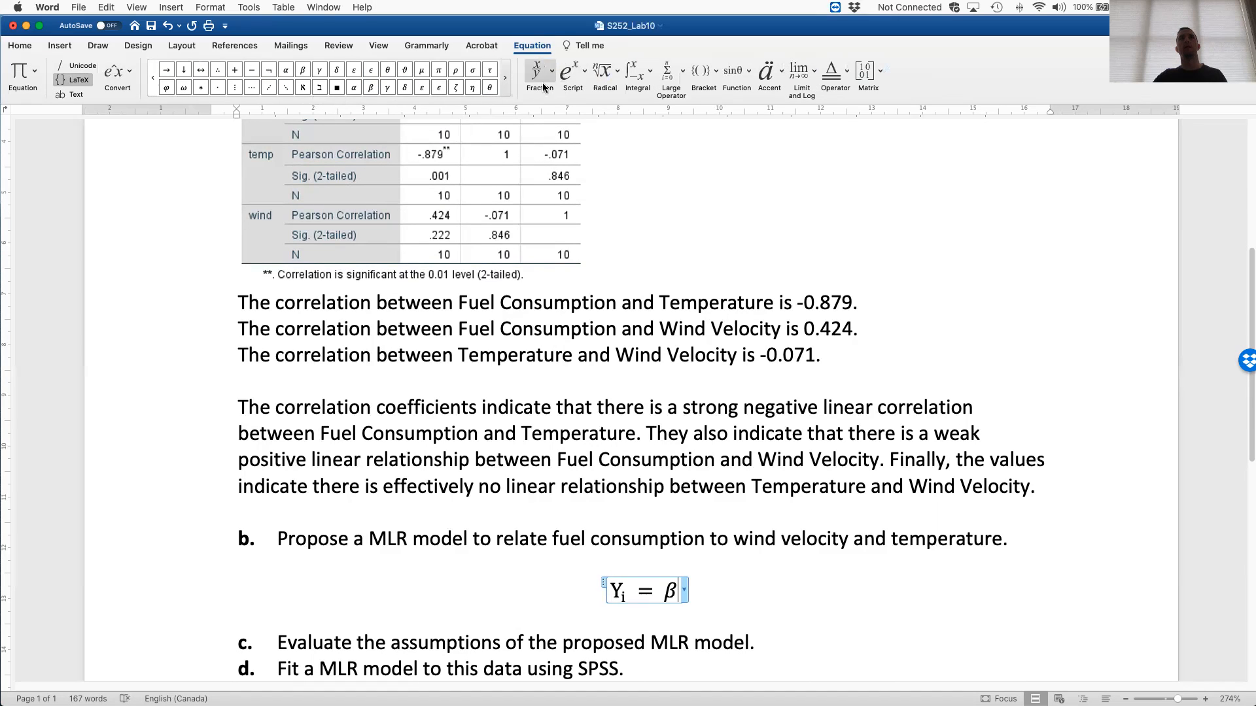
click(573, 86)
click(583, 128)
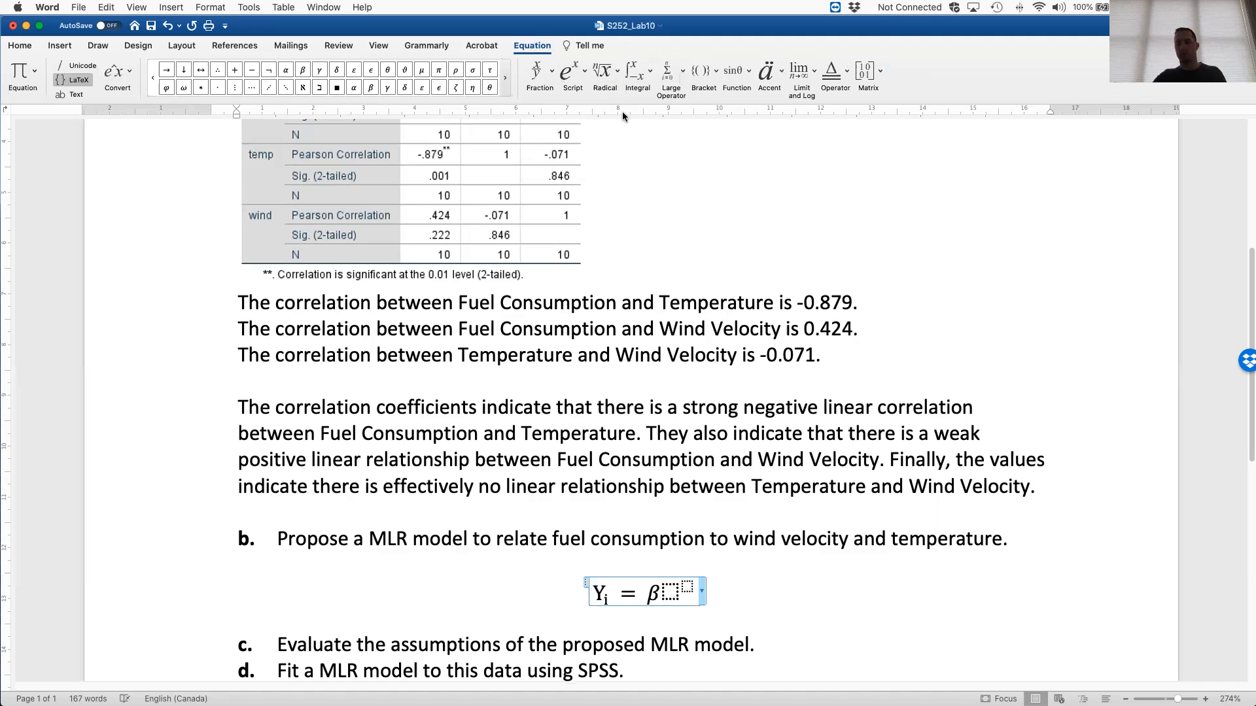
key(BackSpace)
key(BackSpace)
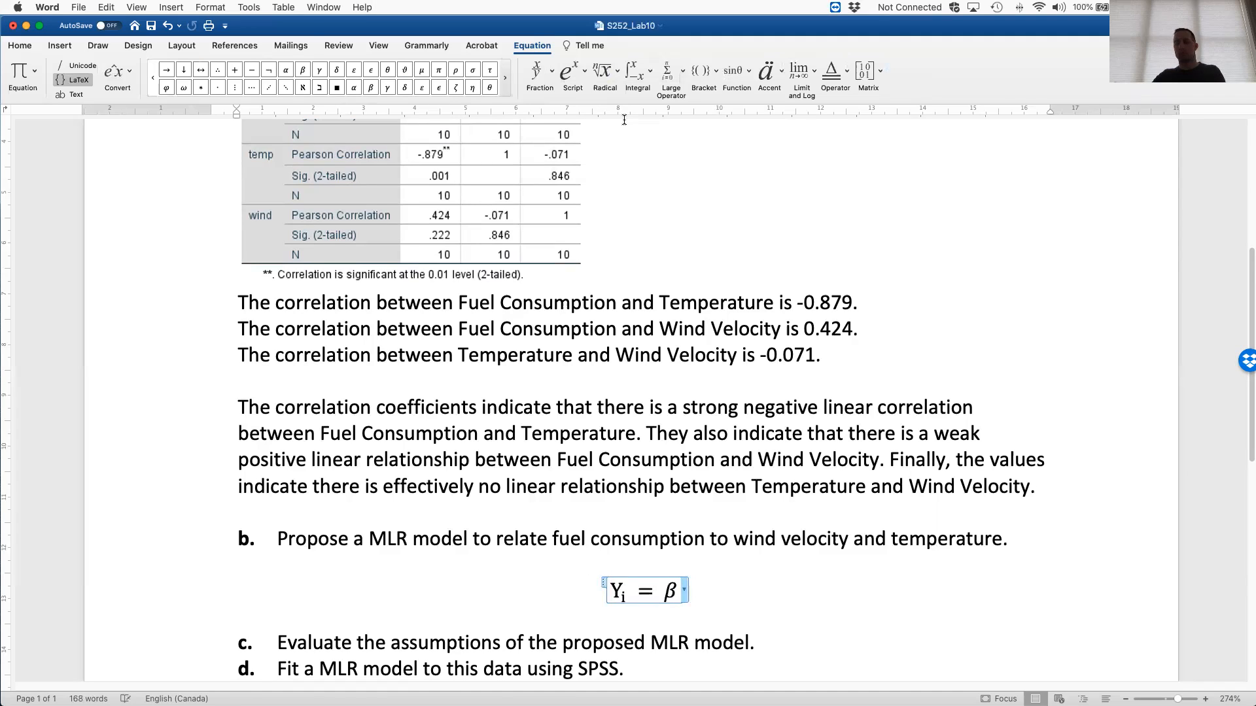
Give the β after the equals sign a subscript 0
click(568, 80)
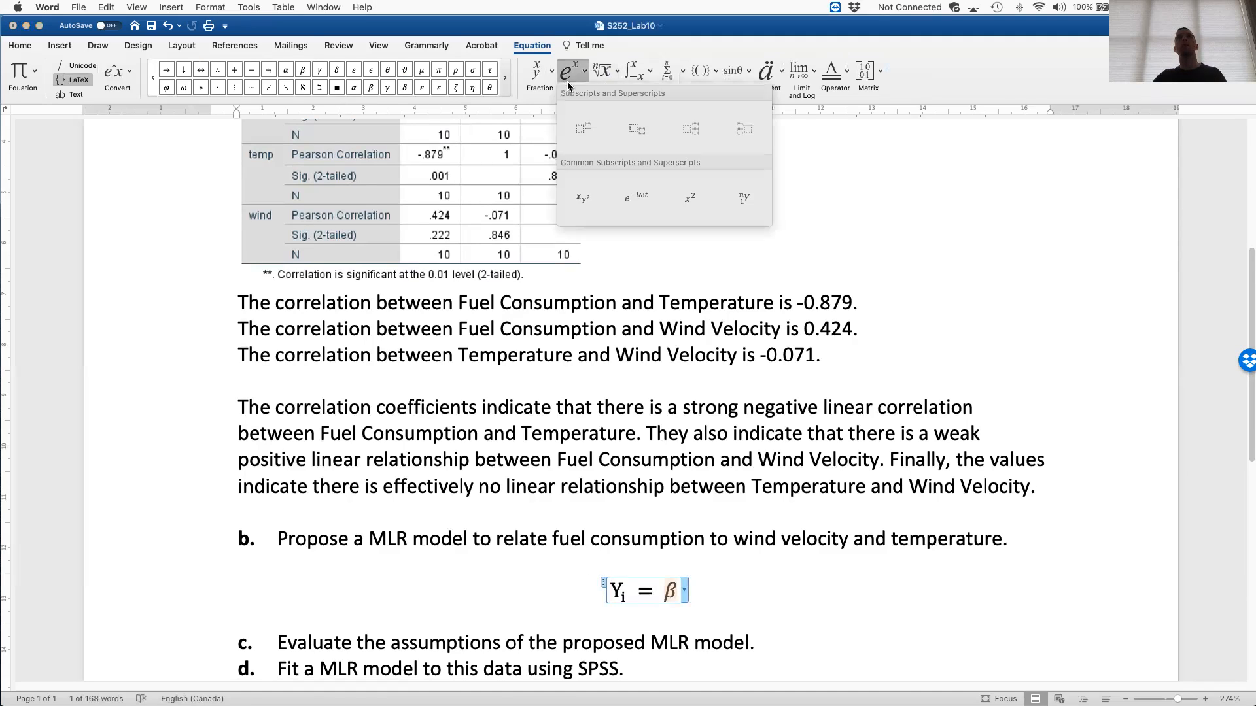
click(629, 131)
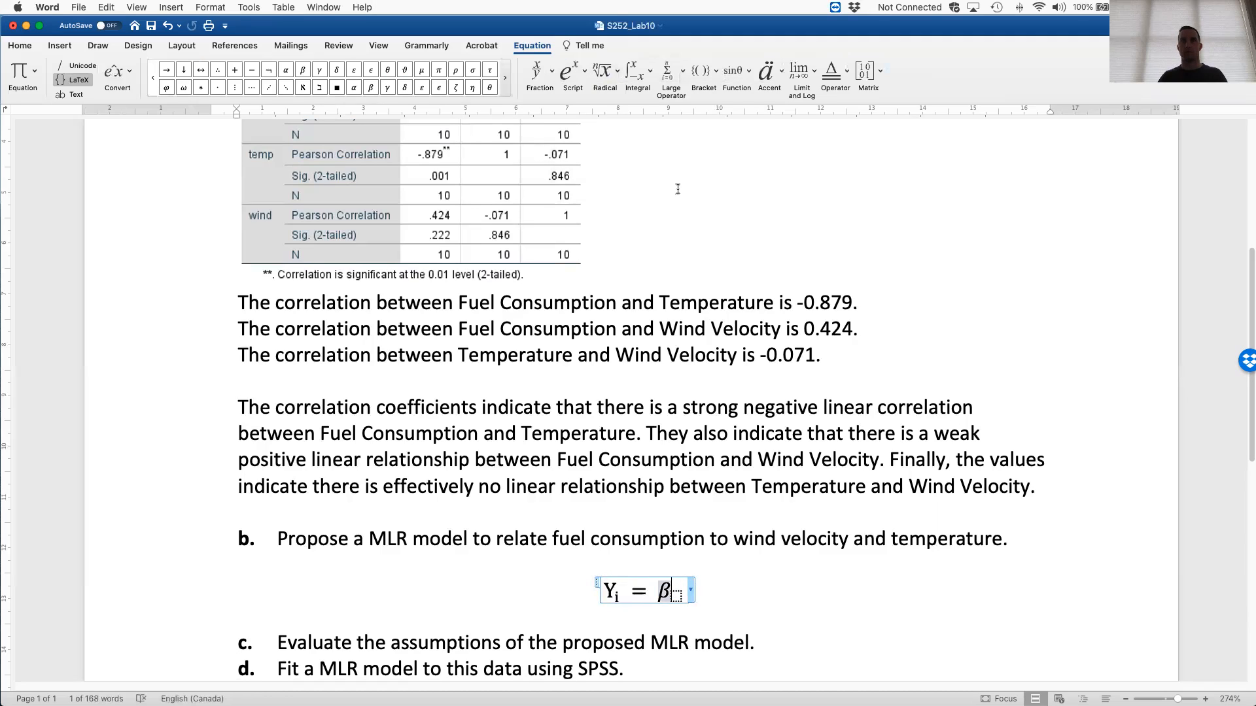
text(0 )
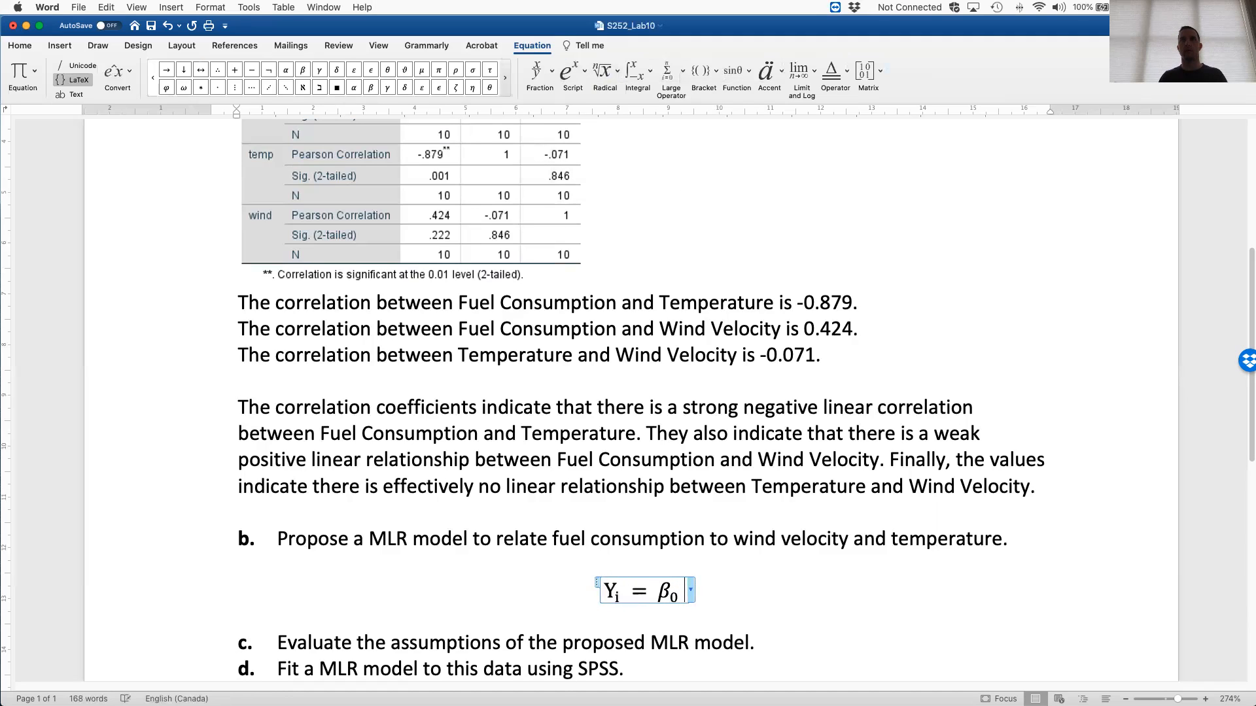
Add a plus sign after β0, followed by a copy of the β term with its subscript set to 1
text(+)
key(shift+Left)
key(super+c)
key(Right)
key(Right)
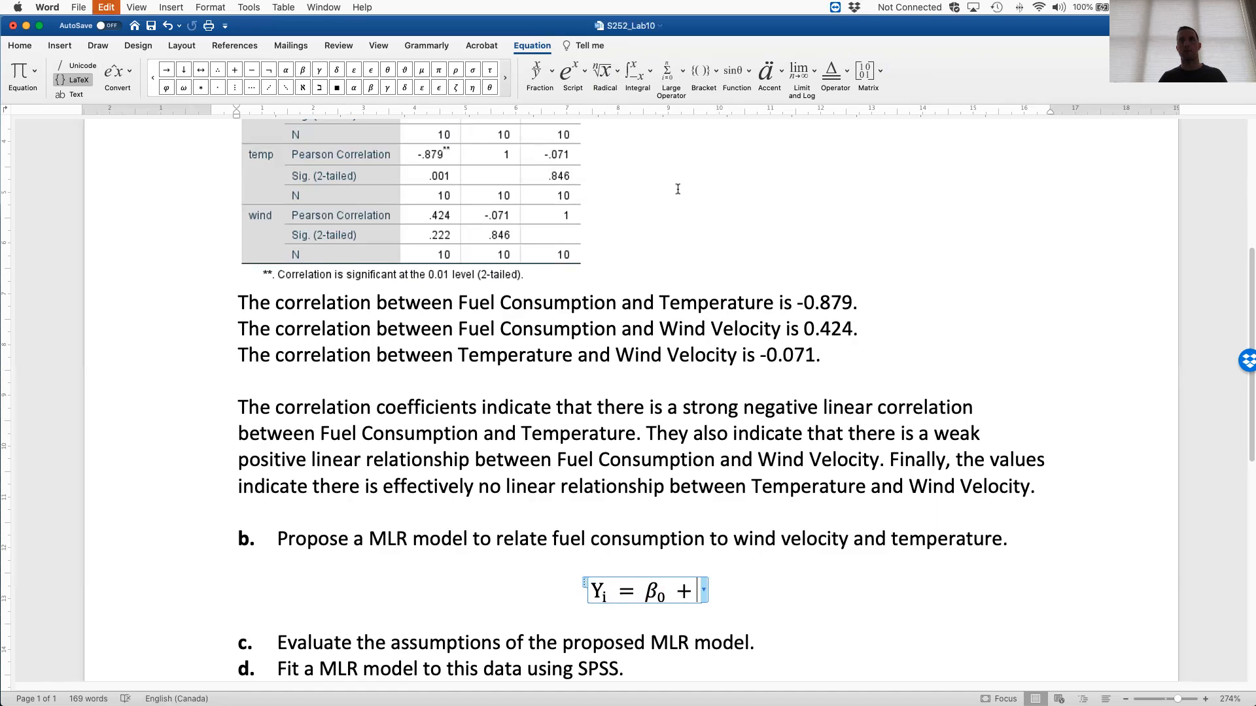
key(super+v)
key(BackSpace)
text(1)
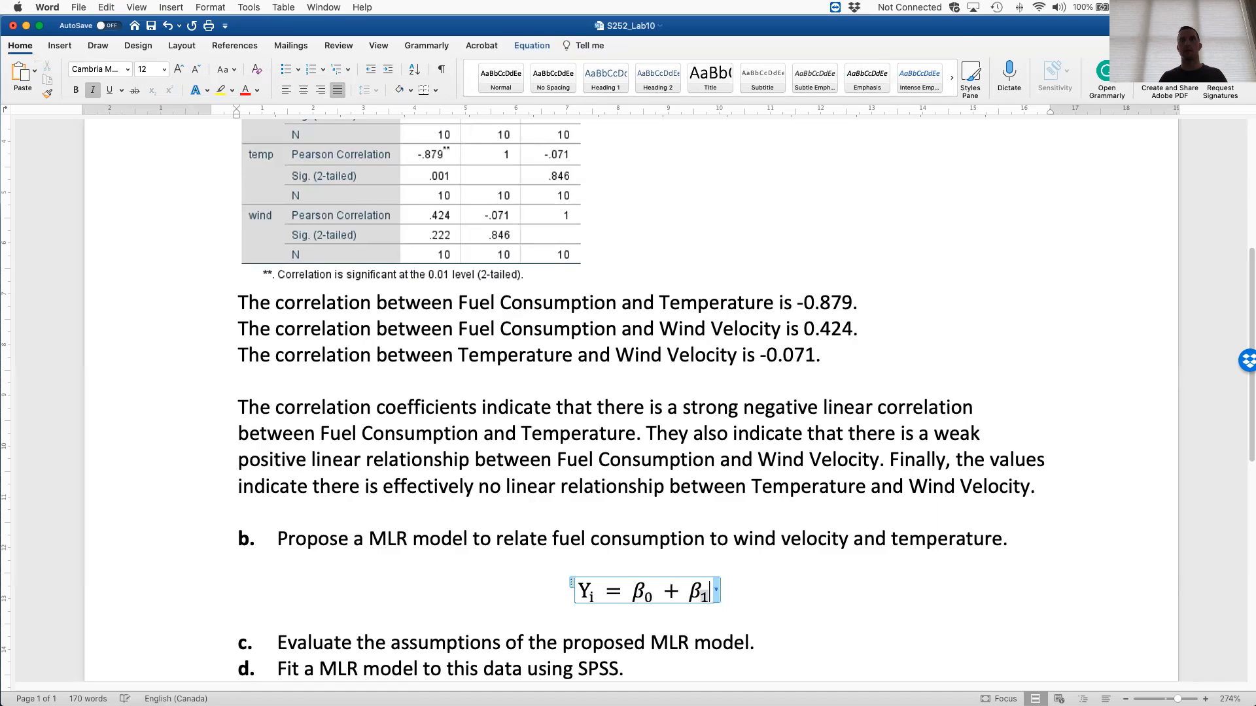
Change the term after the plus sign to X with subscript 1i and add another plus sign after it
key(Left)
key(Left)
key(BackSpace)
text(X1)
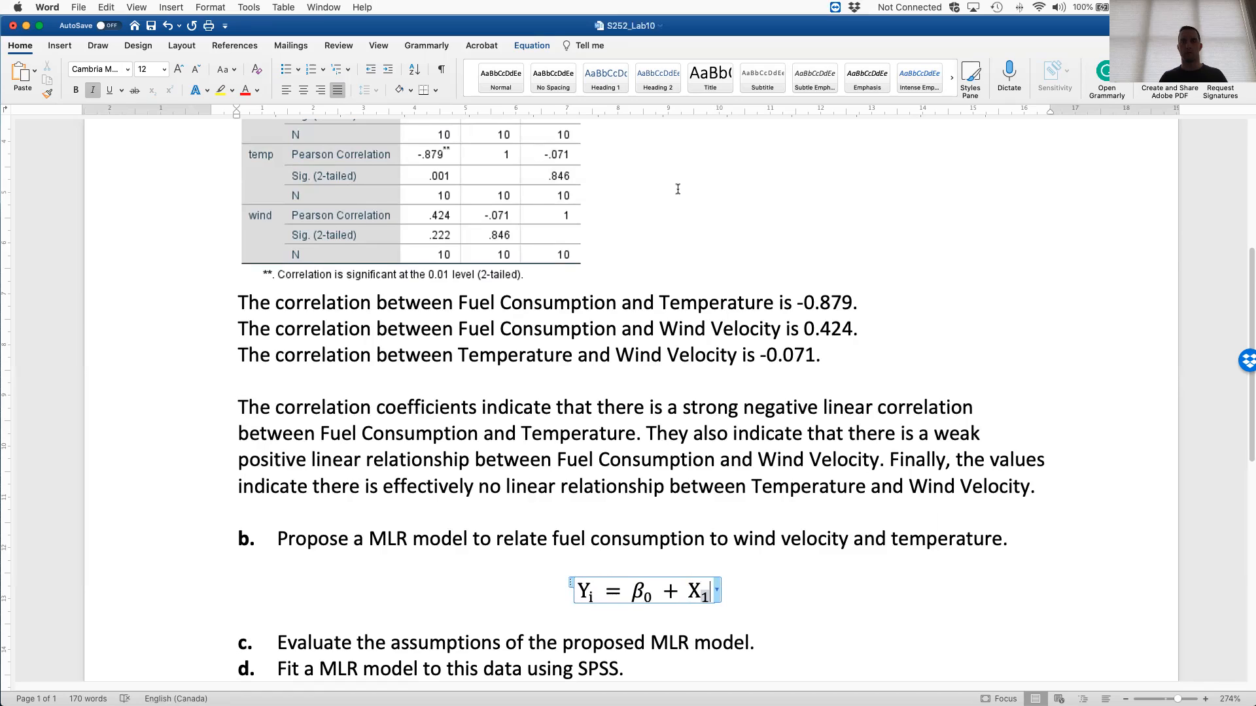
text(i)
key(Right)
text(+)
Paste the copied β term in front of X1i and set its subscript to 1
key(Left)
key(Left)
key(super+v)
key(BackSpace)
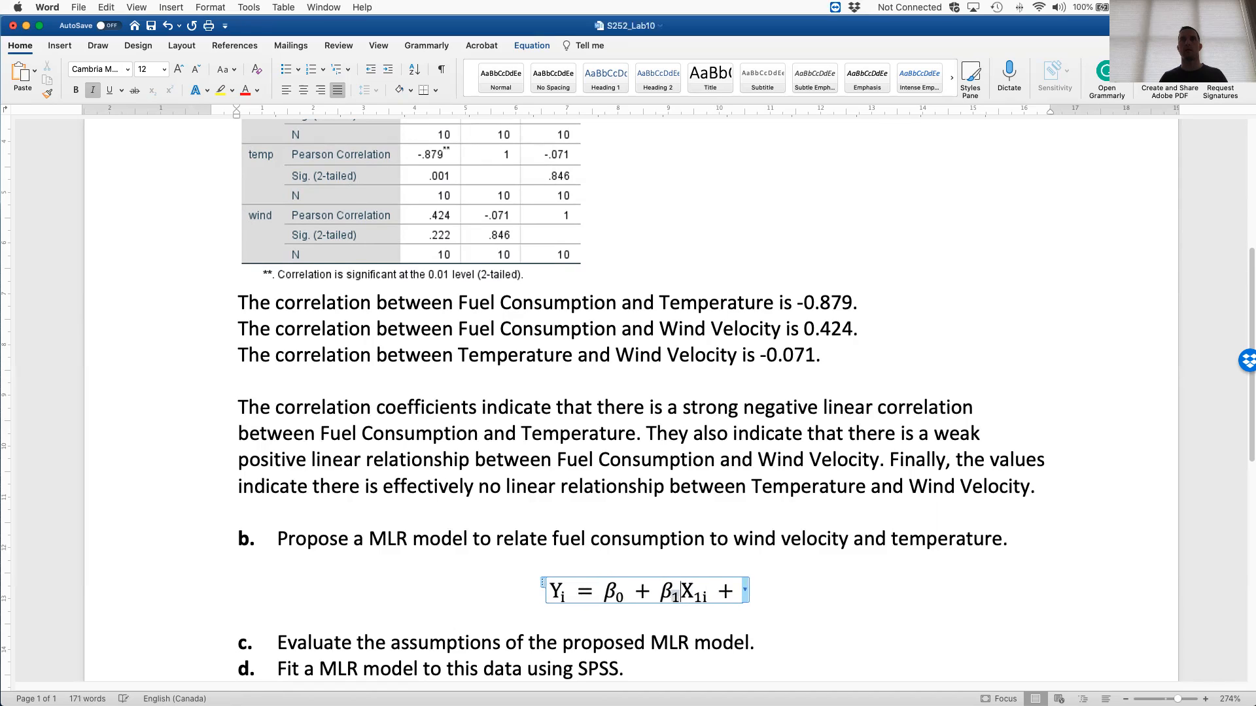
text(1)
Duplicate the β1X1i term after the last plus sign and change the copy's X subscript to 2i
key(shift+Left)
key(shift+Left)
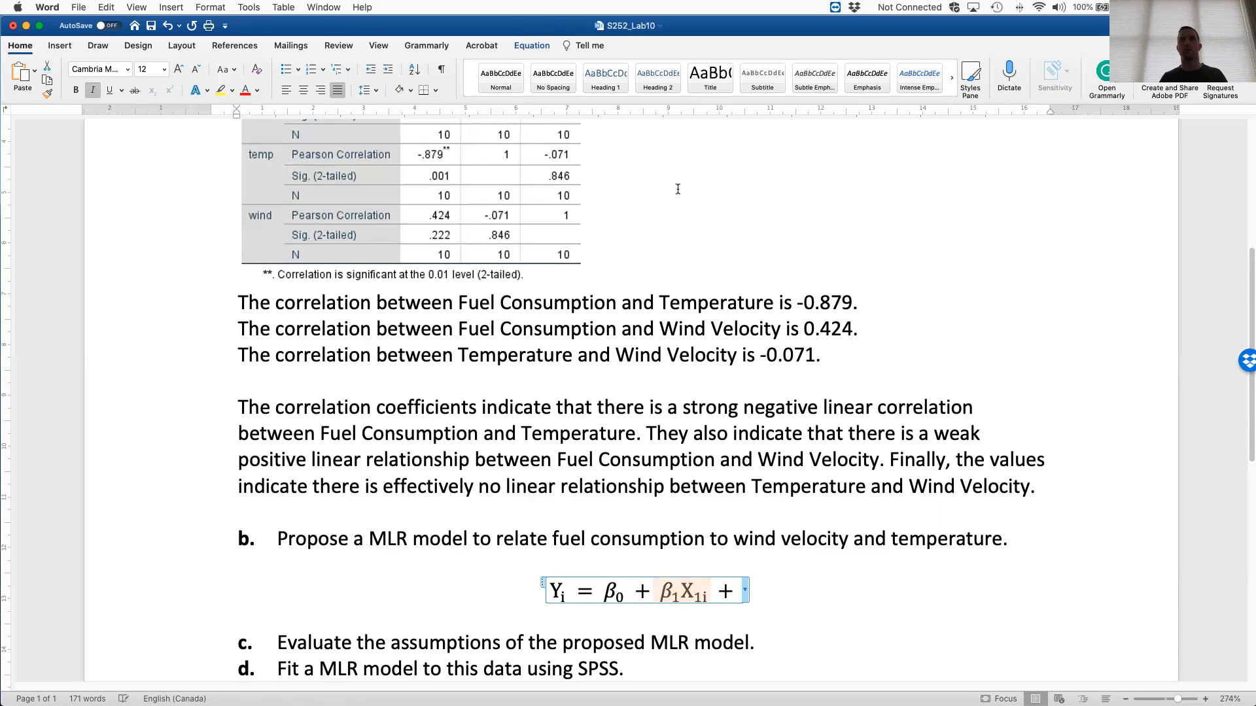
key(super+c)
key(Right)
key(Right)
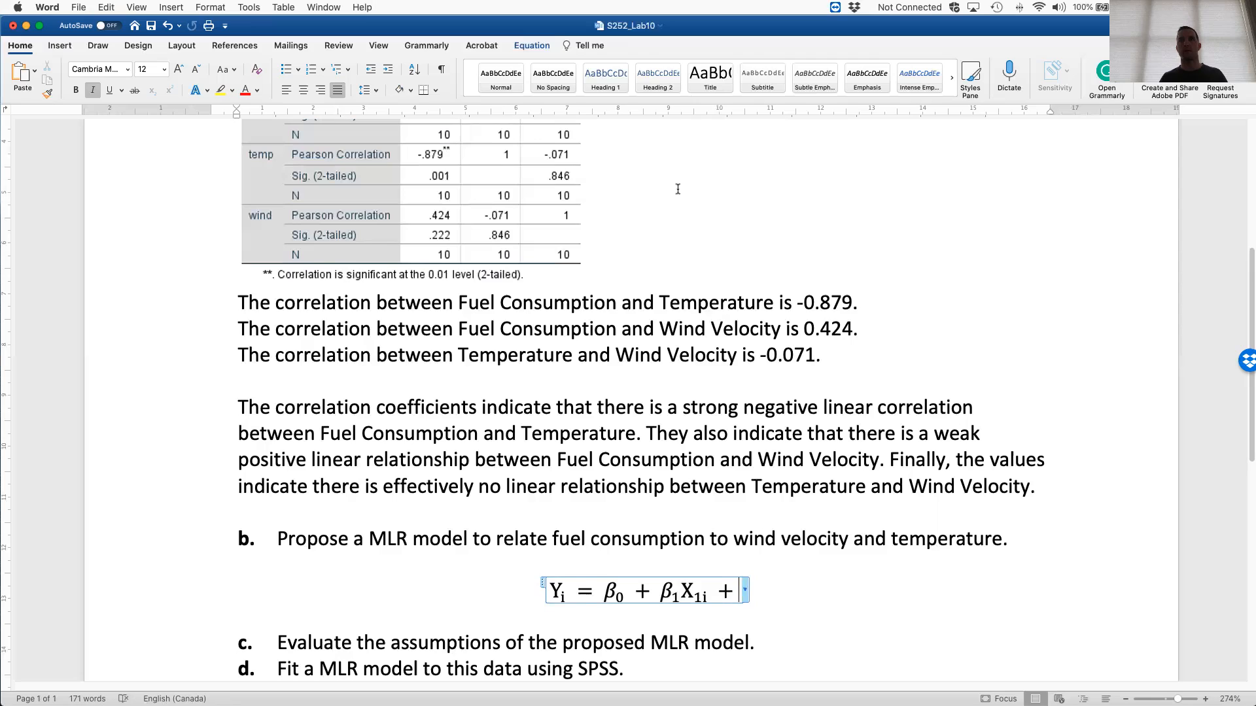
key(super+v)
key(Left)
key(BackSpace)
text(2)
Change the subscript of the β in front of X2i to 2
key(Left)
key(Left)
key(Left)
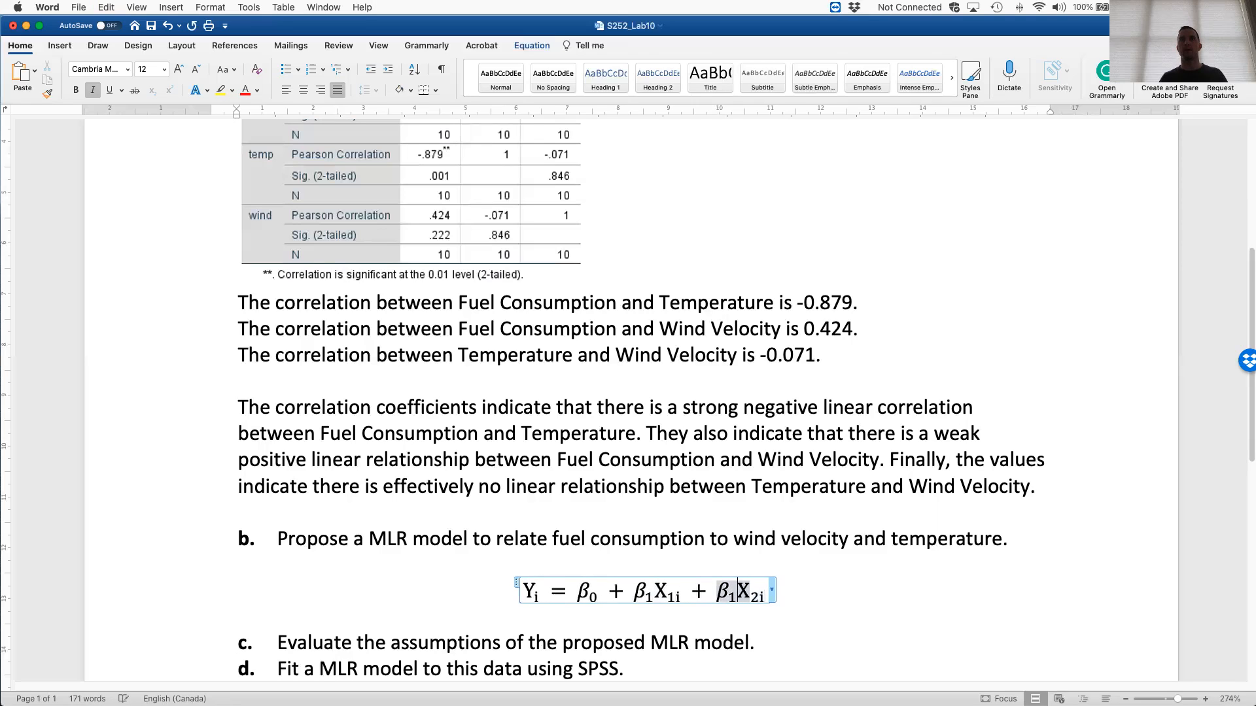
key(BackSpace)
text(2)
key(Right)
key(Right)
key(Right)
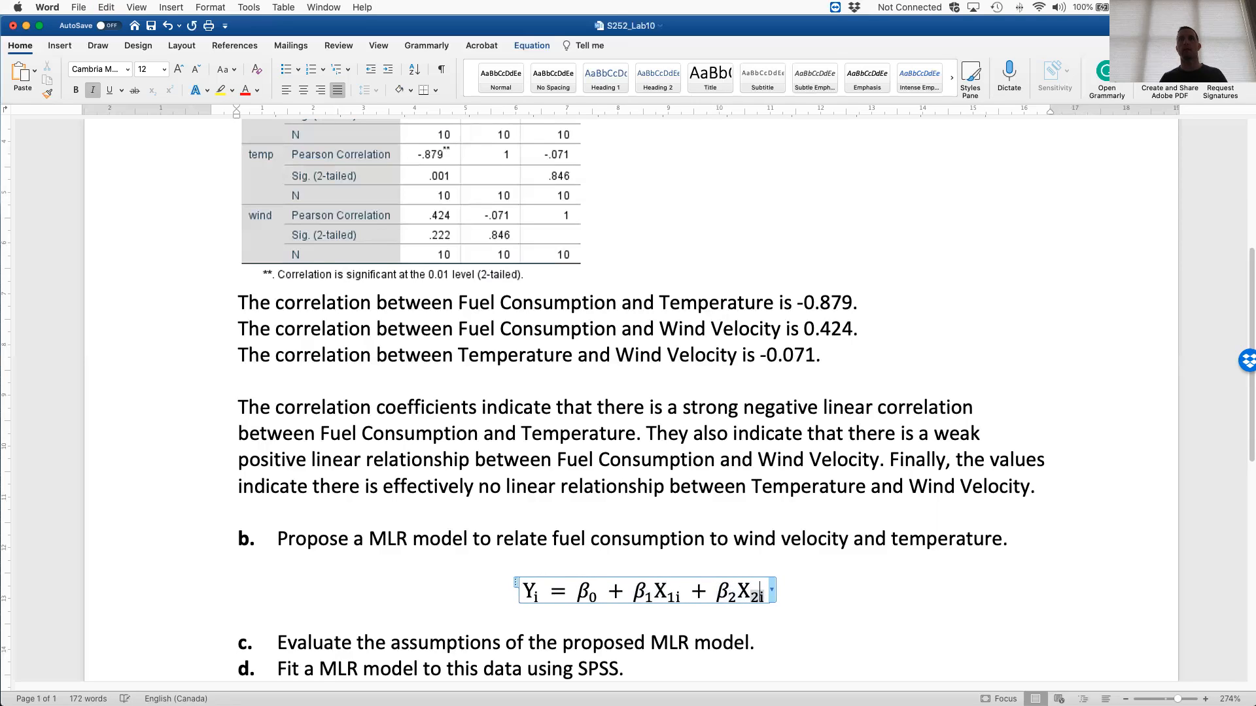
Add a plus sign after β2X2i at normal level, keeping the X subscript as 2i
text(+)
key(BackSpace)
key(BackSpace)
key(BackSpace)
key(BackSpace)
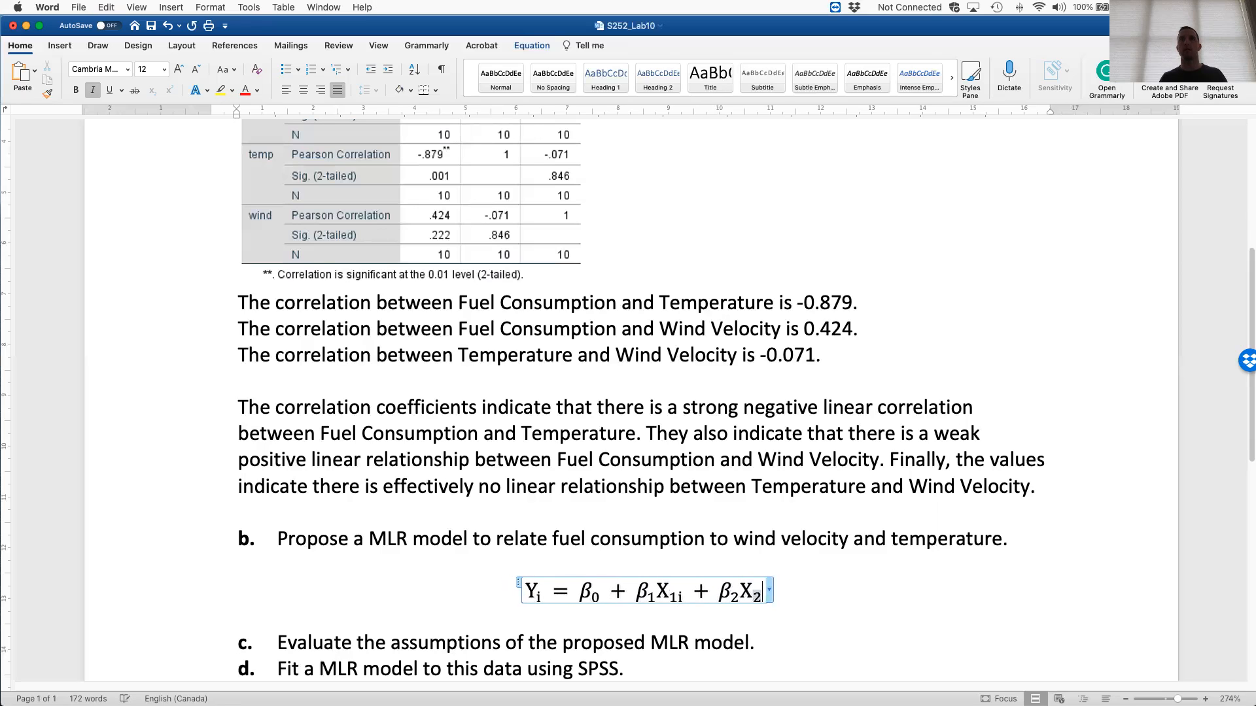
text(i)
key(Right)
text(+)
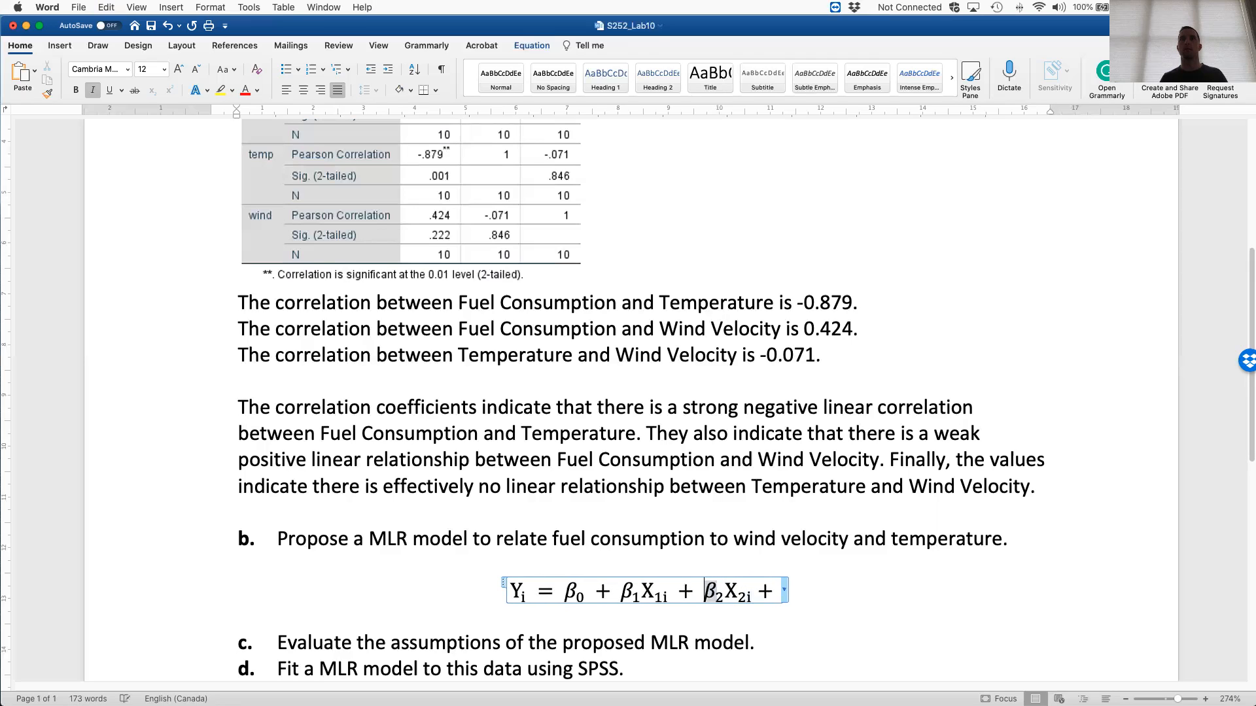
Retype the plus sign between β1X1i and β2X2i without the extra spacing around it
click(704, 592)
key(BackSpace)
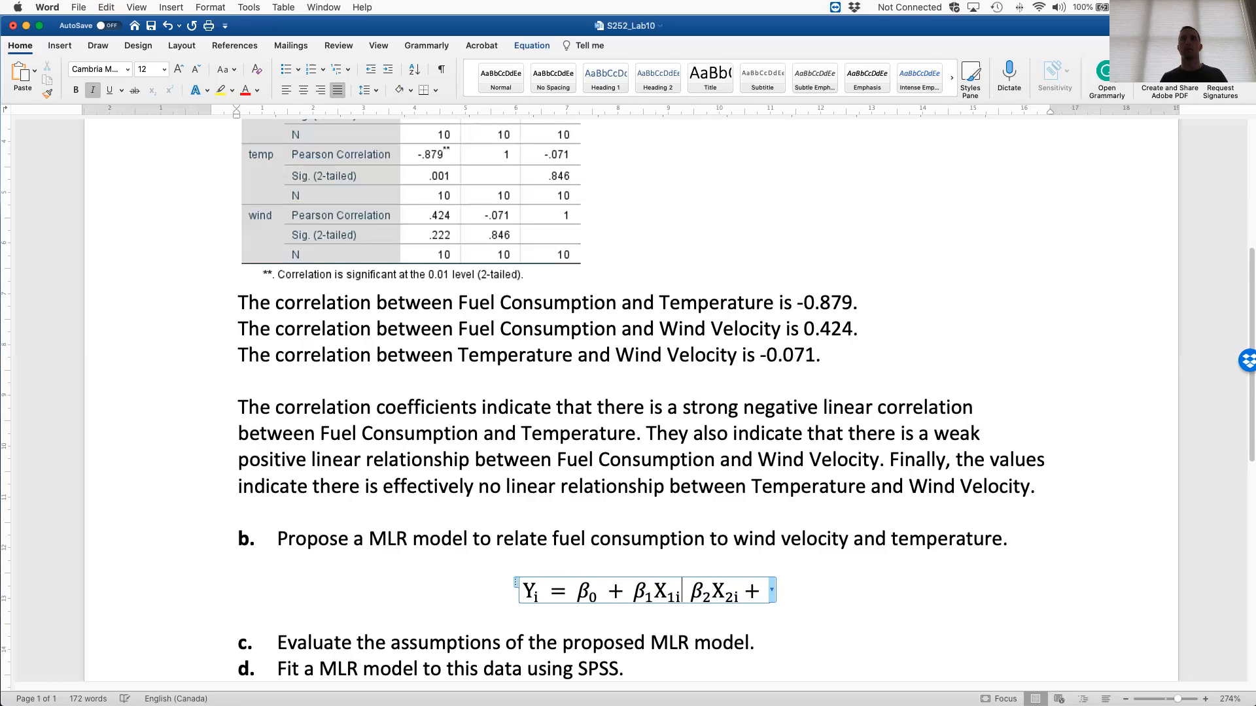
text(+)
key(BackSpace)
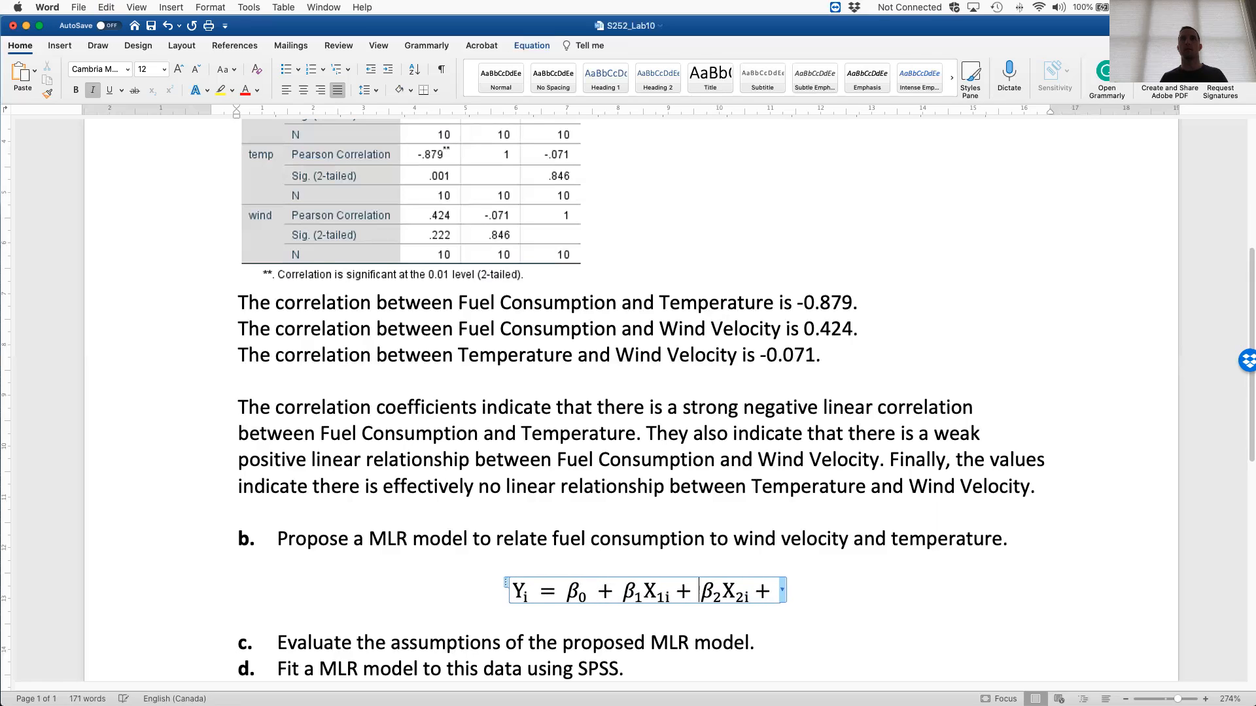
key(BackSpace)
Insert the ε symbol after the last plus sign of the model equation
key(Left)
key(Right)
key(Right)
key(Right)
key(Right)
key(Right)
key(Right)
key(Right)
key(Right)
key(Right)
key(Right)
key(Right)
key(Right)
key(Right)
key(Right)
key(Right)
key(Left)
key(Left)
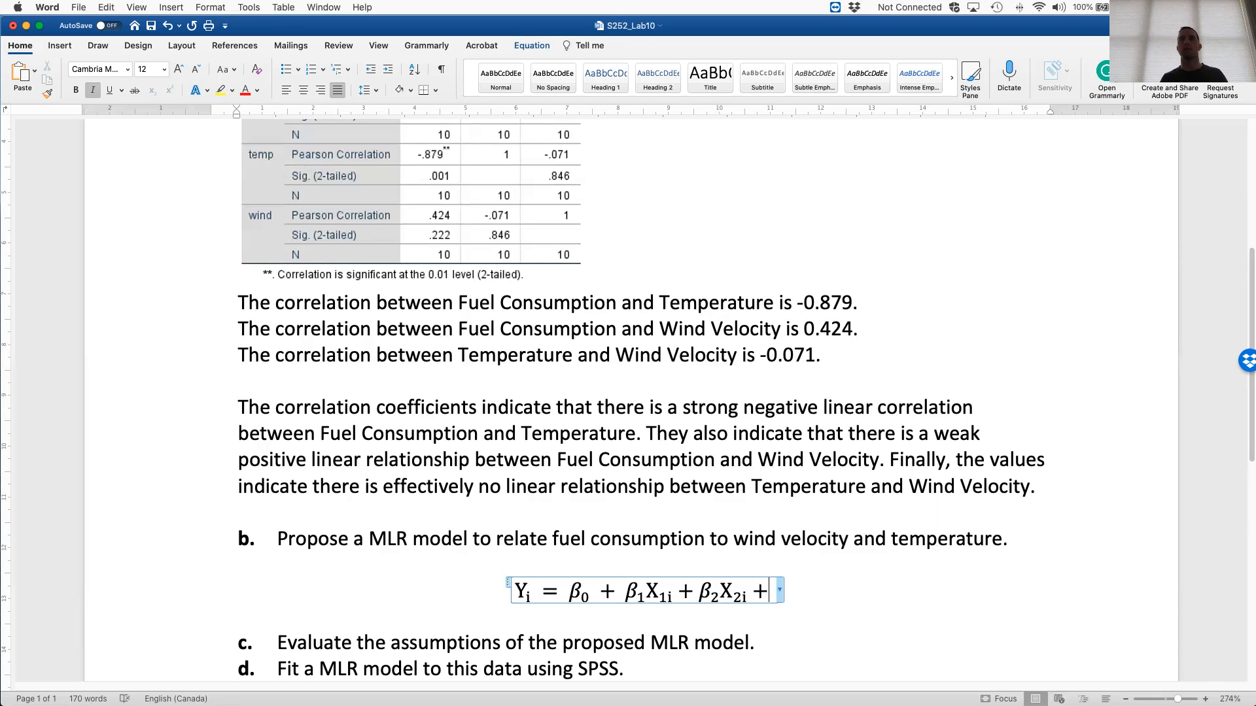
click(60, 46)
click(1034, 71)
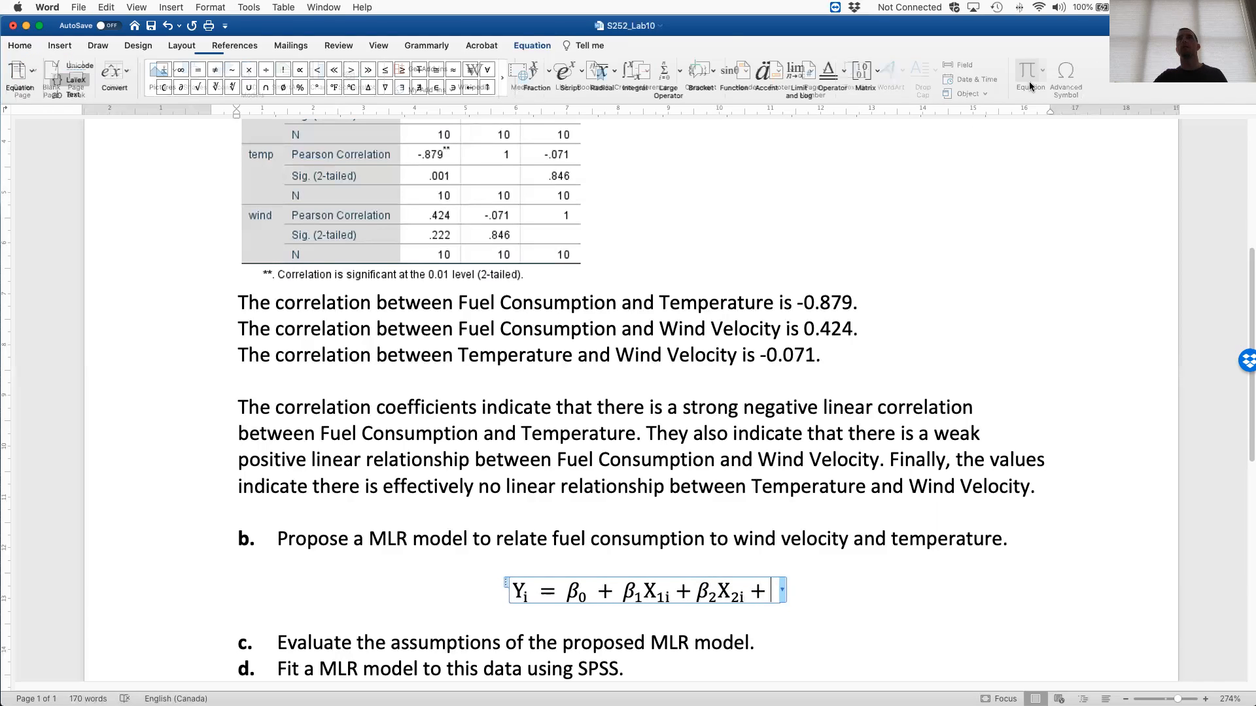
click(507, 80)
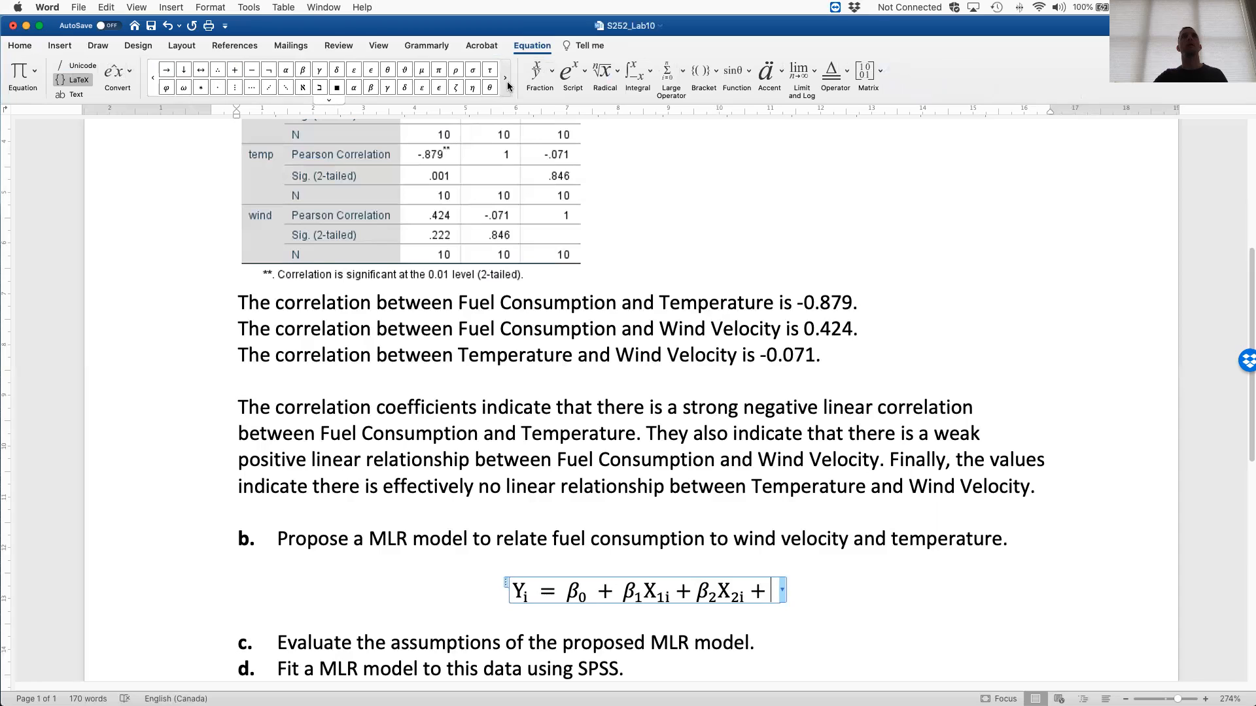
click(353, 70)
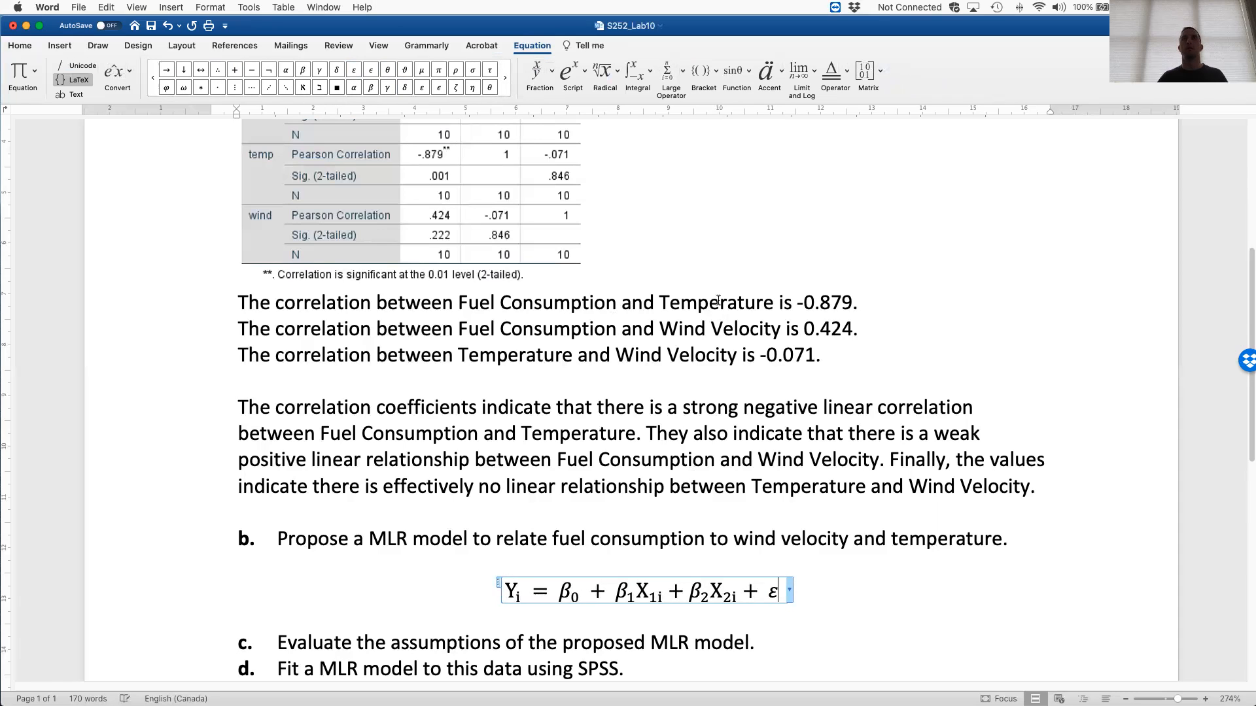
Give ε the subscript i and end the model equation with a comma
key(shift+Left)
click(568, 71)
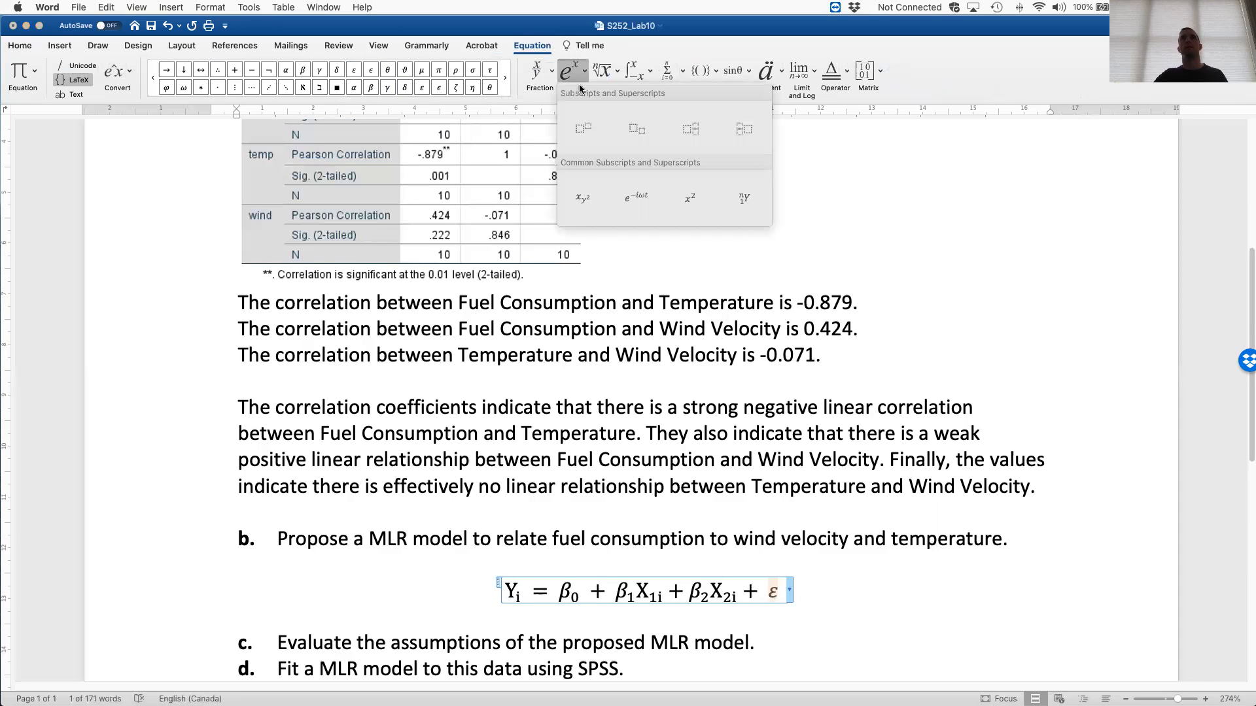
click(652, 129)
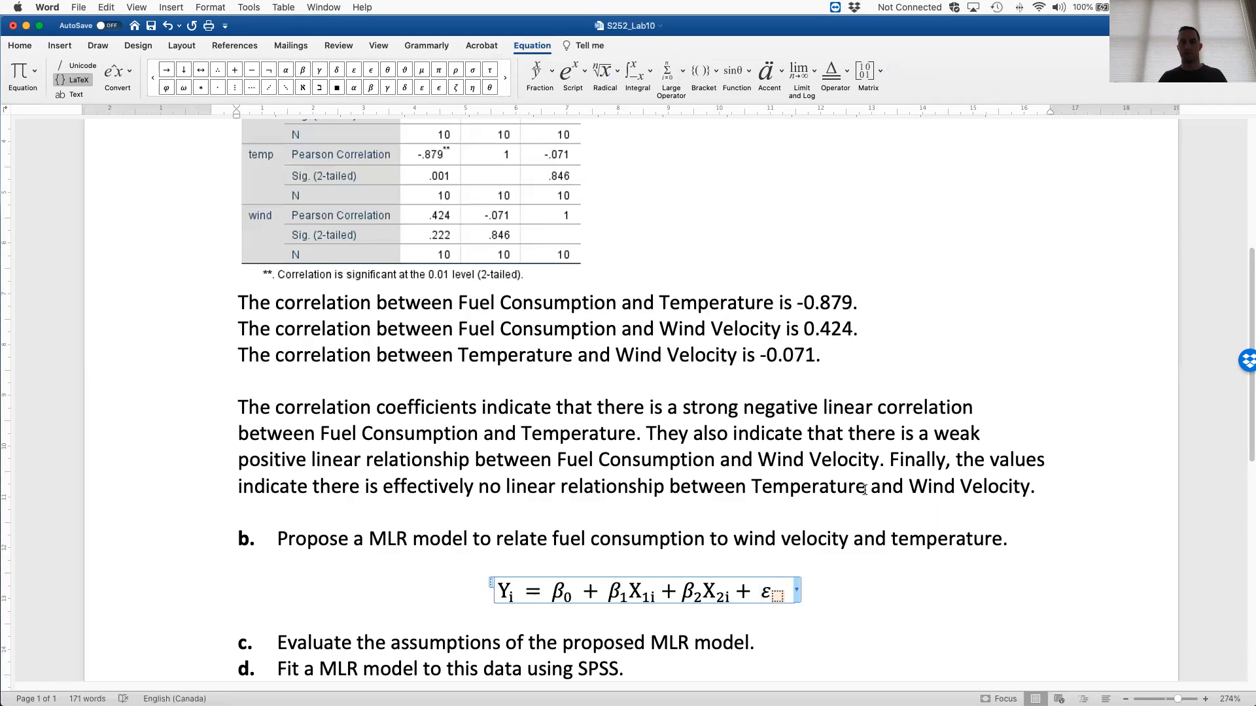
text(i)
key(Down)
key(Left)
text(,)
key(Down)
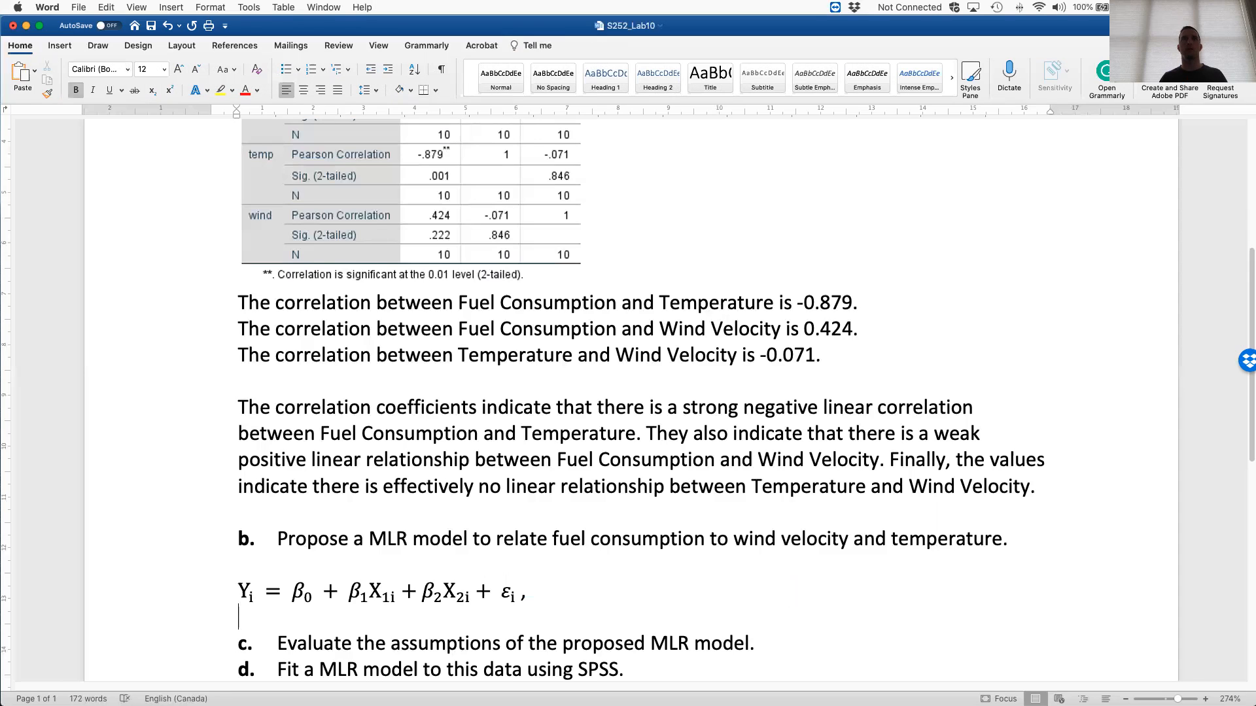
Add the word "where" in non-bold text on the line below the equation
key(Return)
text(whe)
key(BackSpace)
key(BackSpace)
key(Up)
text(wgere)
key(BackSpace)
key(BackSpace)
key(BackSpace)
key(BackSpace)
key(BackSpace)
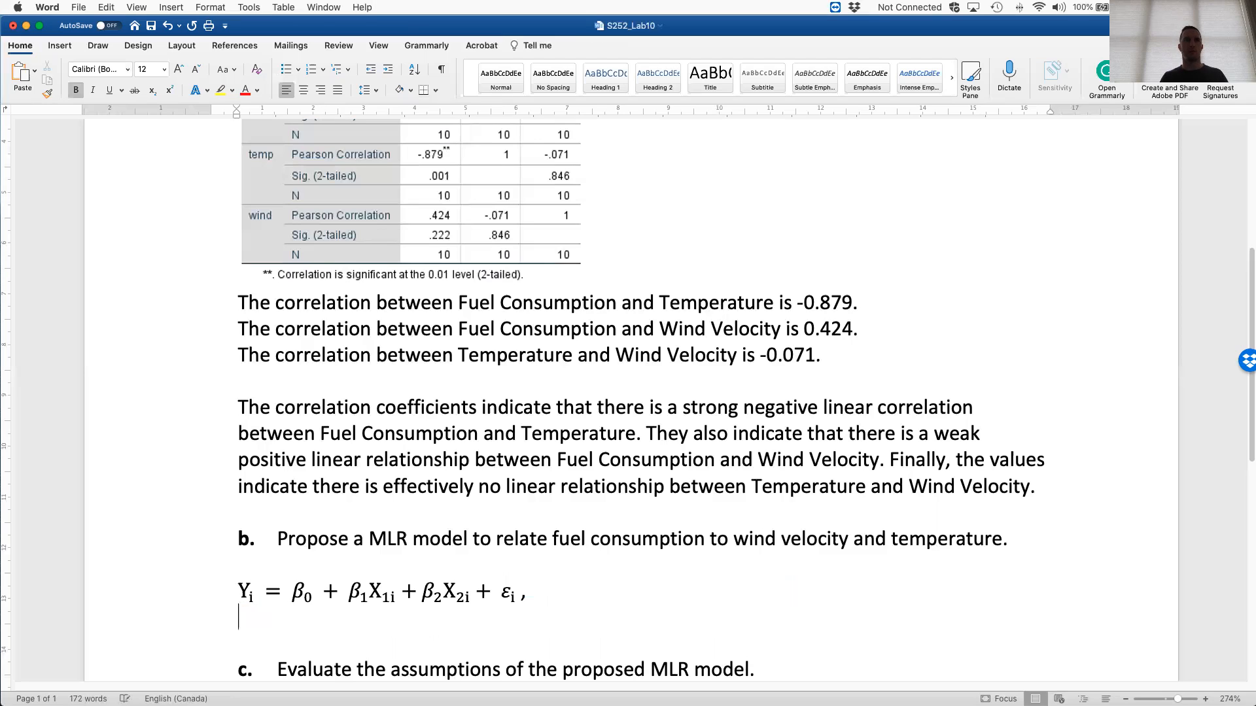
key(super+v)
key(super+z)
key(super+b)
text(where)
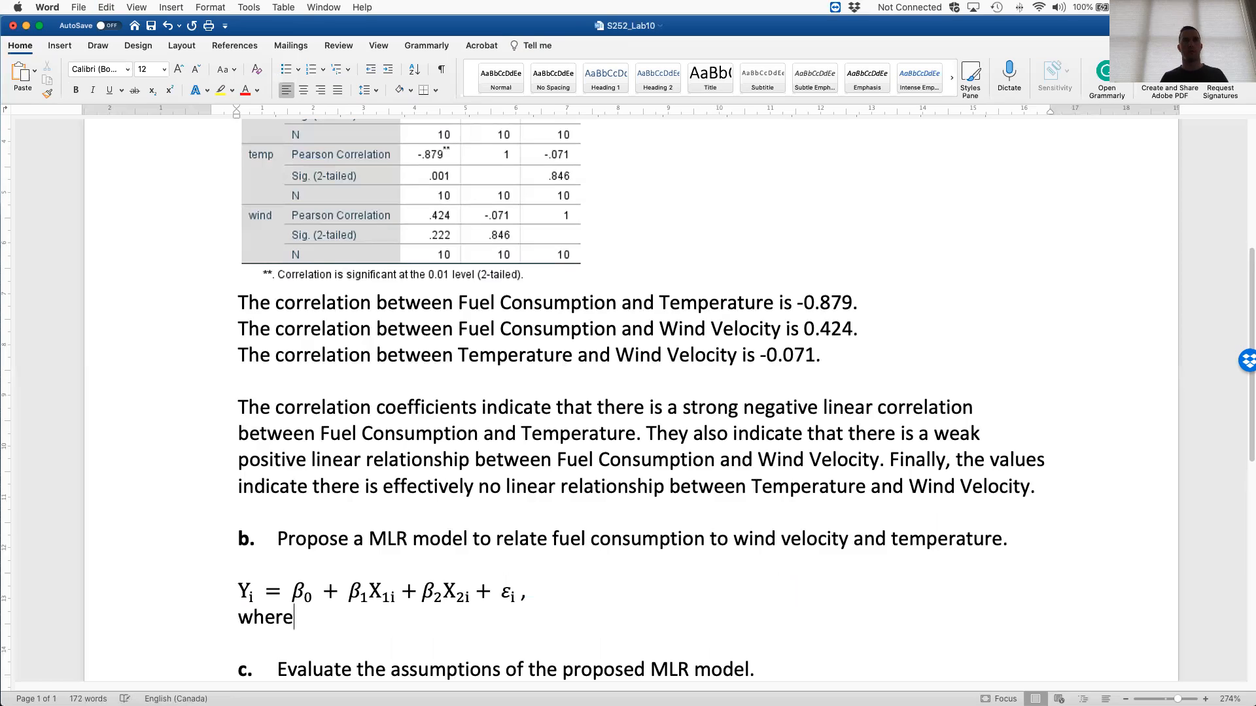
Center the model equation and join the word "where" onto its line after the comma
key(Up)
key(Left)
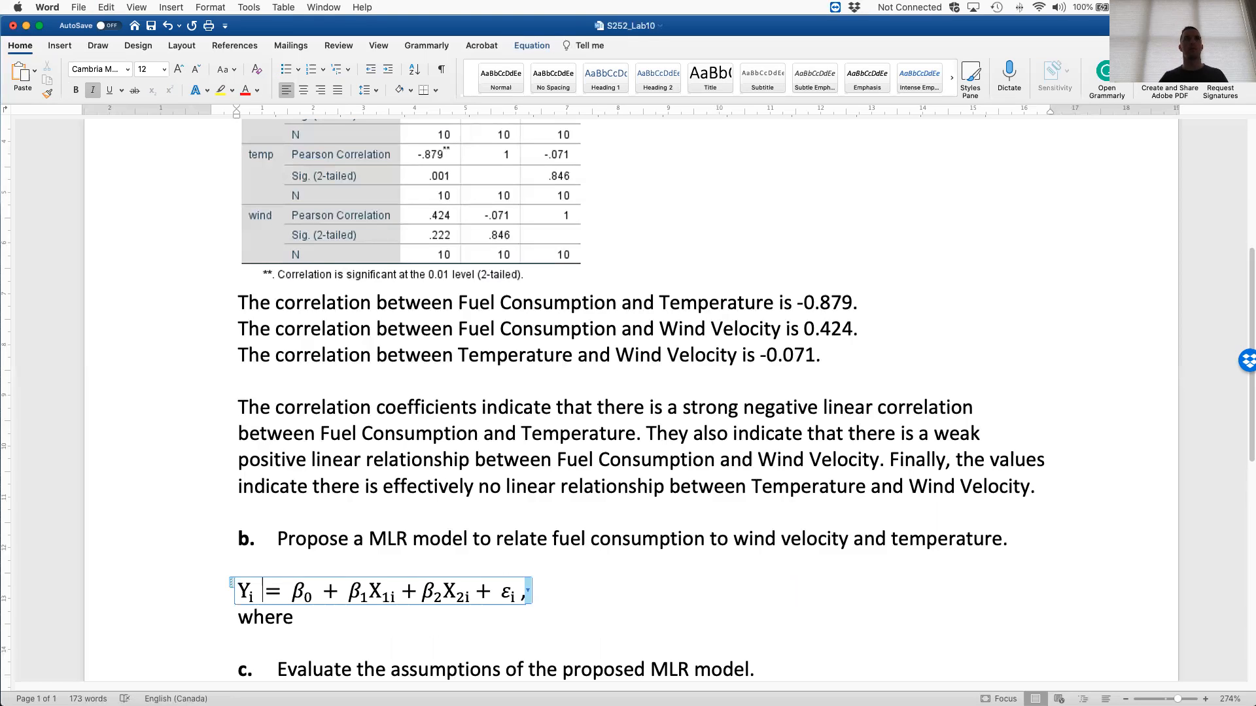
click(303, 90)
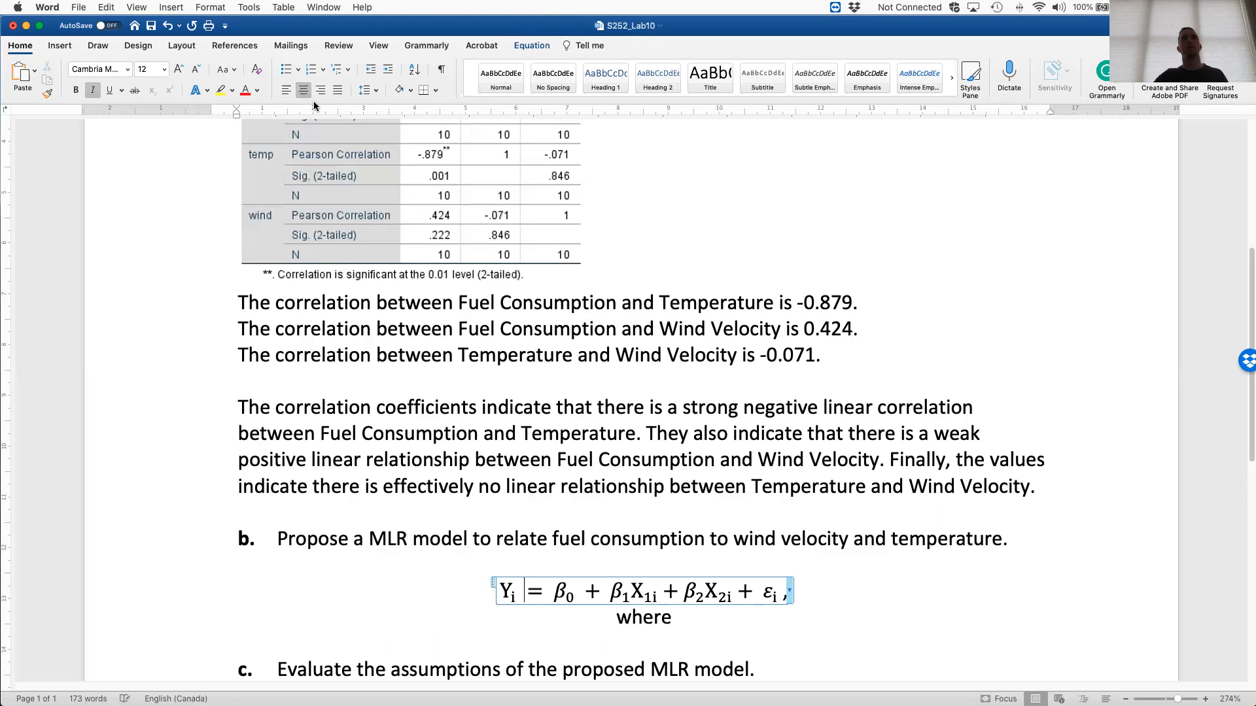
click(633, 619)
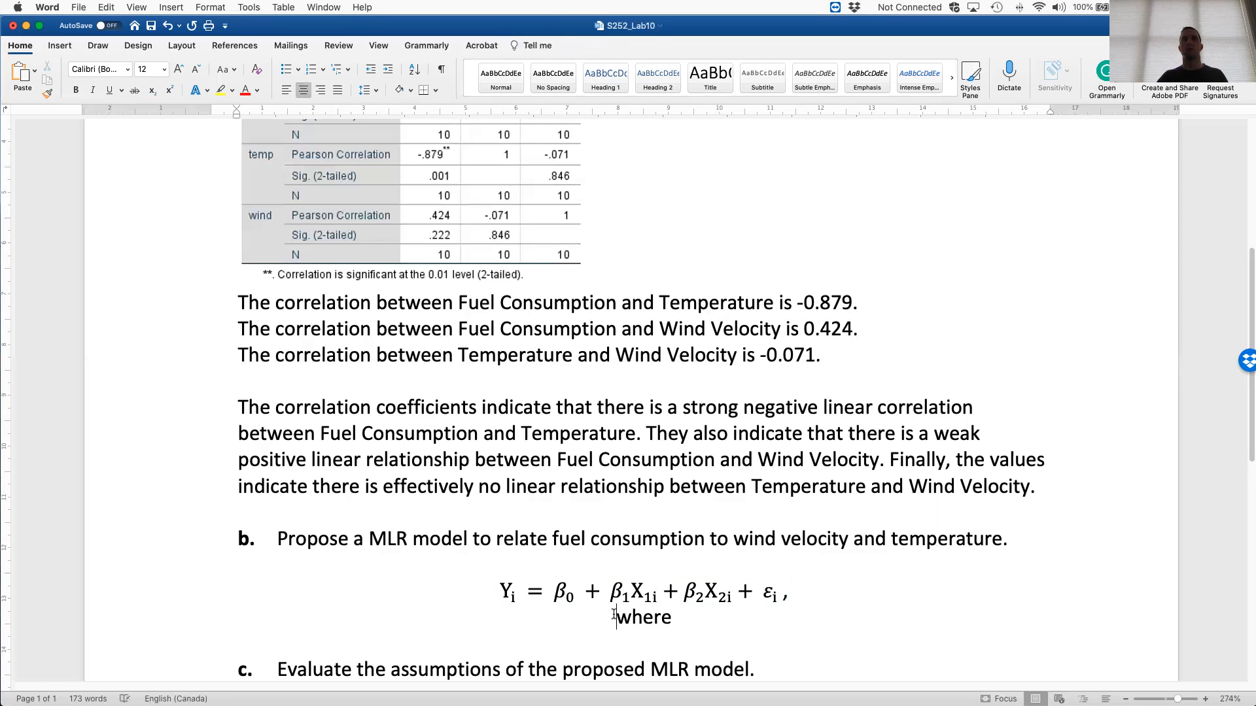
key(BackSpace)
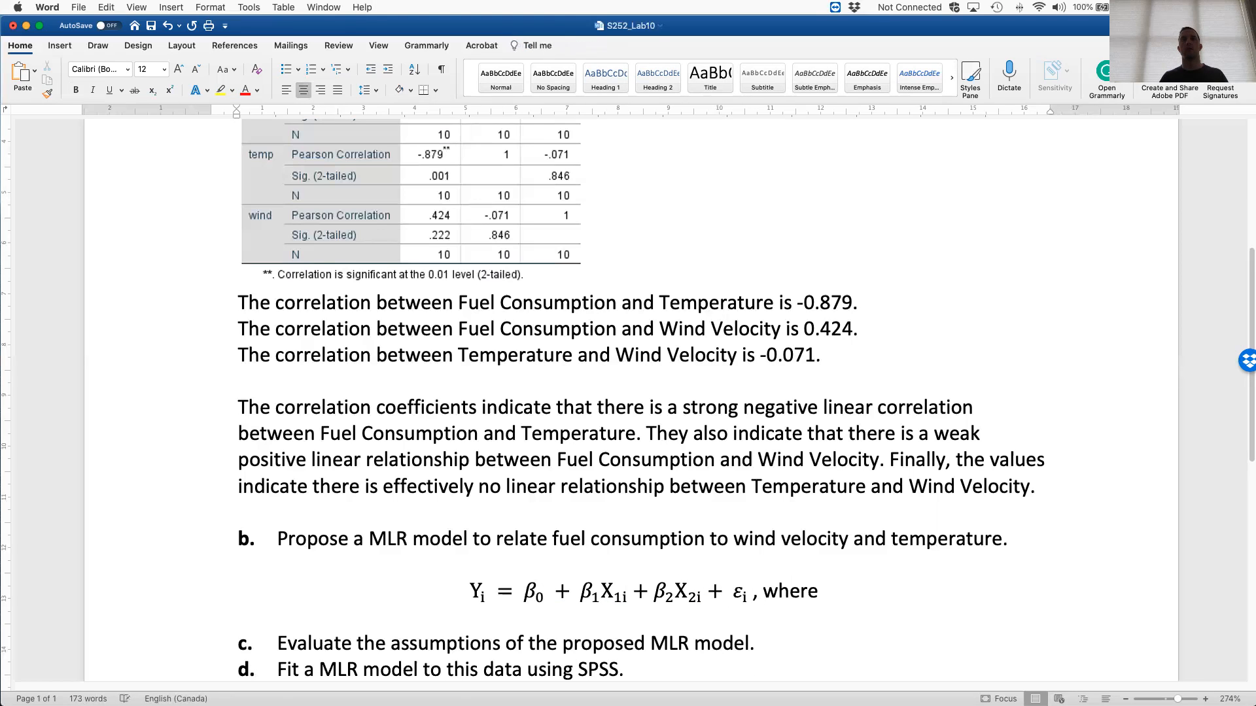
Start a left-aligned dashed list below the equation, beginning with X and the subscript 1i
key(Return)
key(super+l)
text(-)
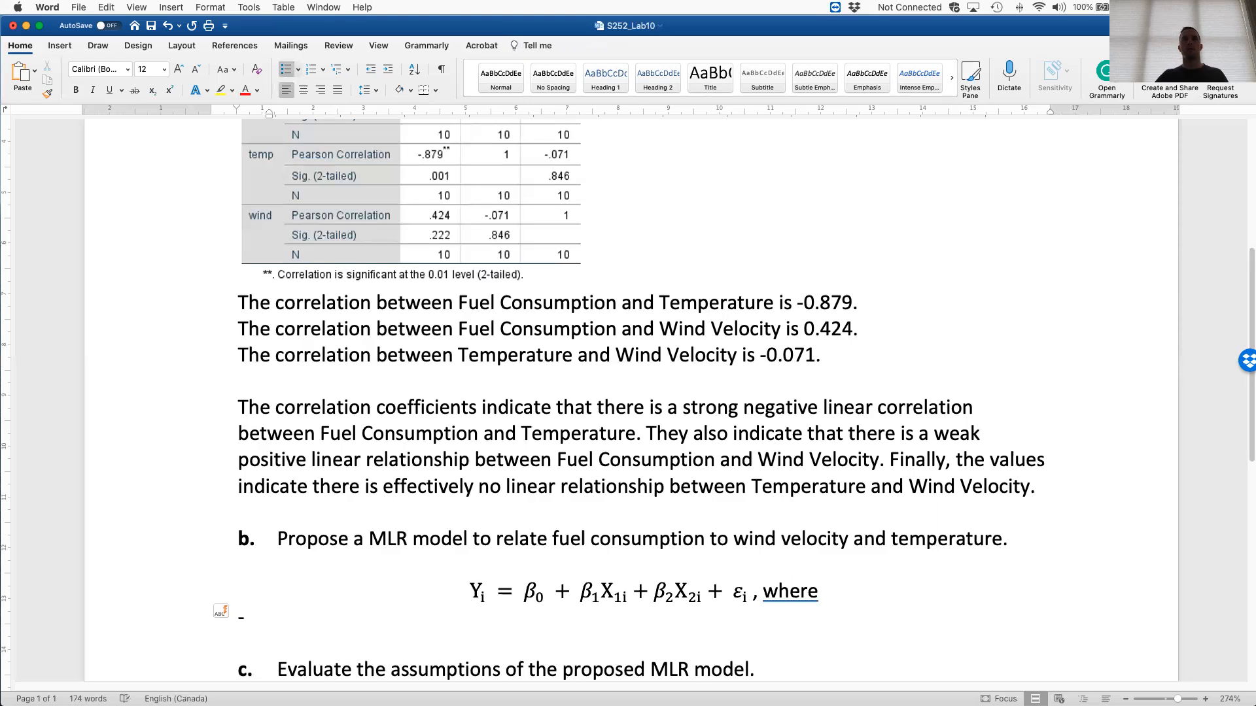
scroll(911, 388, down, 3)
text(X)
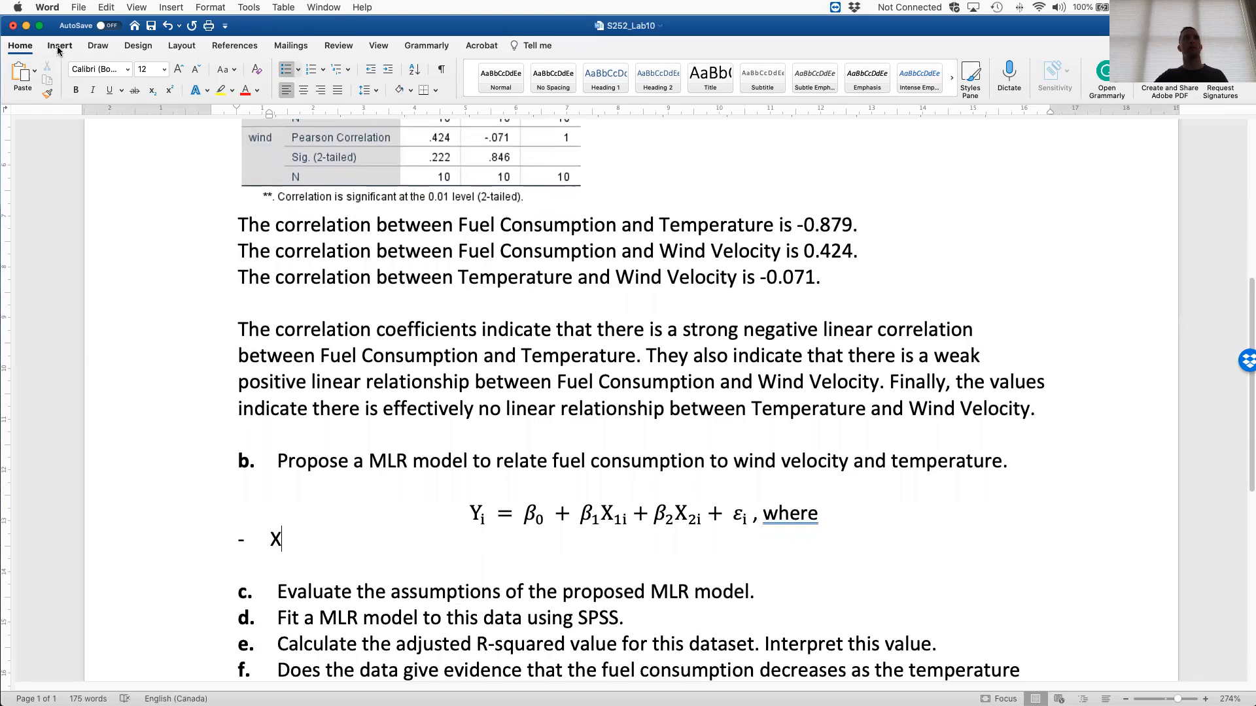
click(154, 94)
text(1i)
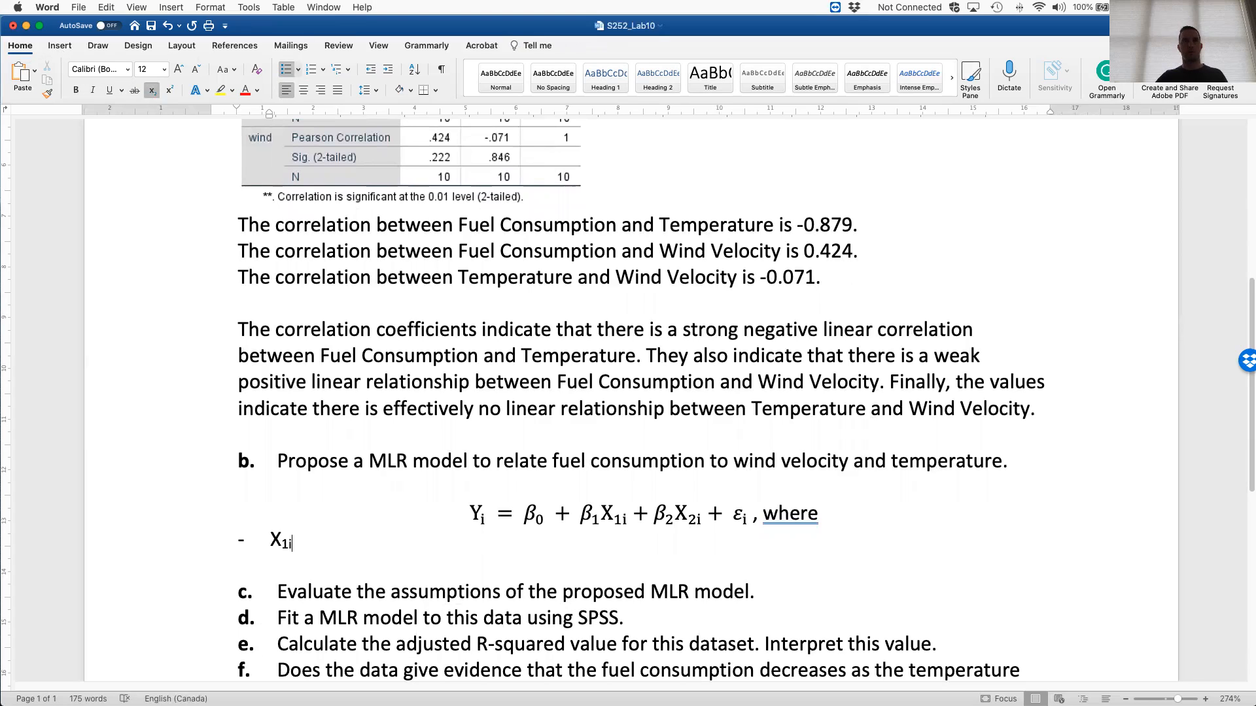
Complete the X1i list item with "represents the temperature" in normal-level text
click(152, 91)
text(is the)
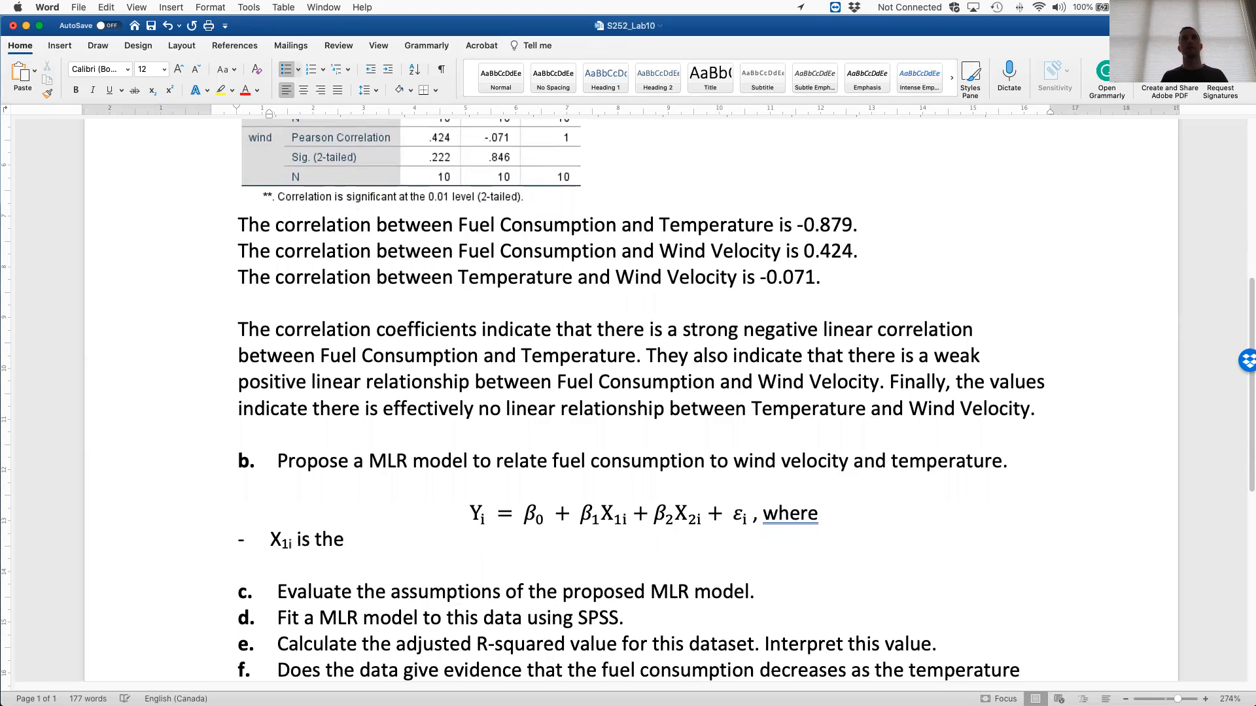
key(BackSpace)
key(BackSpace)
key(BackSpace)
text(r)
key(BackSpace)
key(BackSpace)
text(represents the wind)
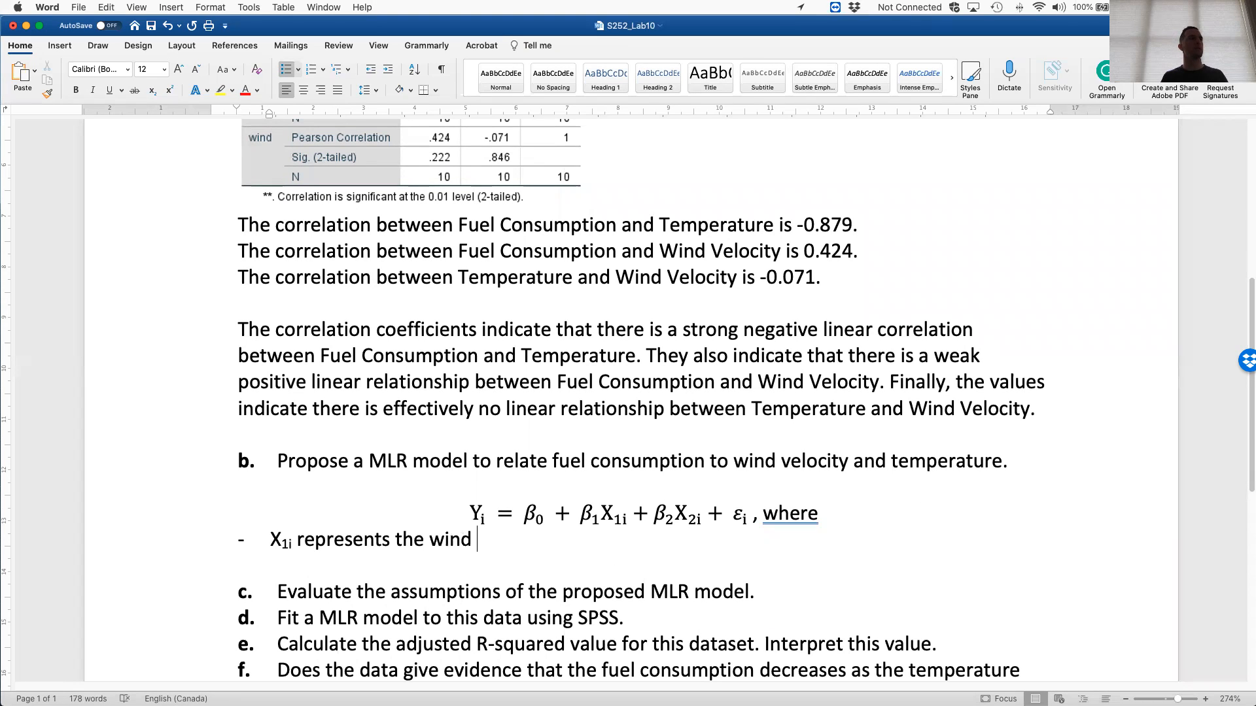
key(BackSpace)
key(BackSpace)
key(BackSpace)
text(temperature)
Add the list item "X2i represents the wind velocity" with 2i as a subscript
key(Return)
text(X)
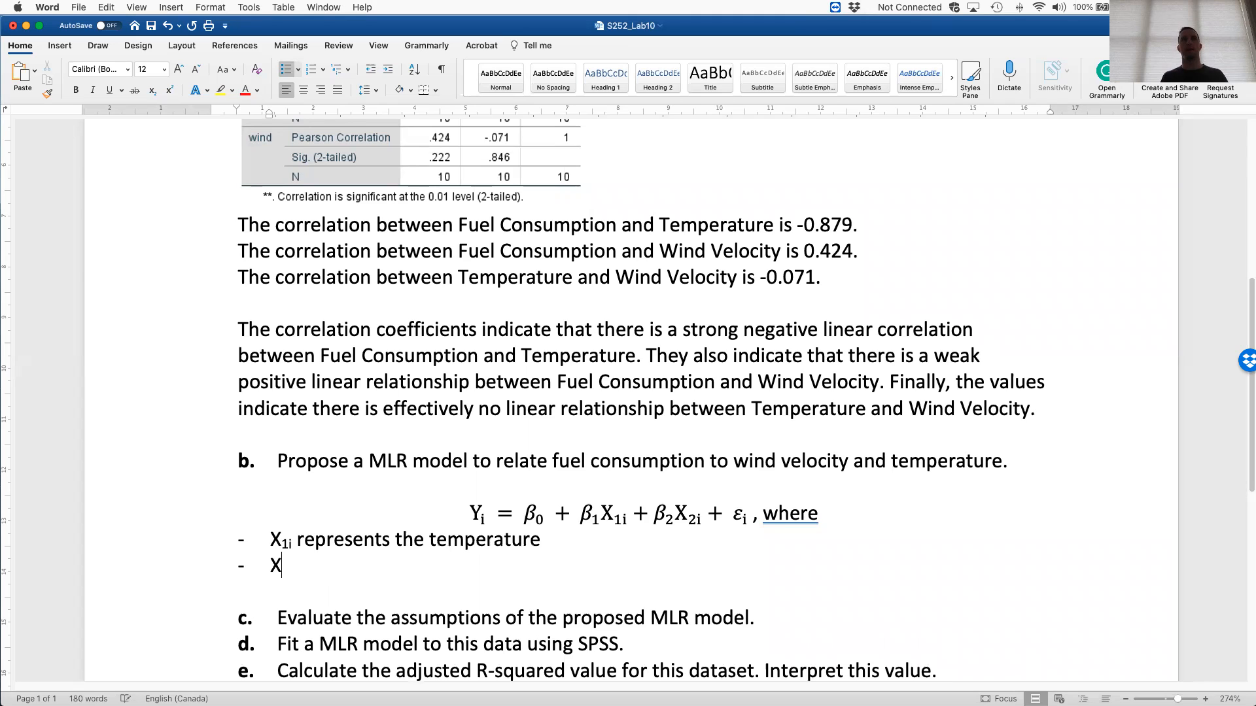
click(153, 89)
text(2i)
click(157, 96)
text(represnt)
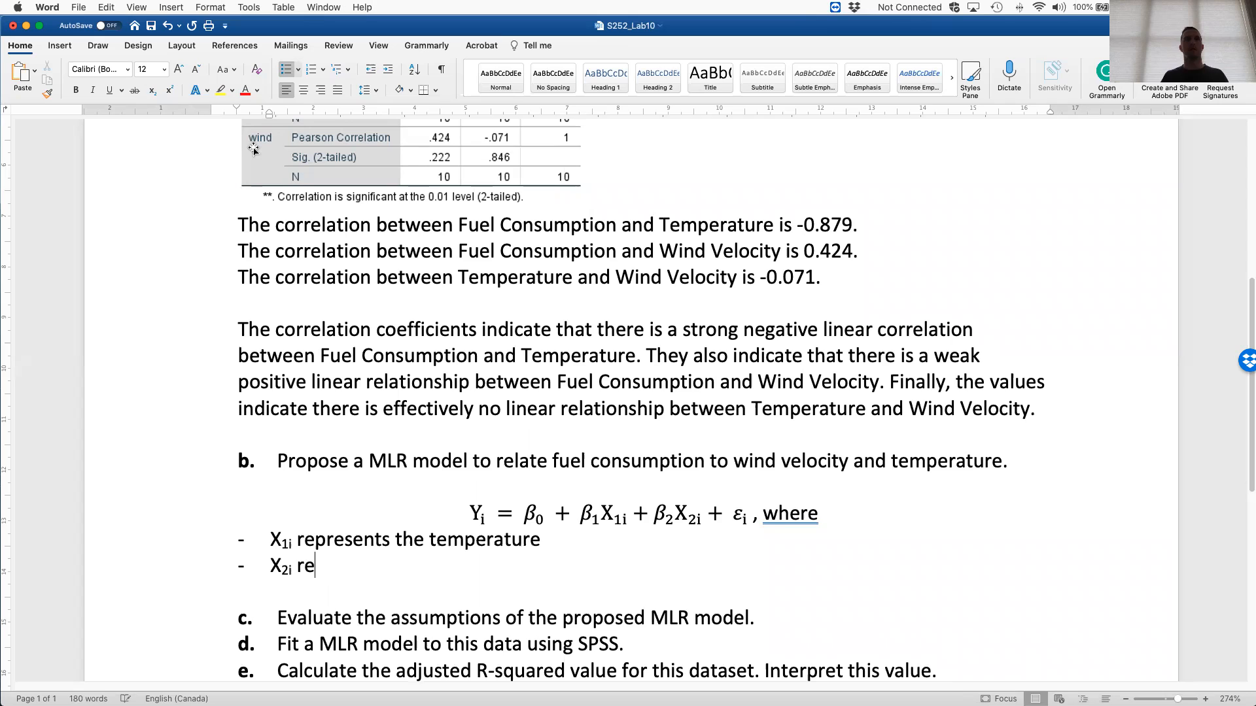
key(BackSpace)
key(BackSpace)
text(ents the)
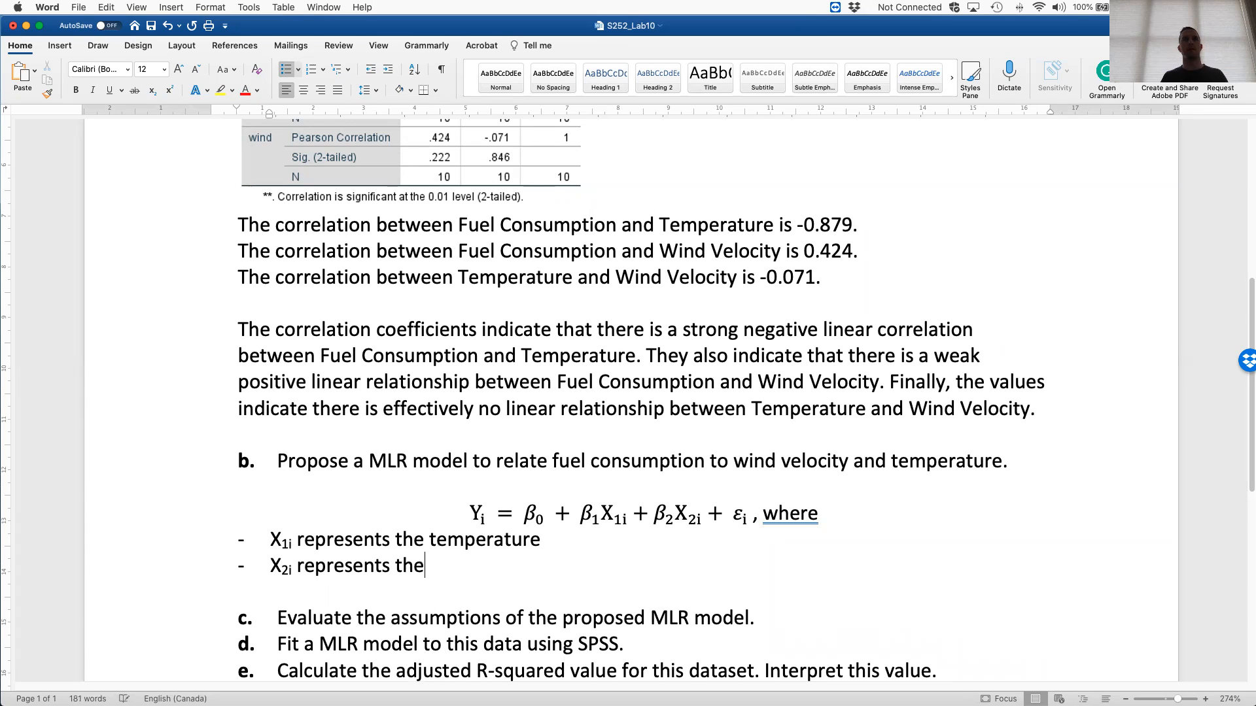
text( wind velocity)
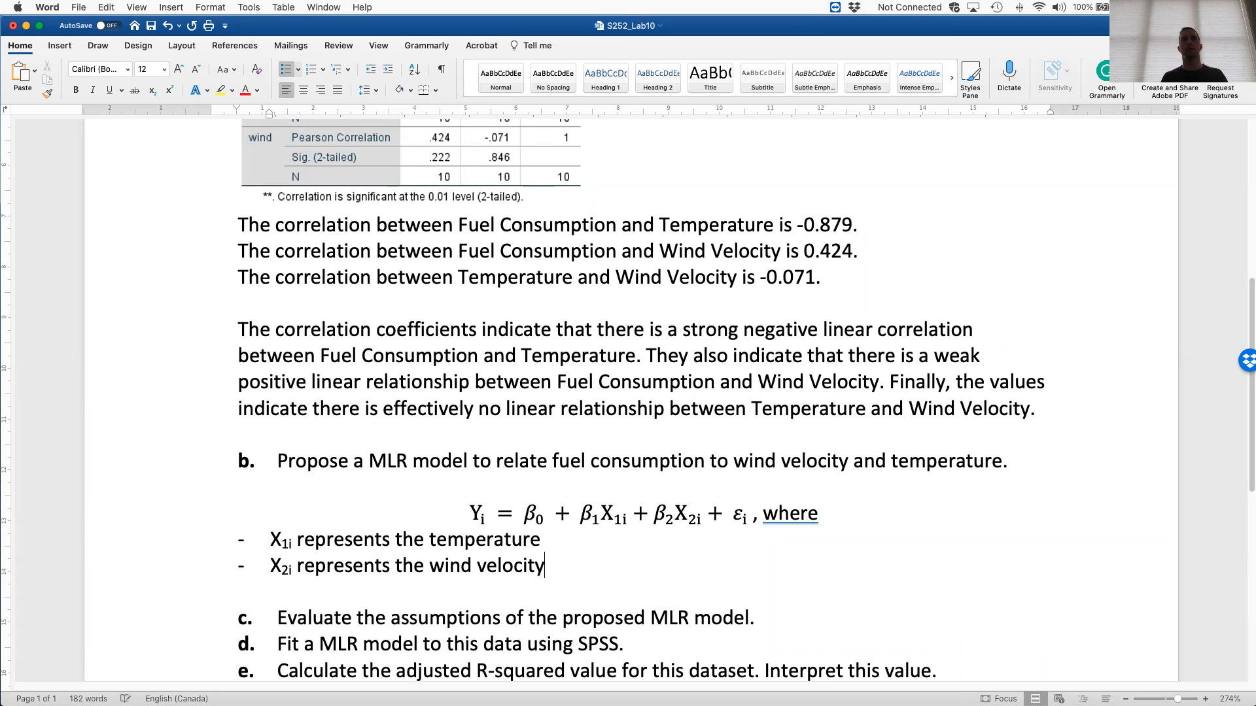
Insert a blank line below the equation and an empty dashed item above the X1i item
key(Left)
key(Left)
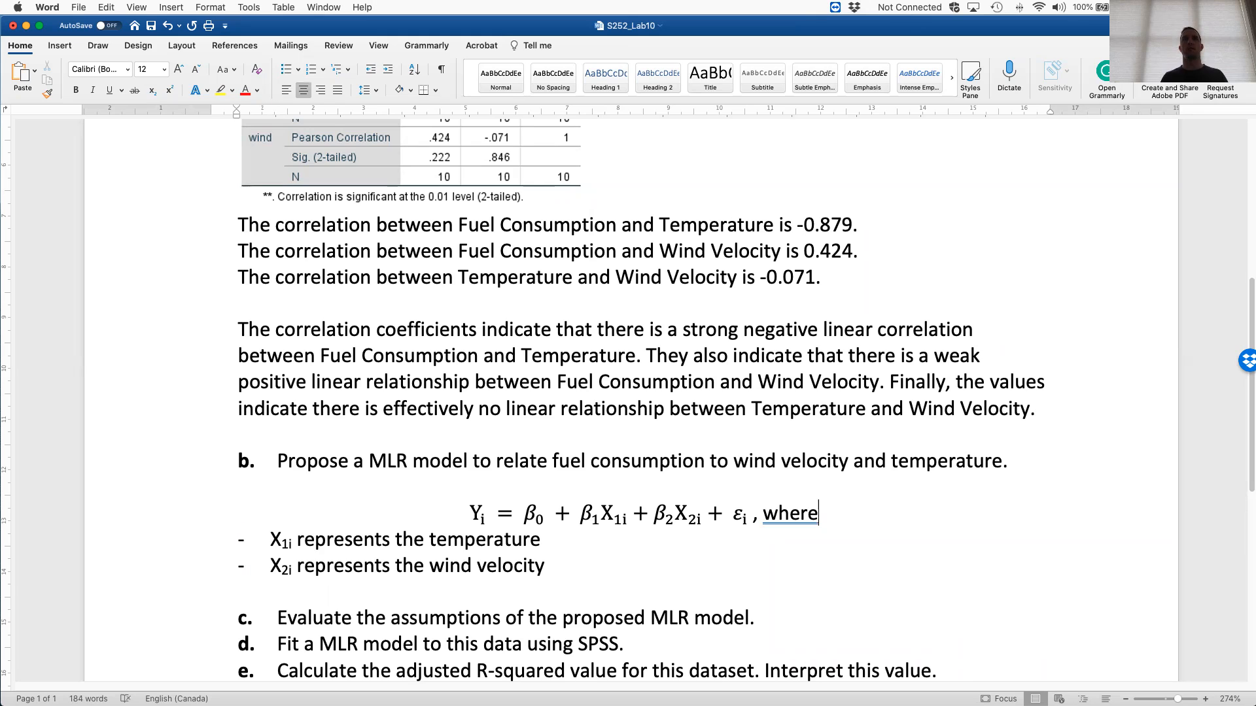
key(Return)
key(Left)
key(Right)
key(Left)
key(Right)
key(Right)
key(Return)
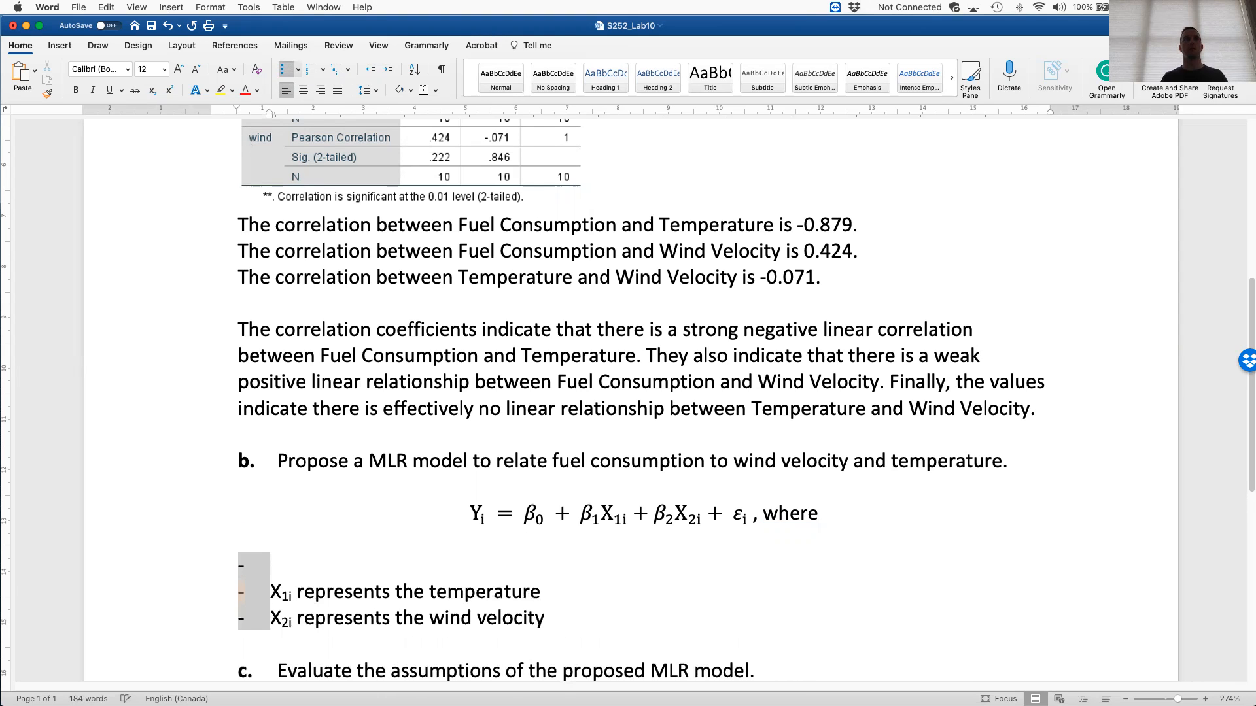
Fill the empty first list item with "Yi represents the fuel consumption", with the i as a subscript
text(Yi)
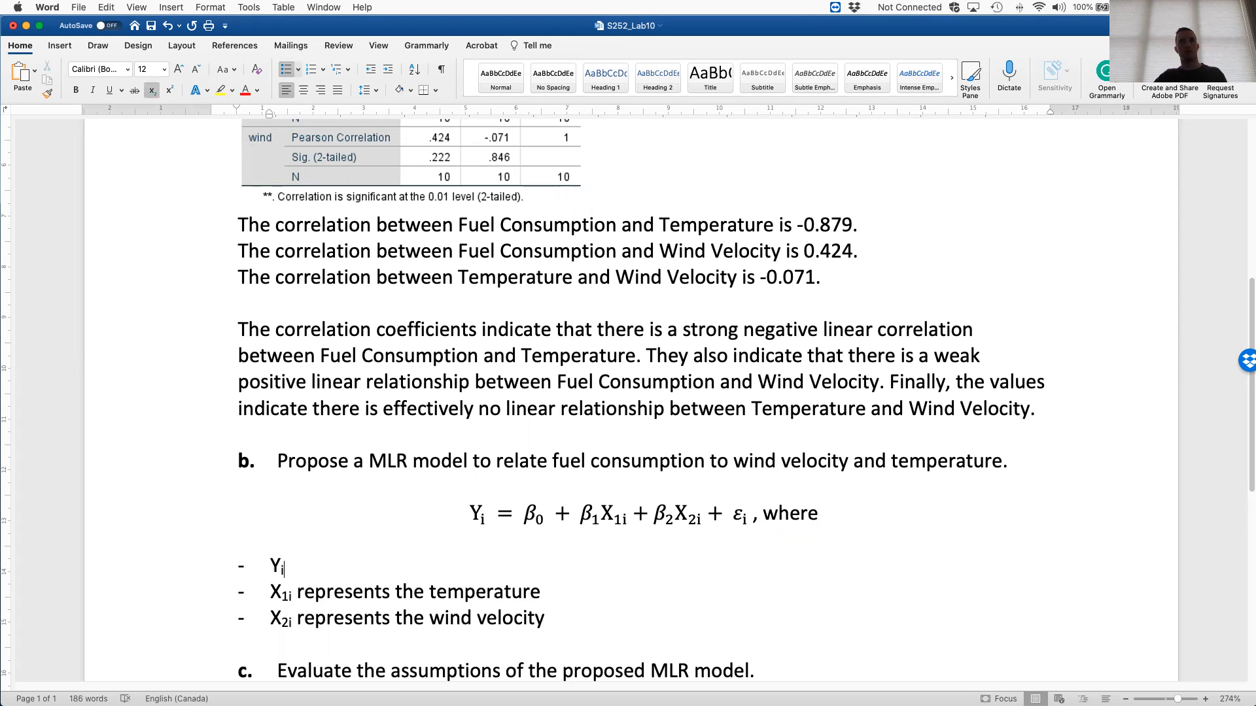
click(152, 90)
text(repre)
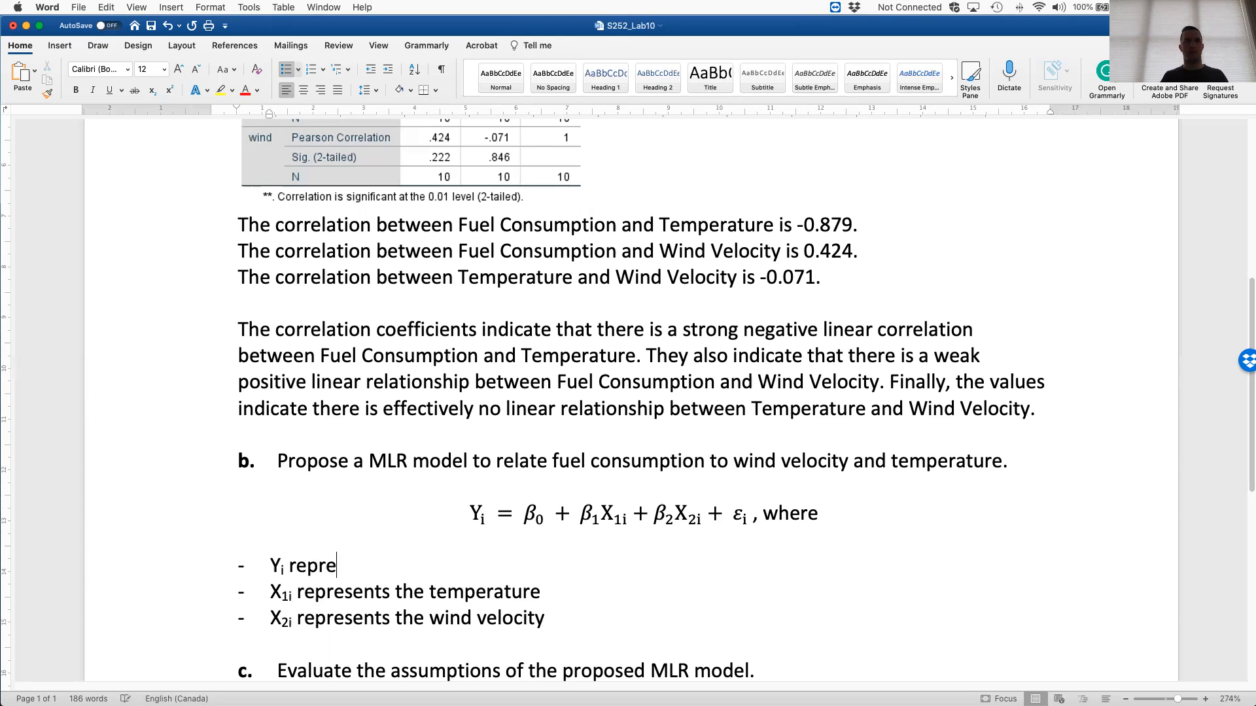
text(sents the fuel co)
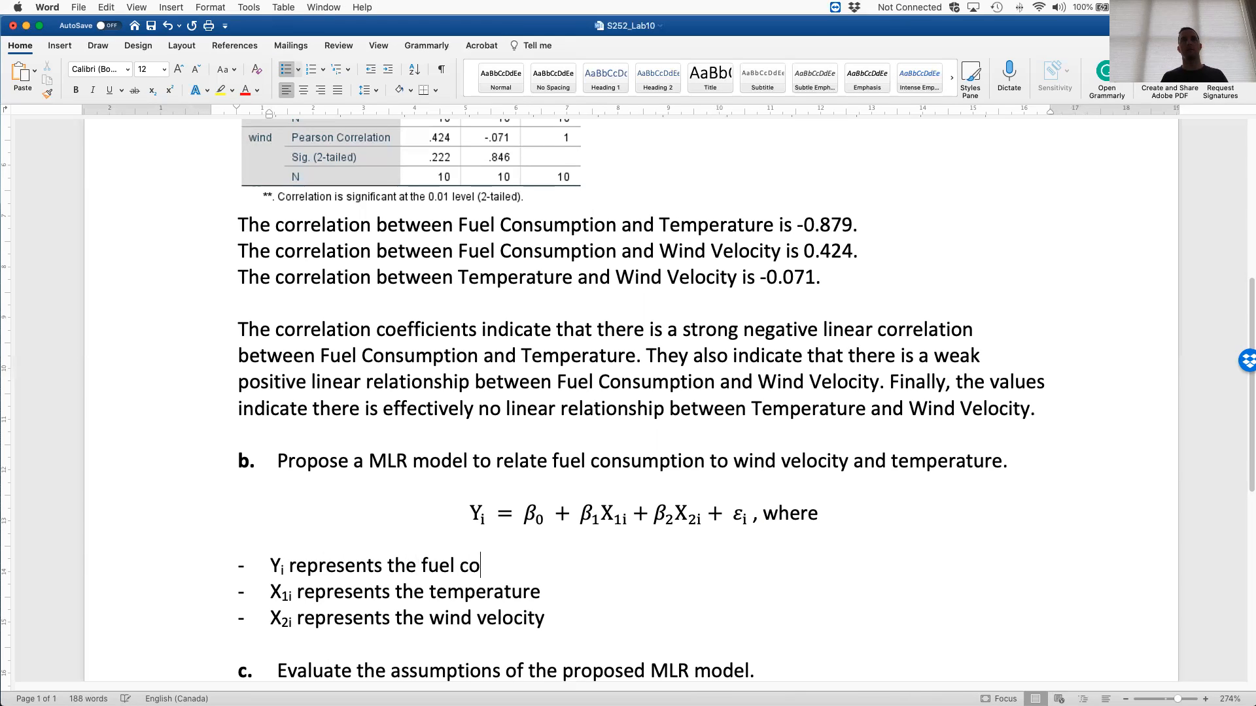
text(nsumption)
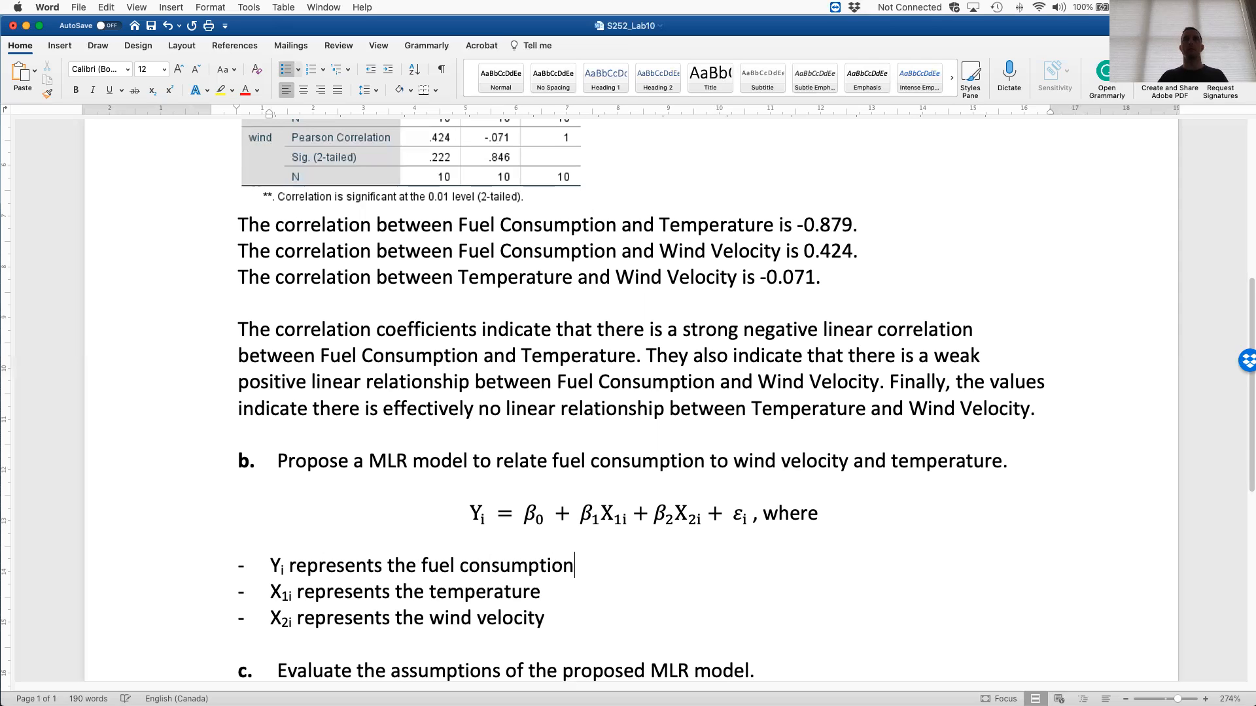
Add the list item "all other terms are as defined in lecture." after the X2i item
scroll(446, 276, down, 2)
scroll(446, 276, down, 4)
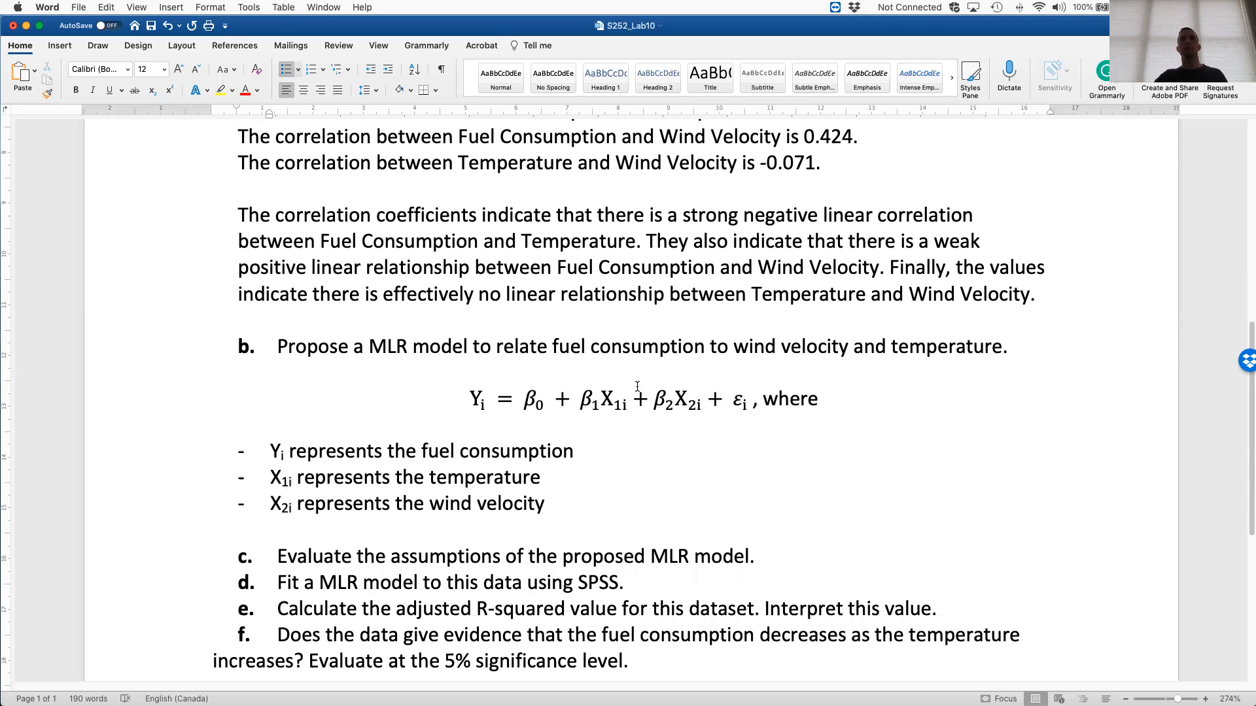
click(606, 485)
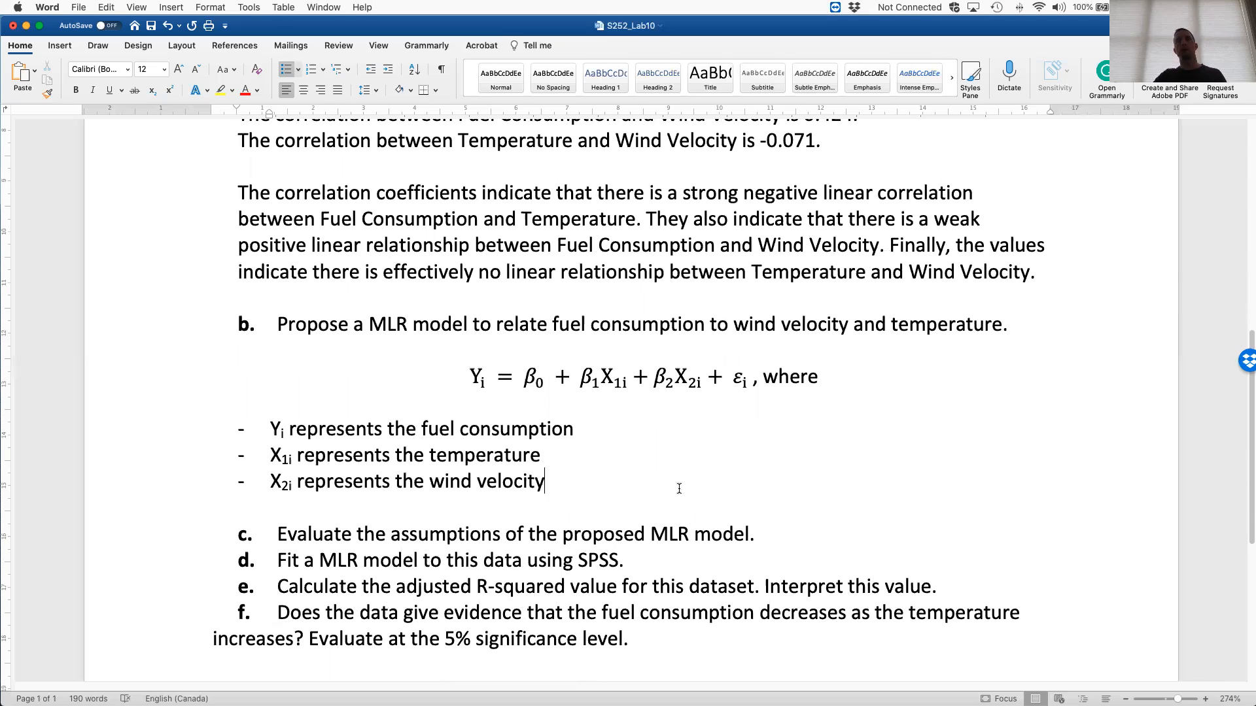
click(594, 384)
key(Return)
text(All terms)
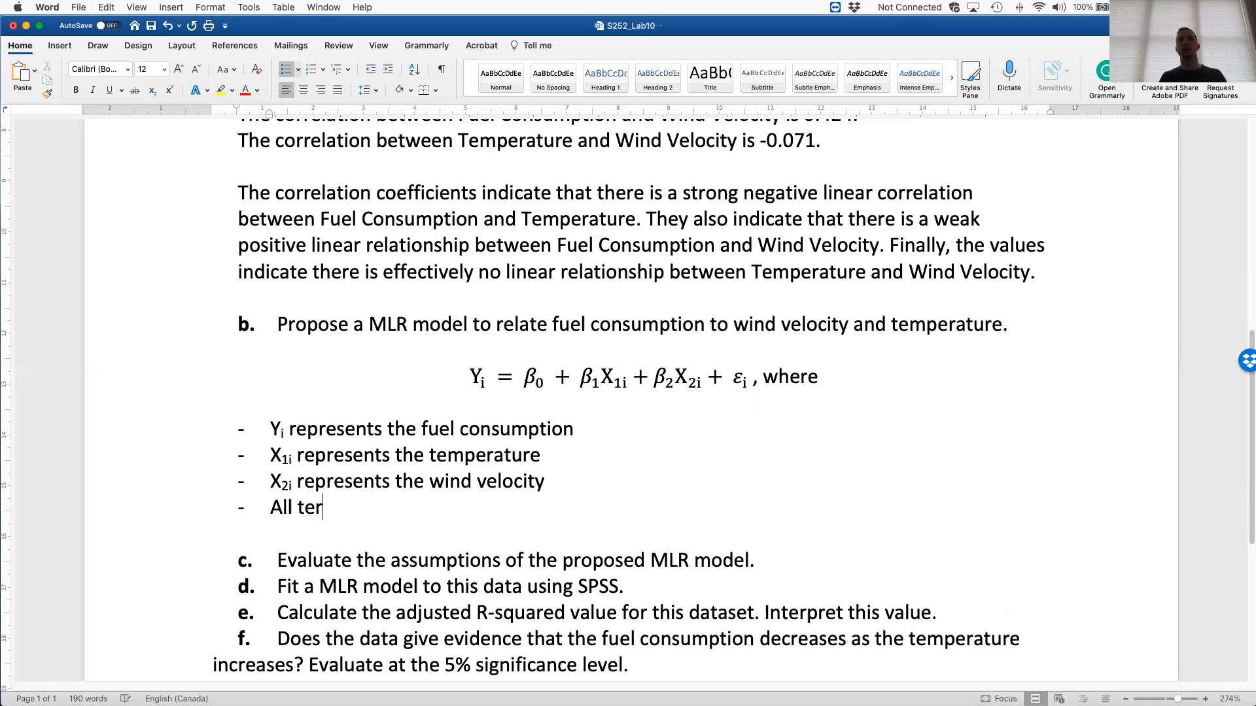
key(BackSpace)
key(BackSpace)
key(BackSpace)
key(BackSpace)
key(BackSpace)
key(BackSpace)
key(BackSpace)
key(BackSpace)
text(all t)
text(erms)
key(BackSpace)
key(BackSpace)
key(BackSpace)
key(BackSpace)
key(BackSpace)
text(ot)
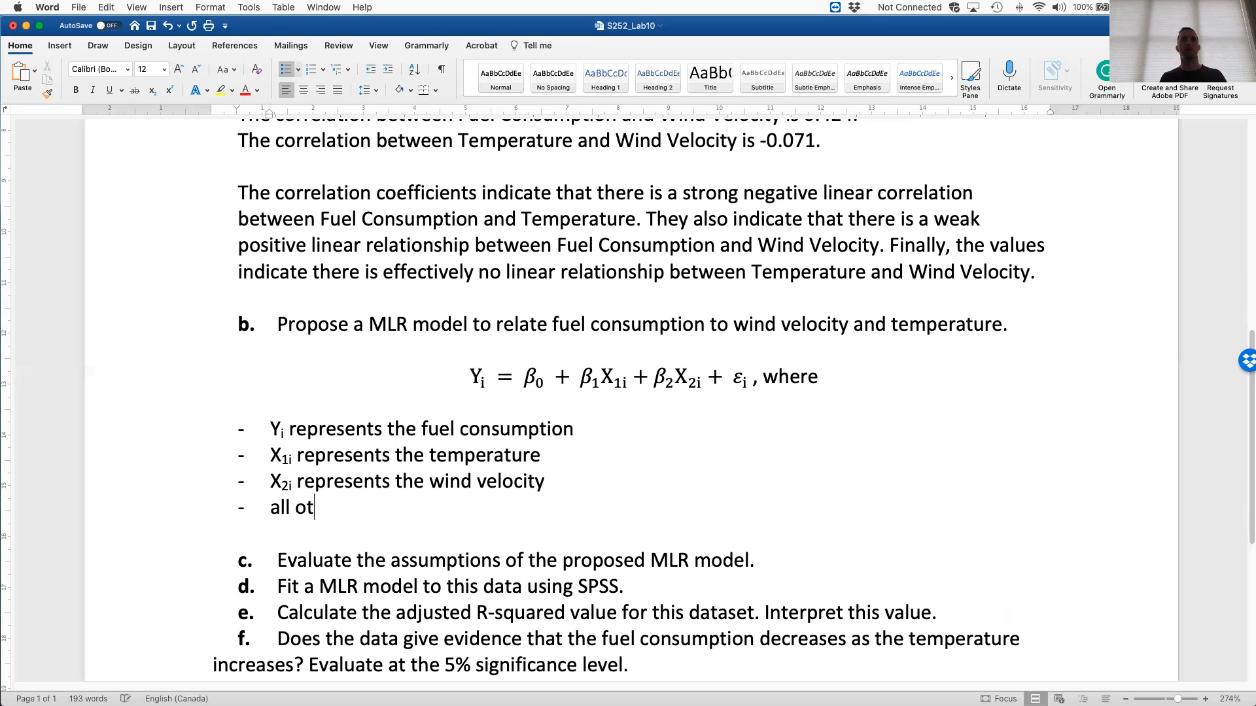
text(her terms are as )
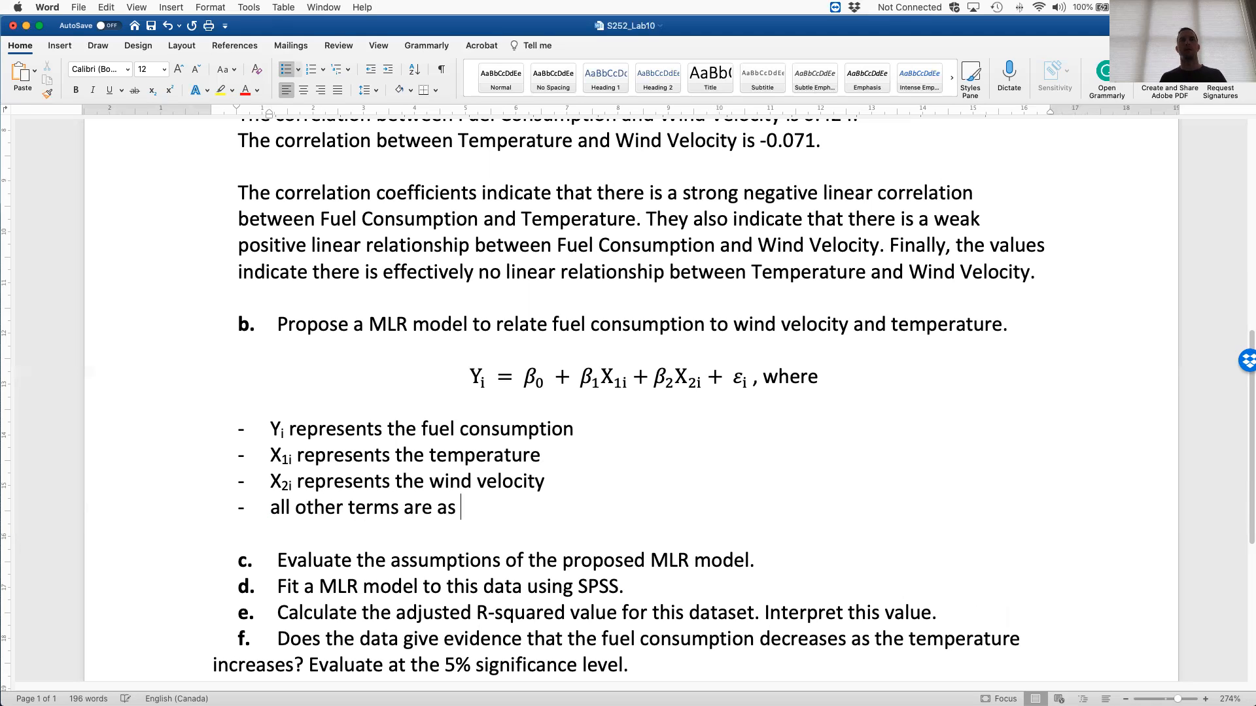
text(defined in lecture.)
Insert a bold "Assumptions:" heading on an unlettered line below question c
scroll(763, 444, down, 1)
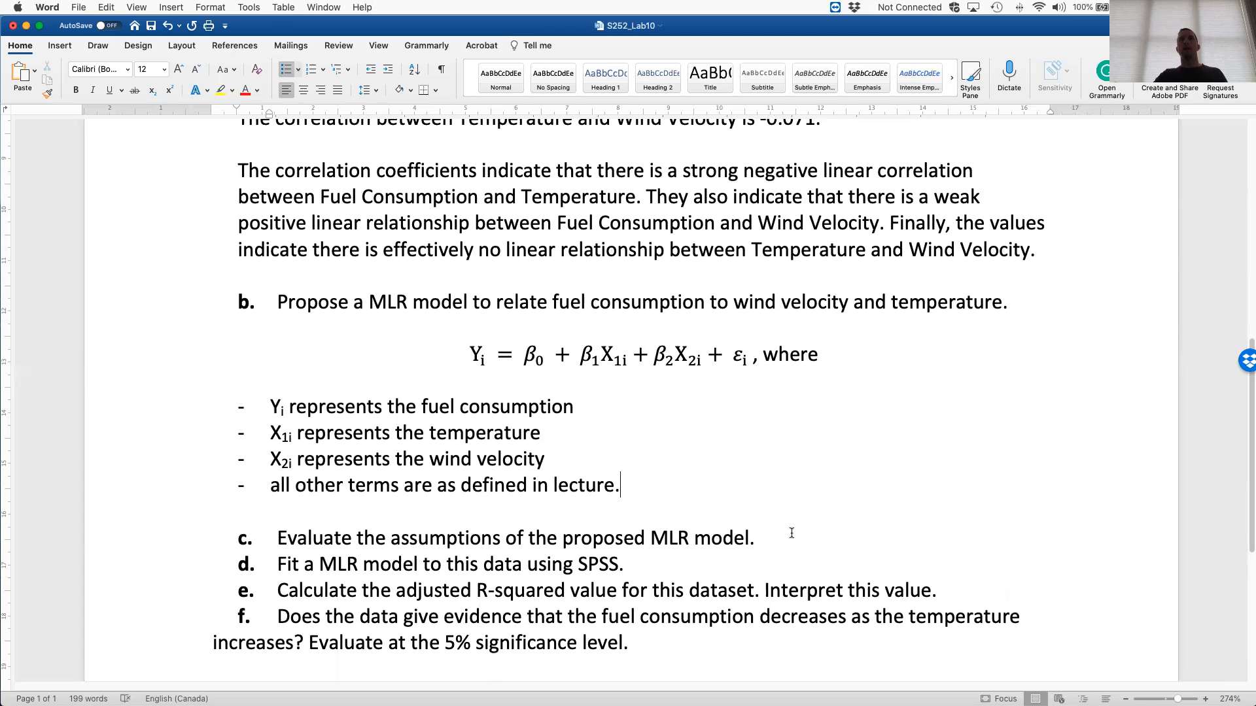
click(792, 533)
key(Return)
key(BackSpace)
key(Return)
key(BackSpace)
text(A)
key(BackSpace)
key(super+b)
text(Assumptions:)
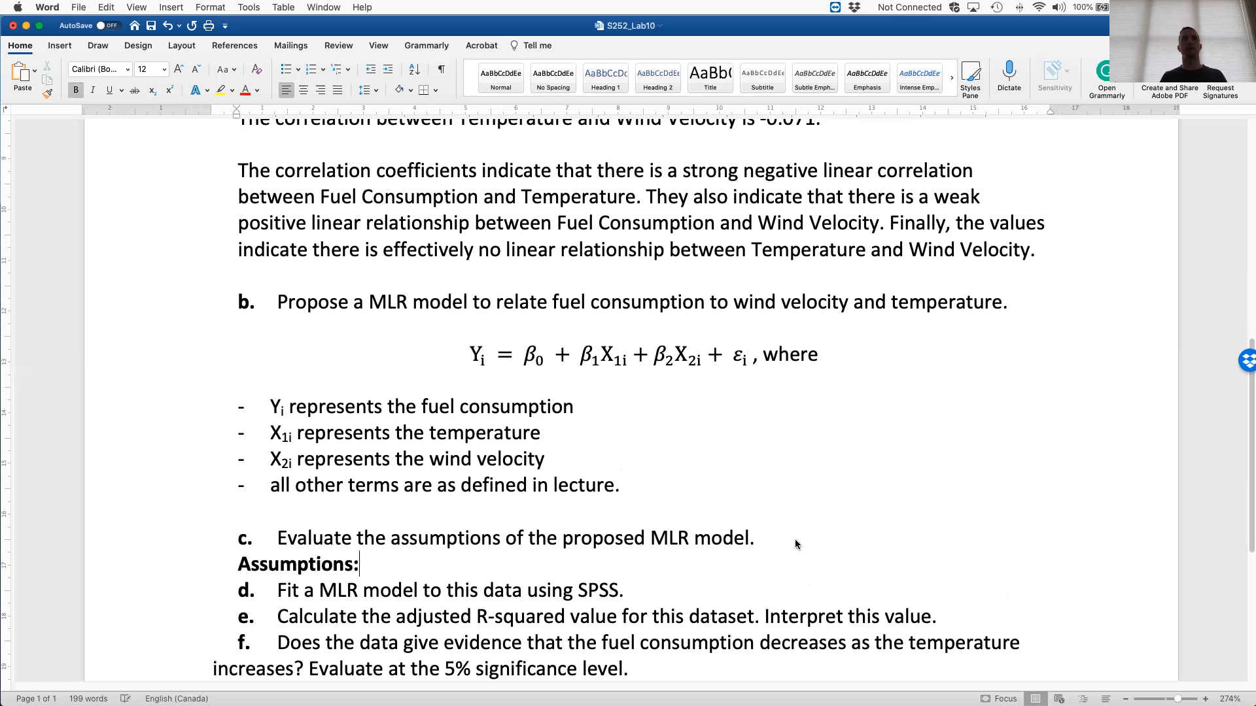
key(super+b)
key(Return)
key(shift+Tab)
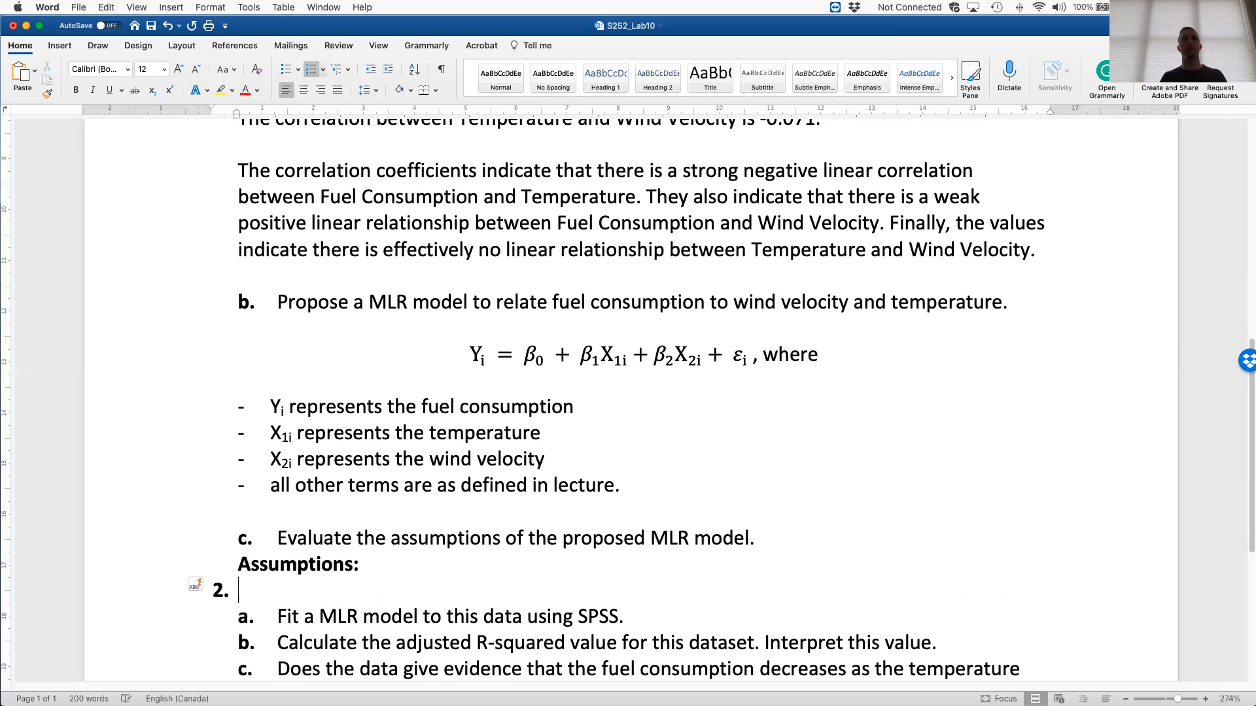
key(BackSpace)
key(BackSpace)
Add four bold numbered lines, "1." through "4.", below the Assumptions heading
key(Return)
text(1.)
key(Return)
text(2.)
key(Return)
text(3>)
key(BackSpace)
text(.)
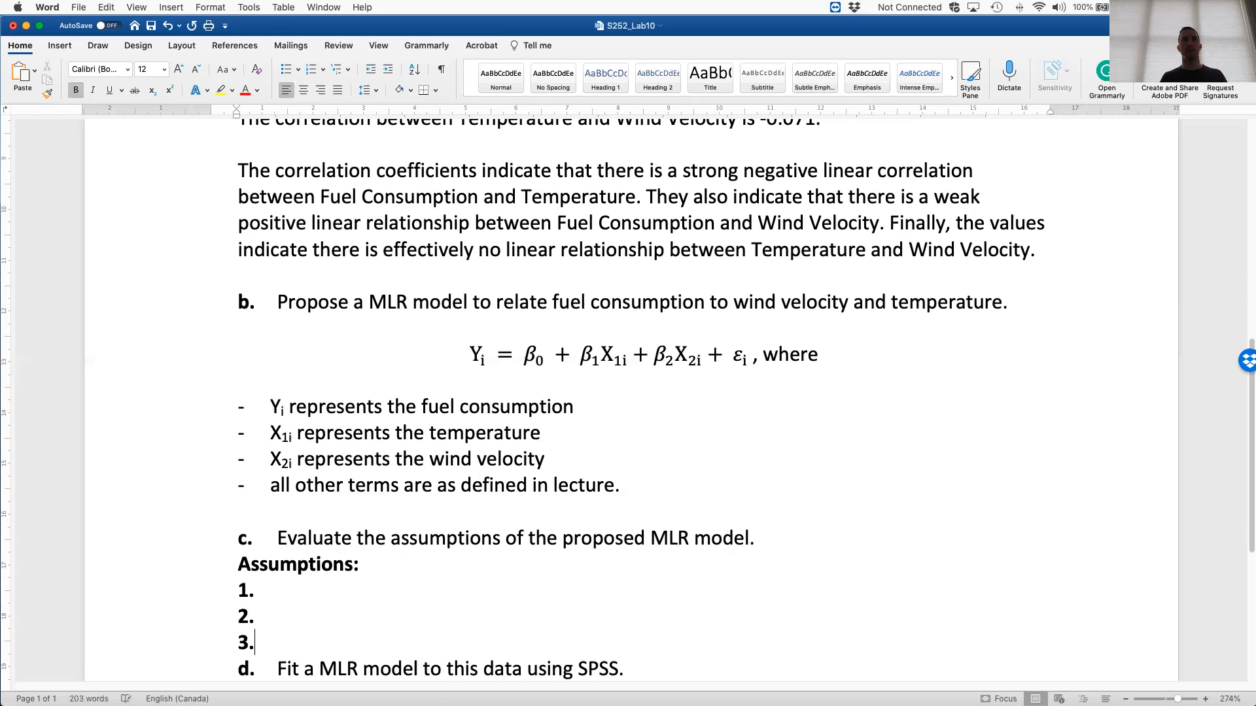
key(Return)
text(4)
Start assumption 1 with the non-bold text "There is a linear relationship between"
key(Down)
key(Up)
scroll(828, 492, down, 5)
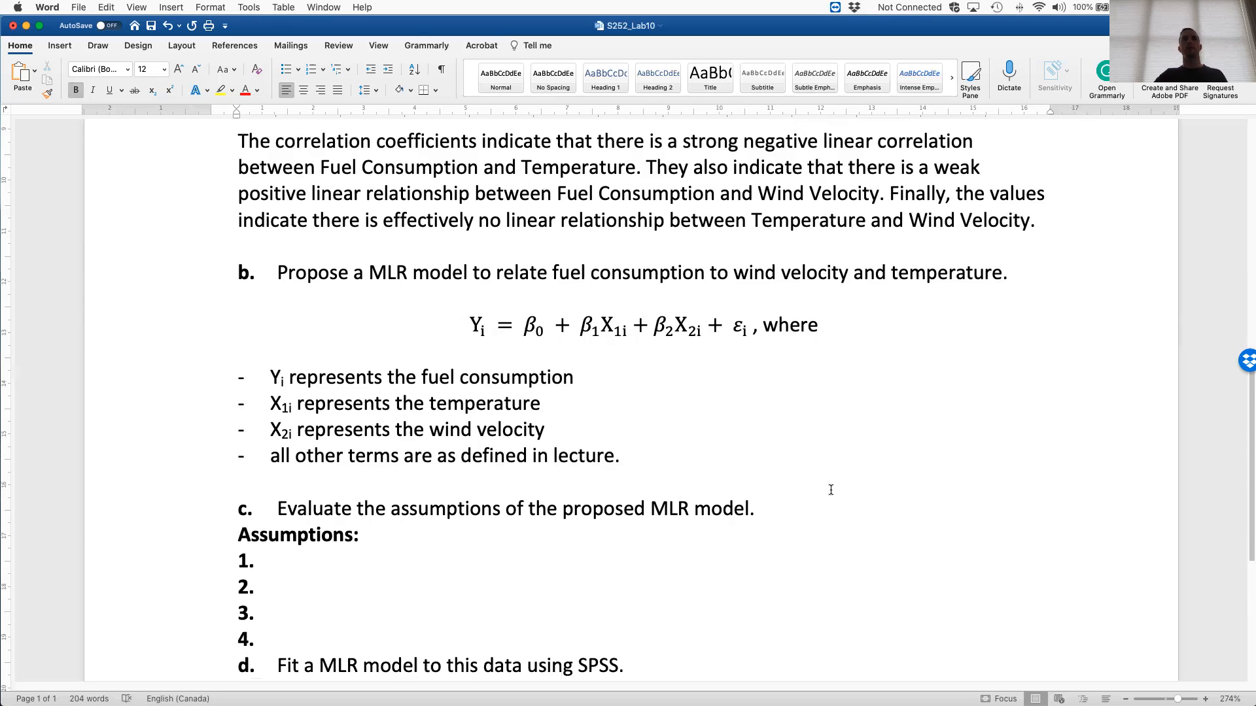
text(A)
key(BackSpace)
text(There is)
text( a lienar rel)
key(BackSpace)
key(BackSpace)
key(BackSpace)
key(BackSpace)
key(BackSpace)
key(BackSpace)
key(BackSpace)
key(BackSpace)
text(near erlet)
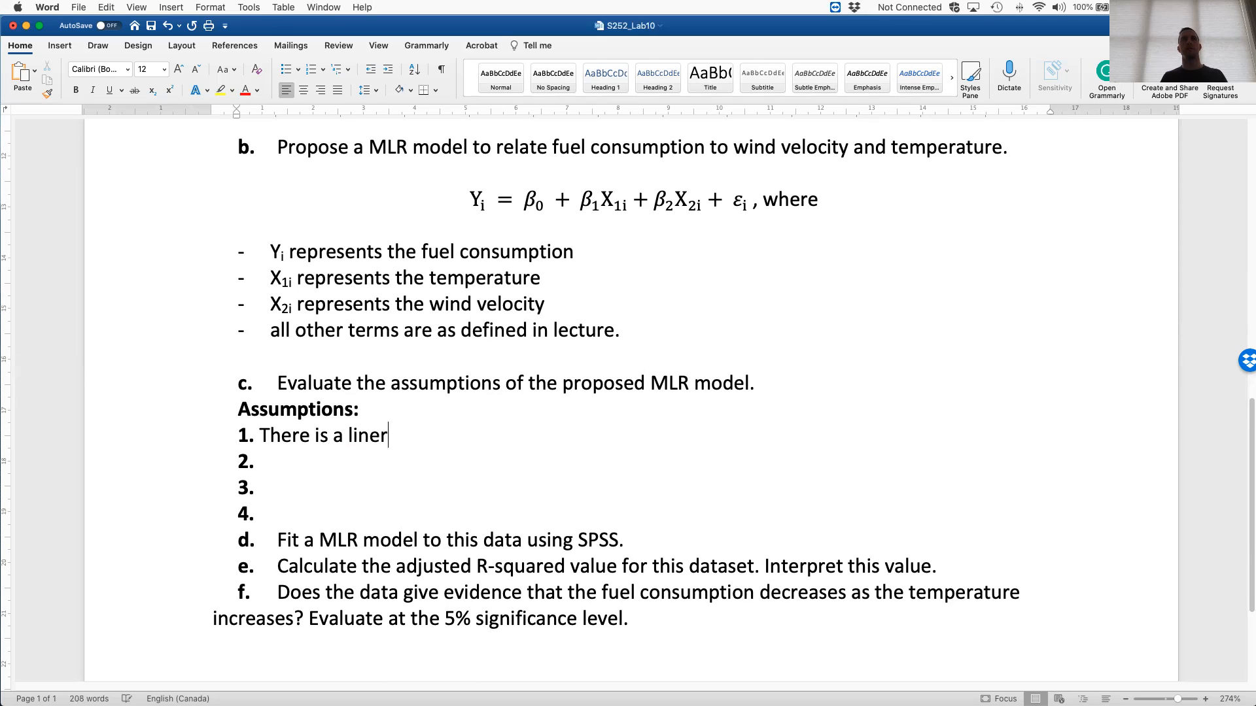
key(BackSpace)
key(BackSpace)
key(BackSpace)
key(BackSpace)
key(BackSpace)
text(relatioh)
key(BackSpace)
key(BackSpace)
text(ionship betwe)
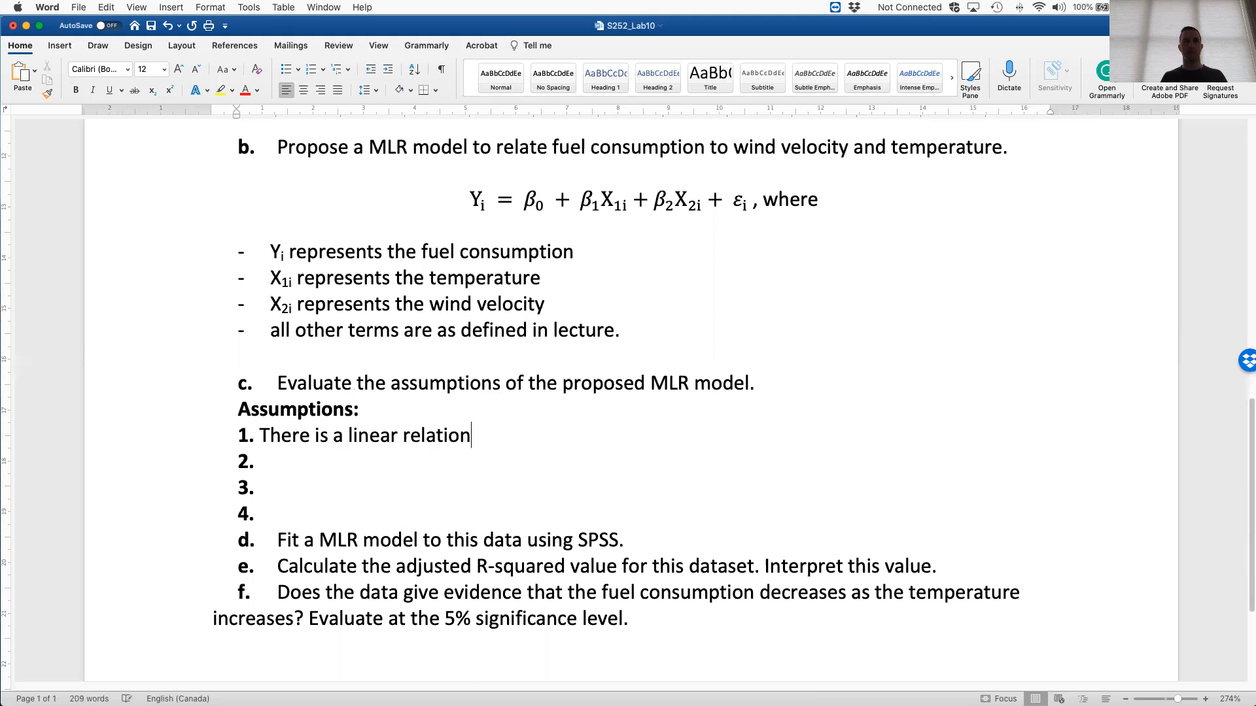
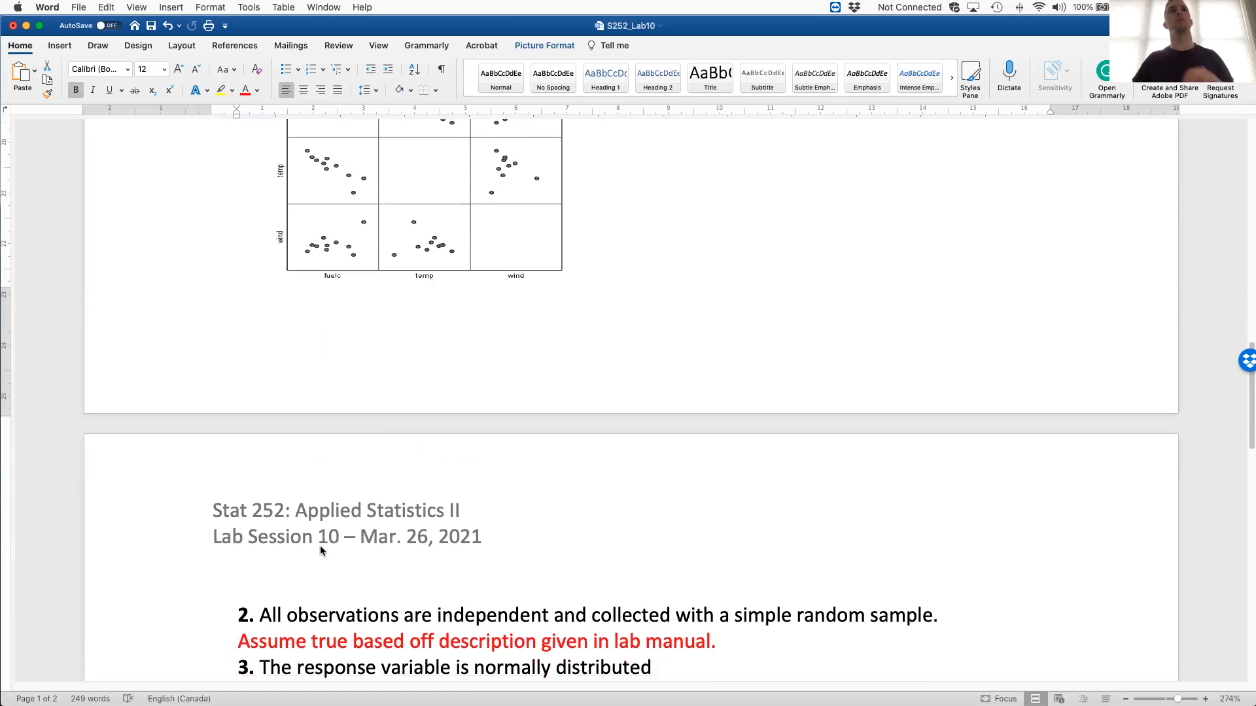
scroll(698, 432, up, 3)
scroll(701, 430, up, 1)
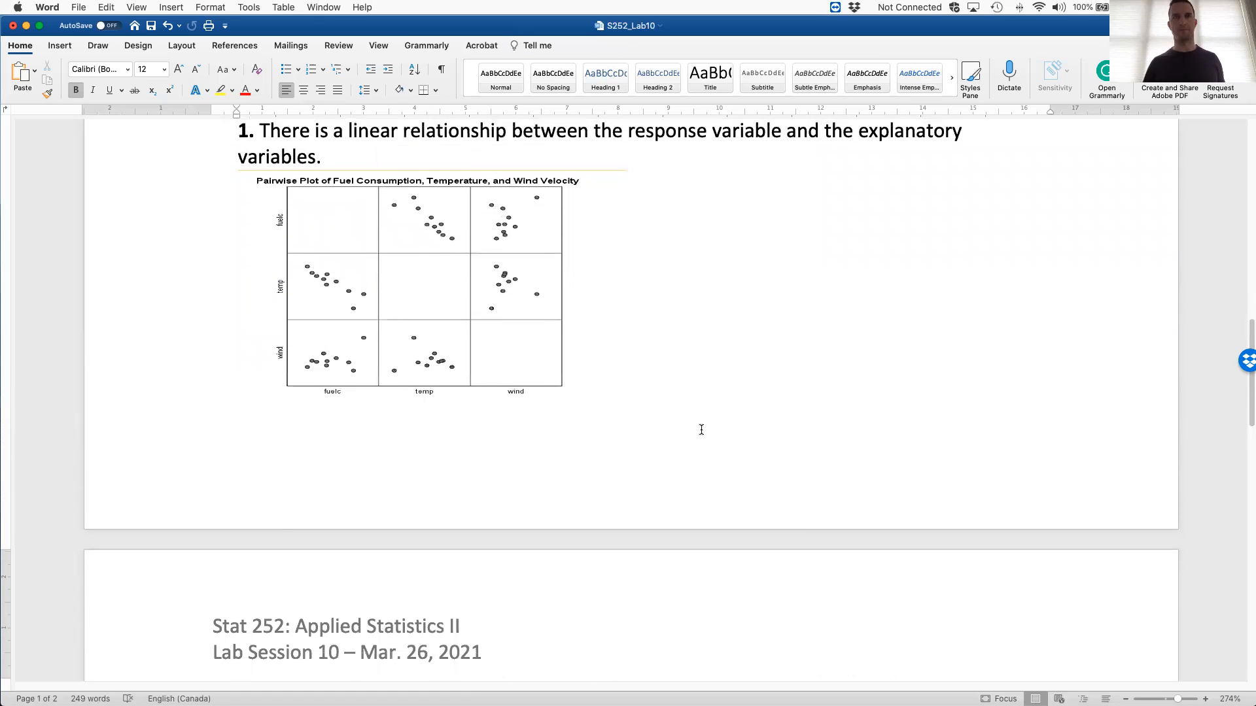
scroll(702, 430, down, 3)
text(Based of)
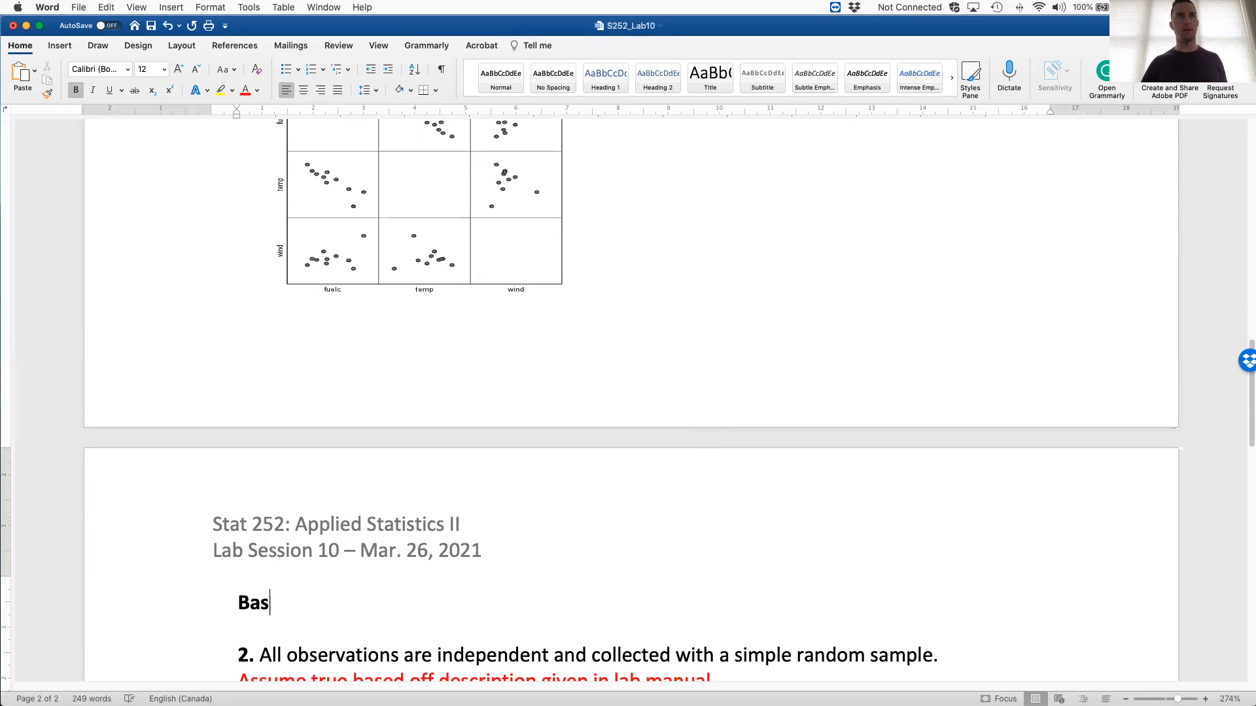
key(BackSpace)
key(BackSpace)
key(BackSpace)
key(BackSpace)
key(BackSpace)
key(BackSpace)
key(BackSpace)
key(BackSpace)
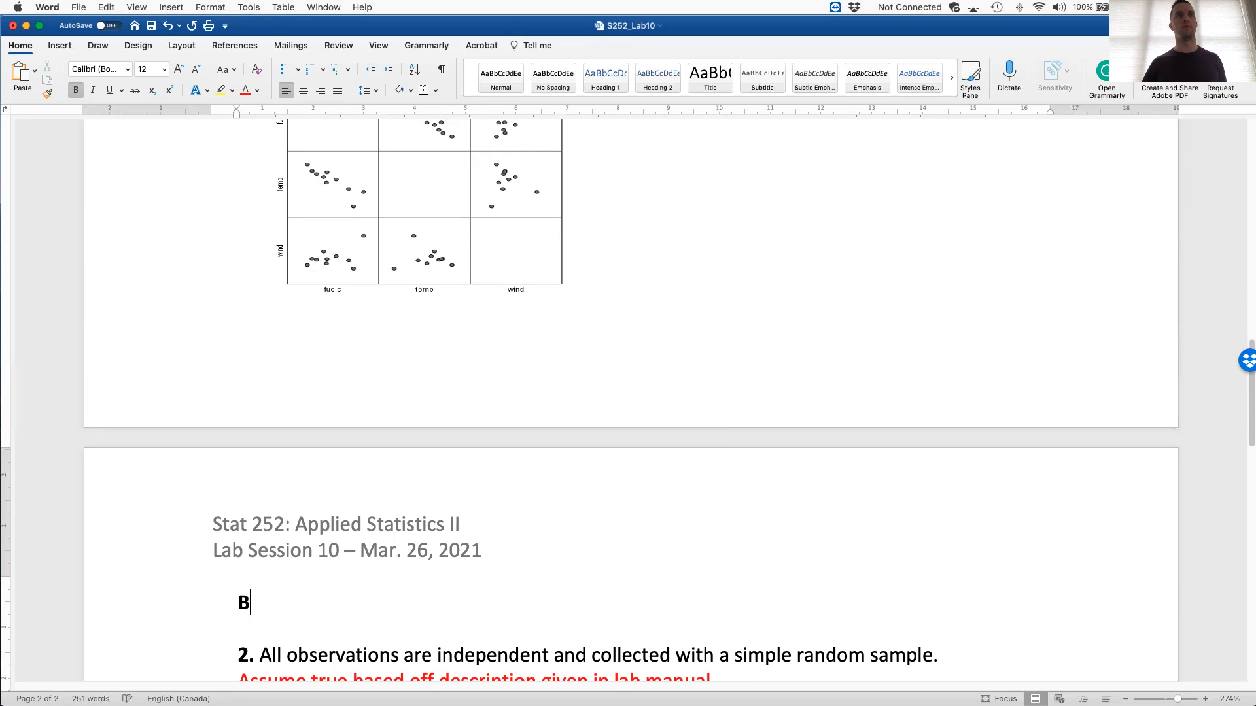
Below the pairwise plot, write in regular weight "The pairwise plot shows re-enforces what was insinuated via the correlation analysis."
key(super+b)
text(The pairwi)
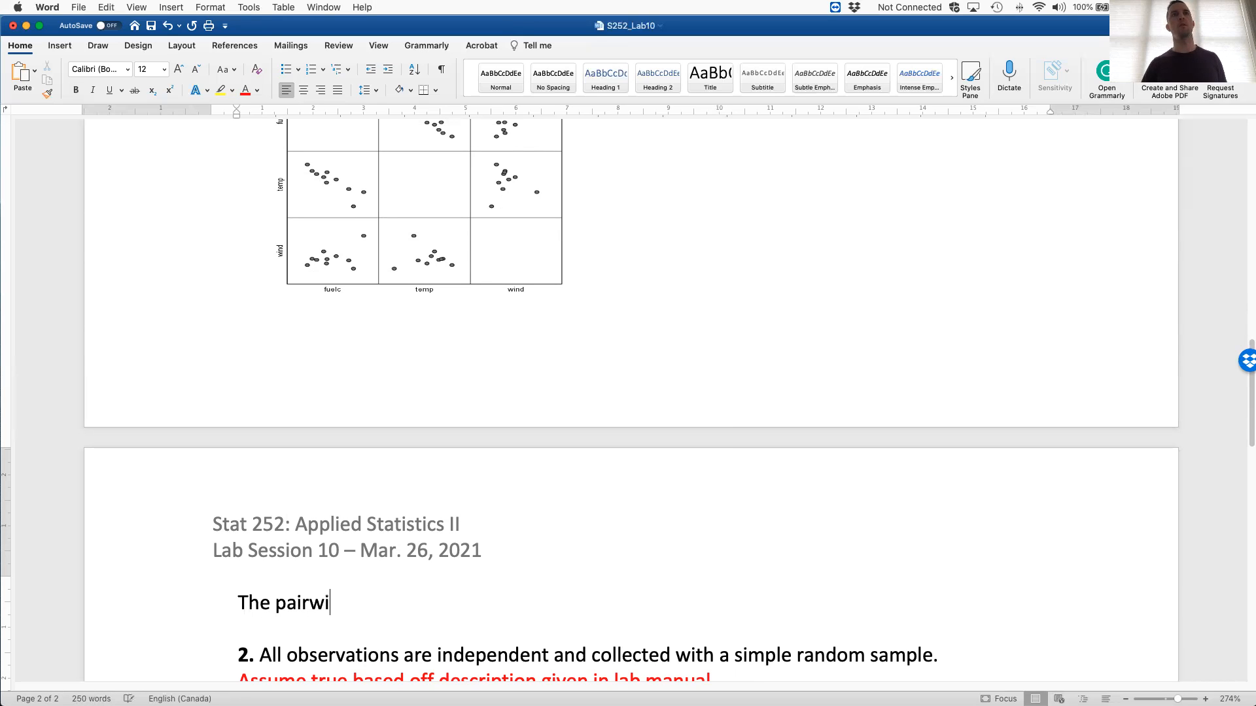
text(se plot shows that)
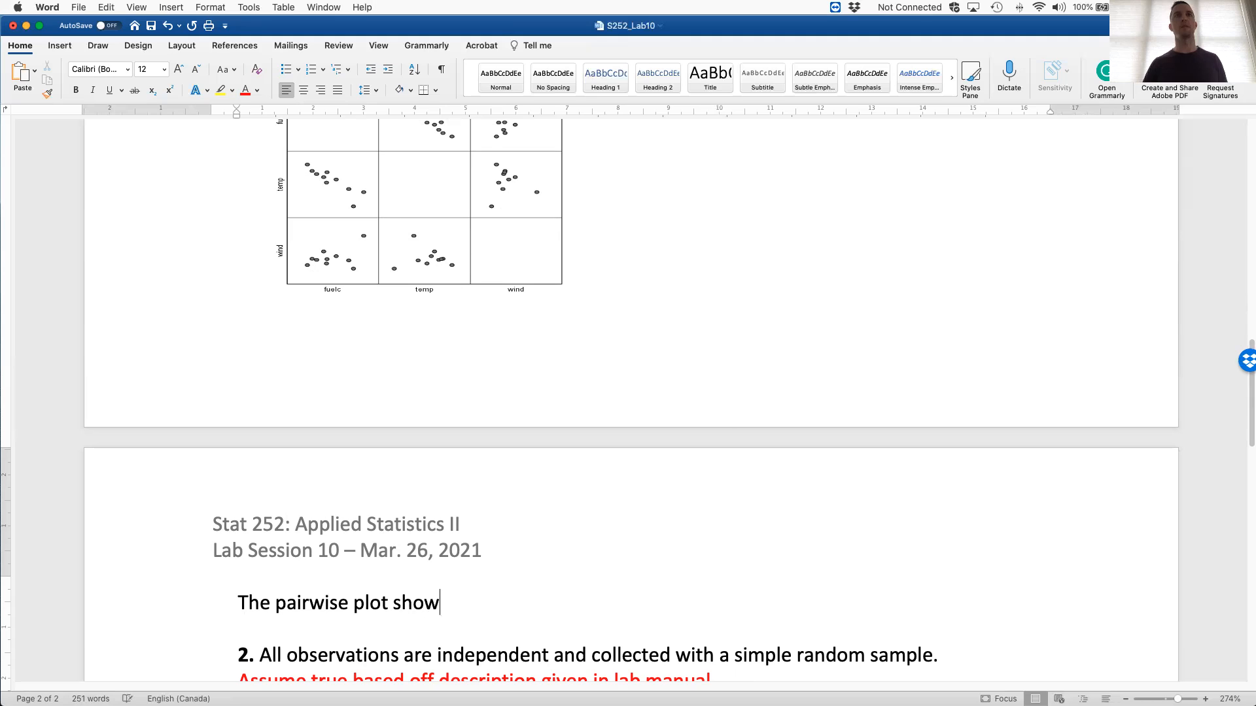
key(BackSpace)
key(BackSpace)
key(BackSpace)
key(BackSpace)
text(re-enfor)
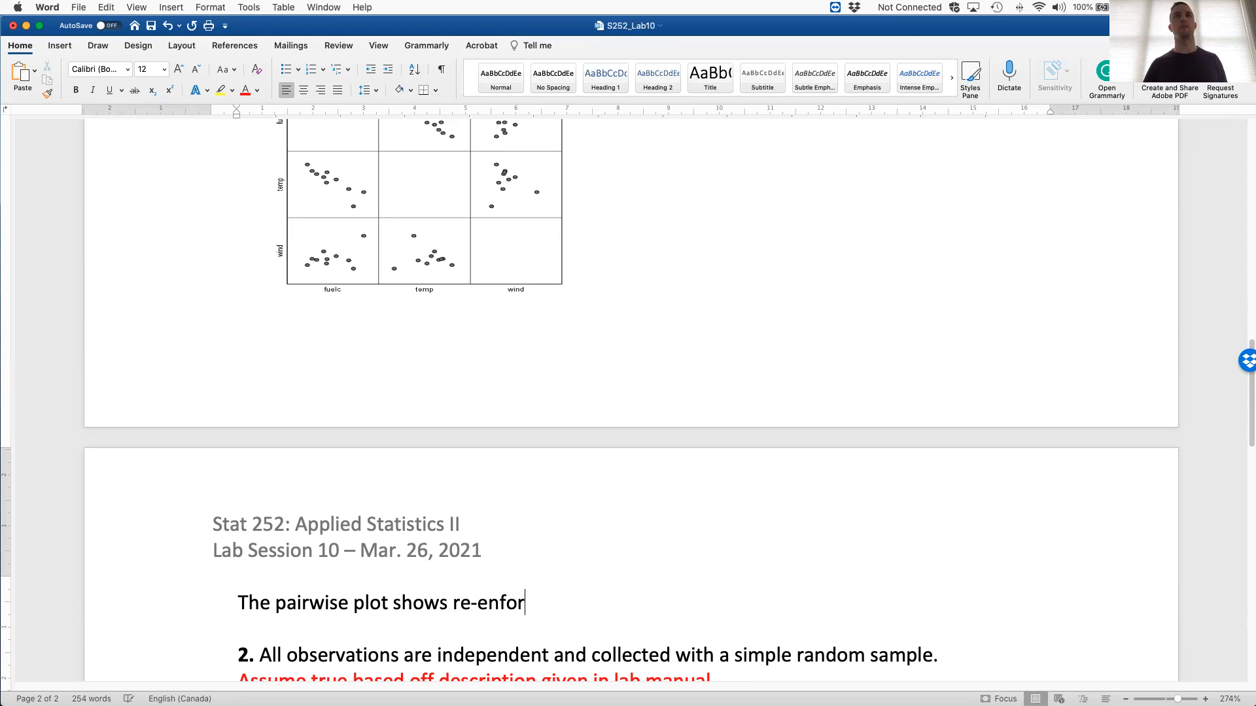
text(ces what was )
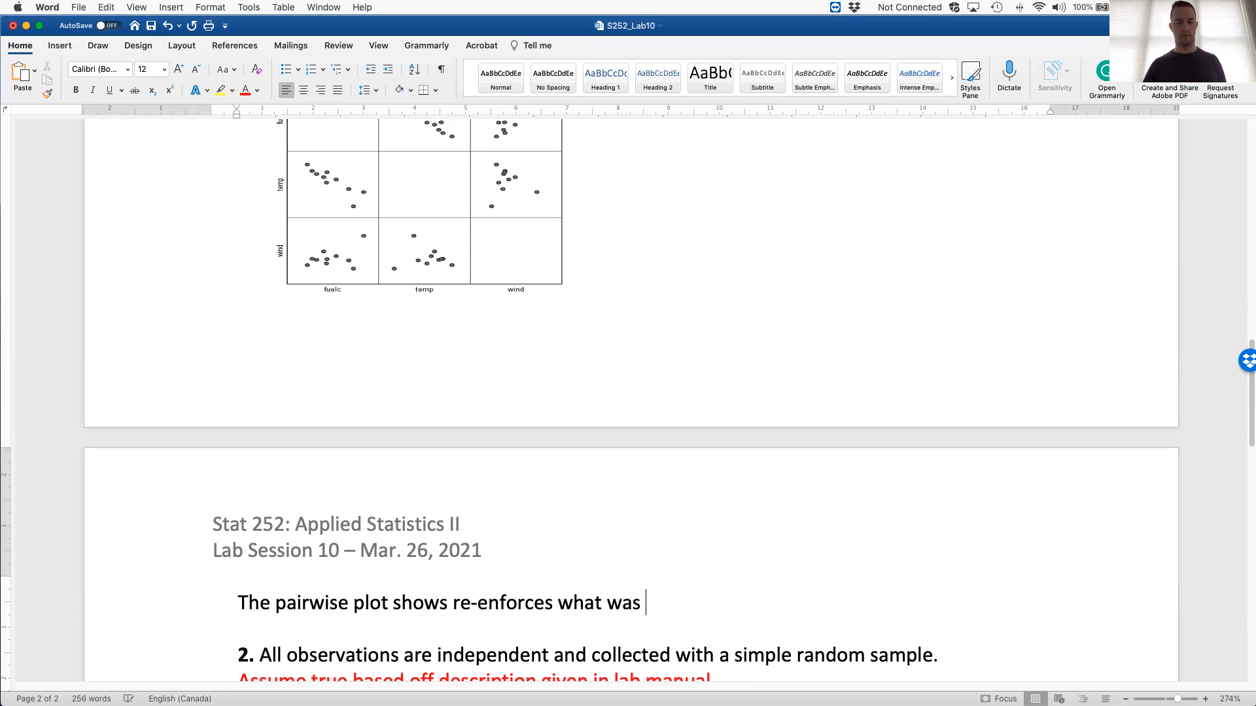
text(insit)
key(BackSpace)
key(BackSpace)
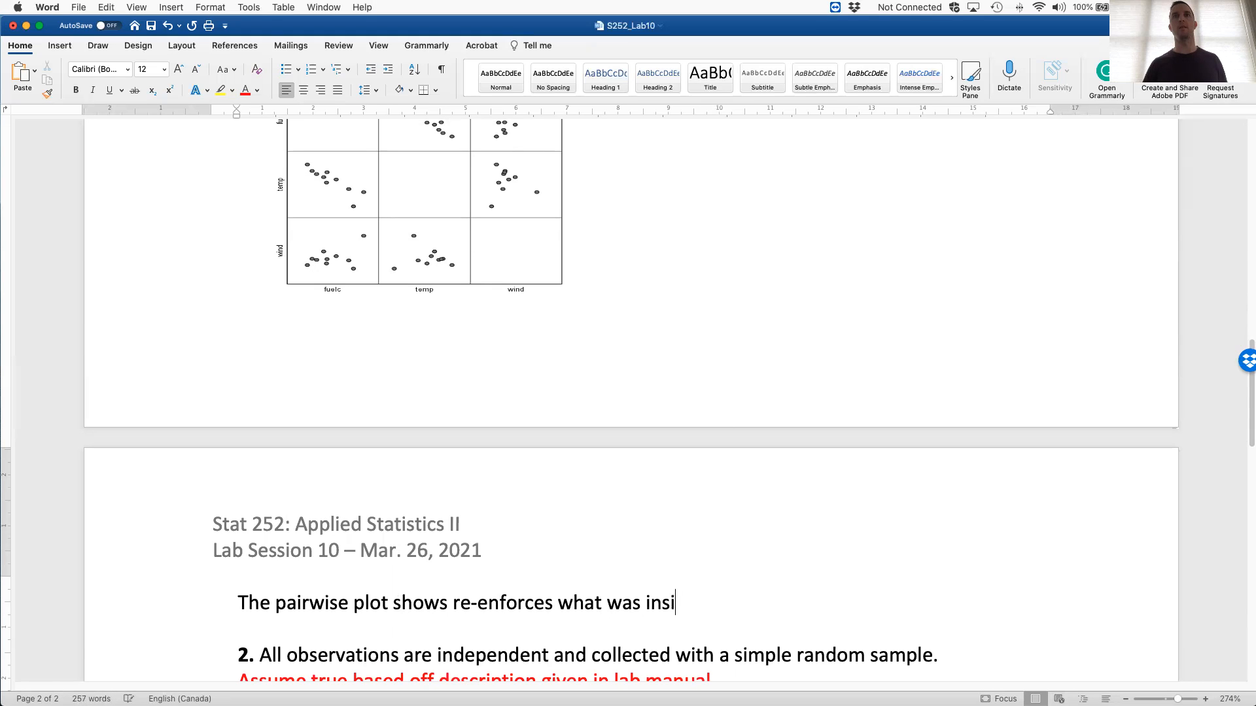
text(inuated via the corre)
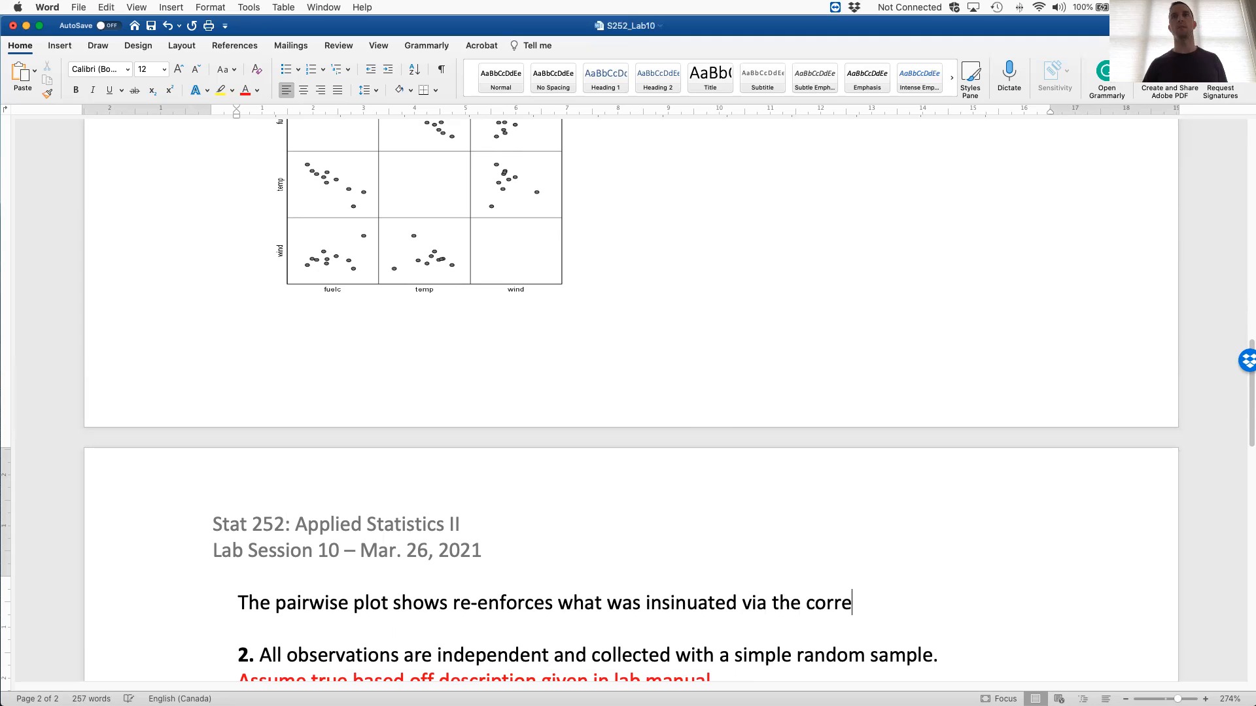
text(lation analysis. Th)
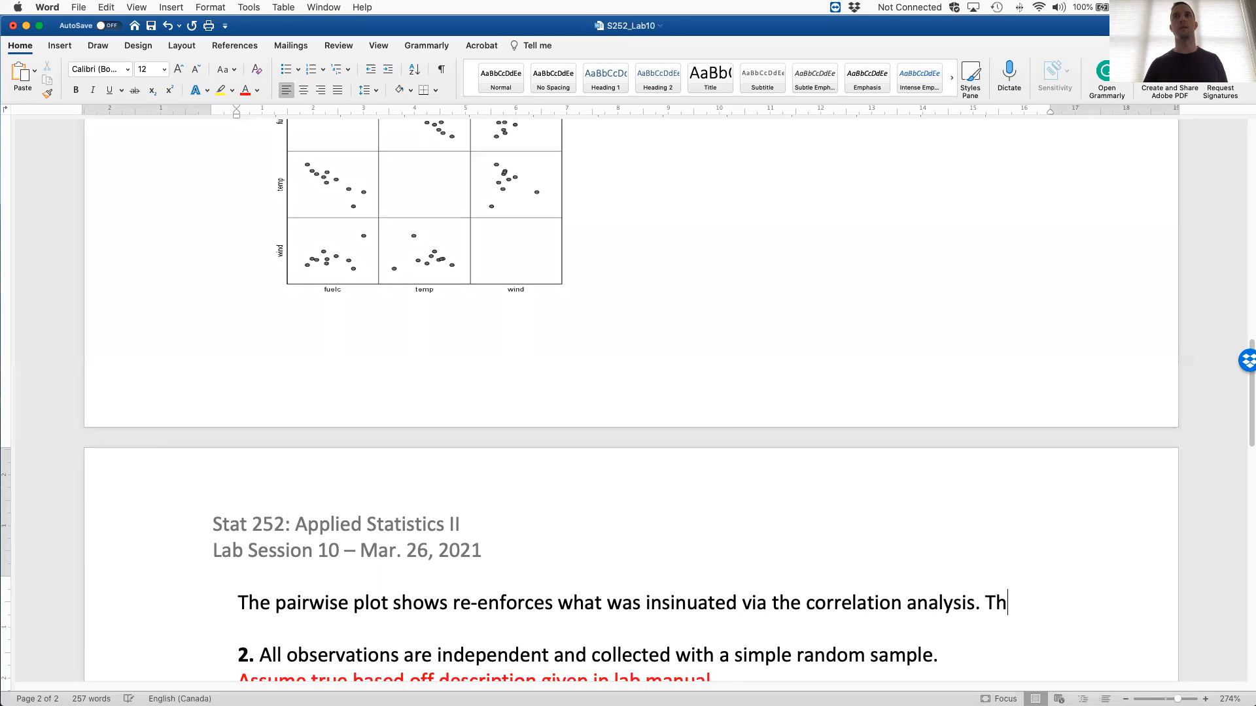
Continue with "That is, we can see that fuel consumption has a linear relationship with both the temperature and the wind velocity."
text(at is, we can se)
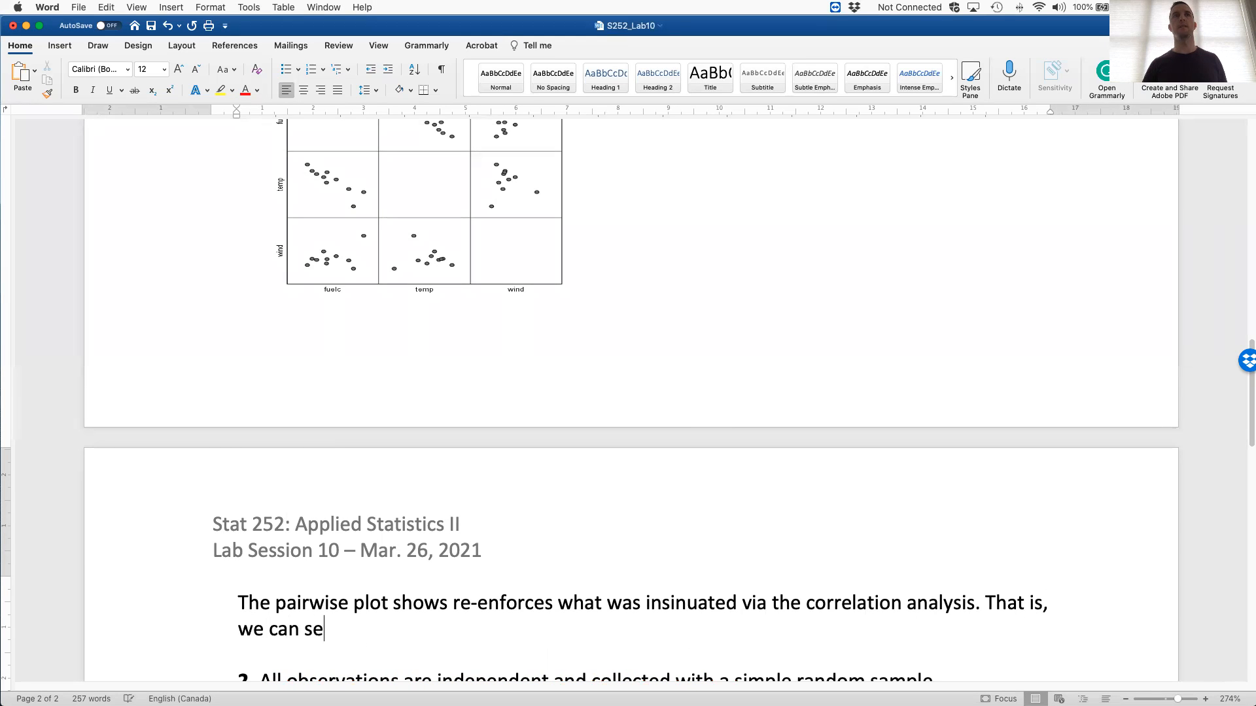
text(e that fuel consum)
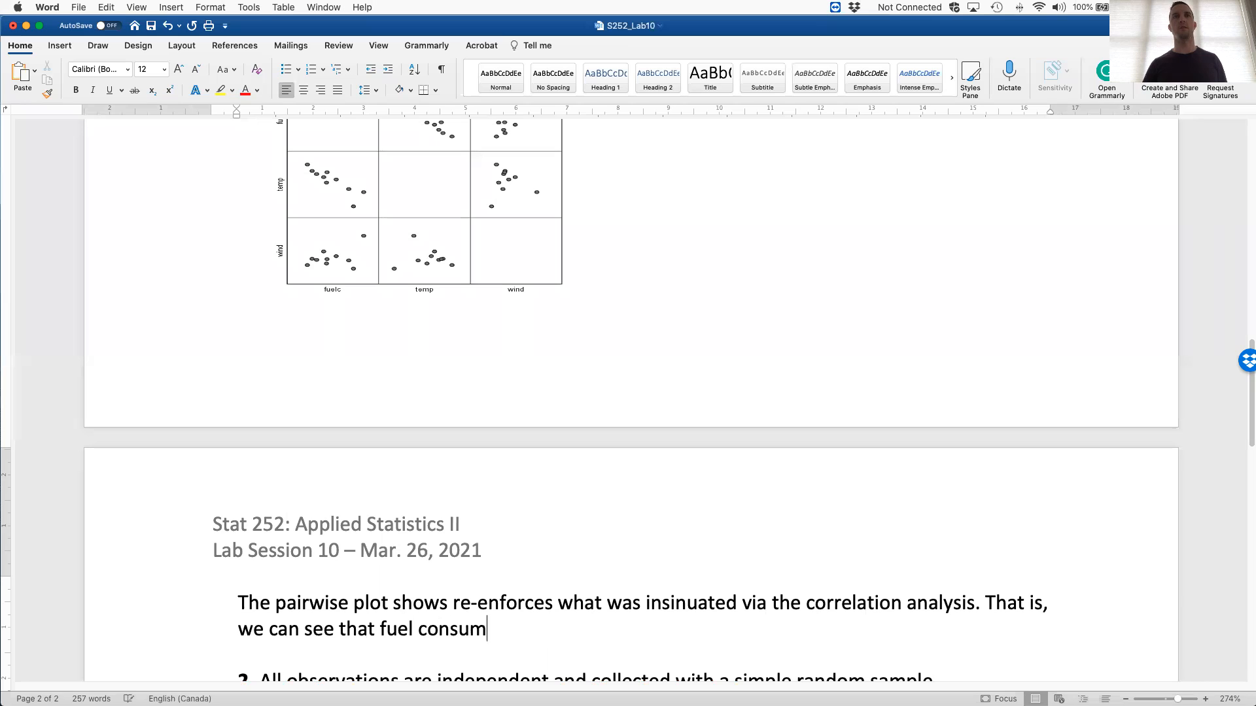
text(ption has a linear)
key(BackSpace)
text(ar relatino)
key(BackSpace)
key(BackSpace)
text(o)
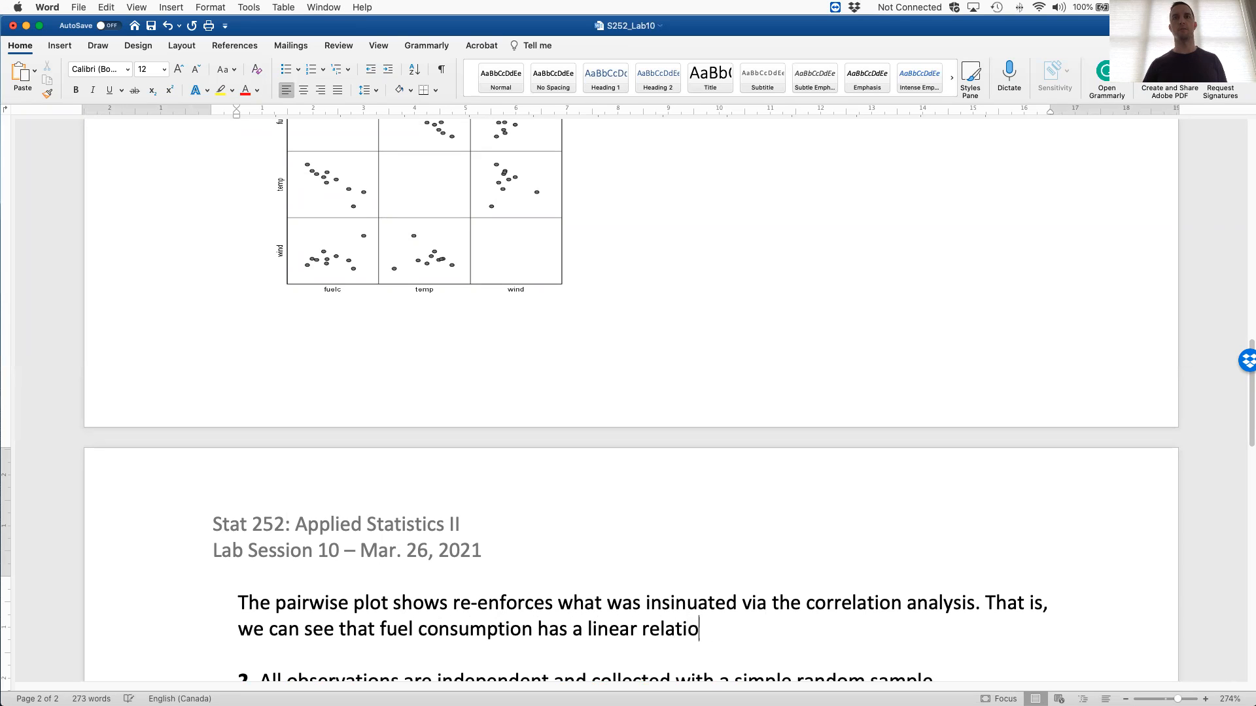
text(nship with bot)
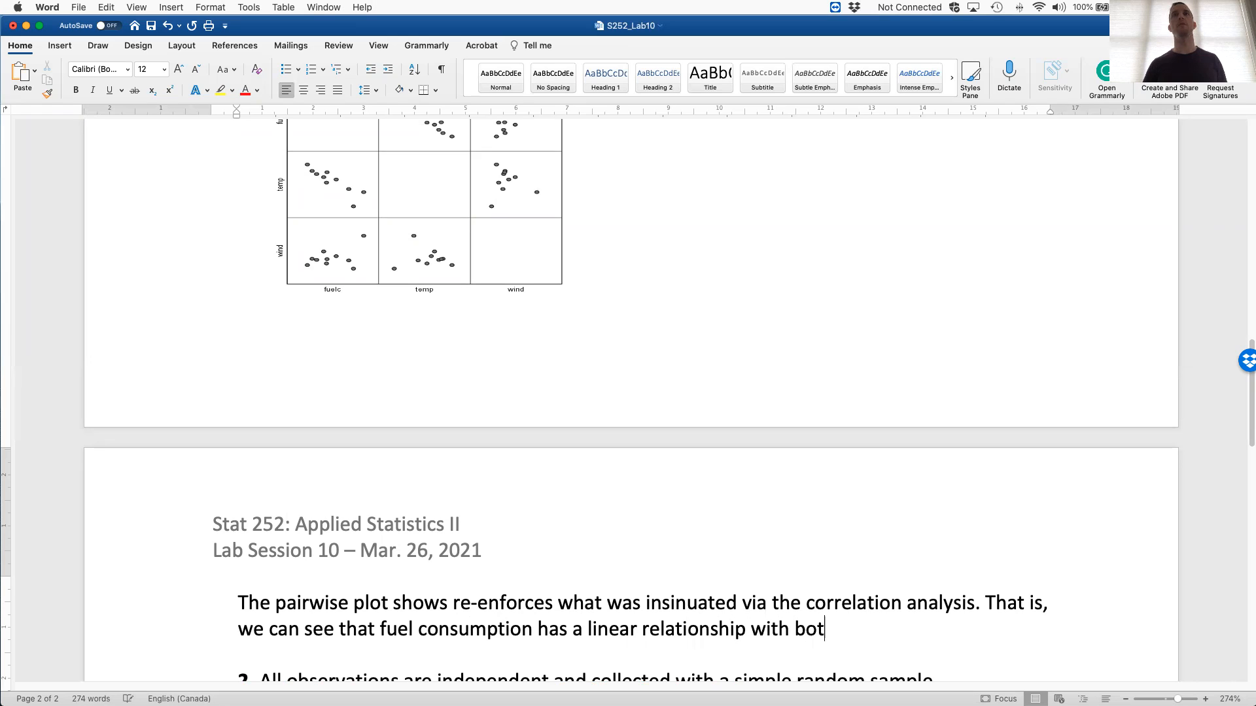
text(h teh temperature)
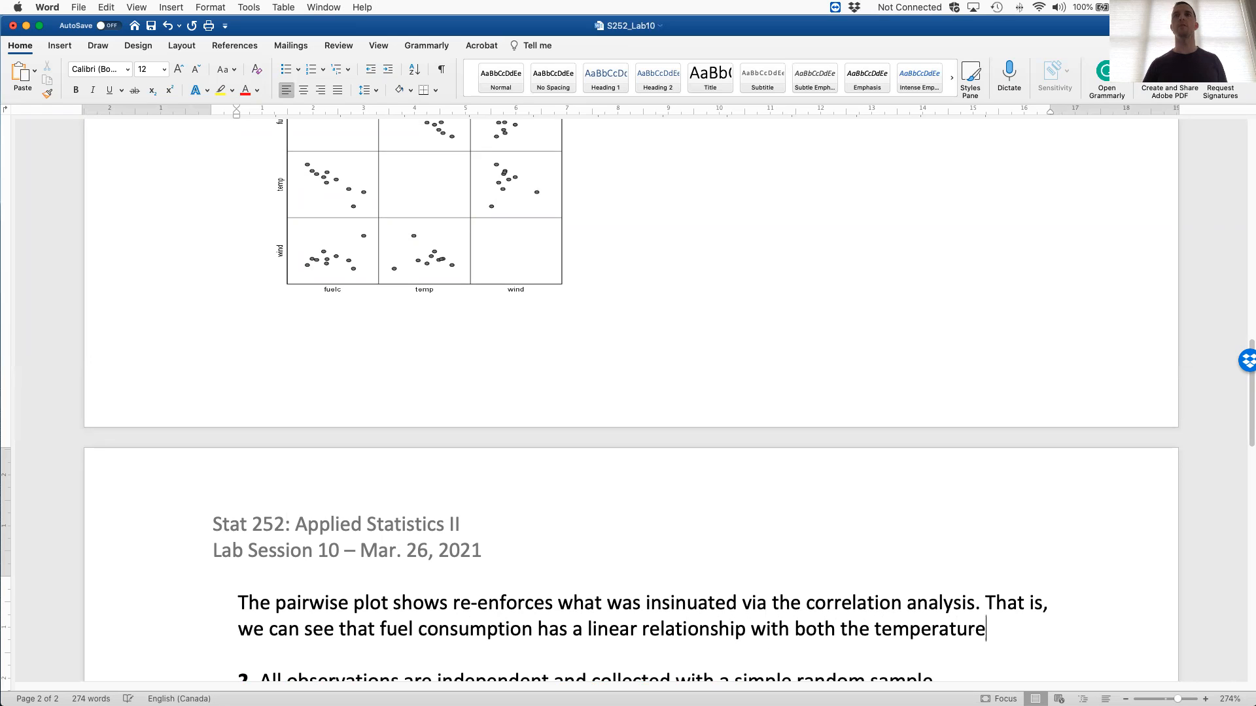
text( and the wind v)
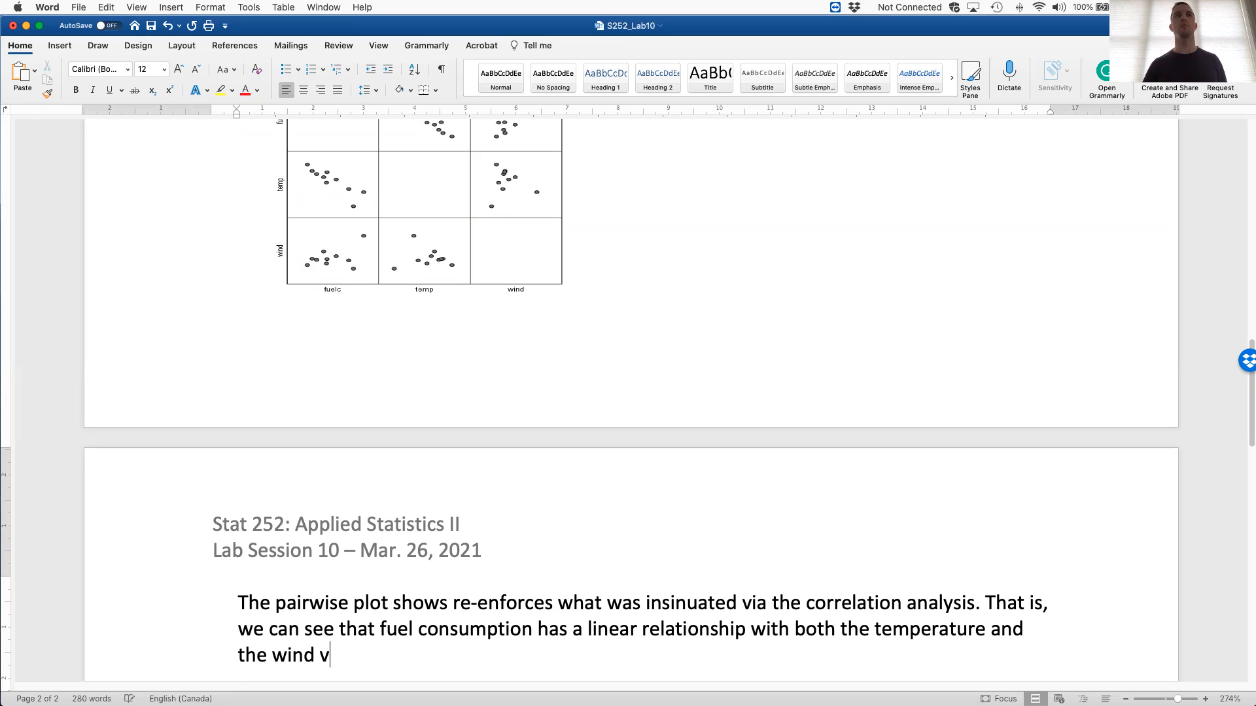
text(elocity. The)
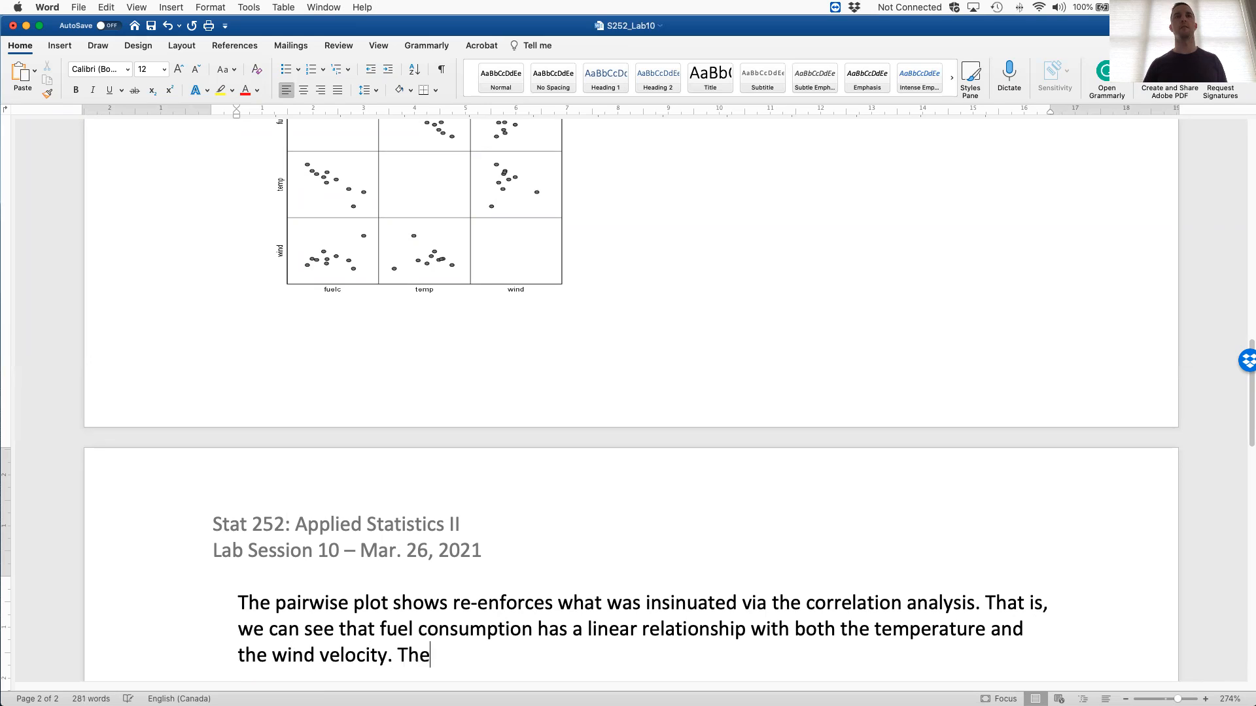
Conclude the pairwise plot paragraph with "Therefore, we can assume that assumption 1 is intact."
text(refore, we can assume that assumption 1 is intact.)
scroll(703, 261, up, 1)
scroll(702, 261, down, 1)
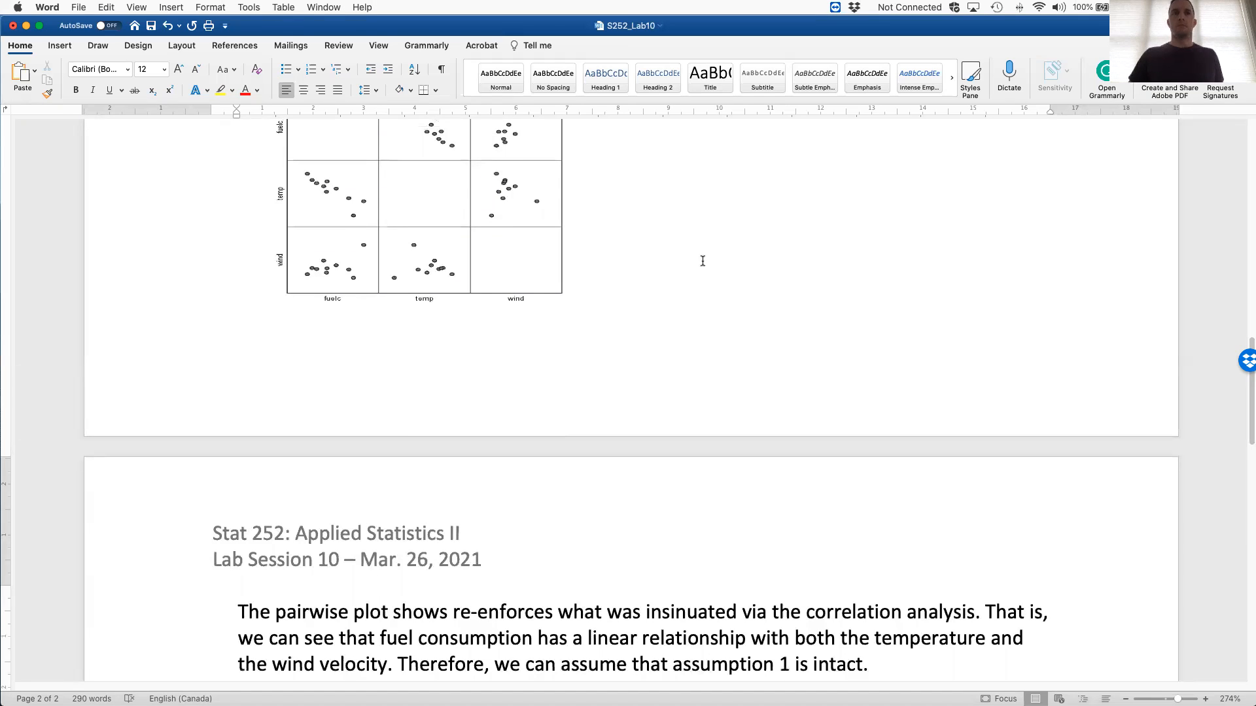
scroll(705, 261, down, 1)
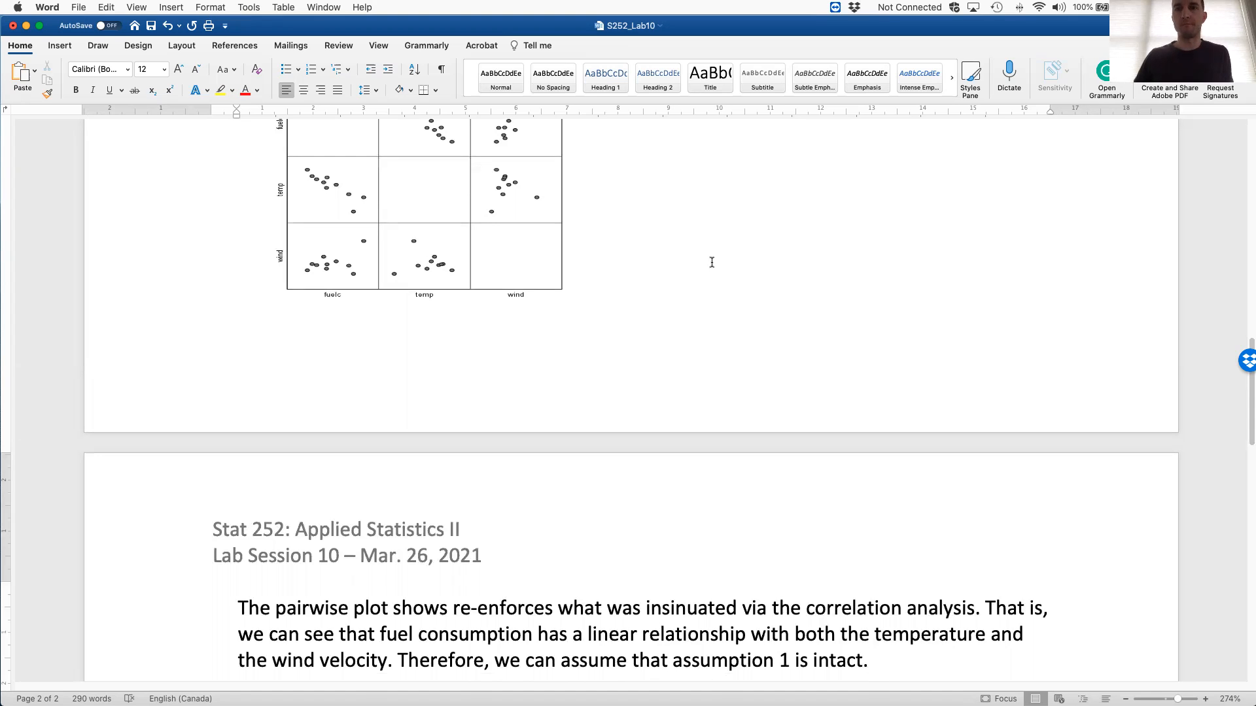
scroll(712, 265, up, 2)
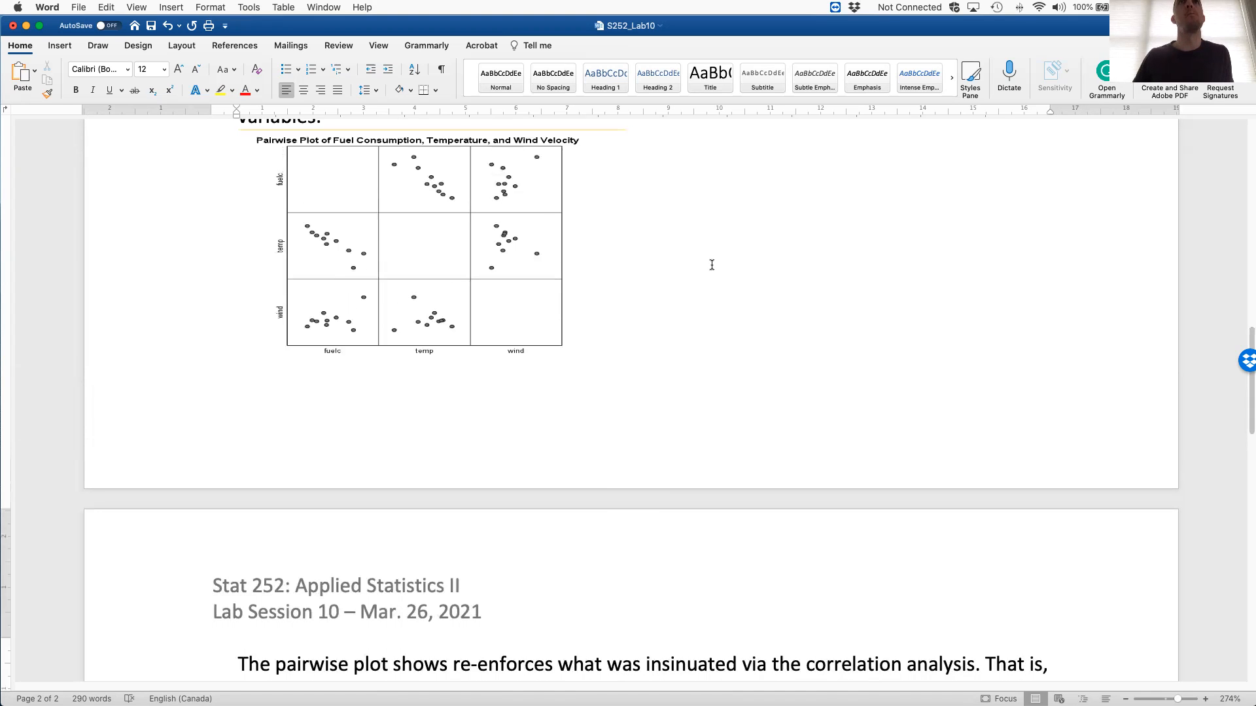
scroll(712, 265, down, 3)
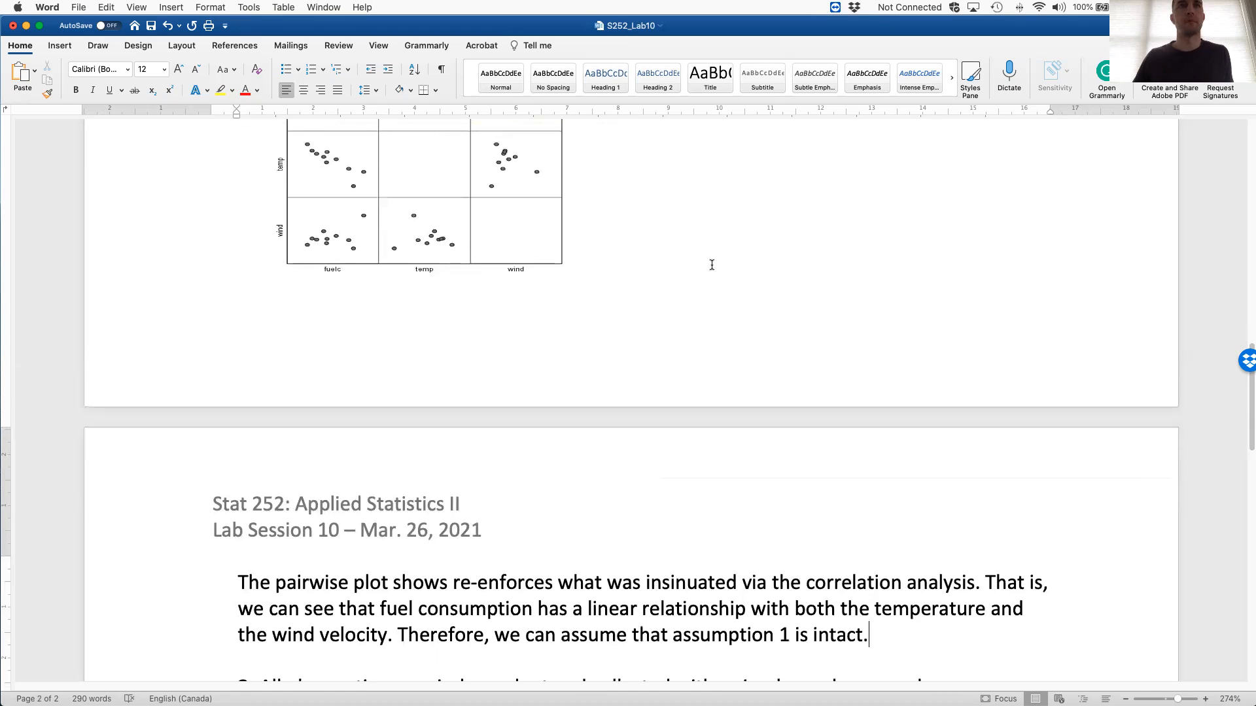
scroll(712, 265, up, 1)
scroll(712, 265, down, 5)
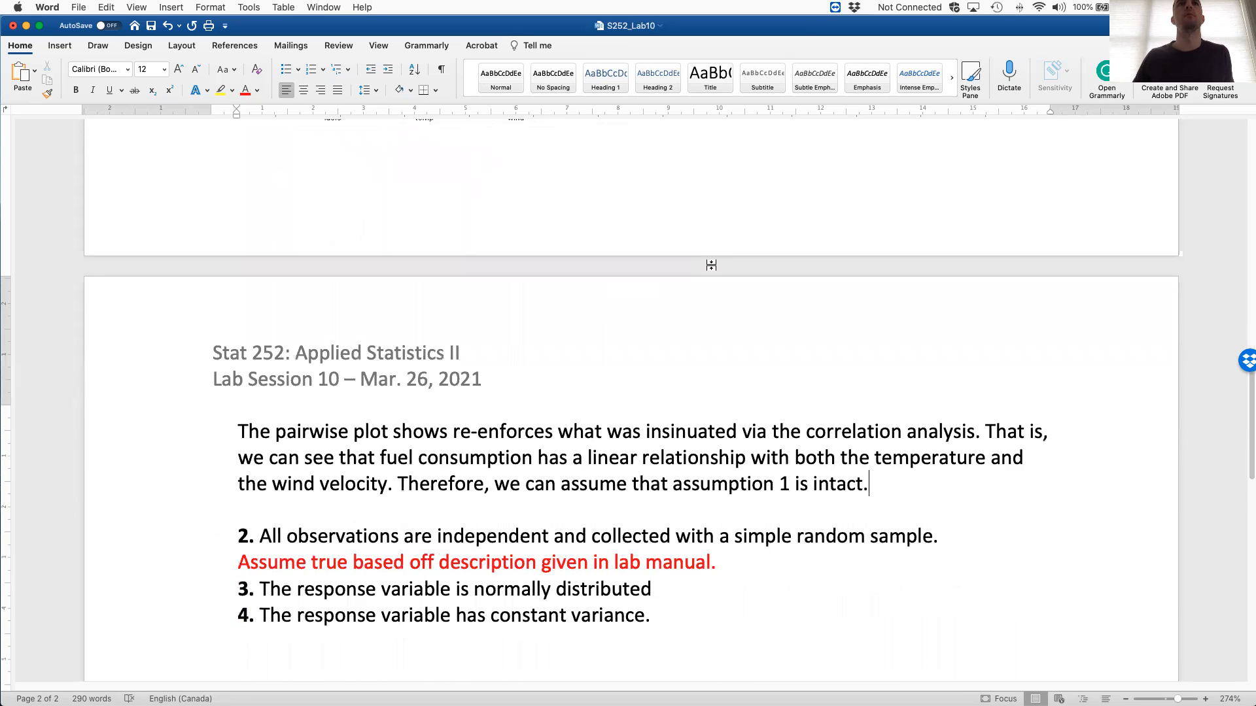
End the assumption 3 statement with a period and add an empty line below it
scroll(711, 264, down, 3)
click(716, 487)
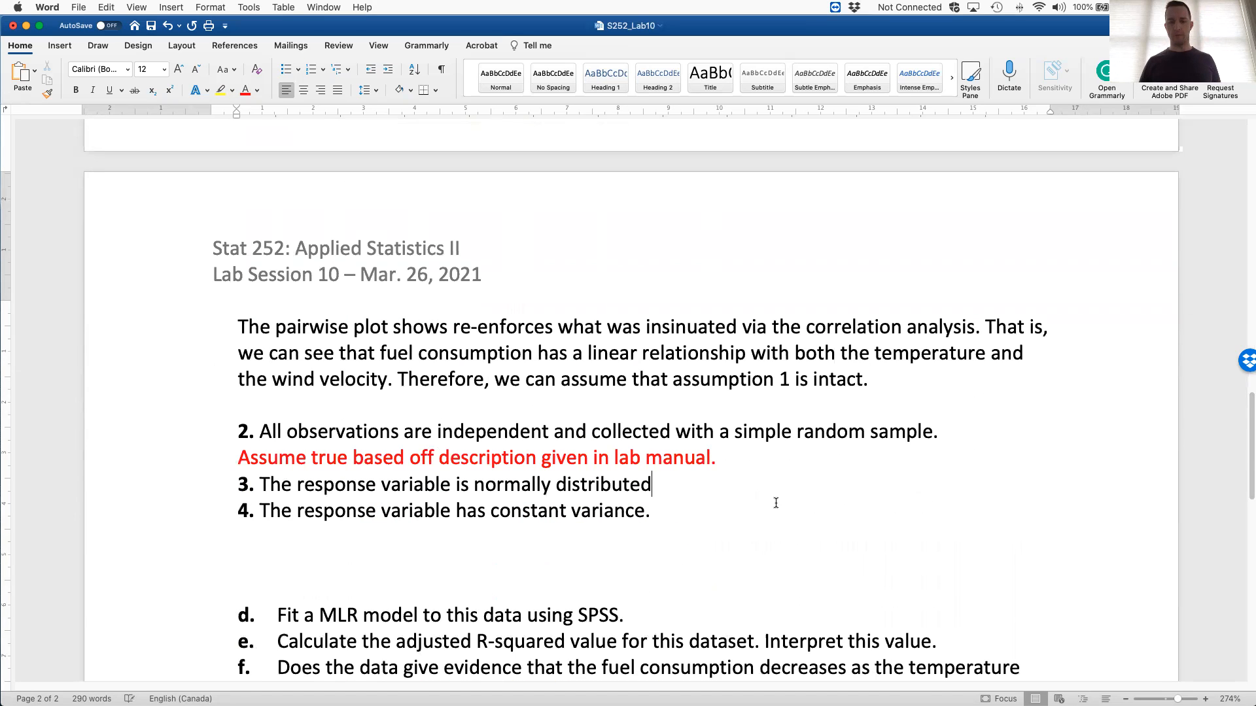
key(Return)
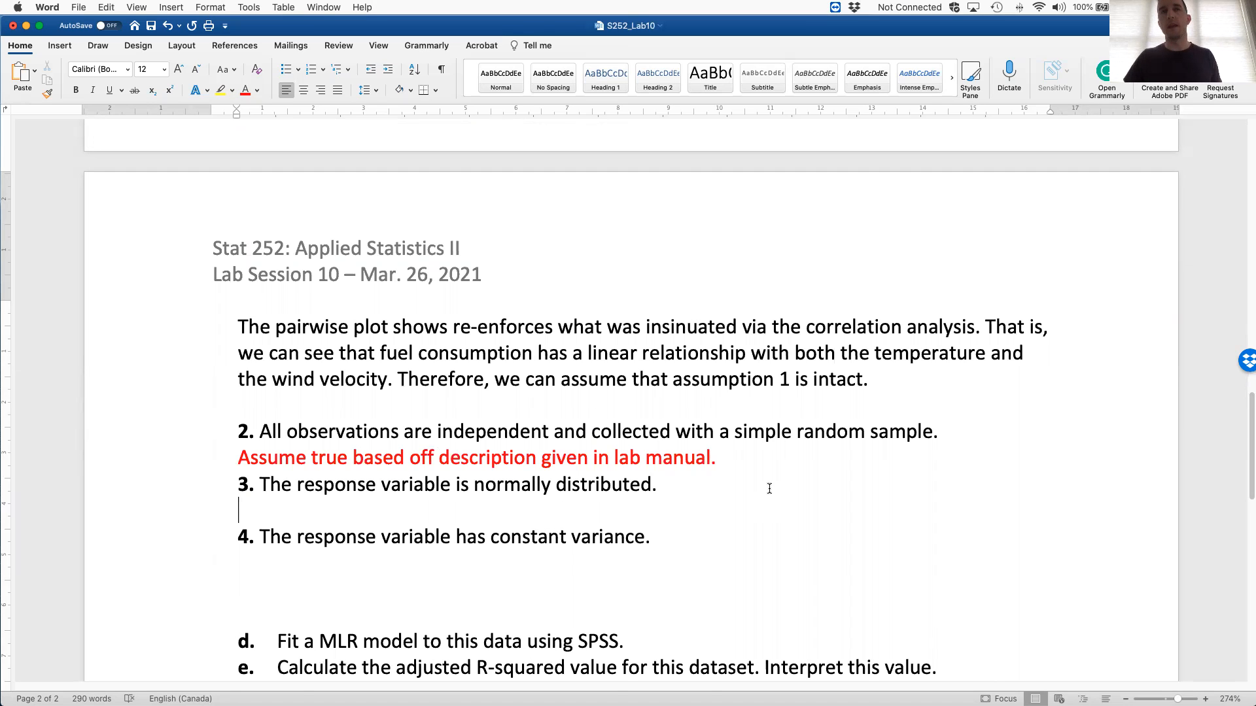
scroll(766, 502, down, 1)
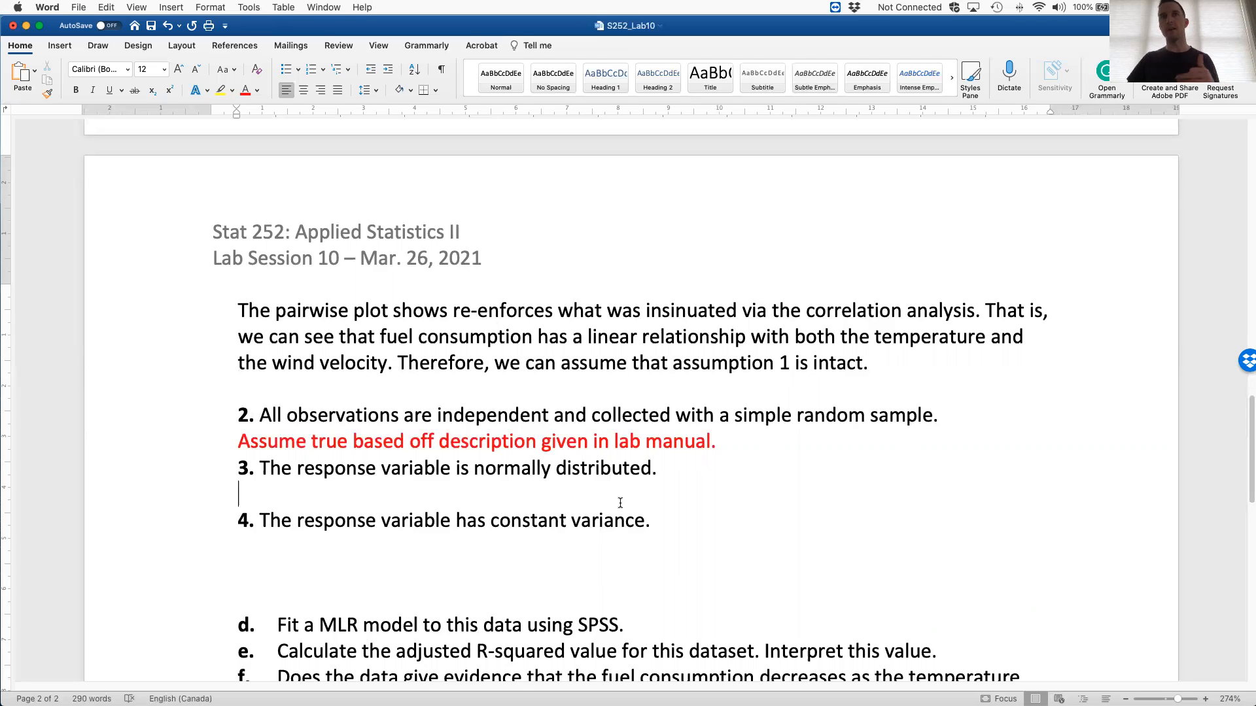
Switch to SPSS and set up a linear regression with fuelc as dependent and temp and wind as independent variables
key(ctrl+Left)
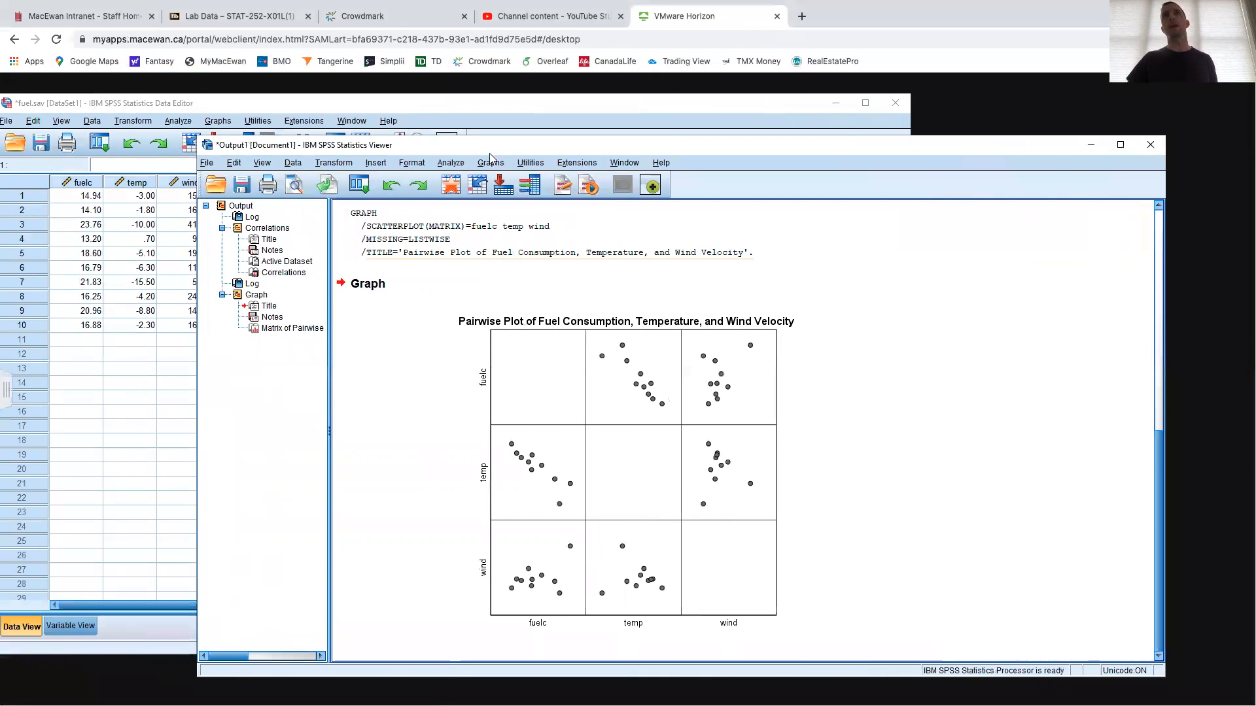
click(450, 164)
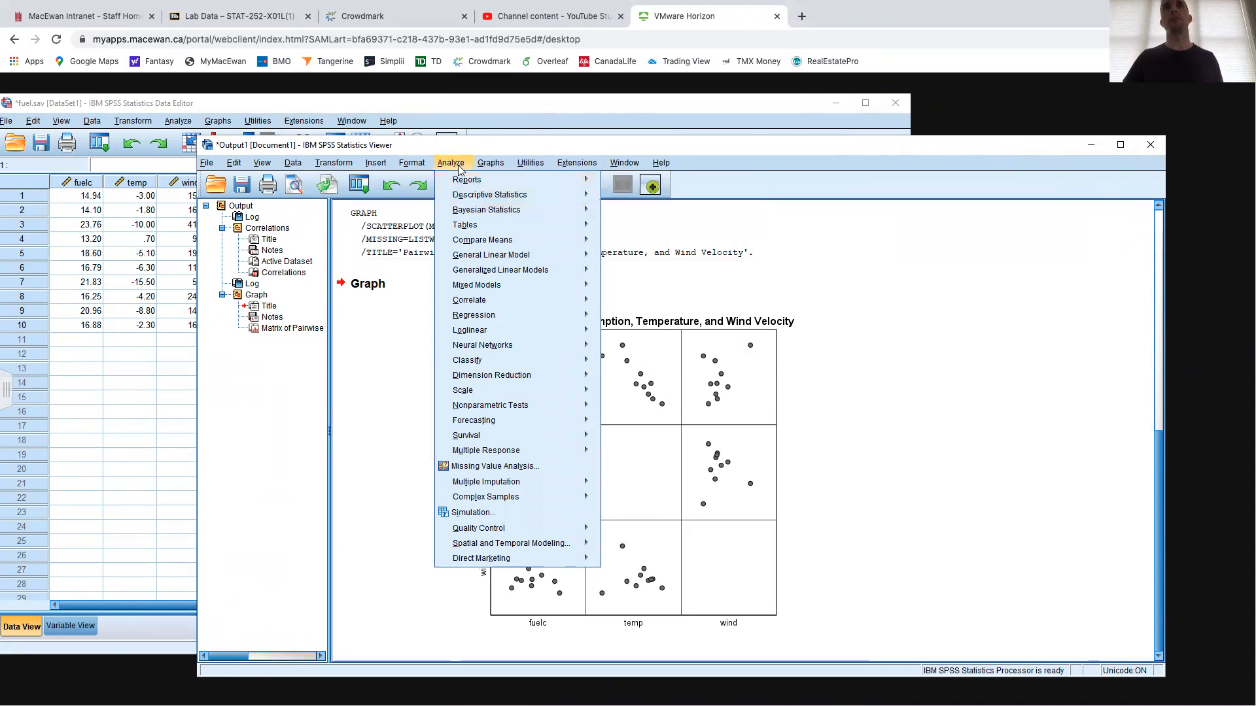
mouse_move(513, 316)
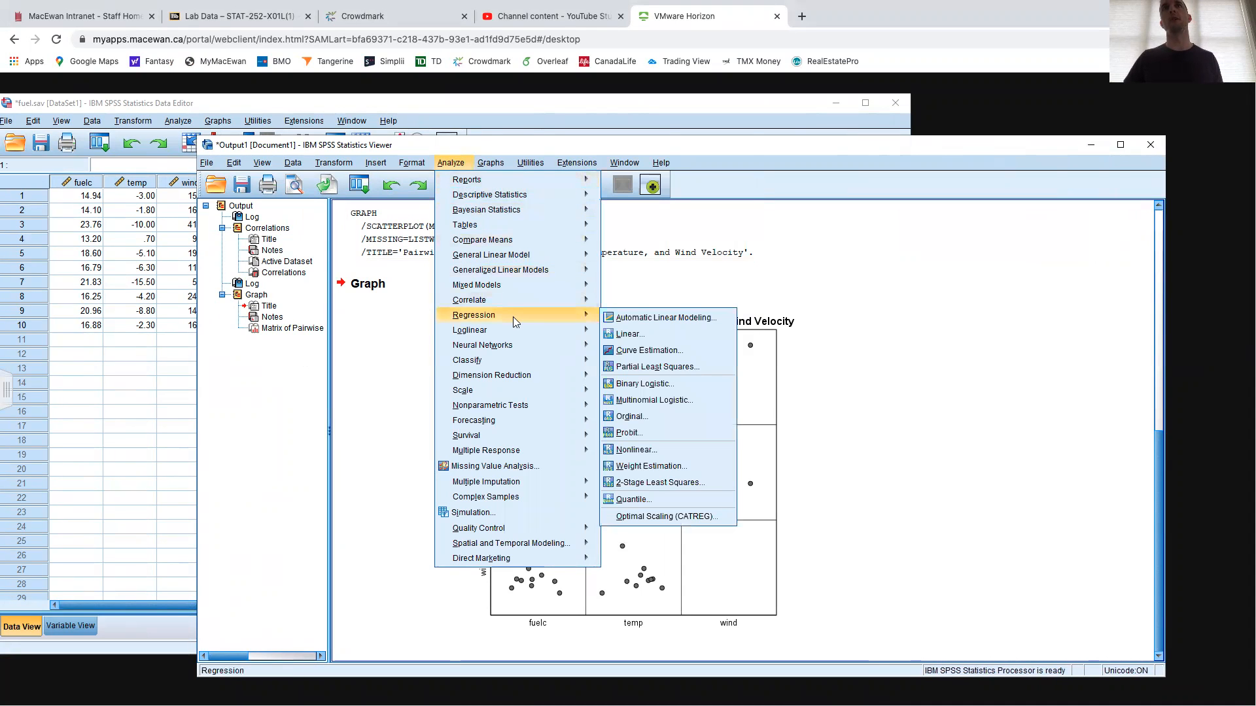
click(636, 336)
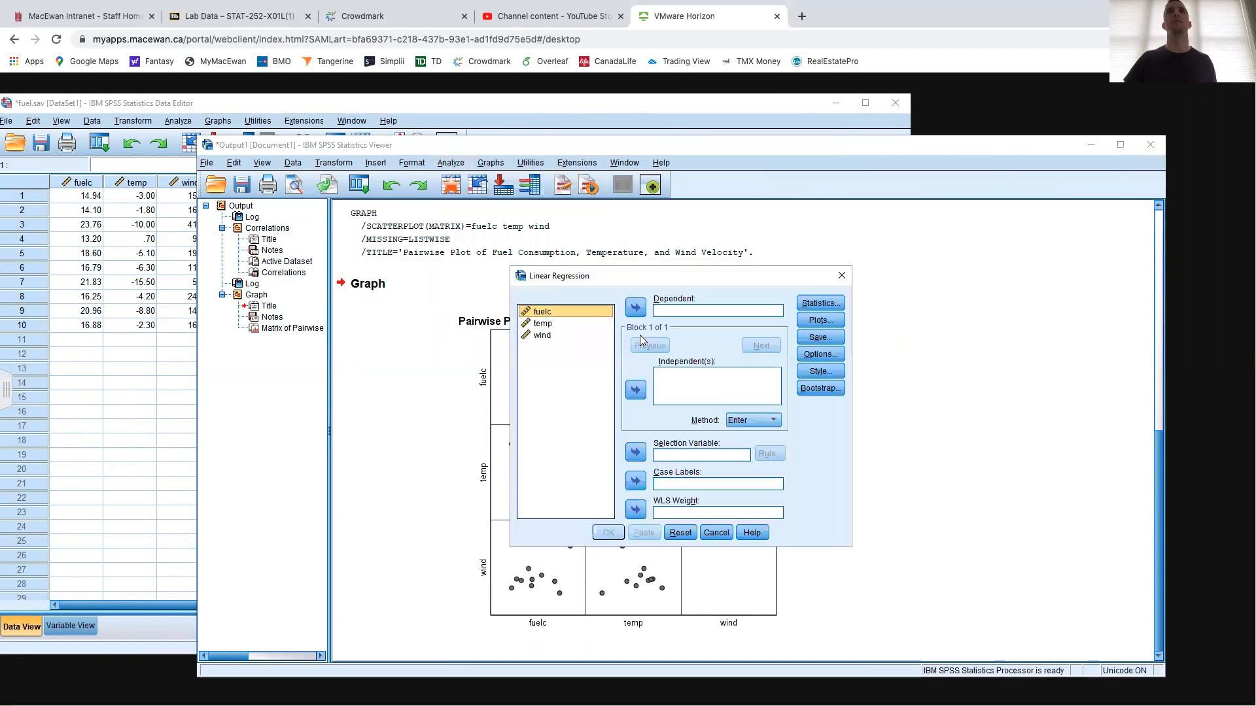
click(635, 307)
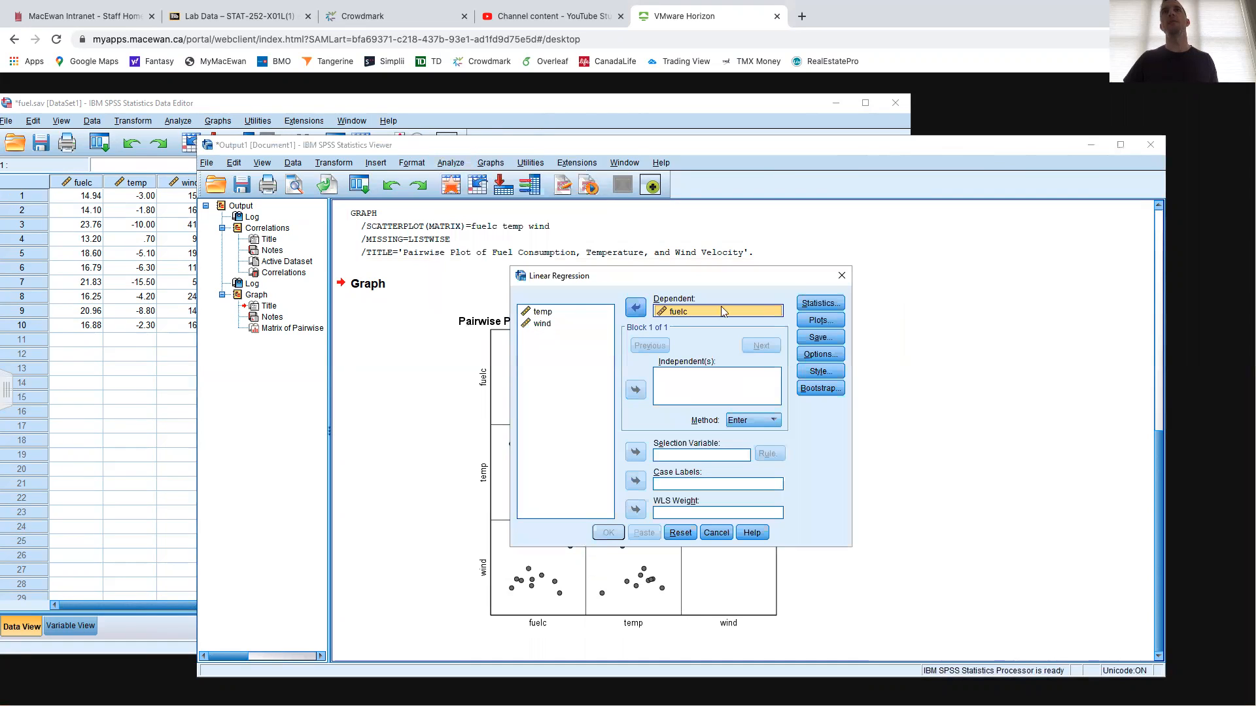
click(584, 316)
shift+click(584, 323)
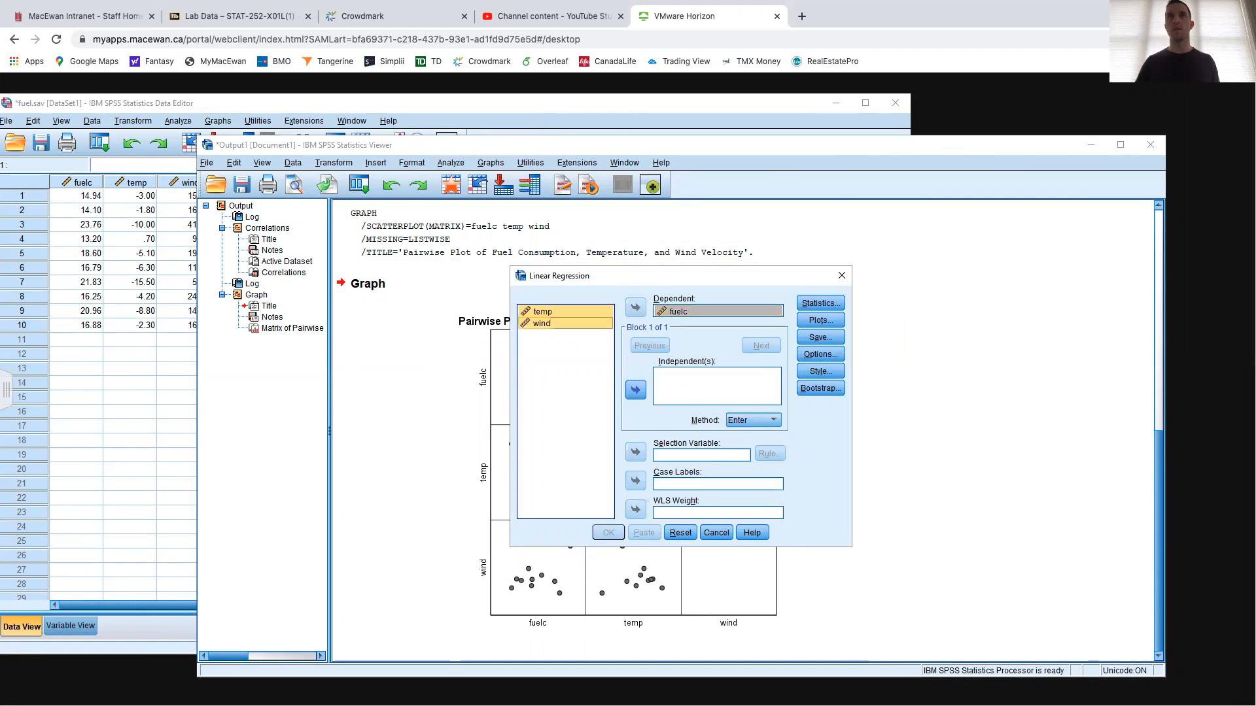
click(635, 390)
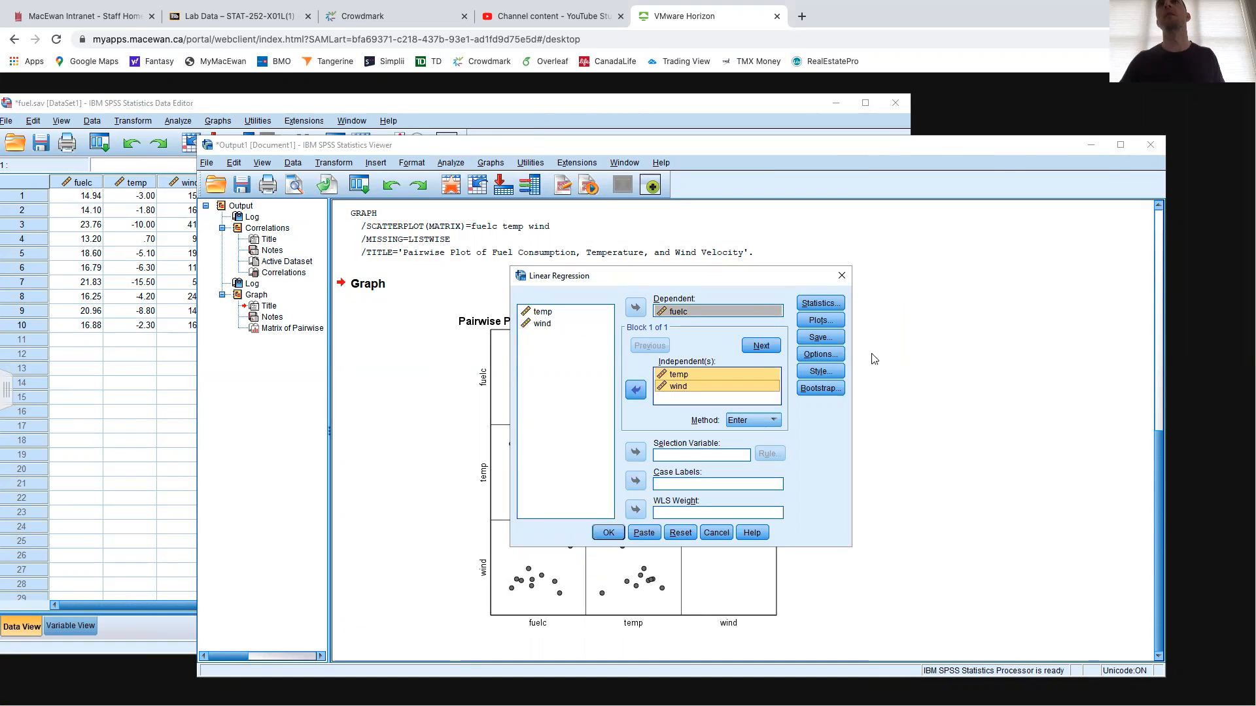
Set the regression to save unstandardized predicted values and standardized residuals
click(826, 338)
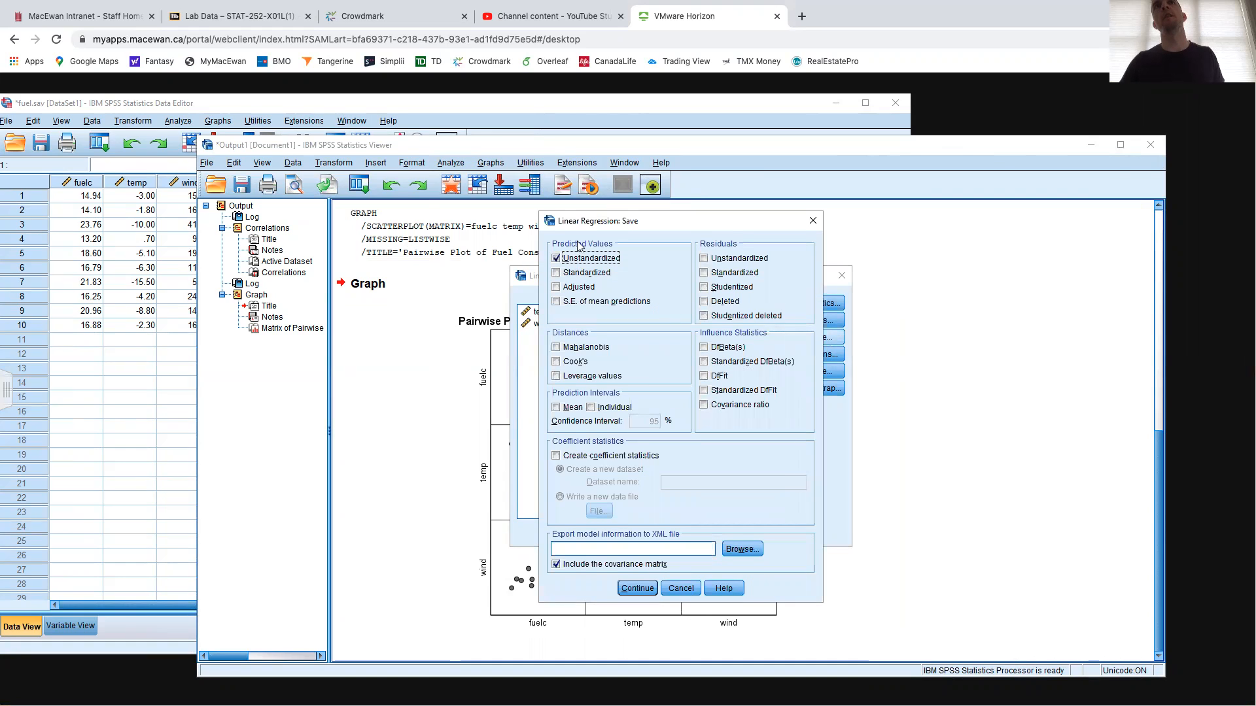
click(724, 275)
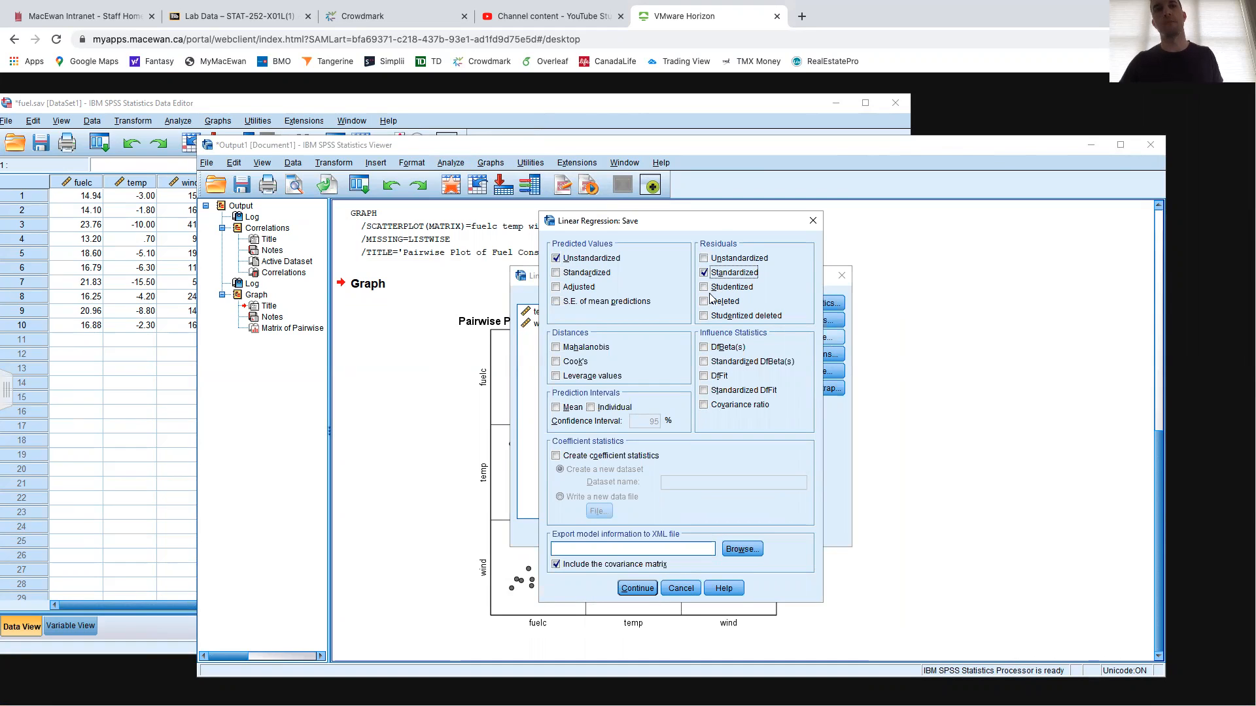
mouse_move(718, 223)
mouse_down()
mouse_move(924, 198)
mouse_move(700, 226)
mouse_up()
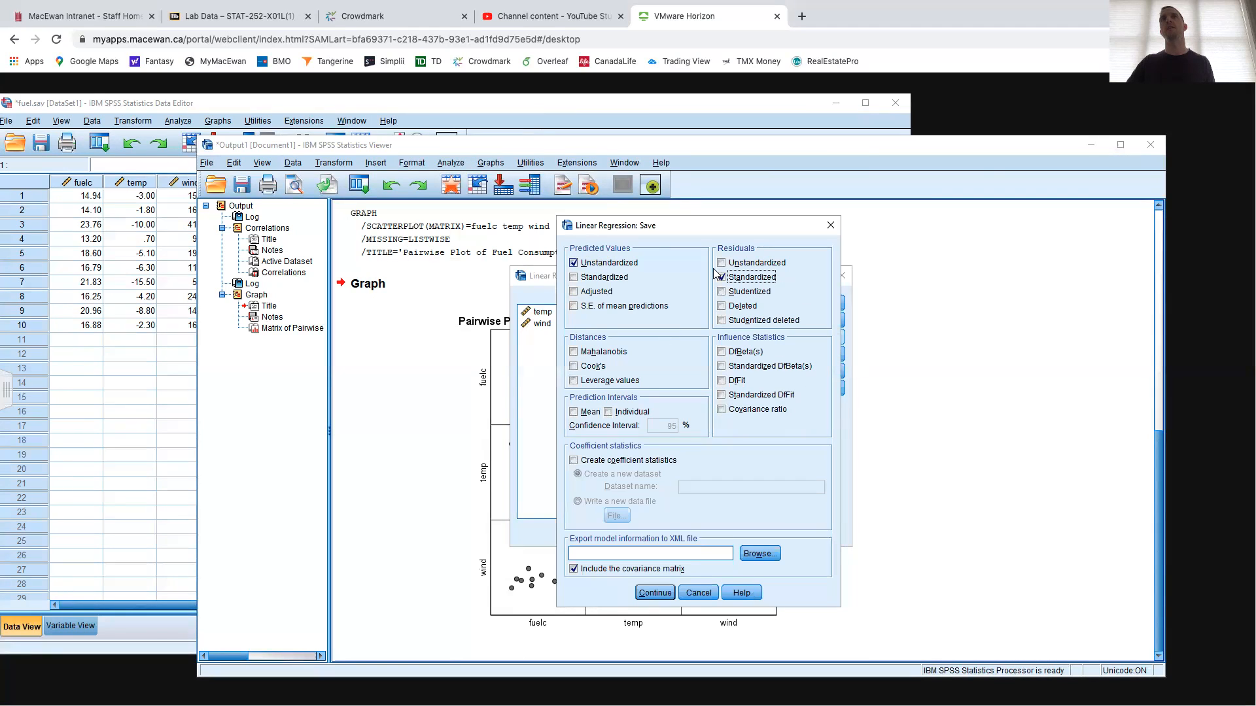
click(655, 594)
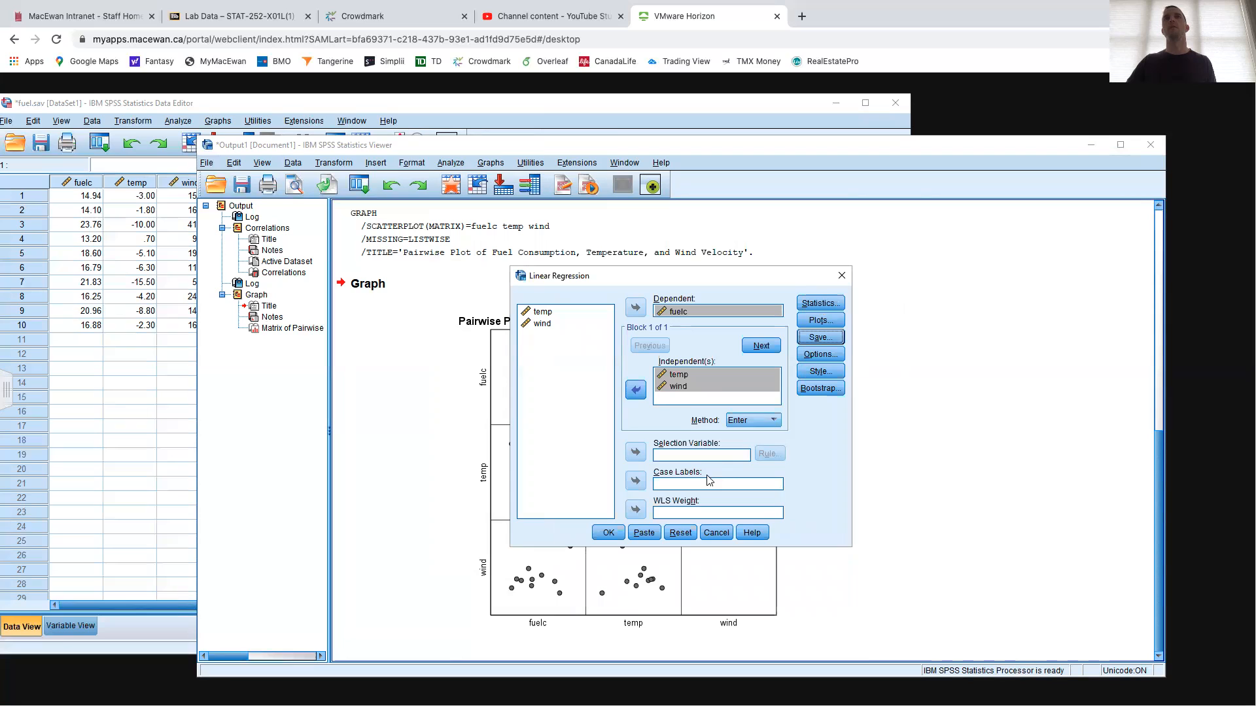
Add 95% confidence intervals for the regression coefficients and run the linear regression
click(820, 305)
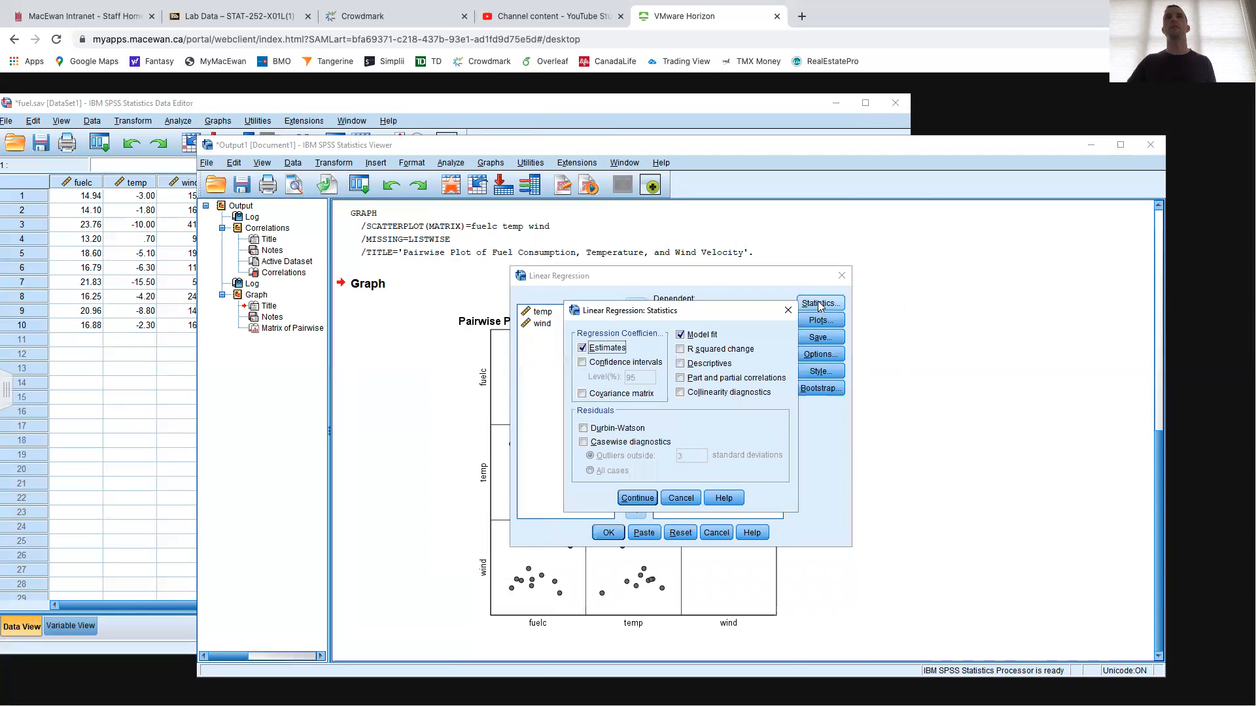
click(583, 364)
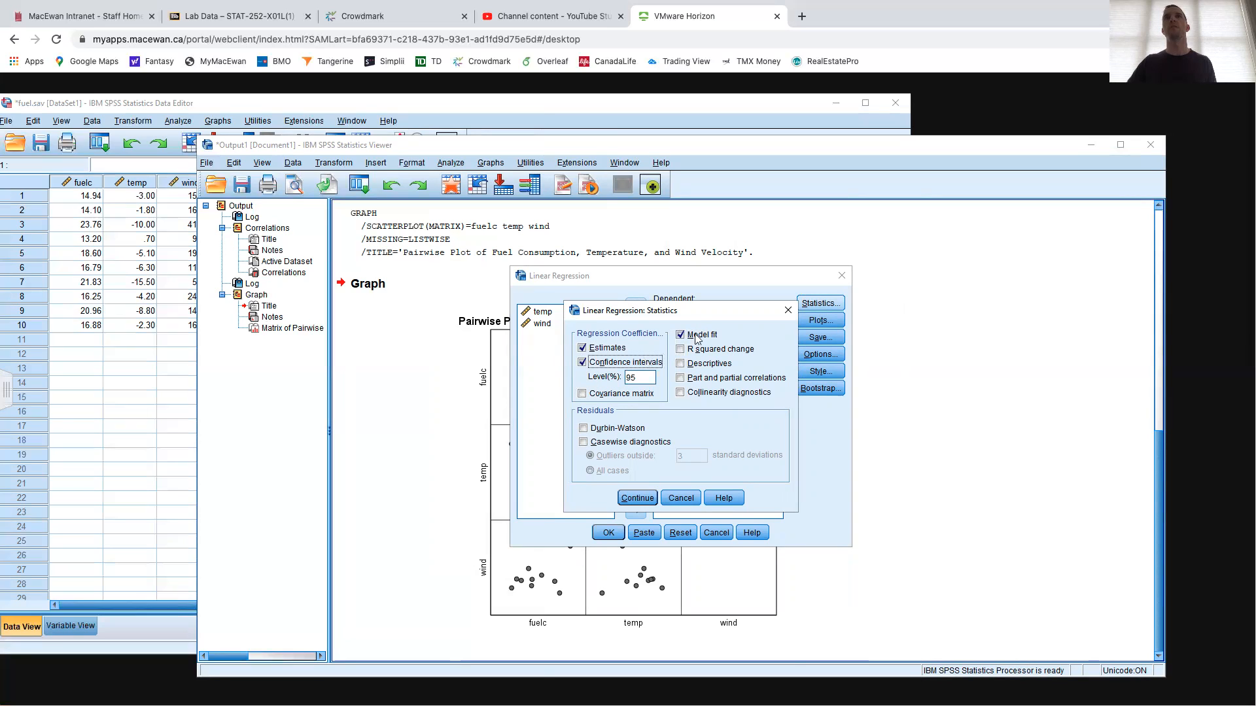
click(636, 500)
click(616, 532)
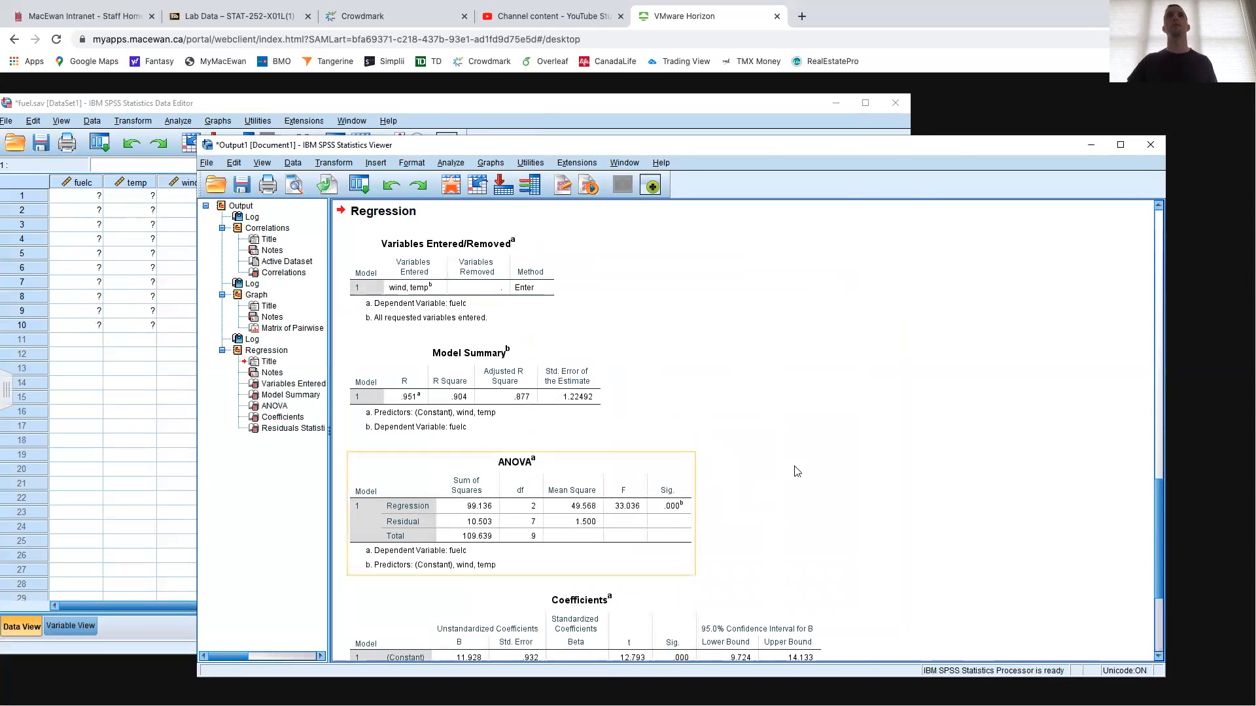
Examine the regression output, including the model summary, ANOVA, coefficients and residuals statistics tables
scroll(811, 444, down, 3)
scroll(748, 402, down, 5)
scroll(699, 378, up, 3)
click(449, 300)
click(483, 391)
click(688, 582)
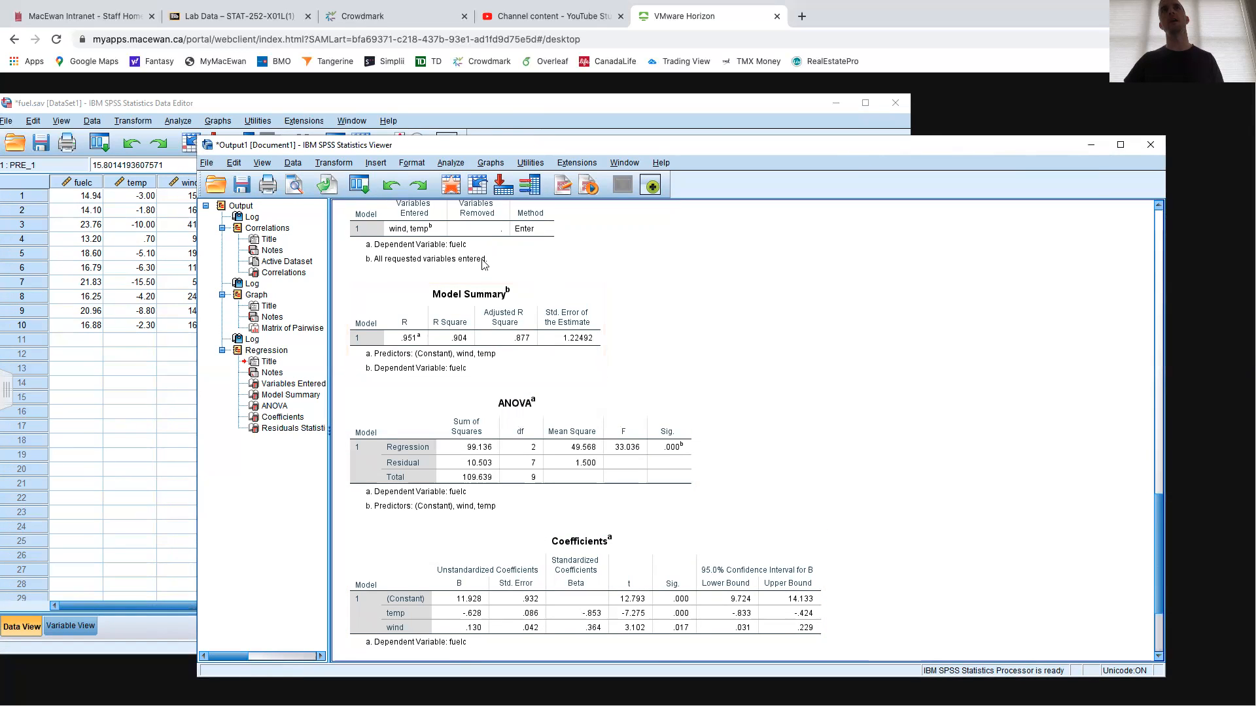
From the fuel.sav data, create a normal Q-Q plot of the saved standardized residuals
click(555, 103)
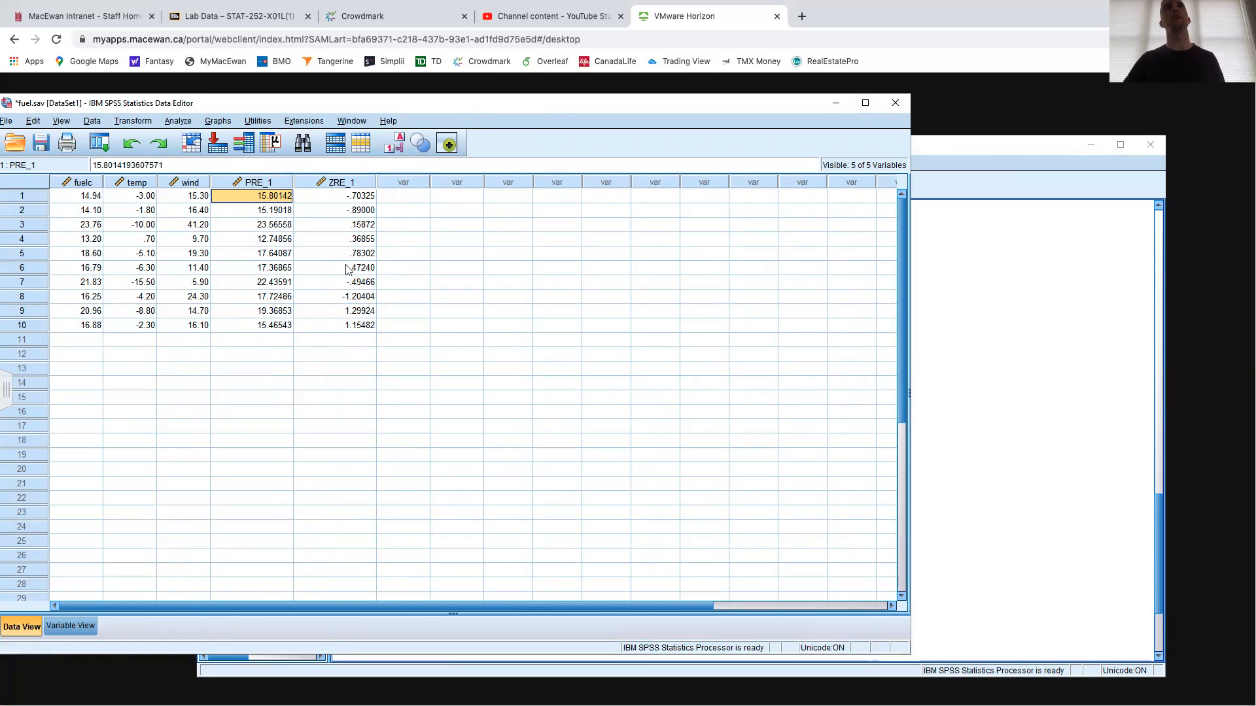
click(190, 121)
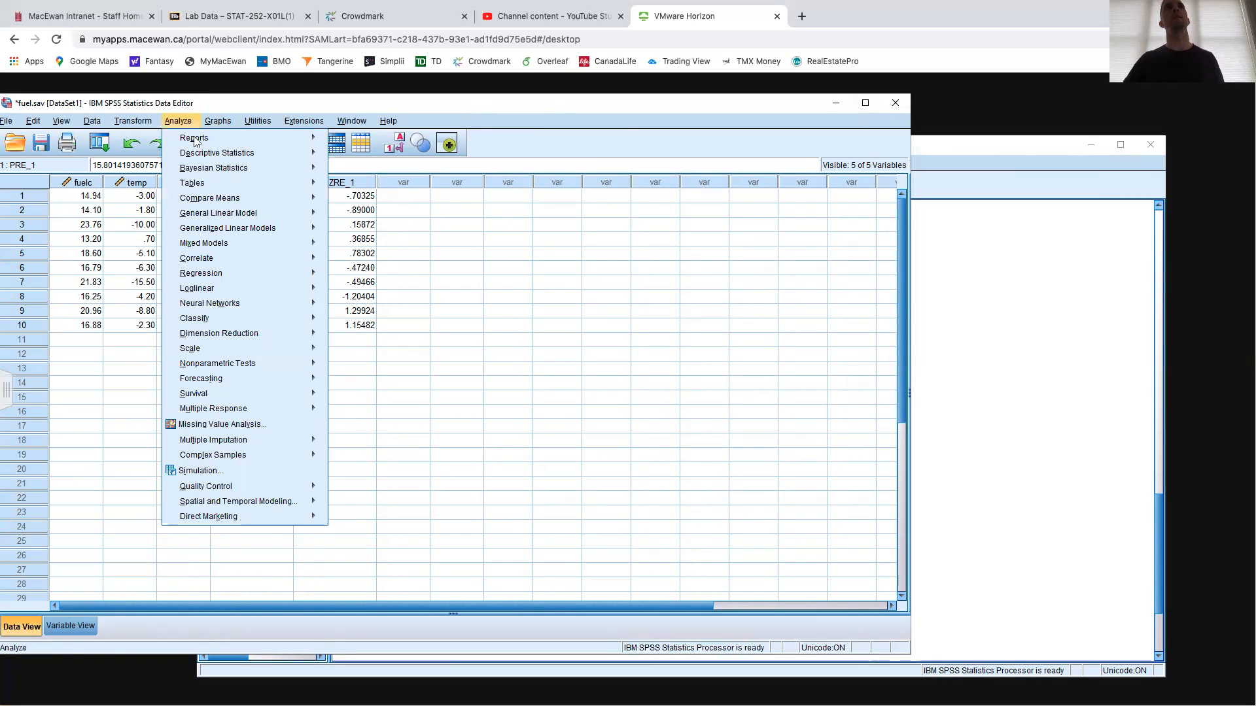
mouse_move(201, 156)
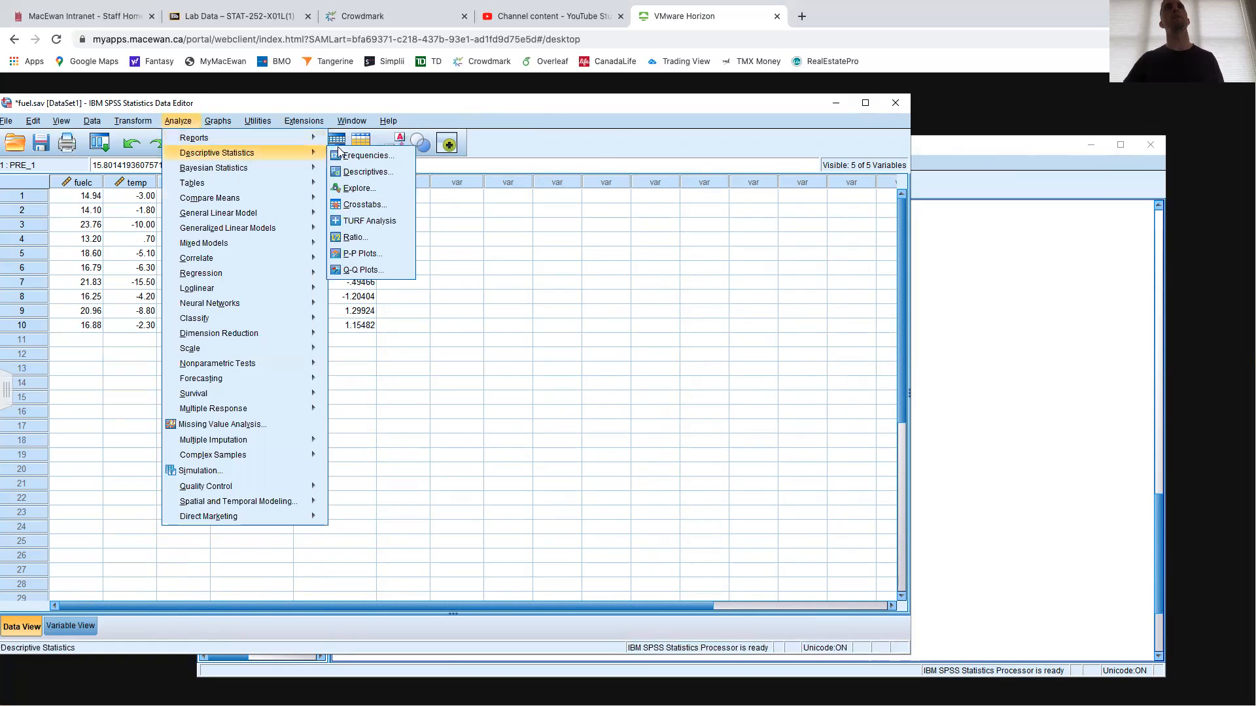
click(360, 270)
click(317, 325)
click(378, 322)
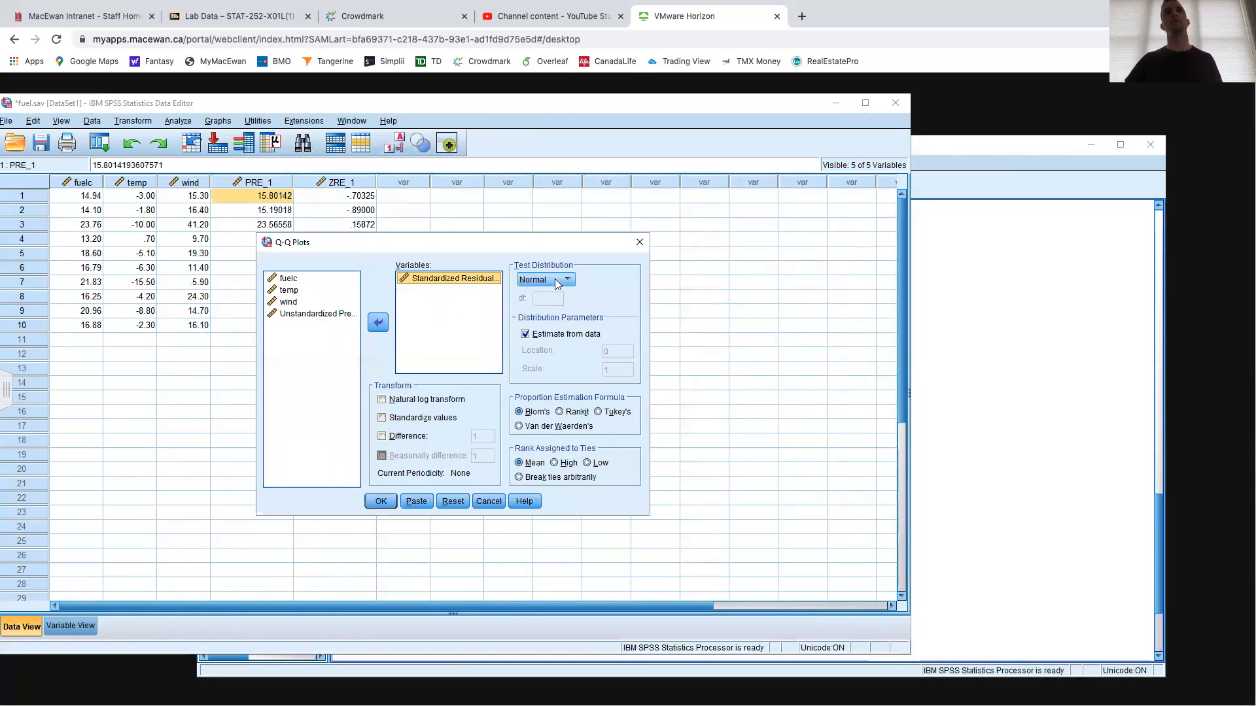
click(381, 502)
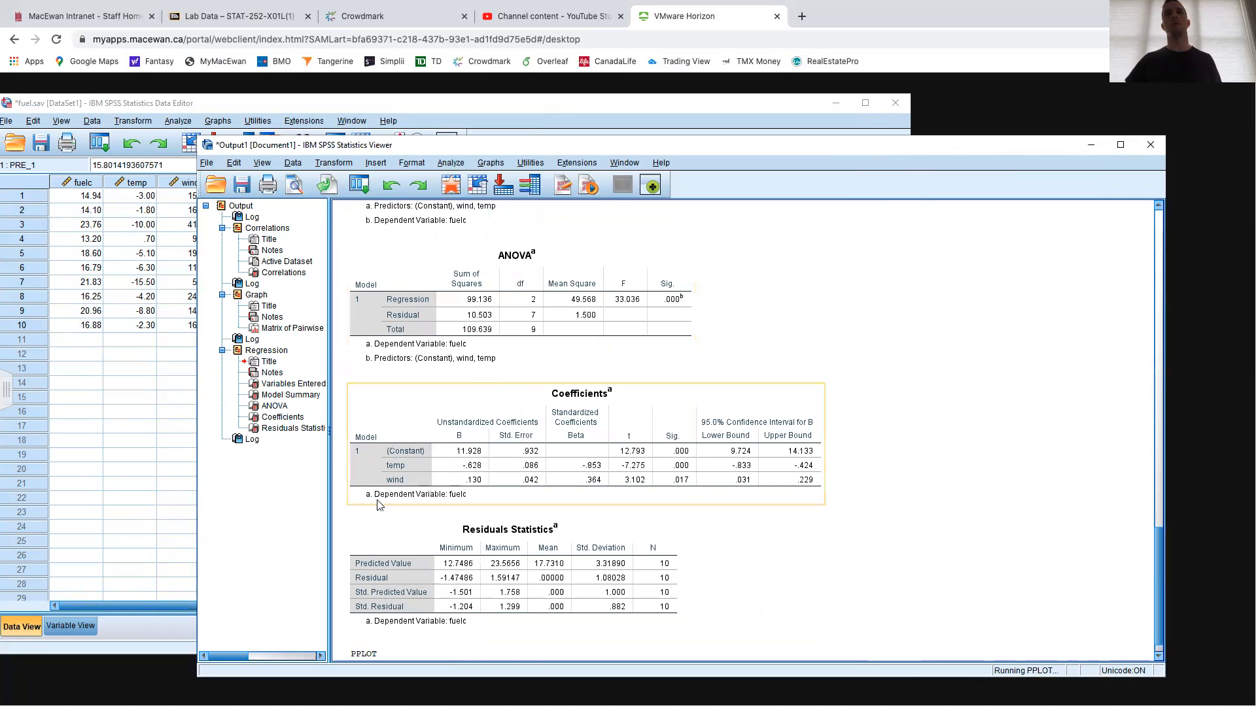
Capture a screenshot of the Normal Q-Q Plot of Standardized Residual from the output
scroll(817, 334, down, 5)
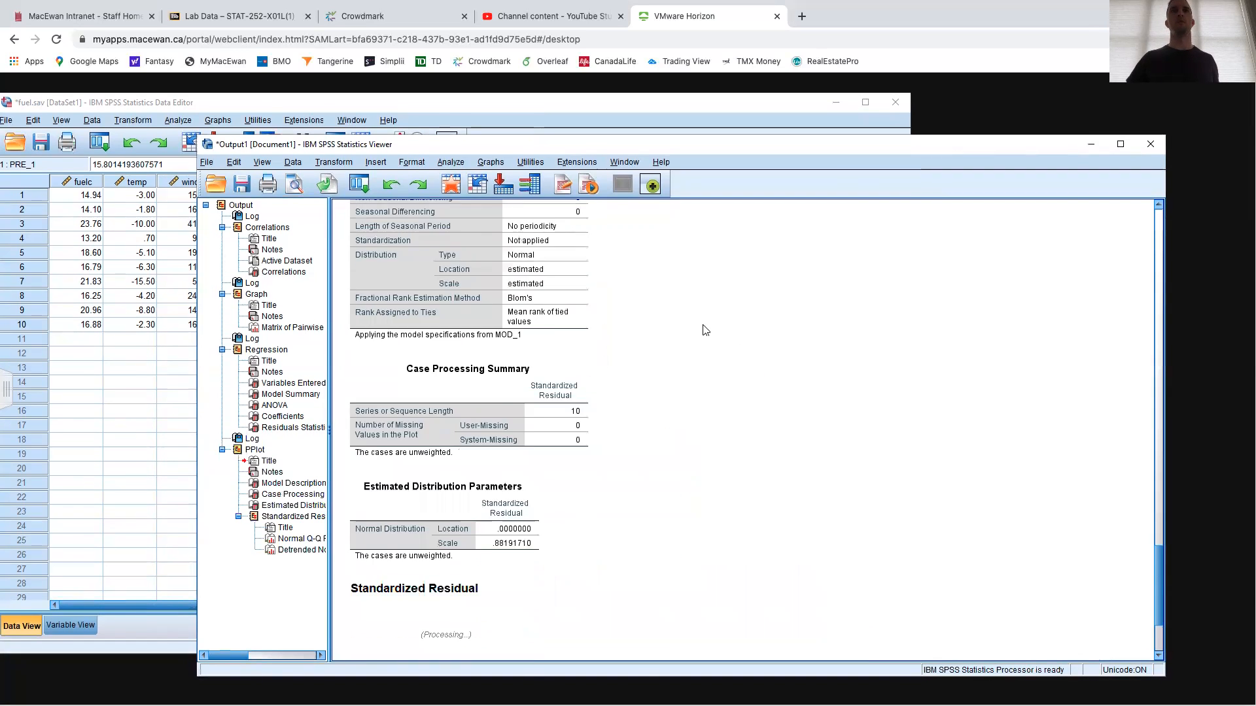
scroll(886, 438, down, 5)
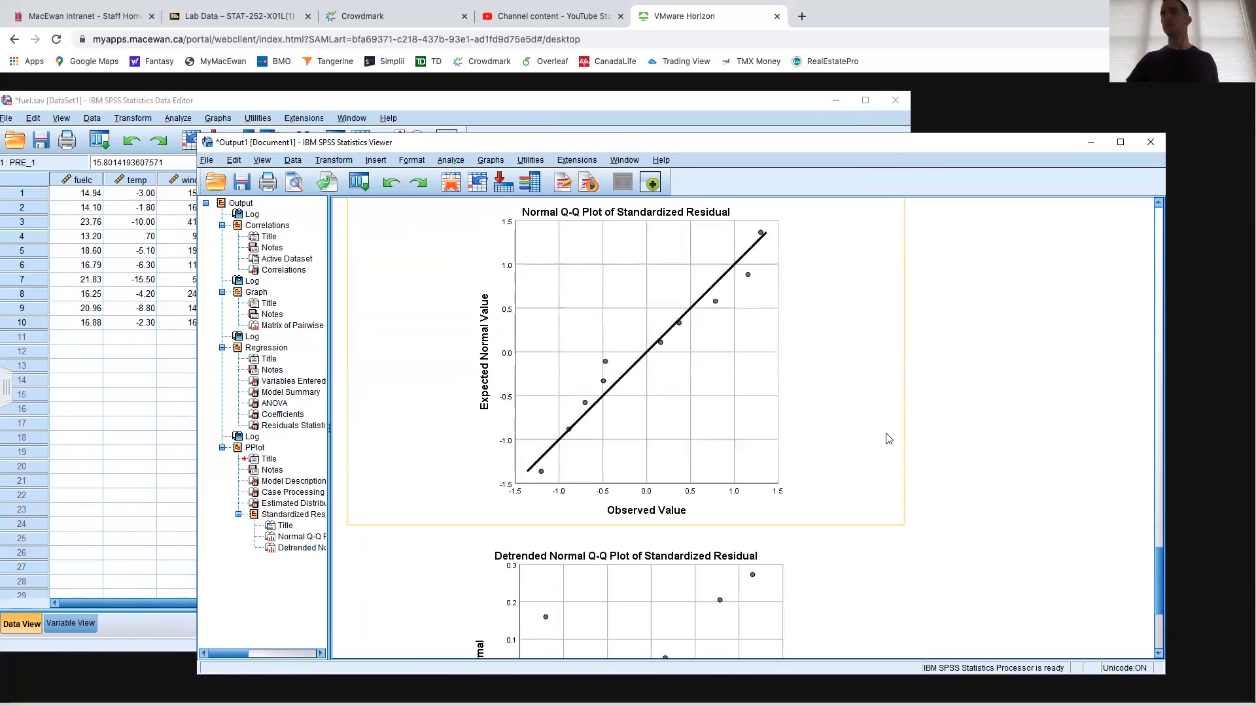
scroll(903, 456, up, 4)
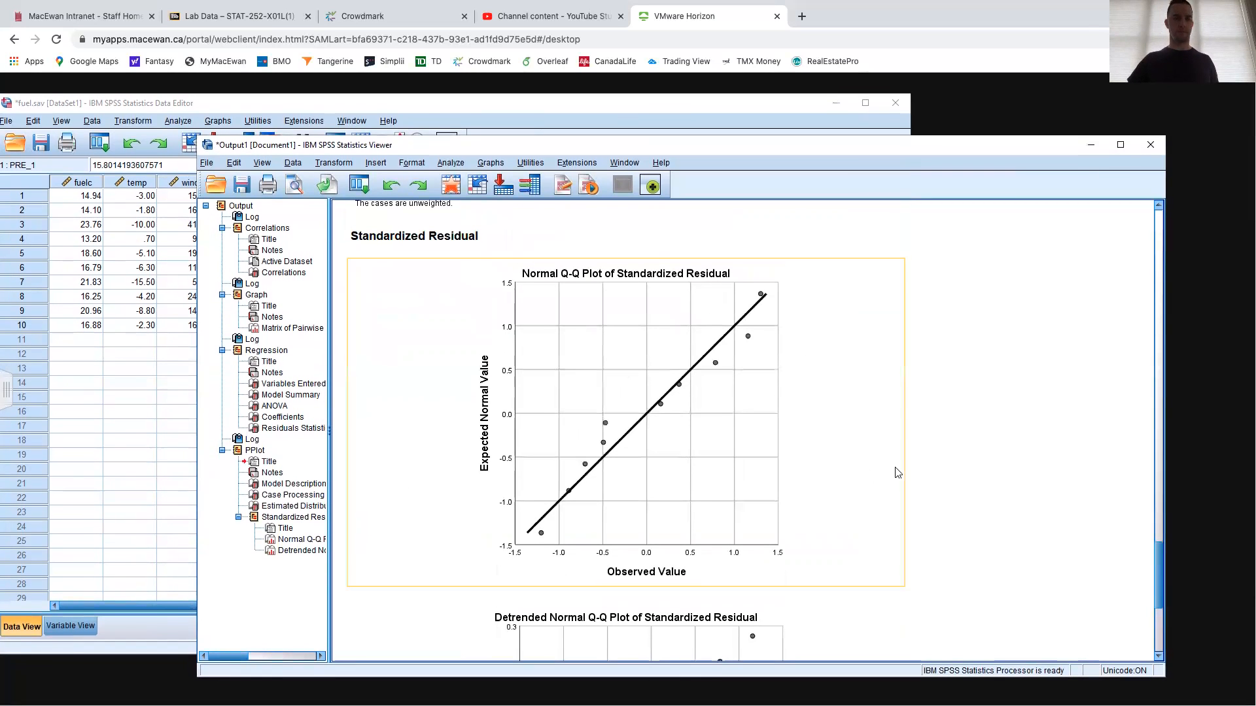
key(Print)
drag(465, 257, 813, 582)
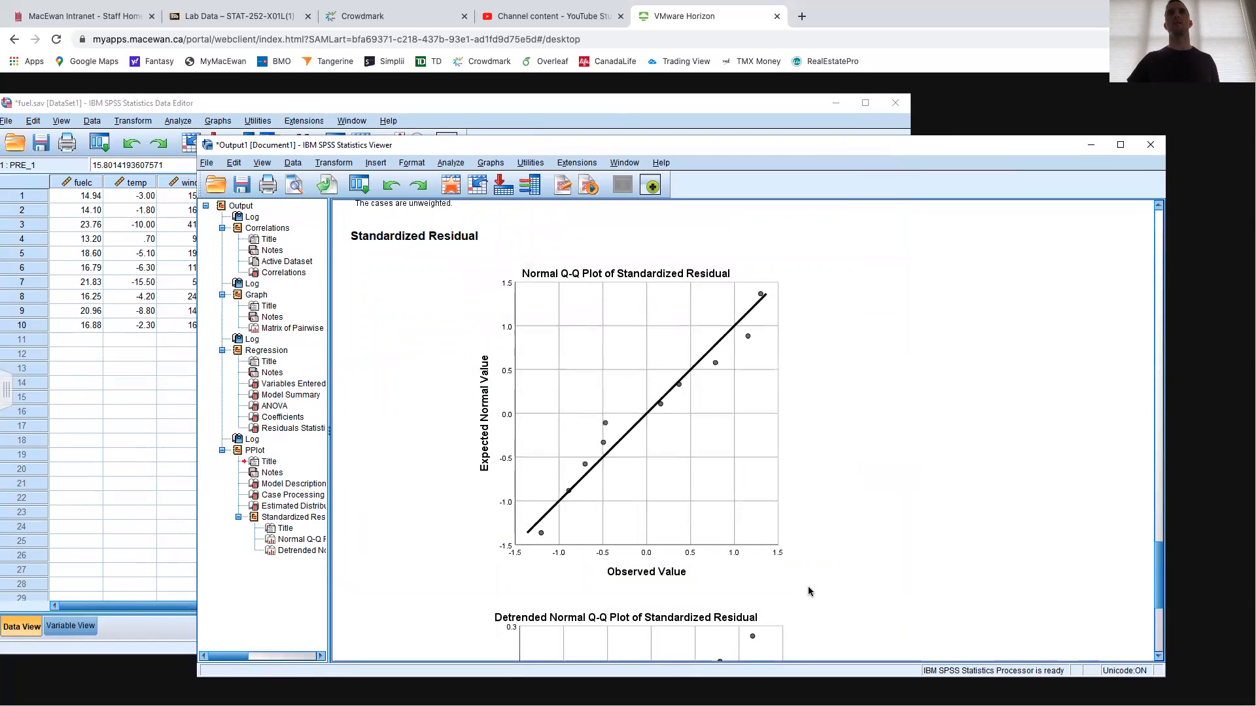
Switch to Word and insert the Q-Q plot screenshot from the Desktop on the empty line under assumption 3
key(ctrl+Right)
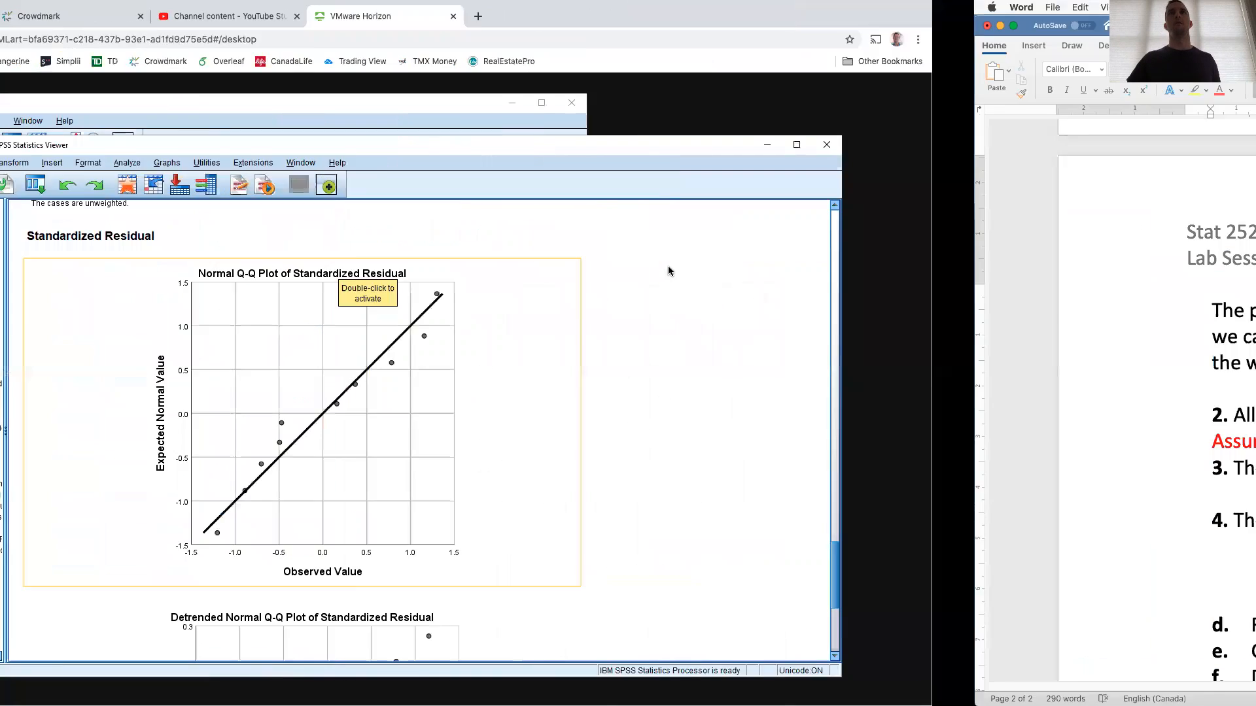
click(311, 486)
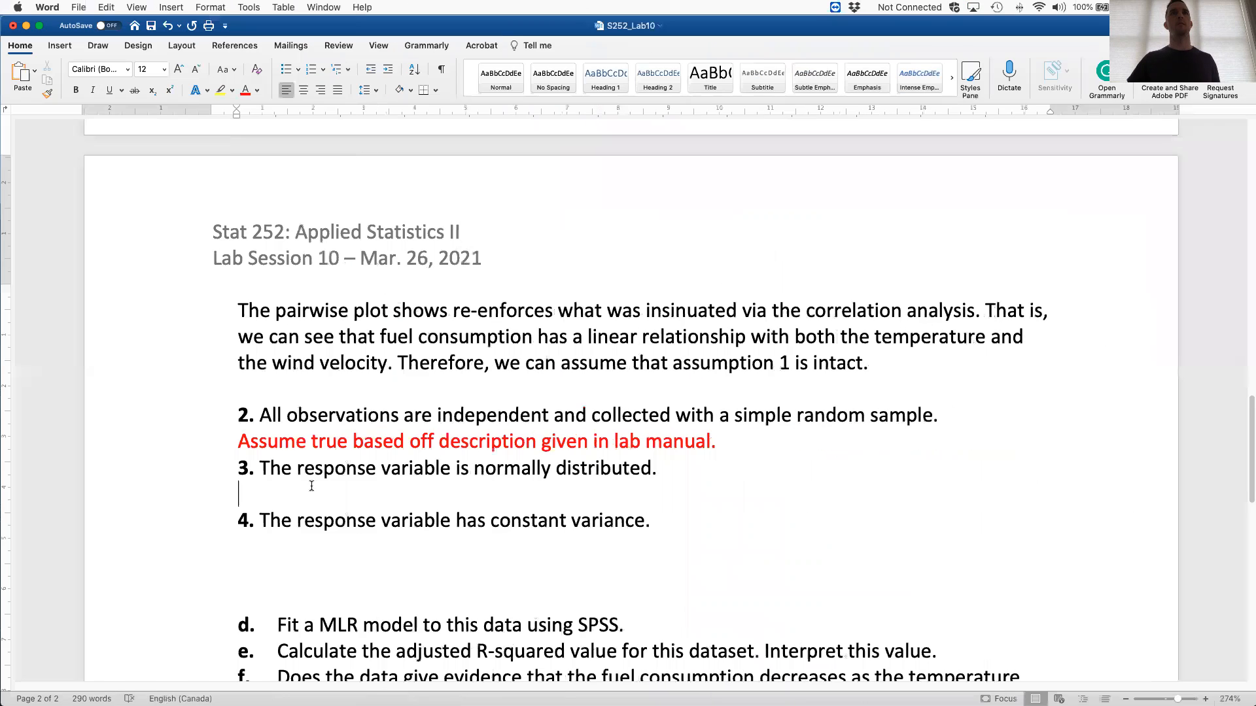
click(60, 45)
click(174, 81)
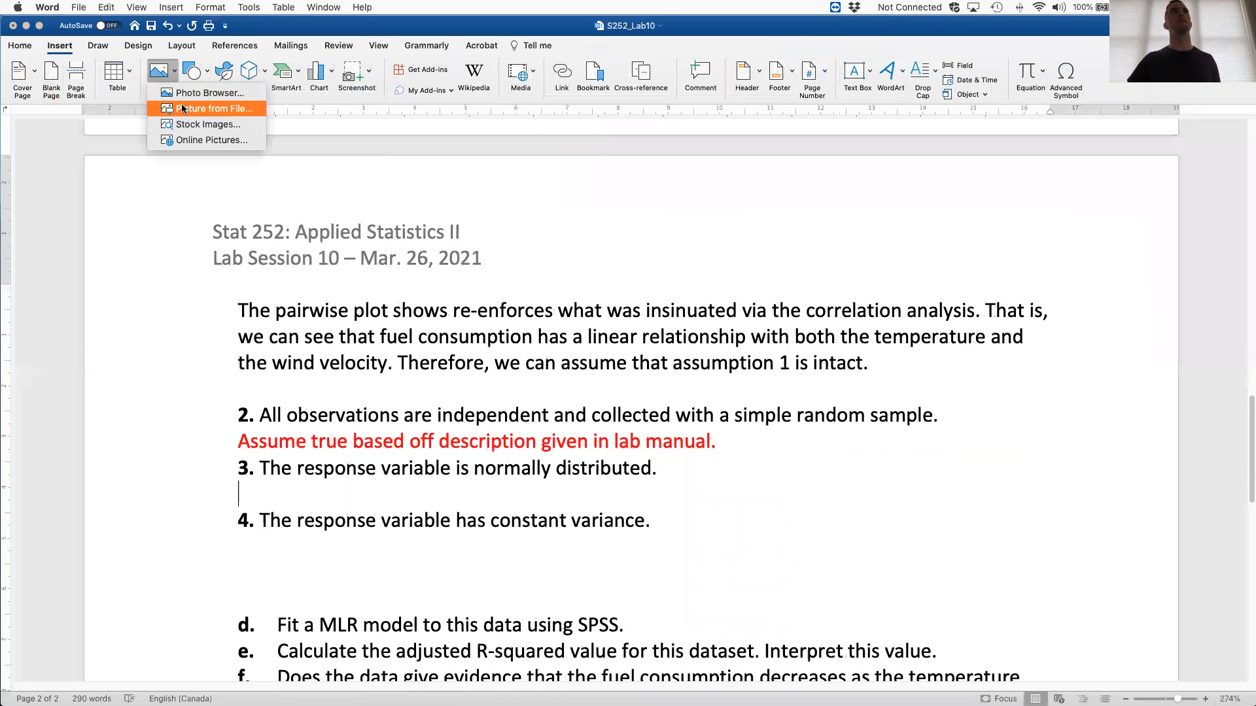
click(187, 118)
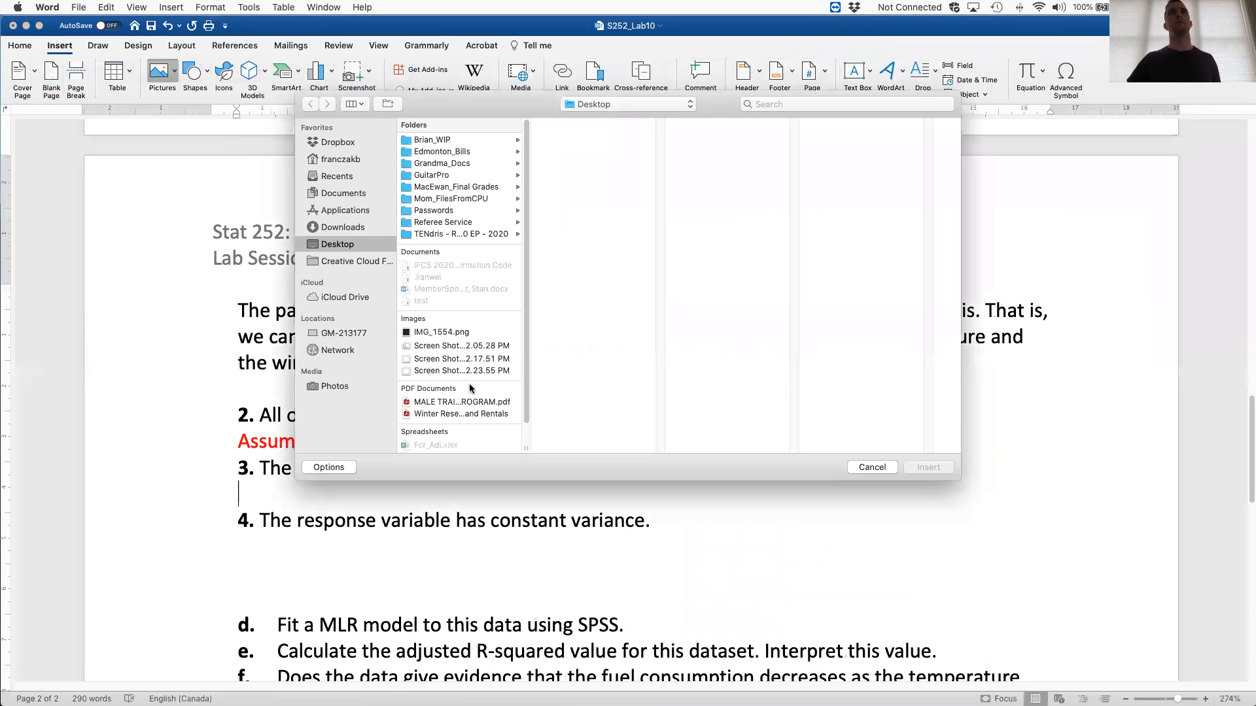
click(472, 370)
click(935, 464)
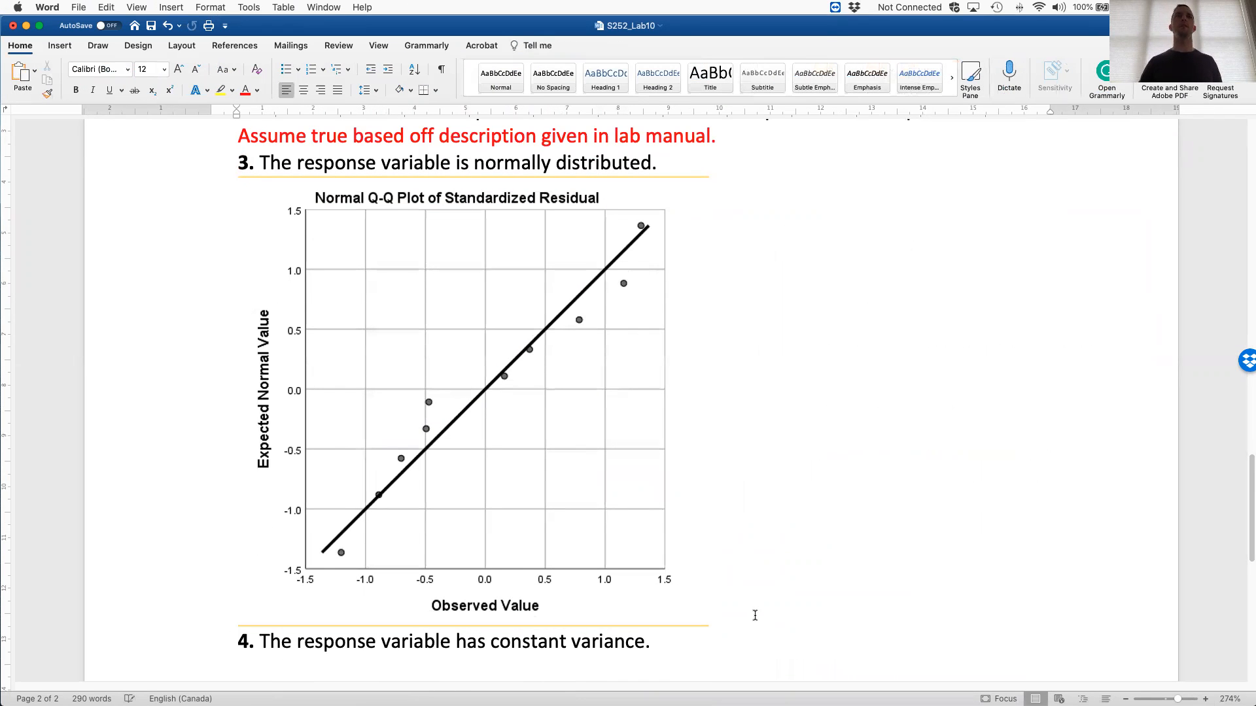
On a new line below the Q-Q plot, begin the interpretation with "The residual values appear to form a straight line"
key(Return)
scroll(766, 605, down, 1)
text(The residual values appear to)
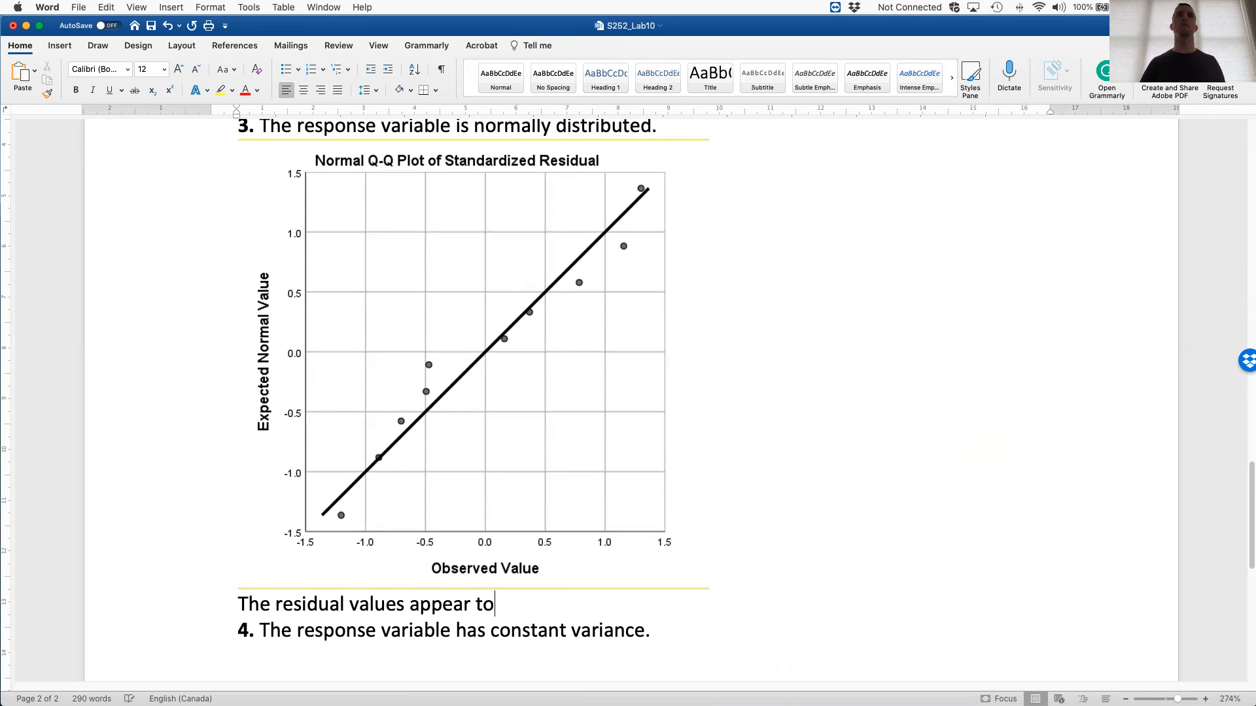
key(BackSpace)
key(BackSpace)
text(rm a re)
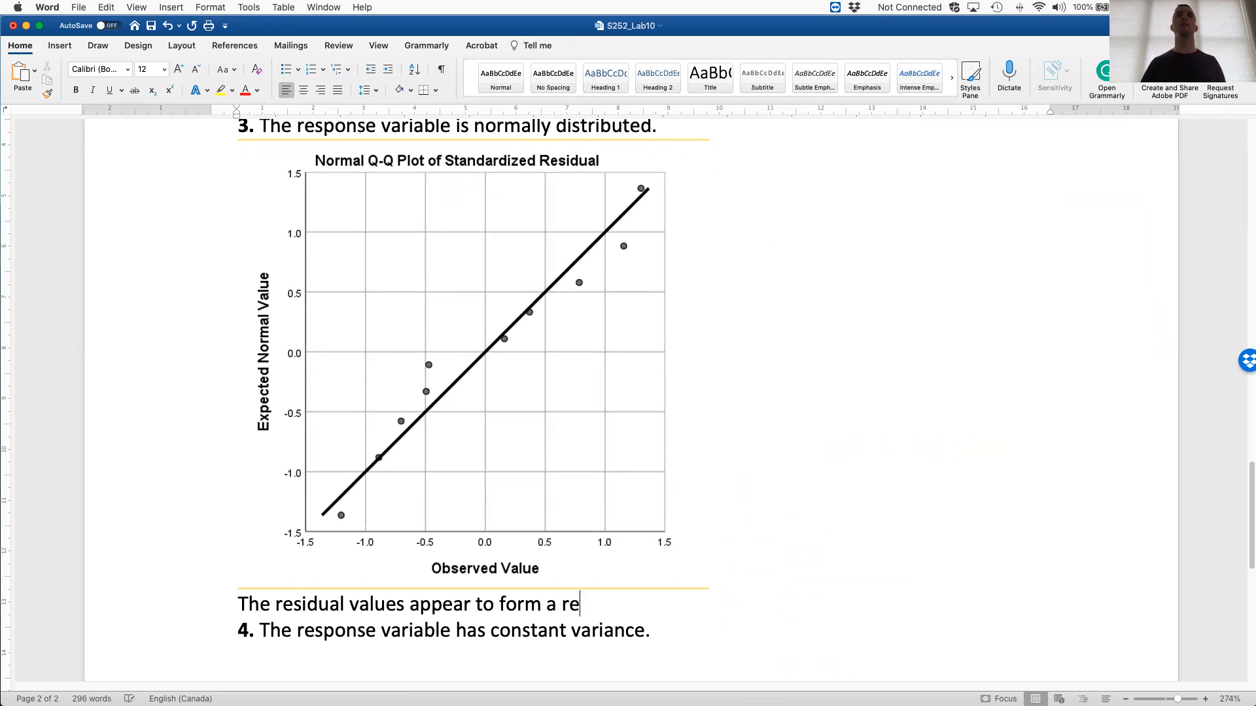
key(BackSpace)
key(BackSpace)
text(straight line rel)
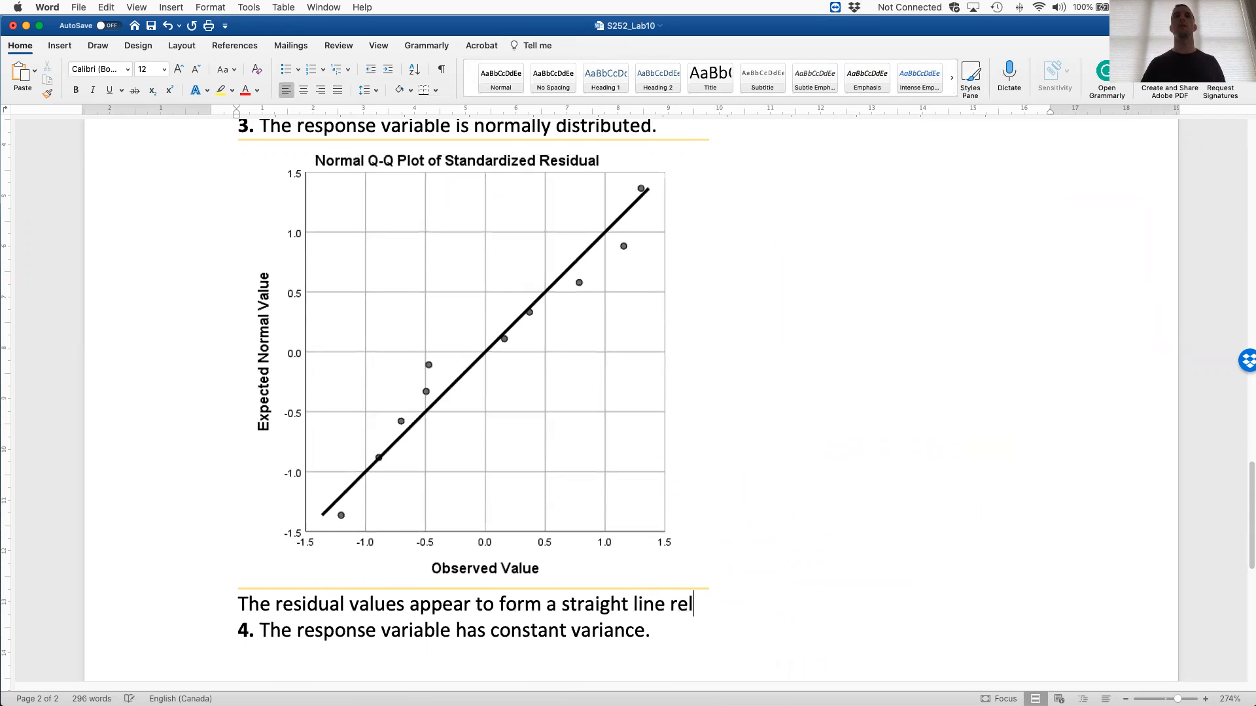
Complete the sentence with "relationship with the quantiles of the normal distribution." and begin the following one with "The"
text(ationship with the quantiles of the normal dsitributoin)
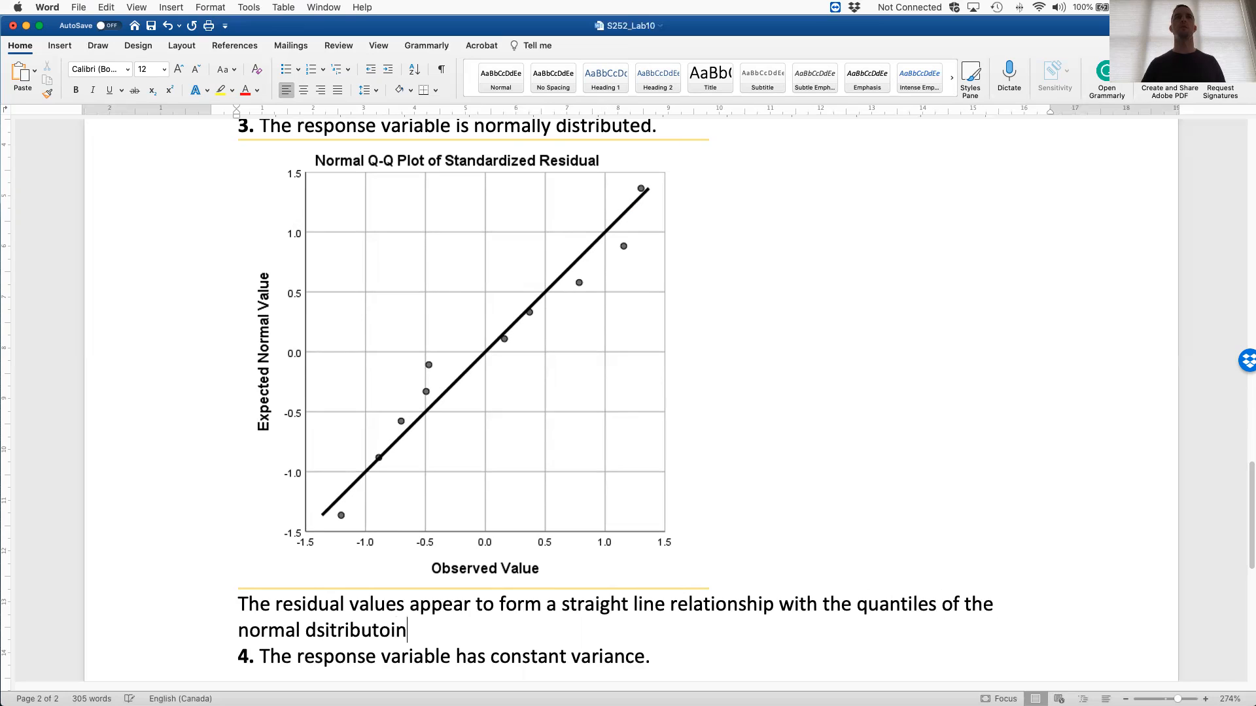
key(BackSpace)
key(BackSpace)
key(BackSpace)
key(BackSpace)
key(BackSpace)
key(BackSpace)
text(istribution. The)
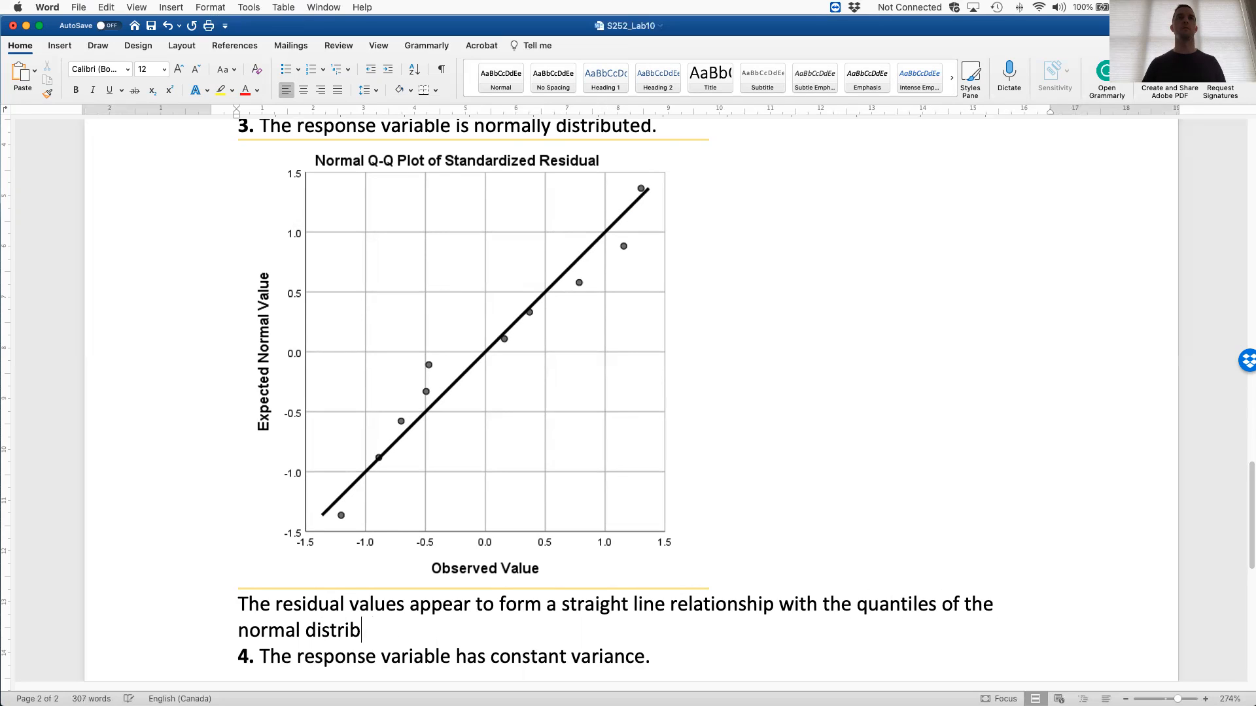